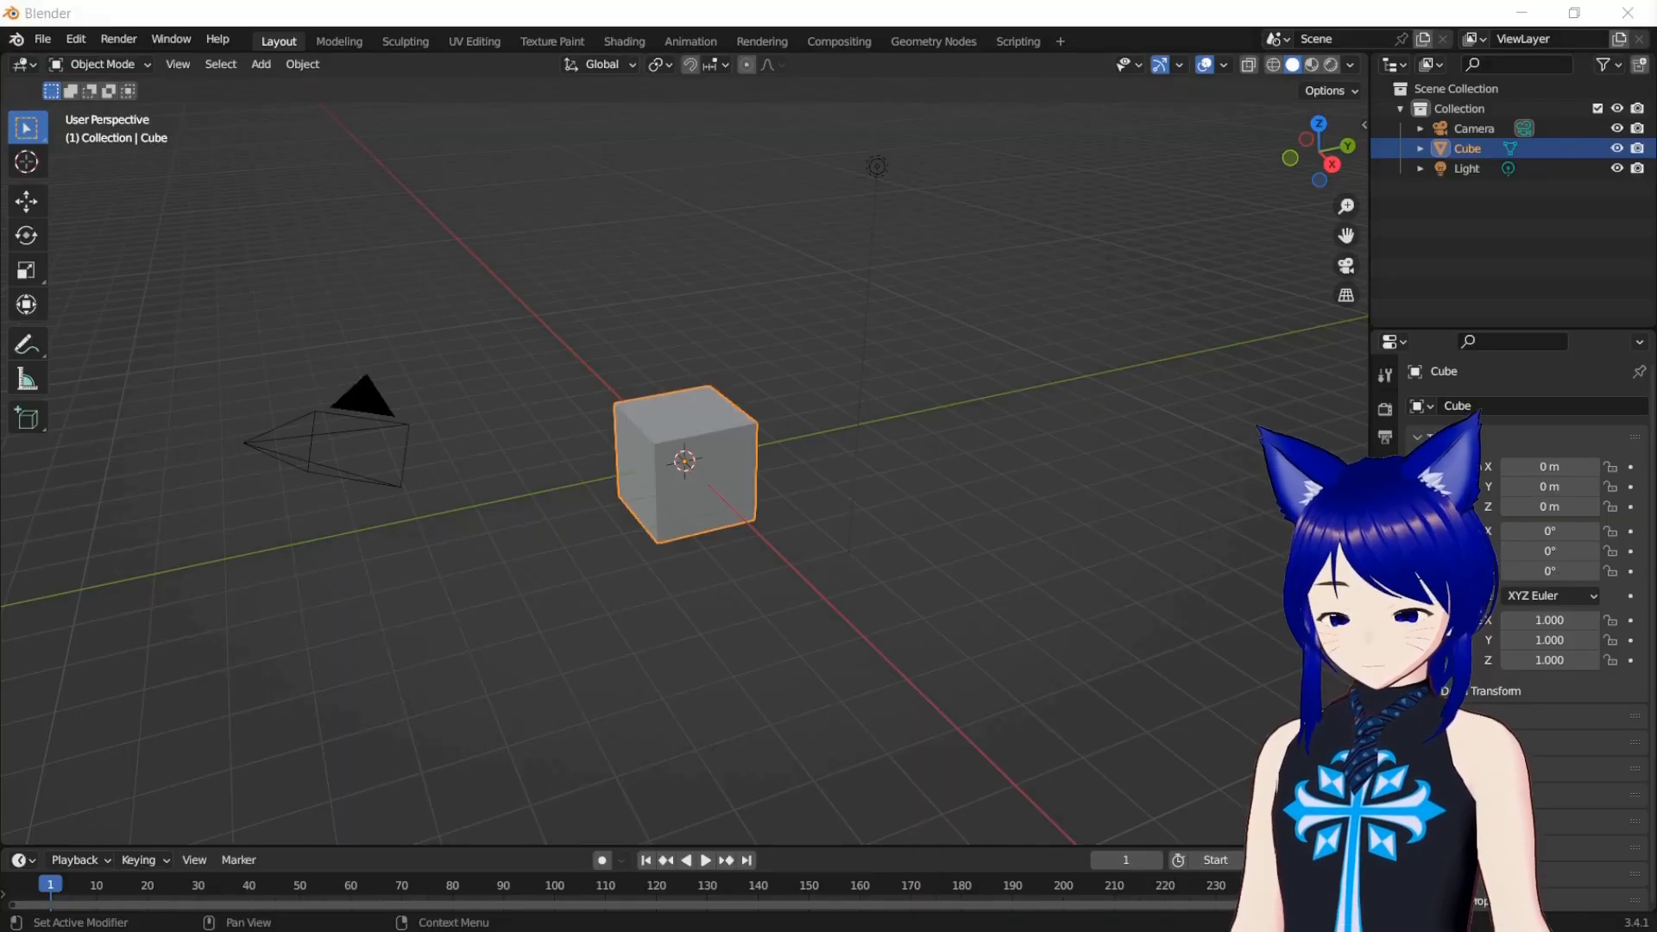
Delete the default camera and light from the scene and set the viewport shading to Material Preview
drag(259, 354, 410, 500)
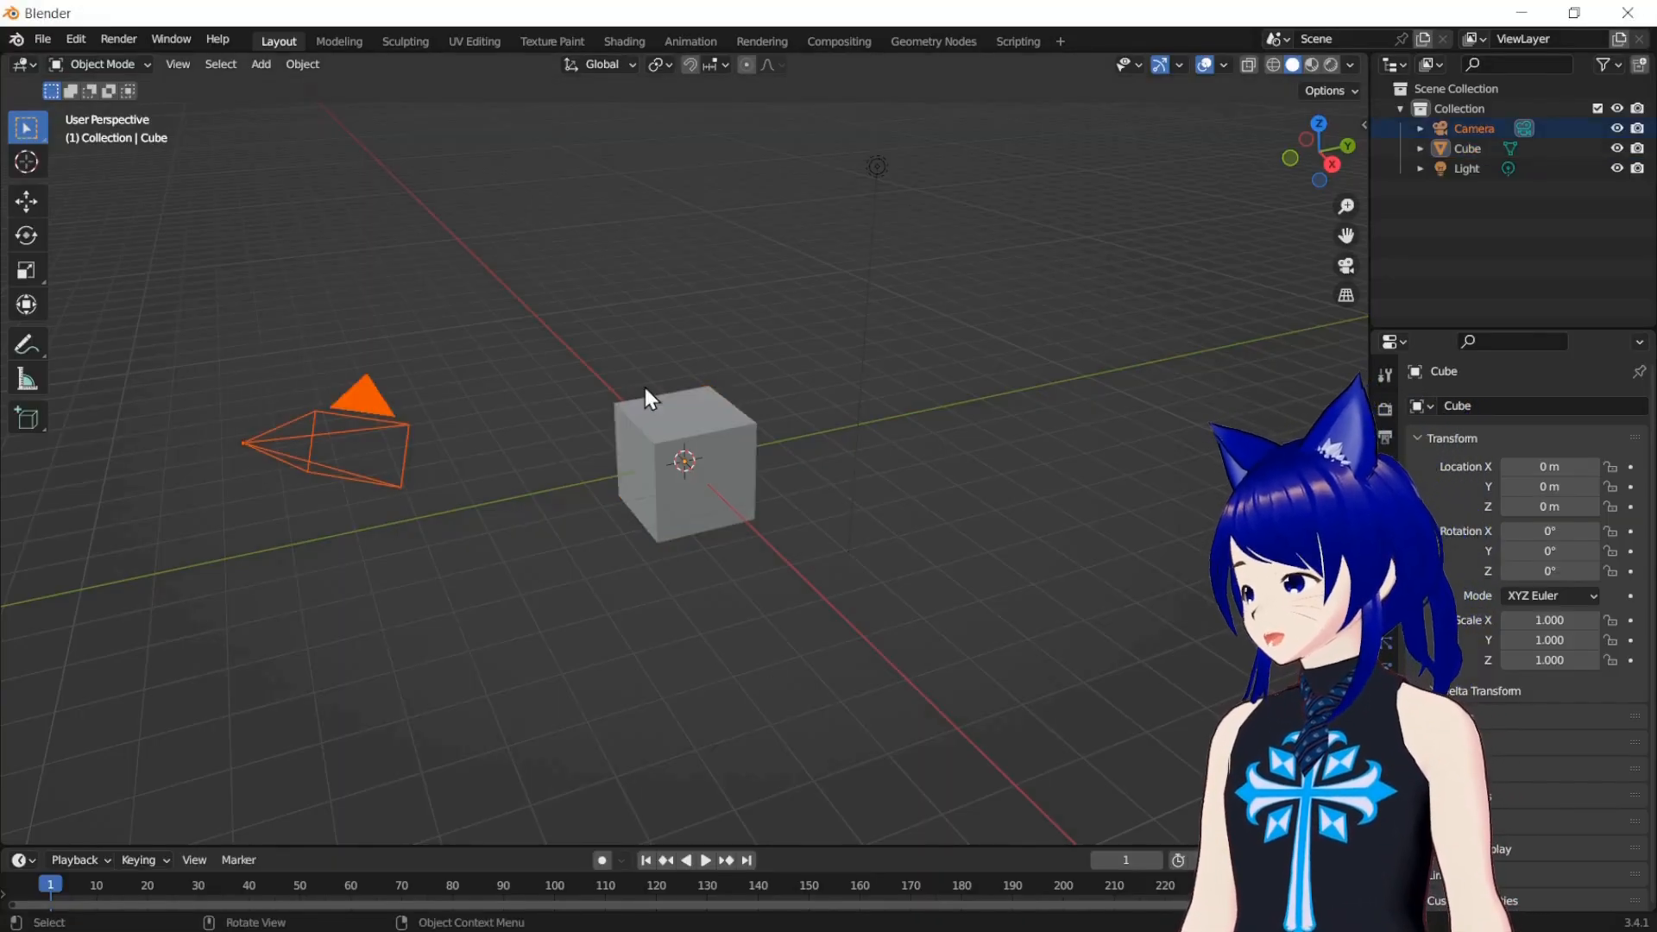
shift+drag(763, 199, 990, 162)
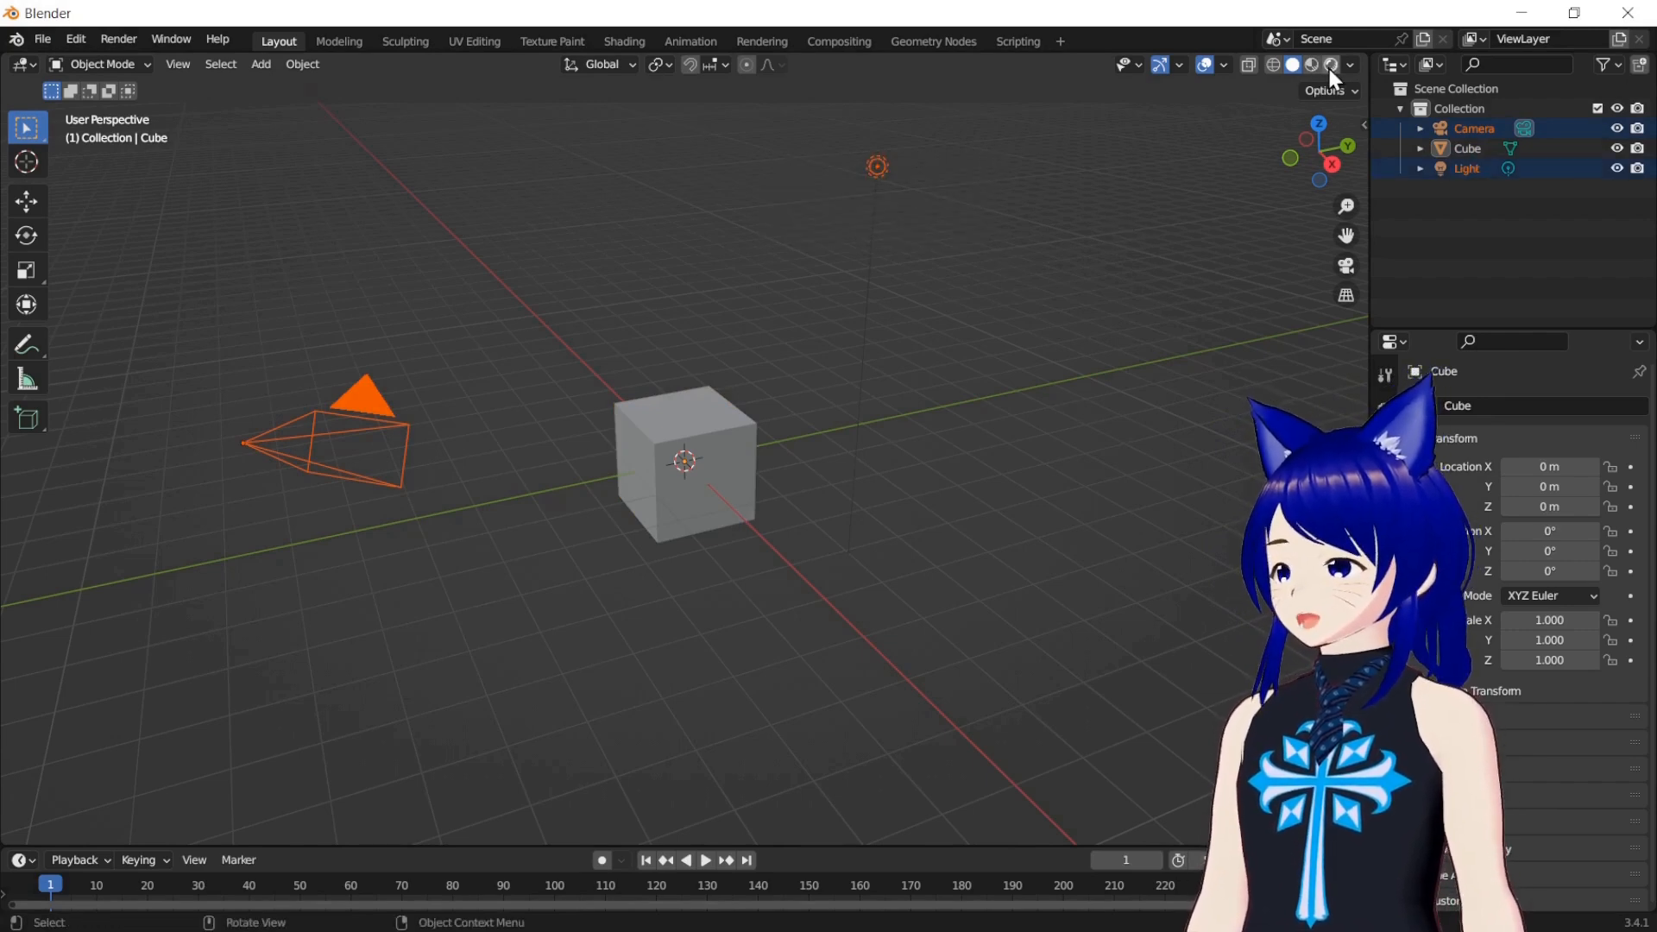
click(1321, 89)
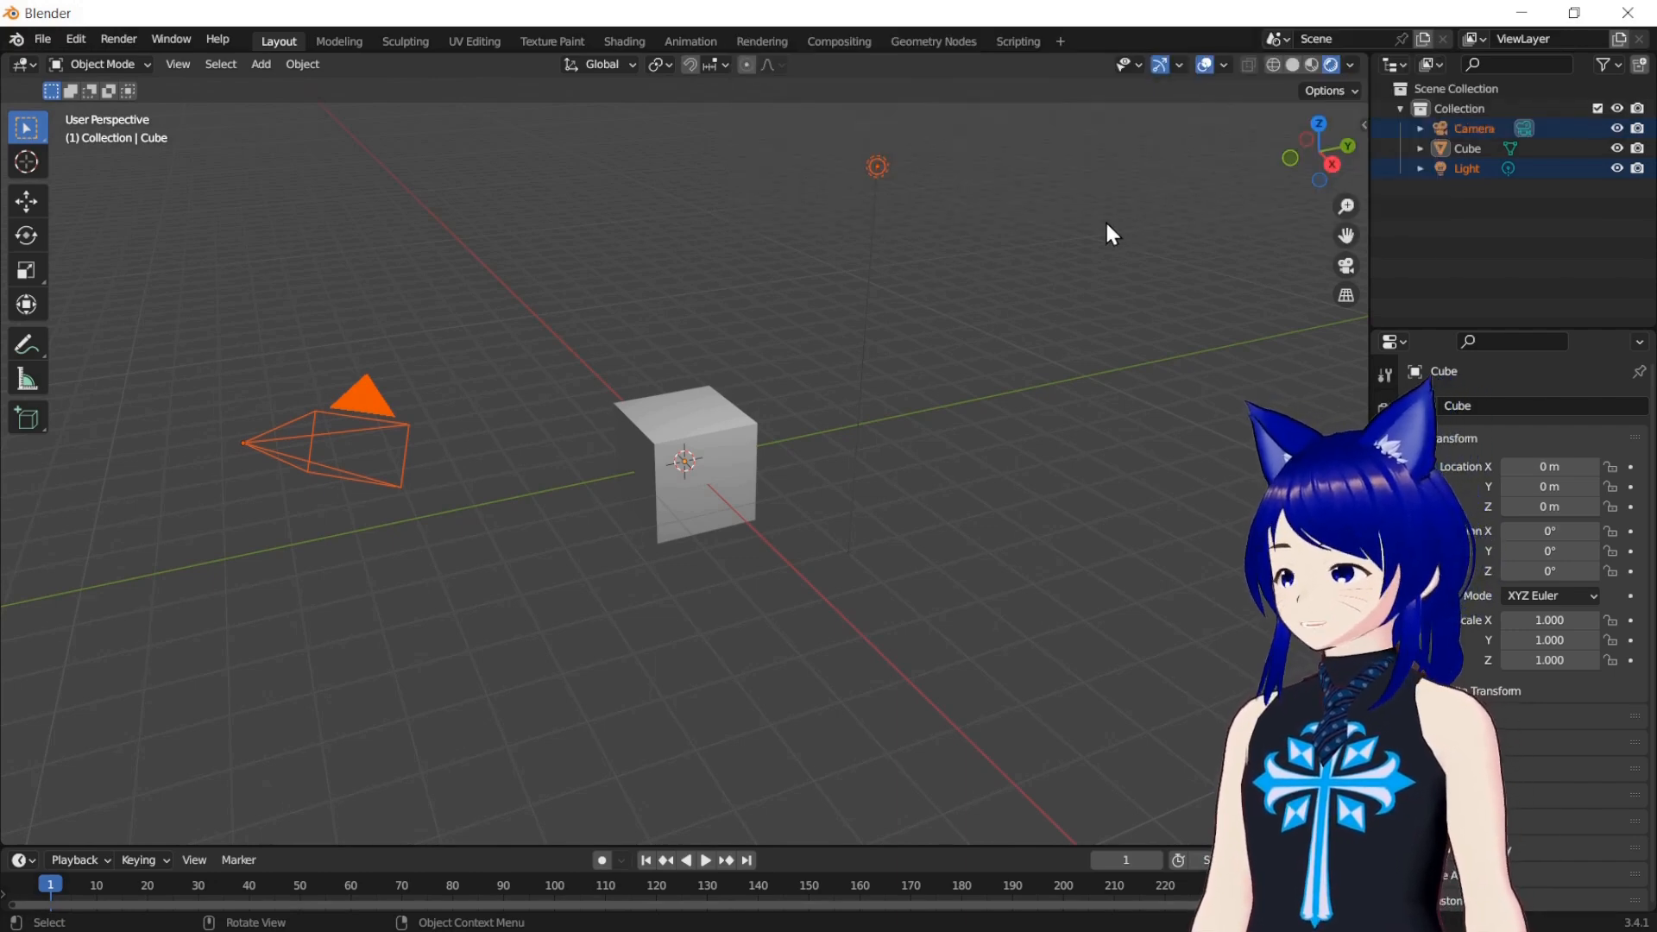
key(Delete)
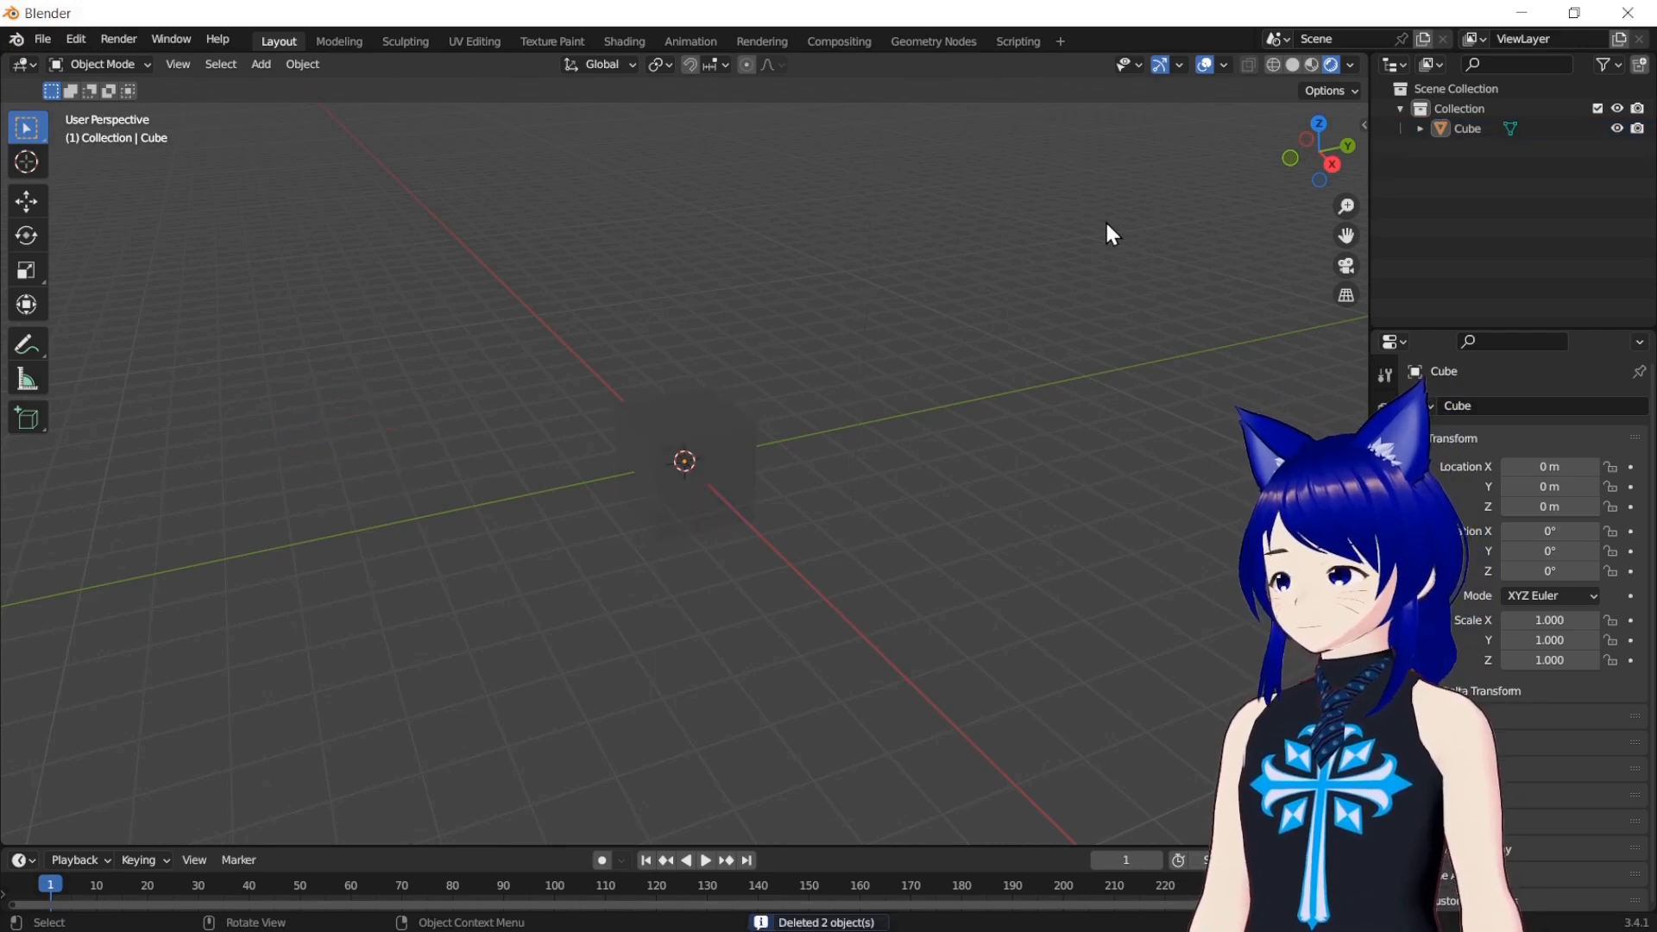
click(1311, 65)
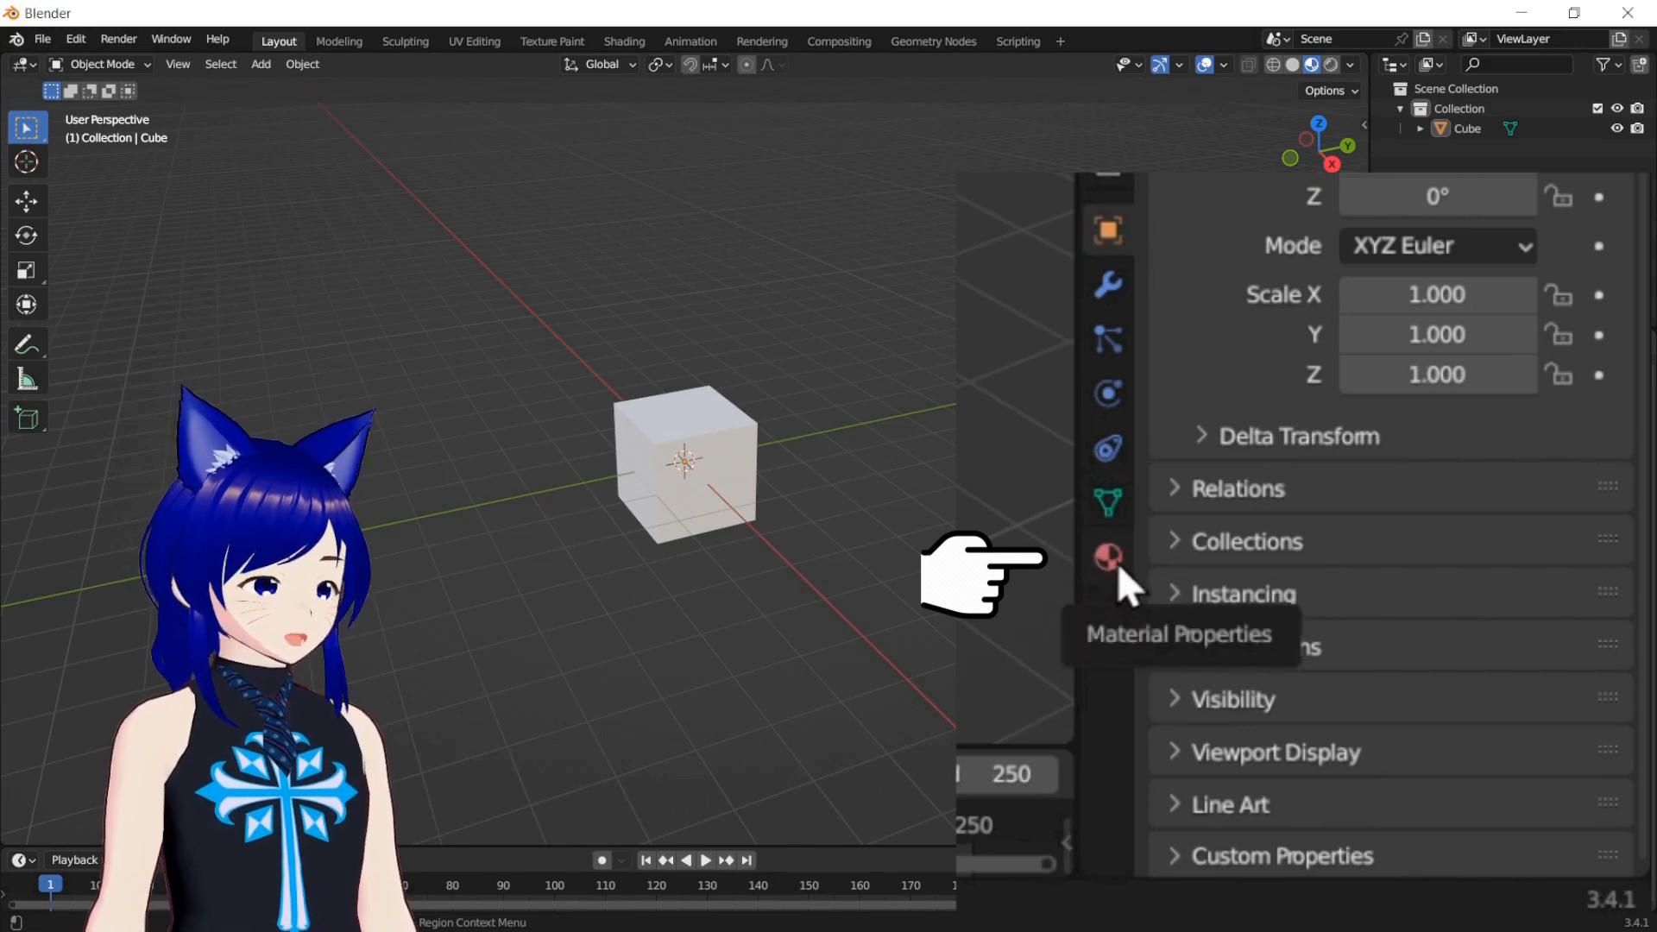
Give the cube's material a saturated blue base color and rename the material to Blue
click(1386, 751)
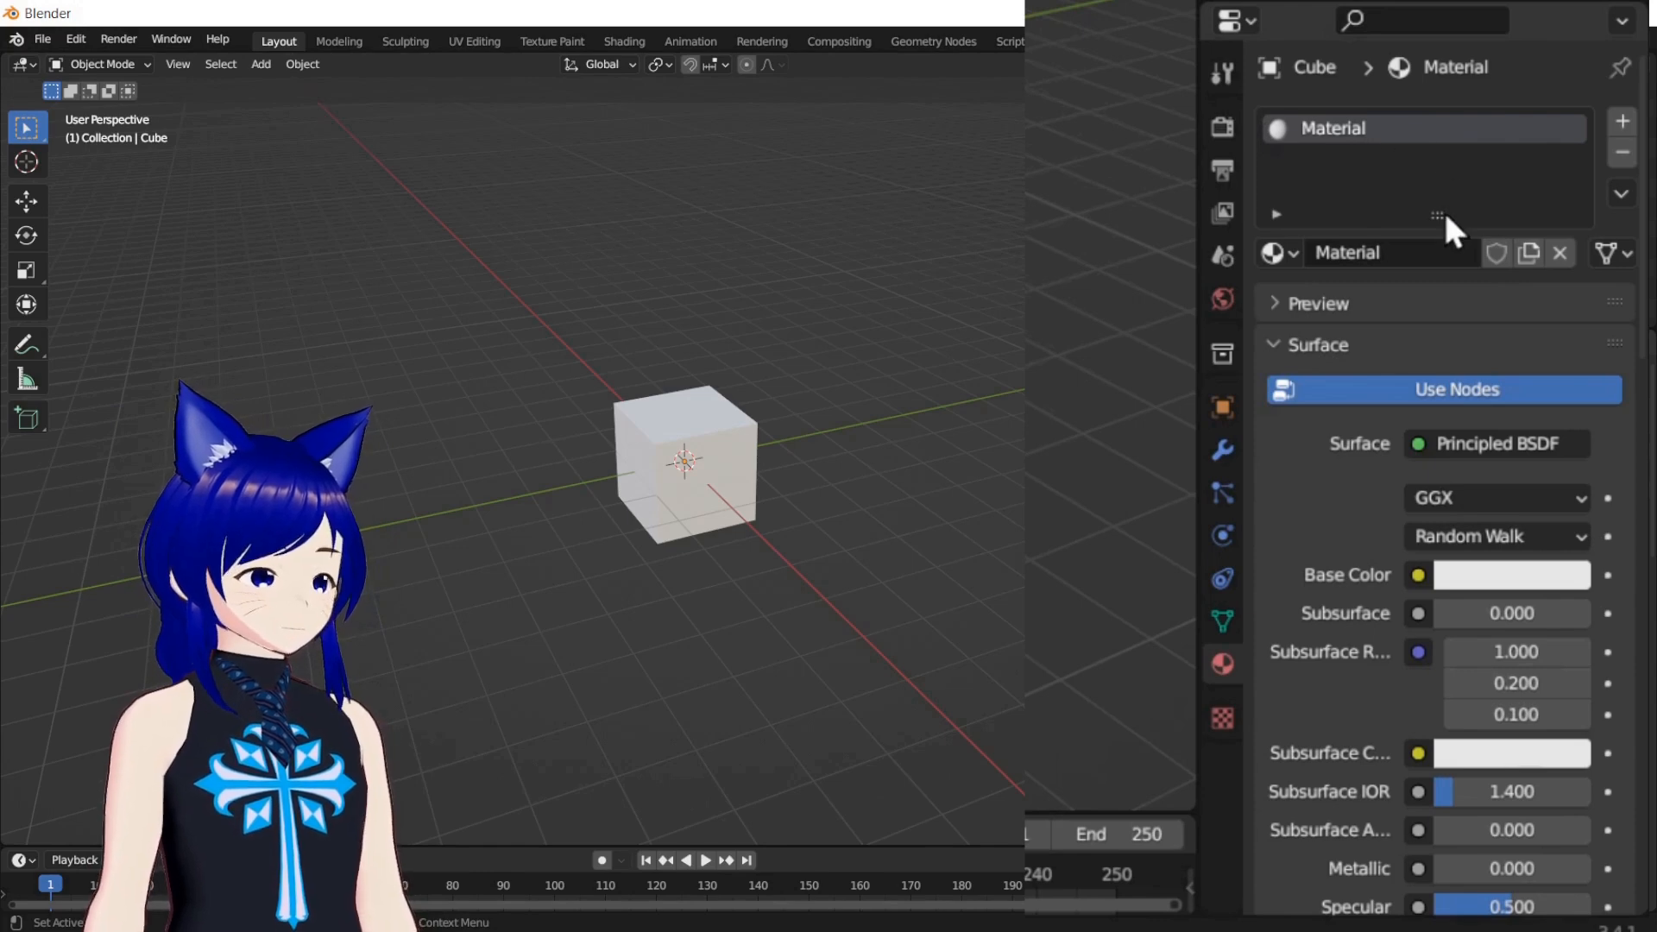
click(1473, 577)
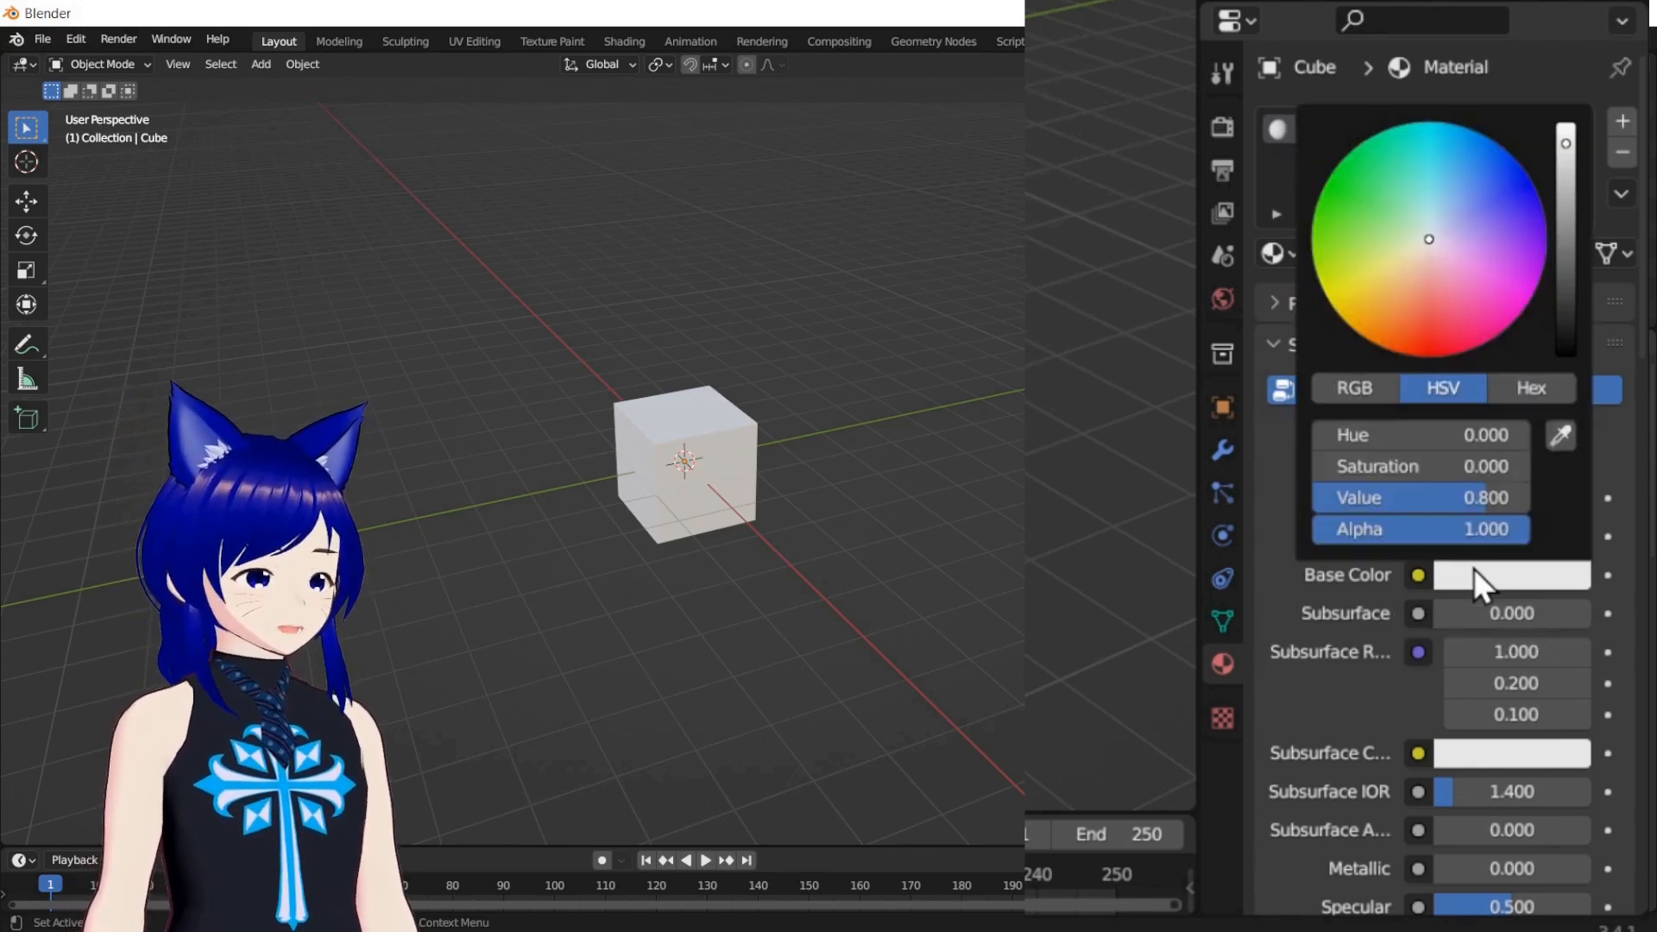
drag(1426, 241, 1530, 178)
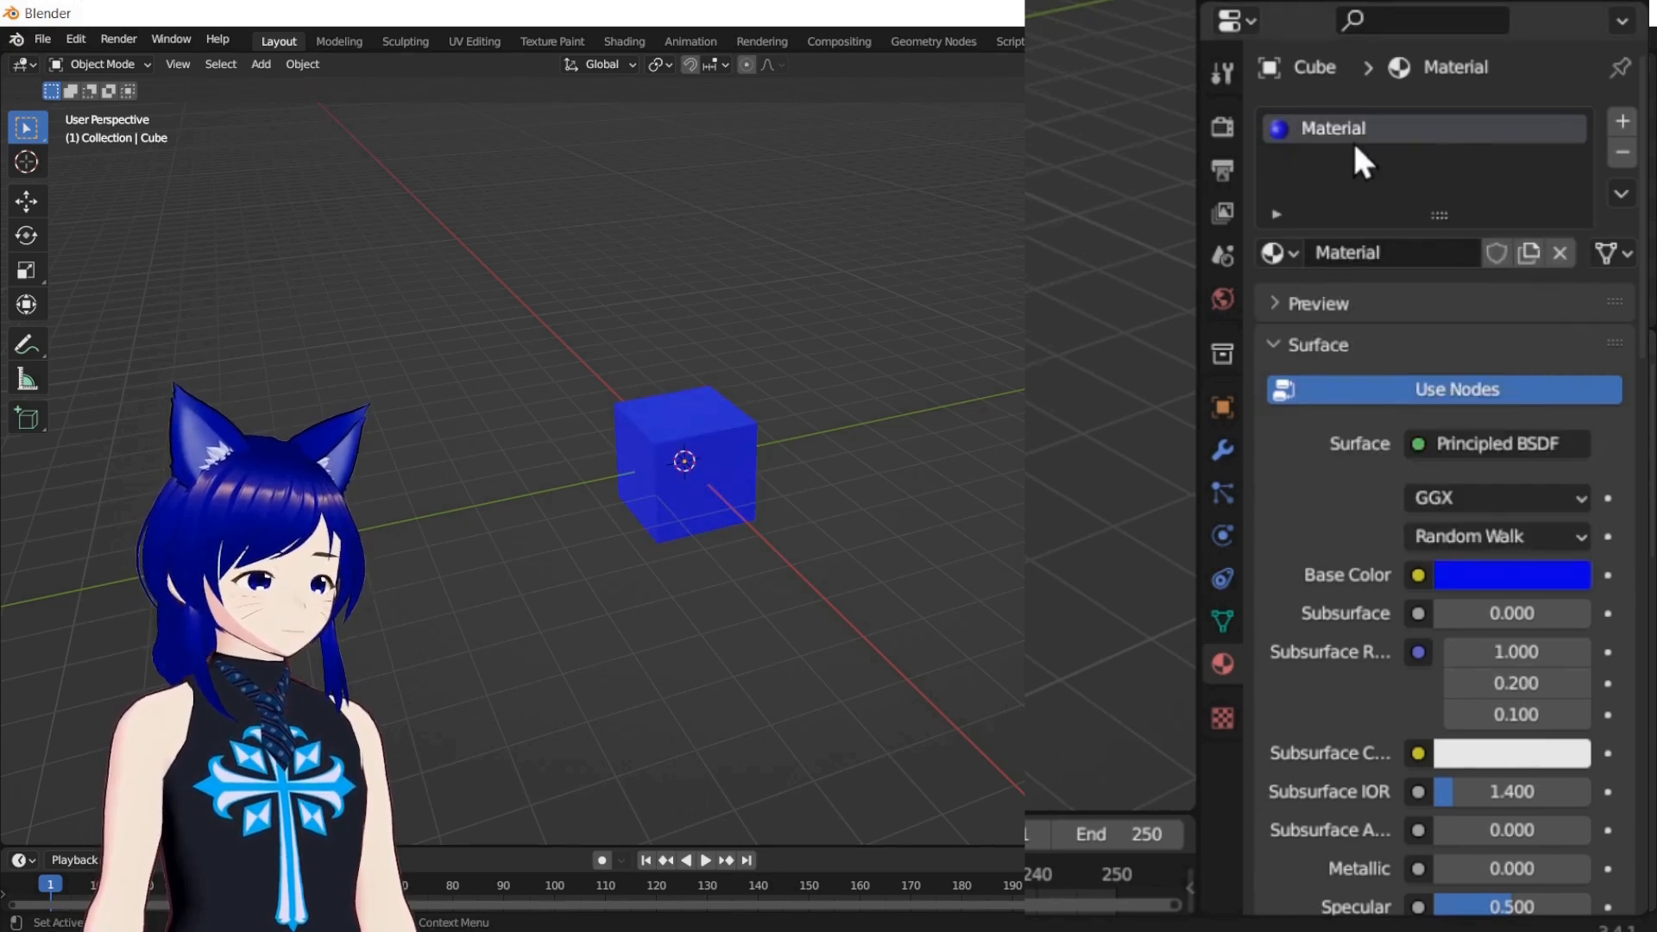
text(Blue)
key(Return)
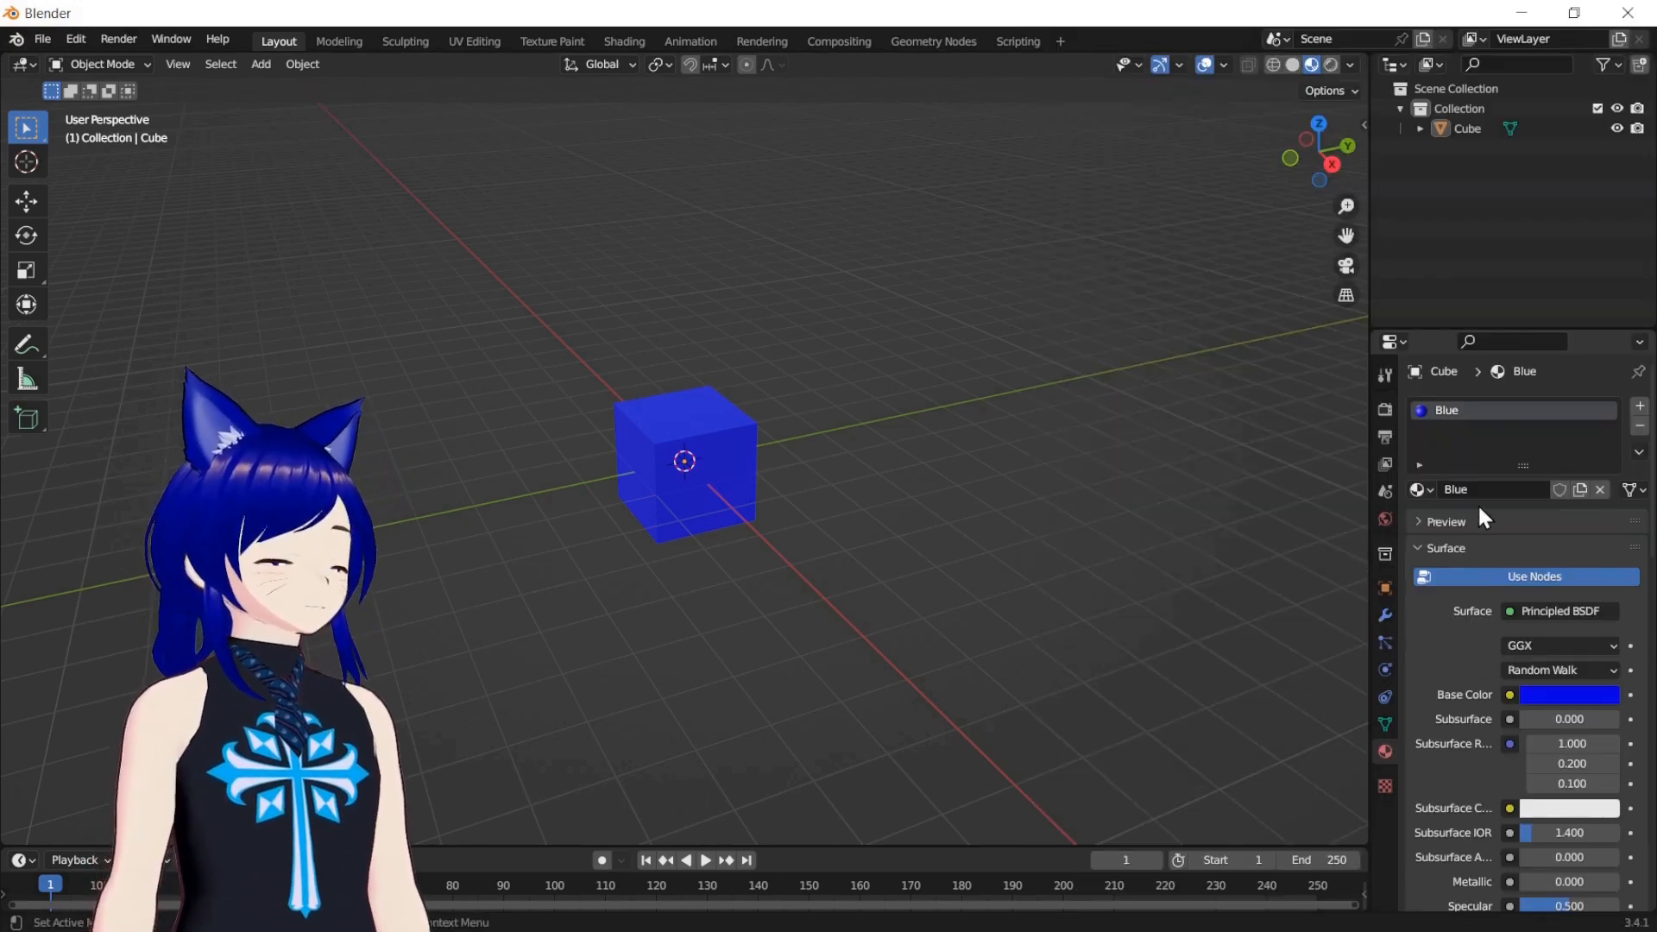
Duplicate the blue cube and place the copy about 4.7 m away, mainly along the positive Y direction
right_click(722, 440)
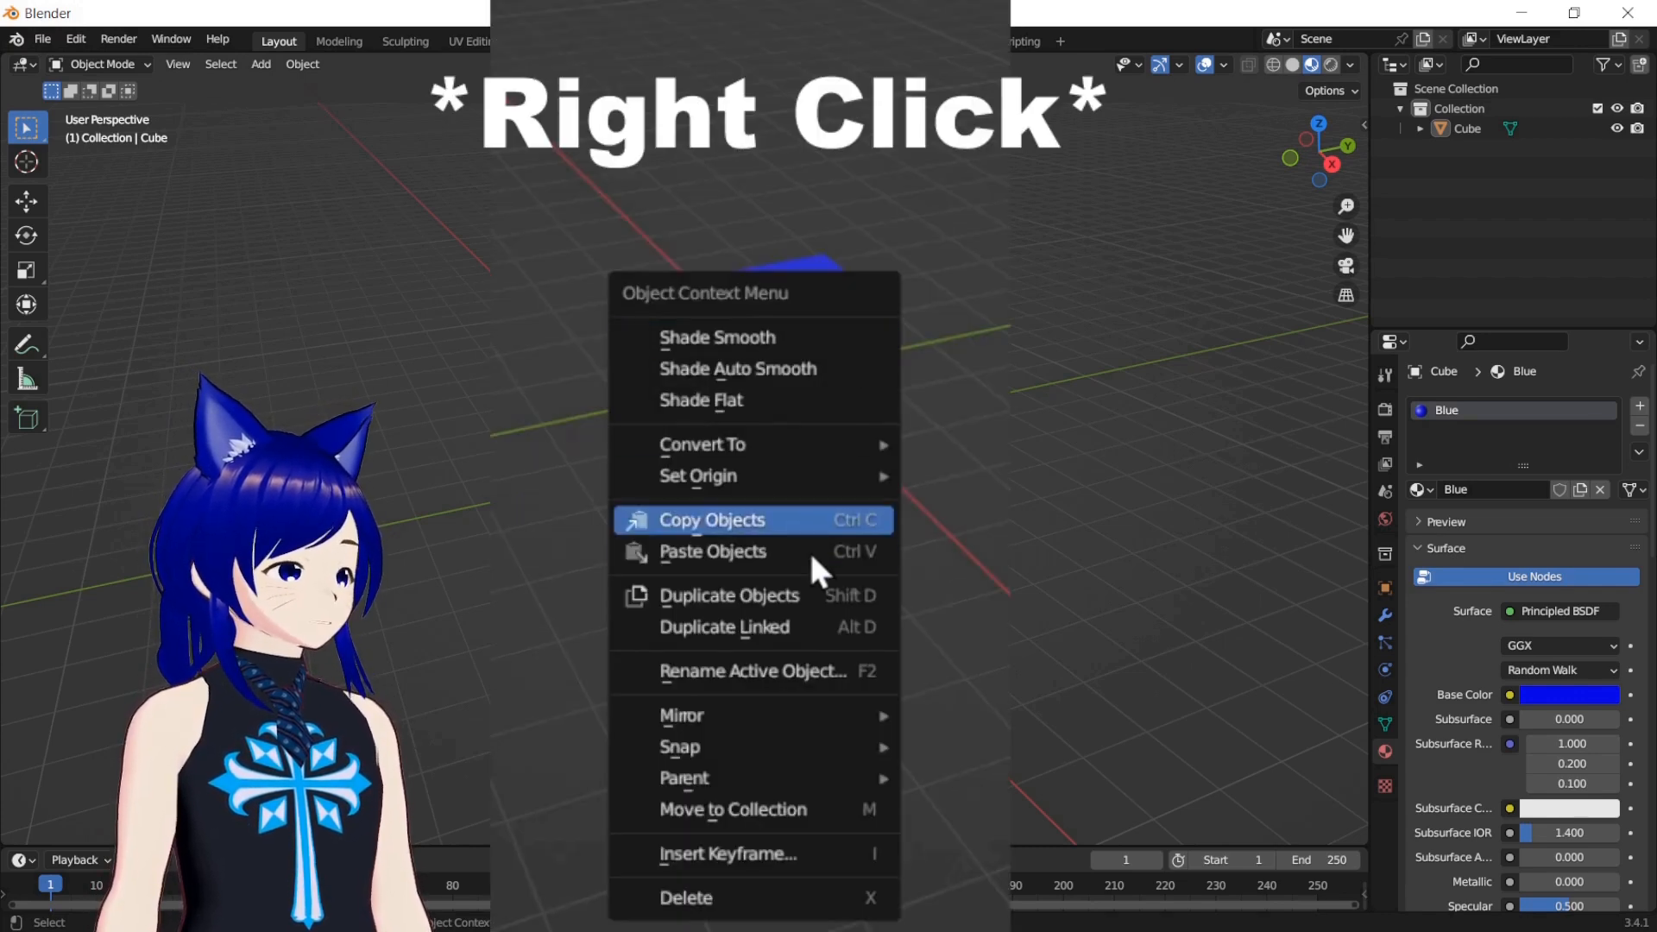
click(802, 601)
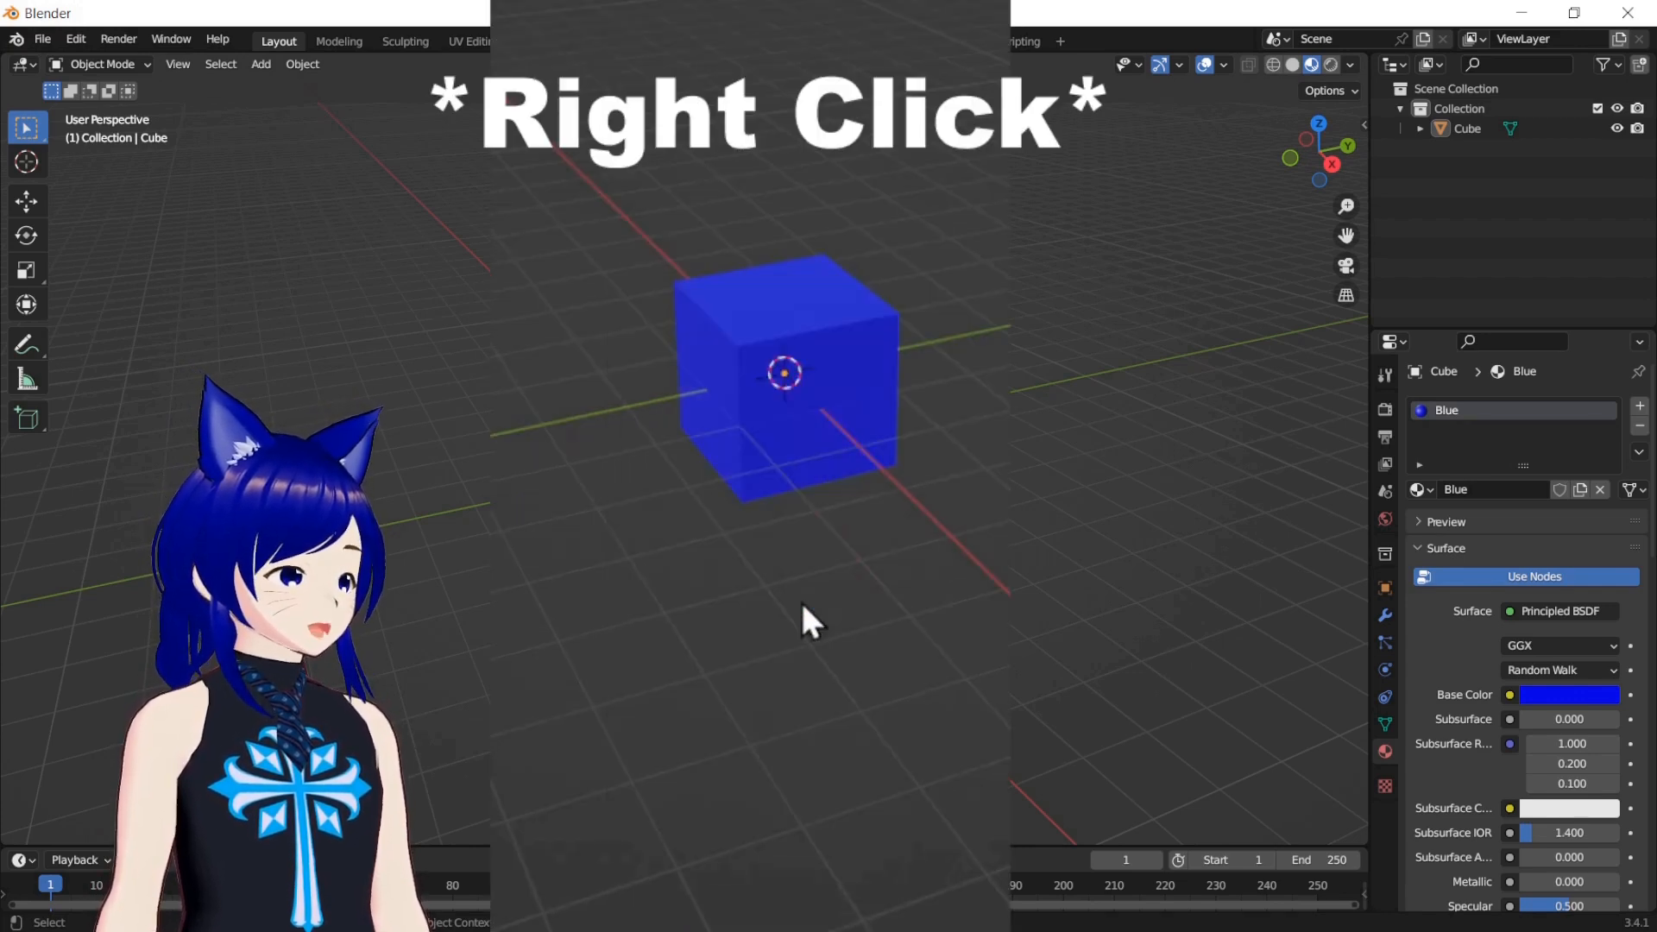
click(795, 387)
right_click(794, 387)
click(795, 386)
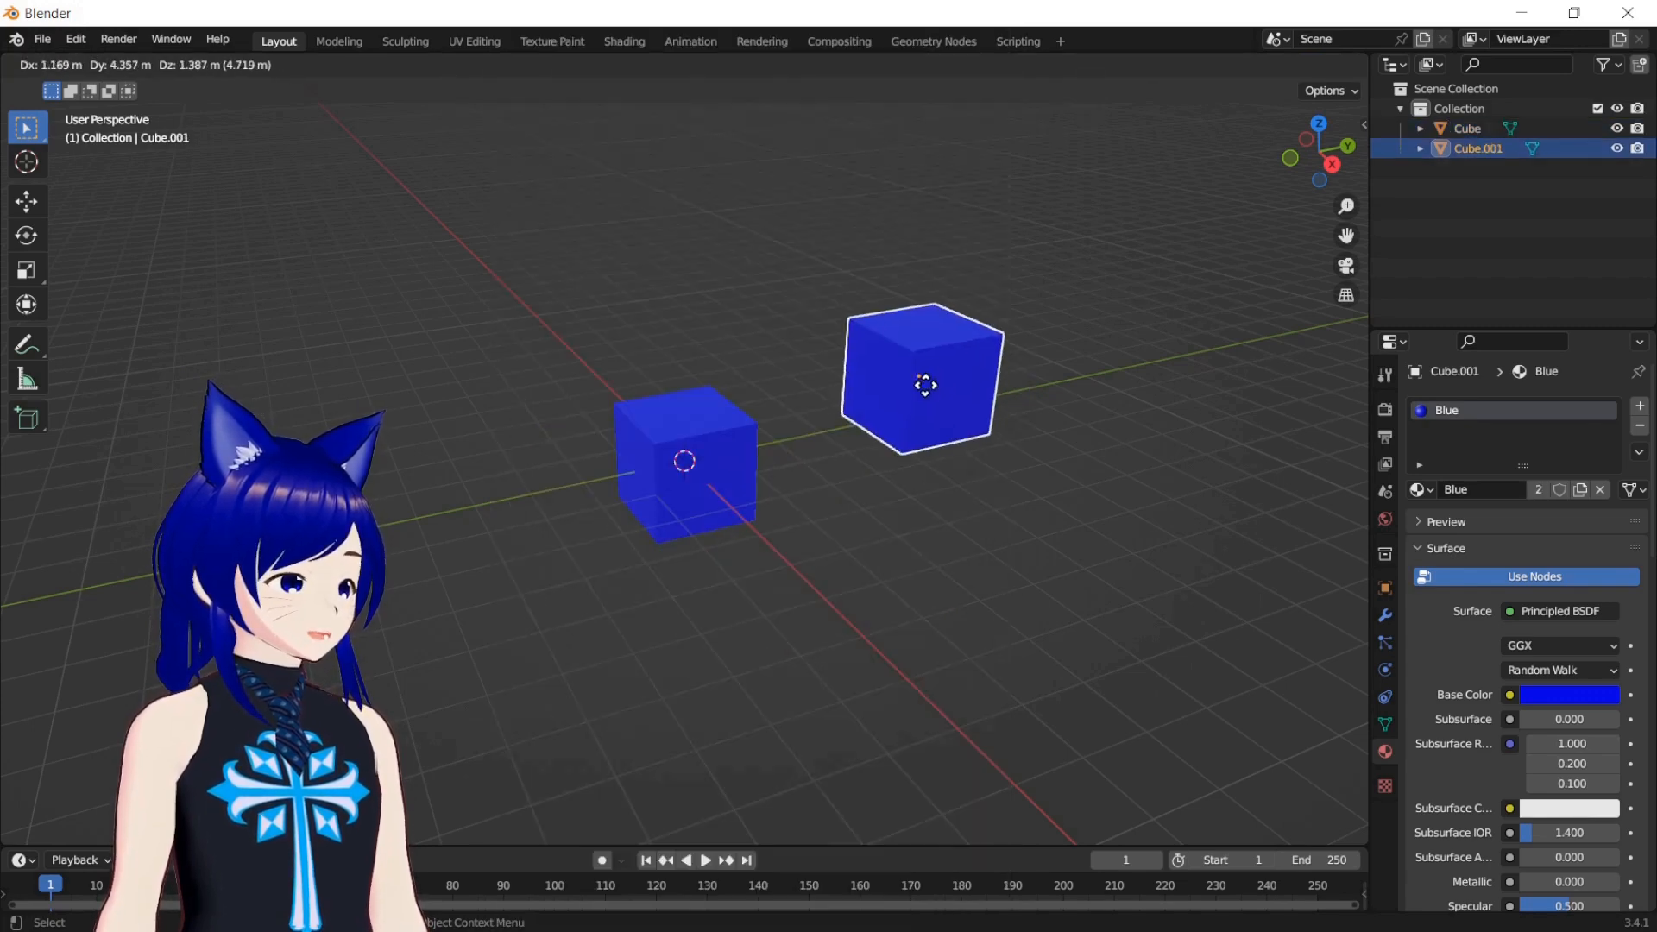
click(924, 381)
Adjust the base color of the shared Blue material through the duplicated cube, ending on blue
click(701, 434)
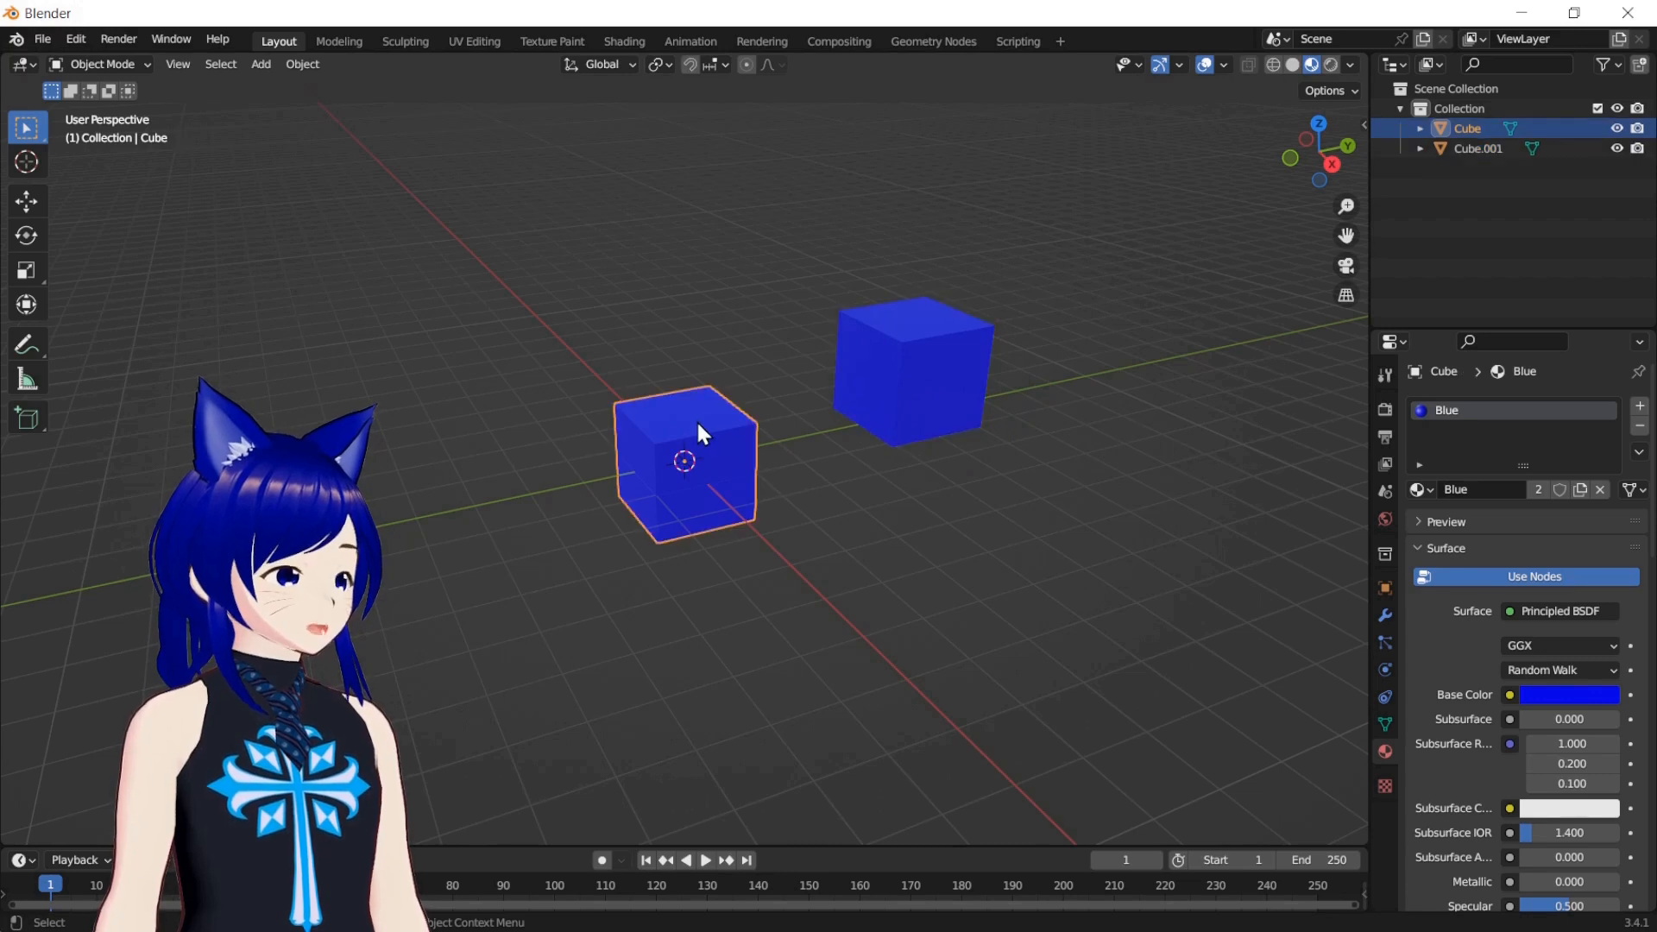
click(893, 394)
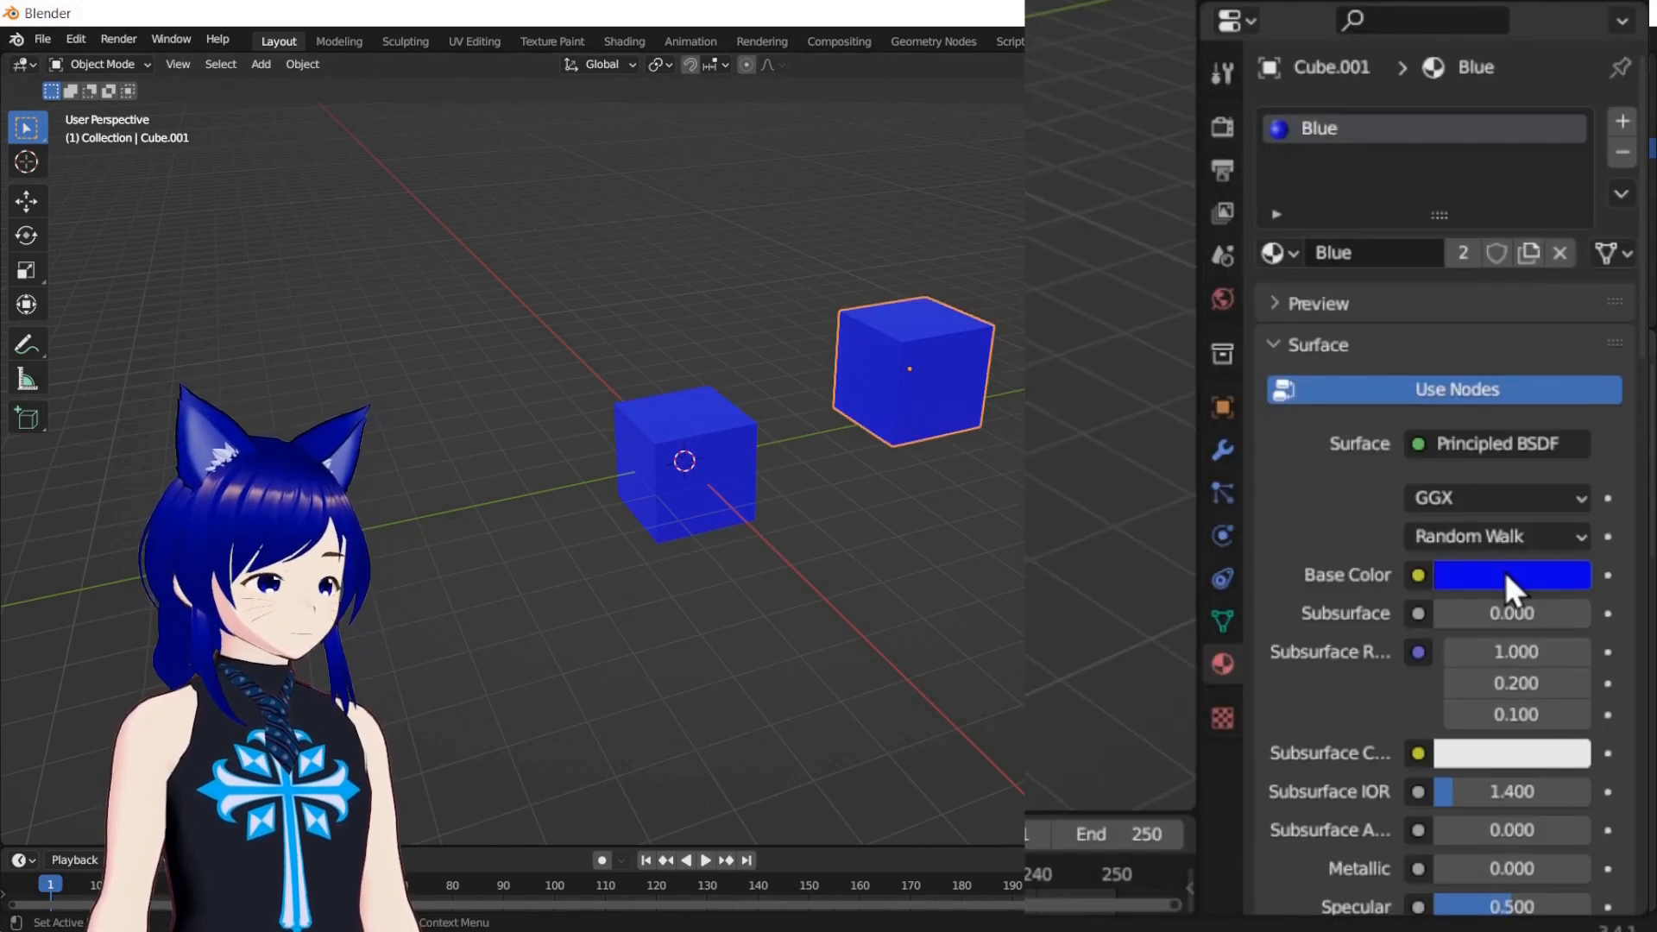
click(1562, 694)
mouse_move(1521, 187)
mouse_down()
mouse_move(1424, 153)
mouse_move(1324, 193)
mouse_move(1530, 179)
mouse_up()
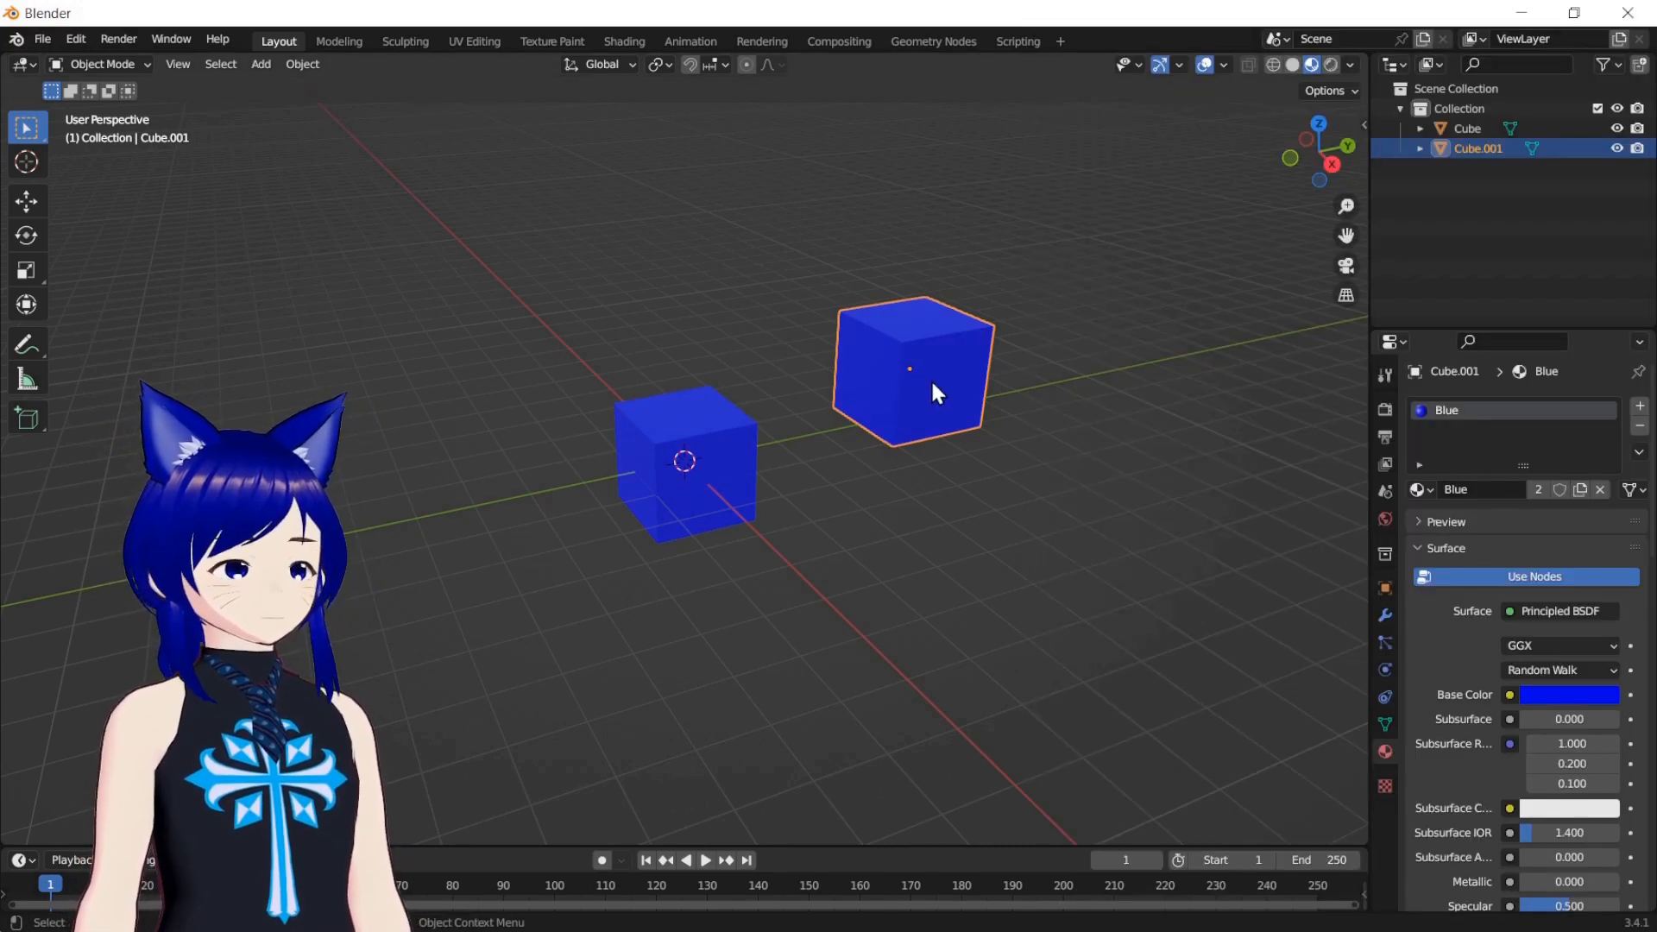
Duplicate the original cube at the world origin again and place this second copy well above it
drag(1346, 235, 1394, 360)
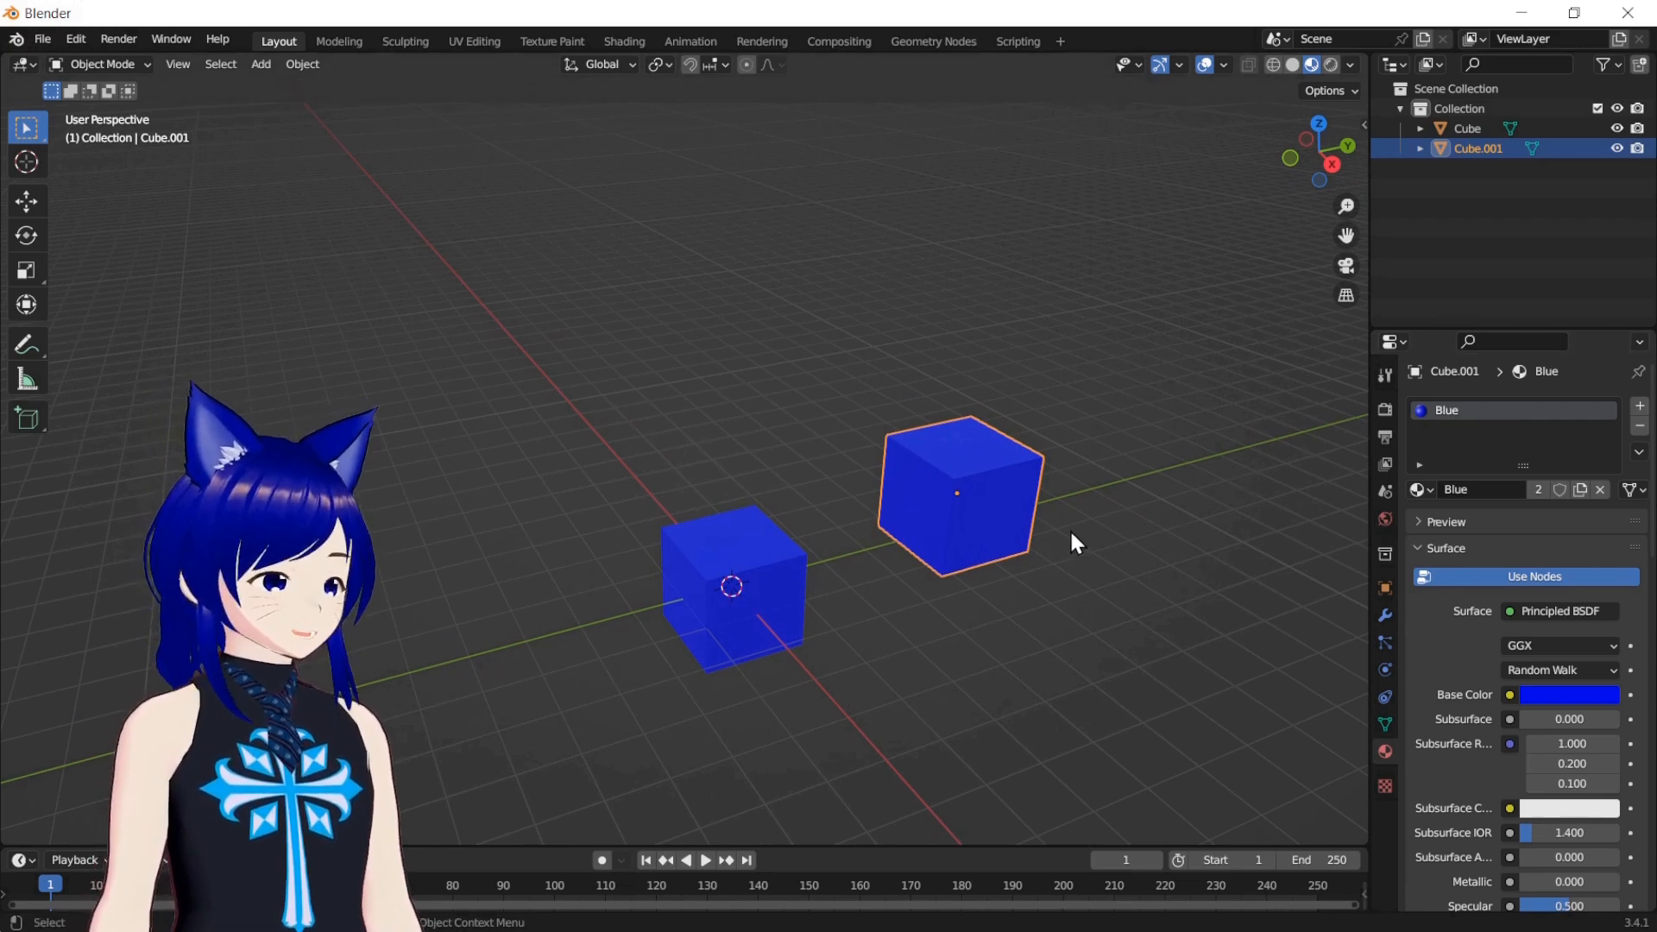
click(695, 563)
right_click(697, 566)
click(697, 569)
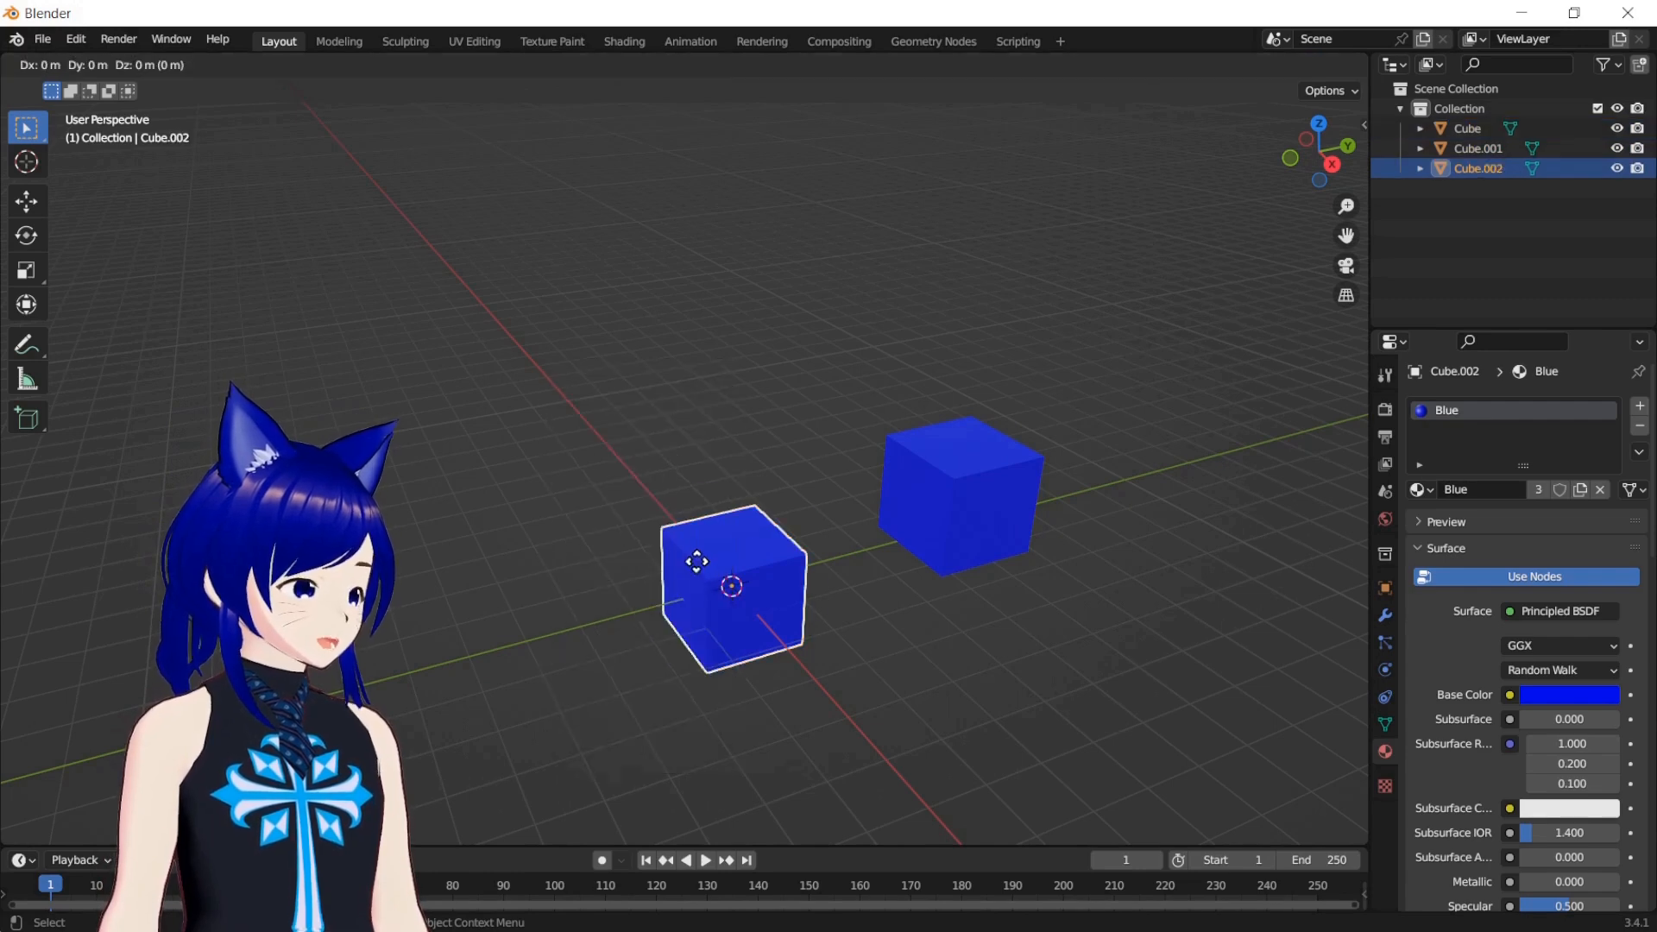
click(741, 321)
Make the first duplicated cube (Cube.001) single-user for Object & Data & Materials
click(966, 522)
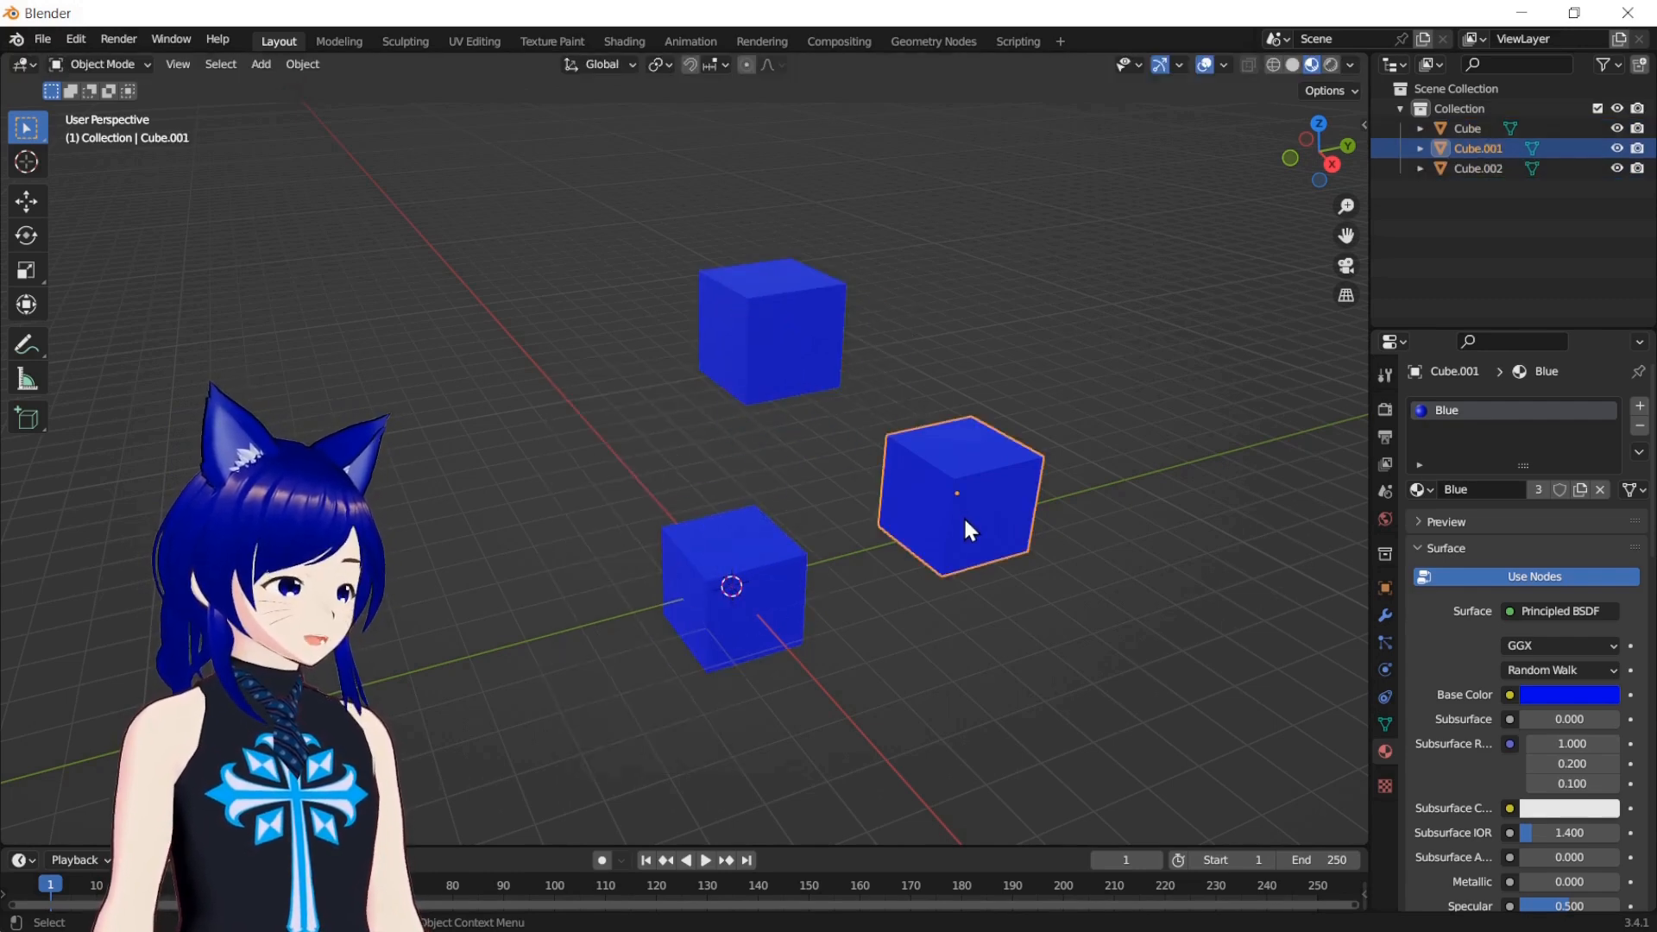
right_click(977, 495)
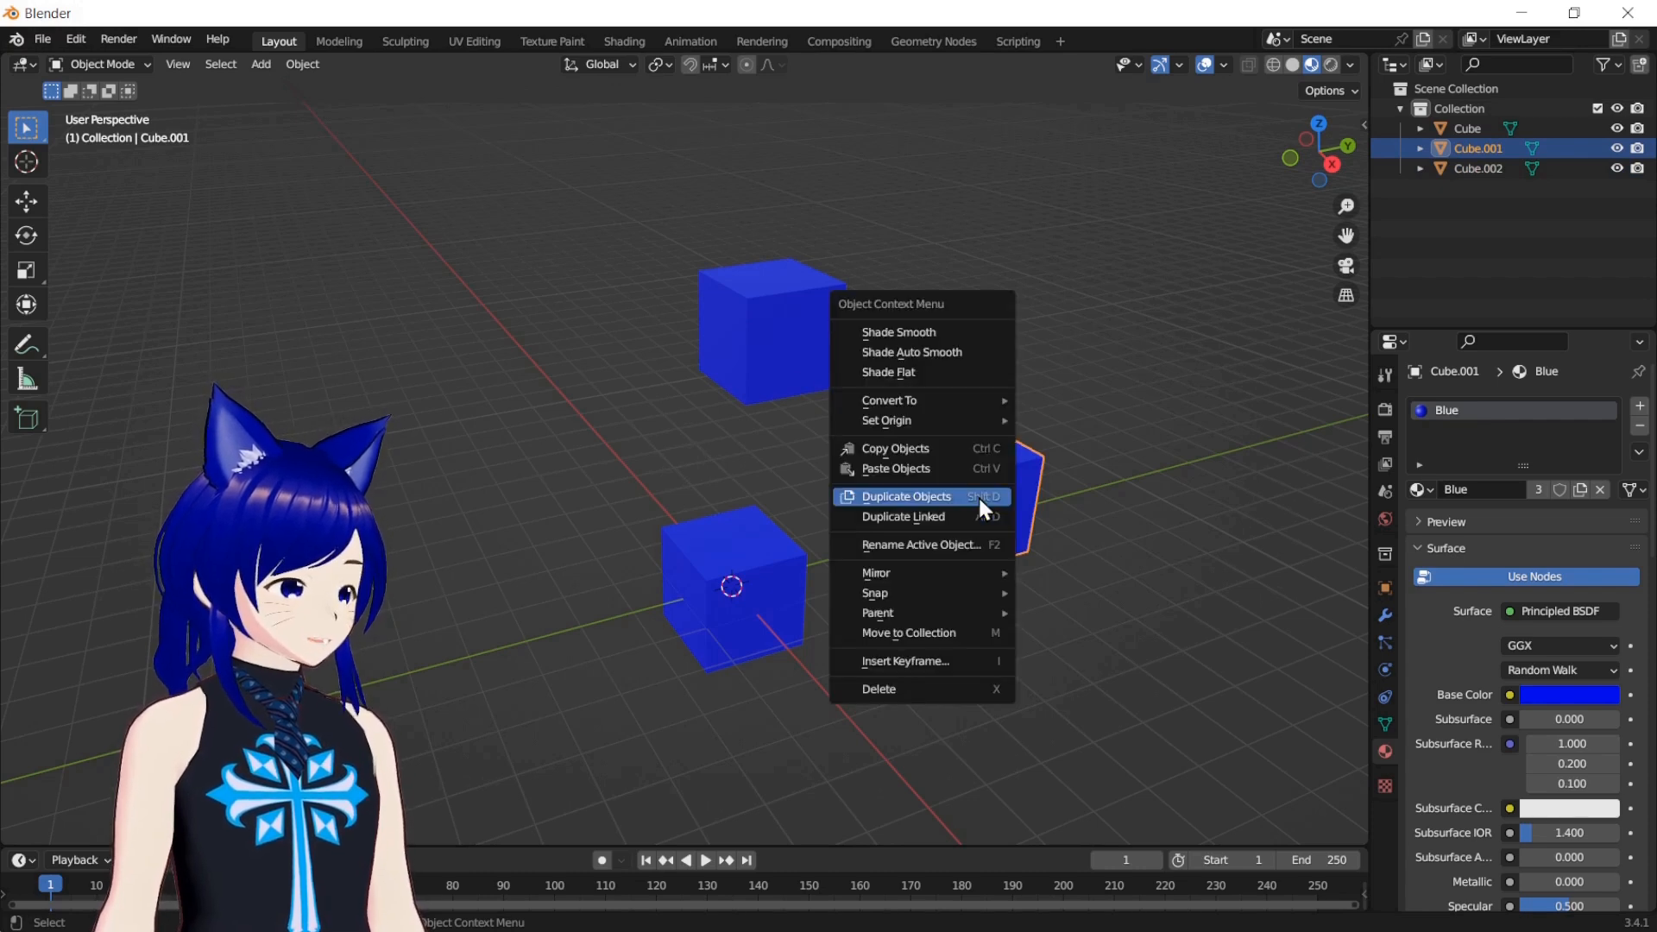
click(304, 65)
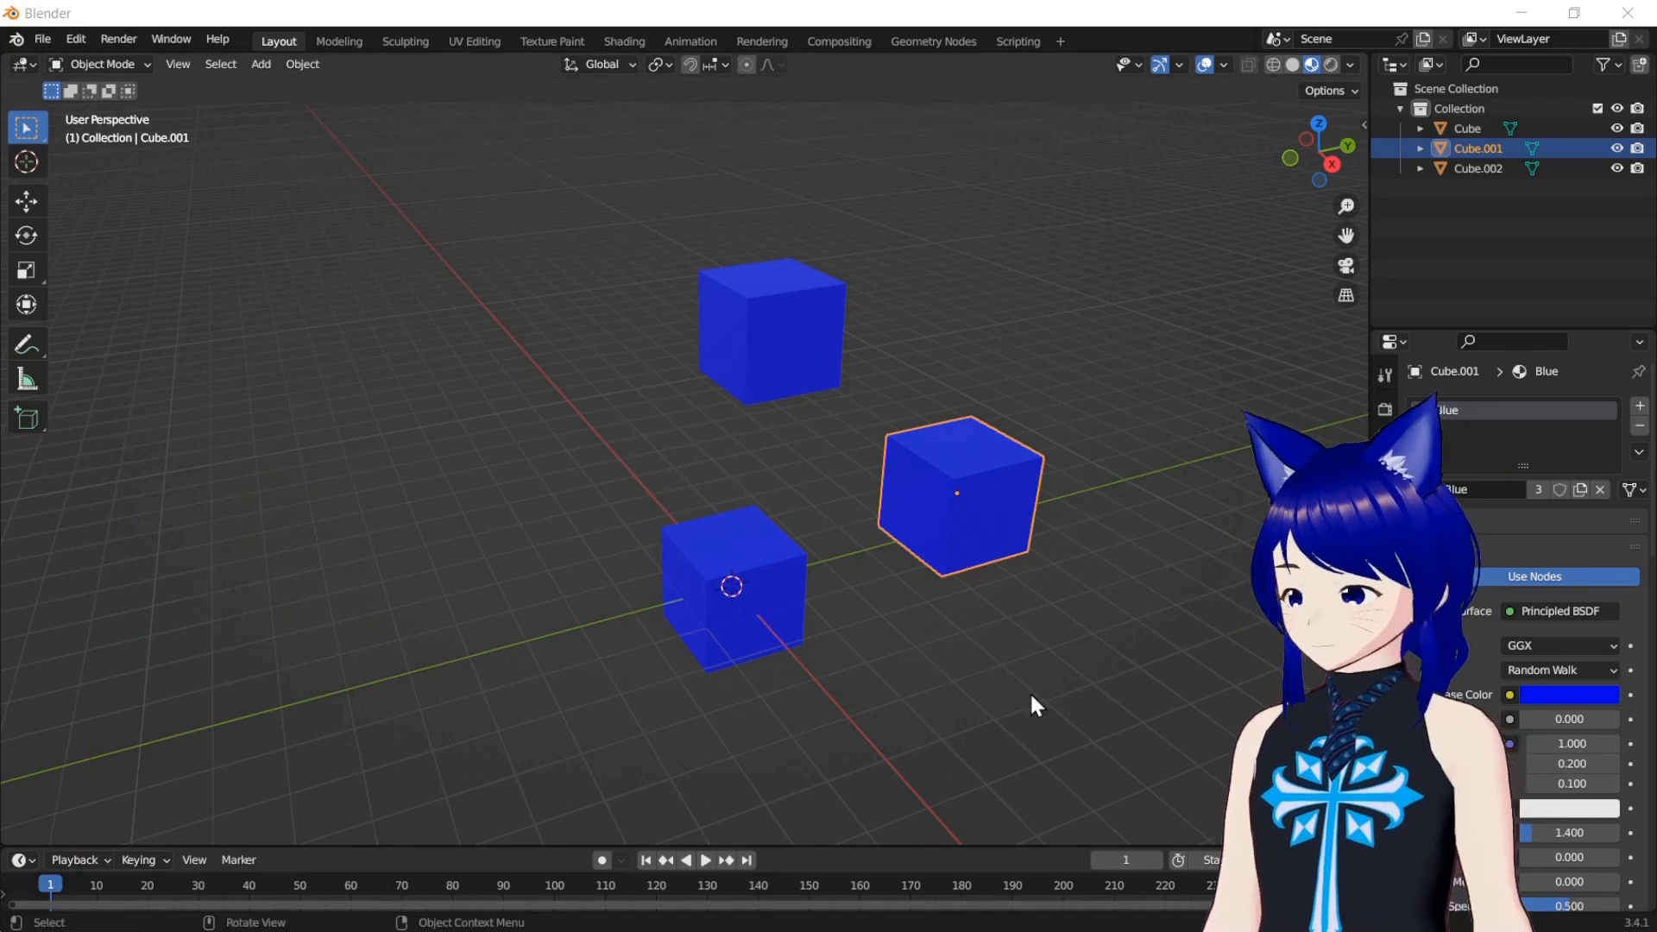
click(302, 64)
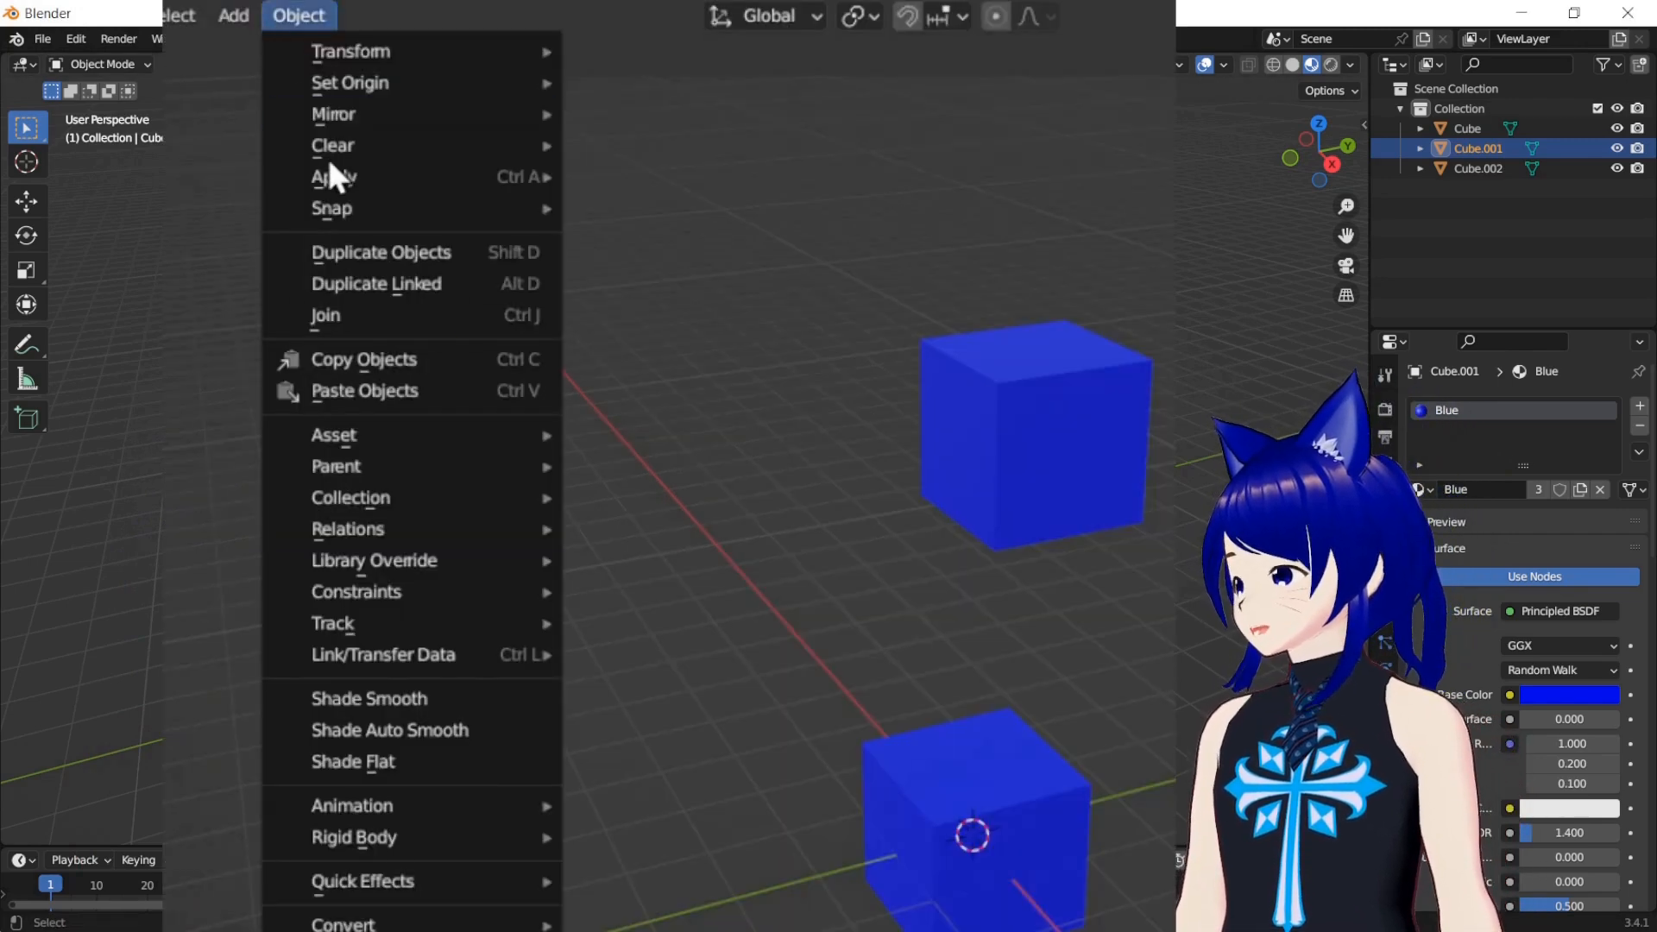
mouse_move(416, 530)
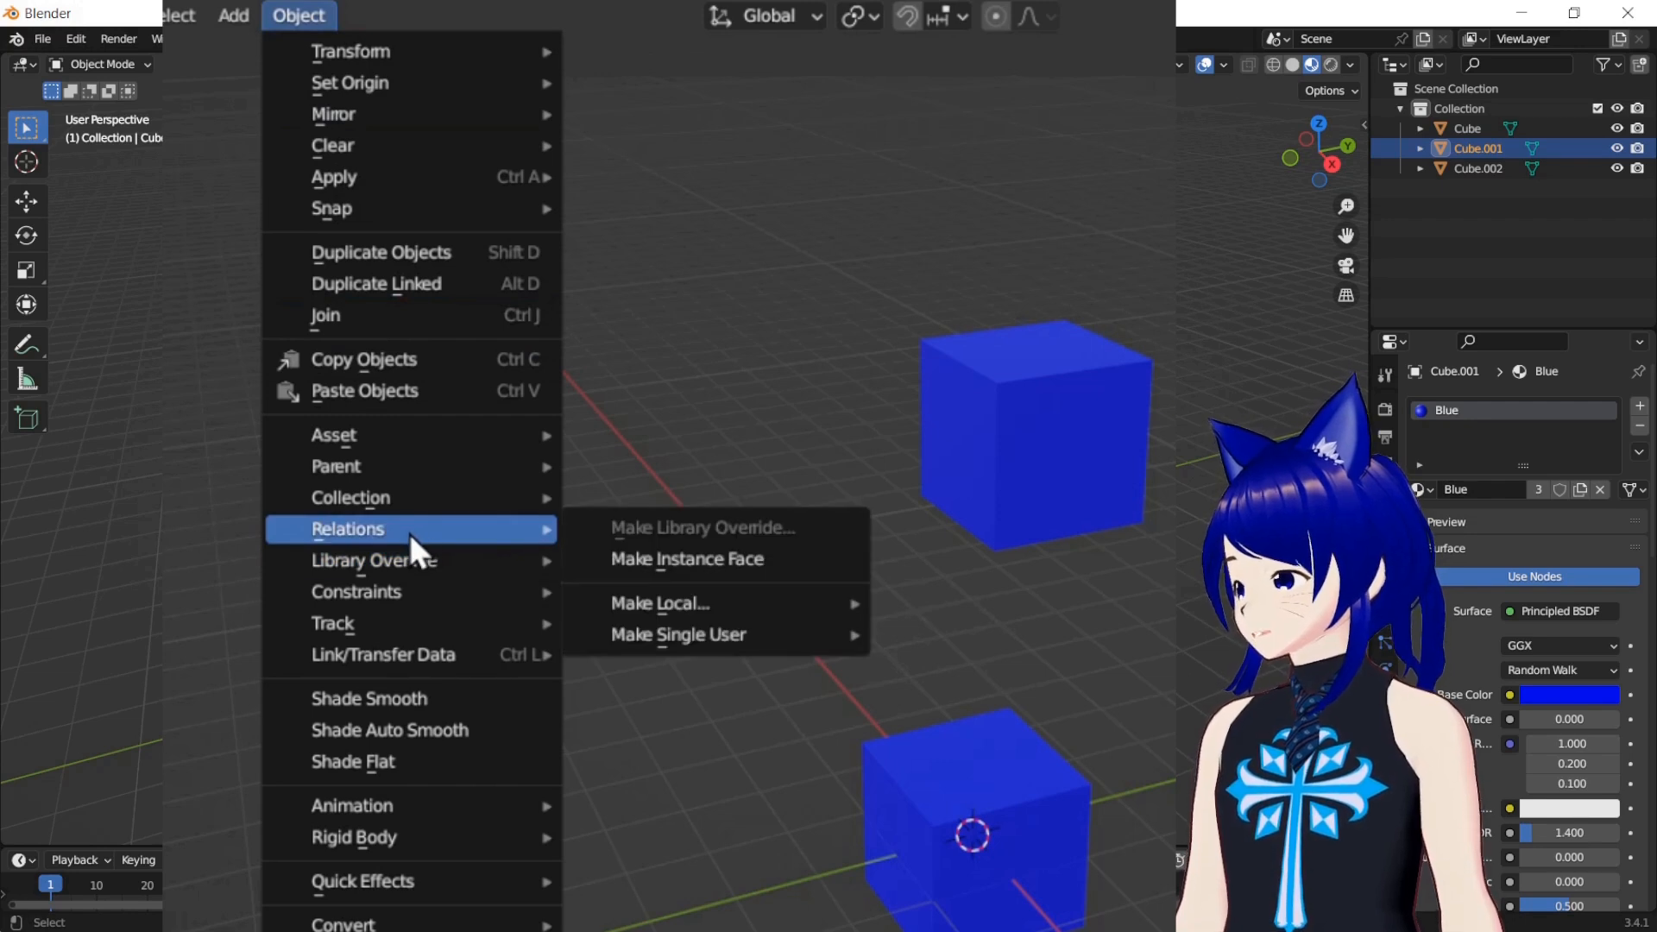
mouse_move(660, 636)
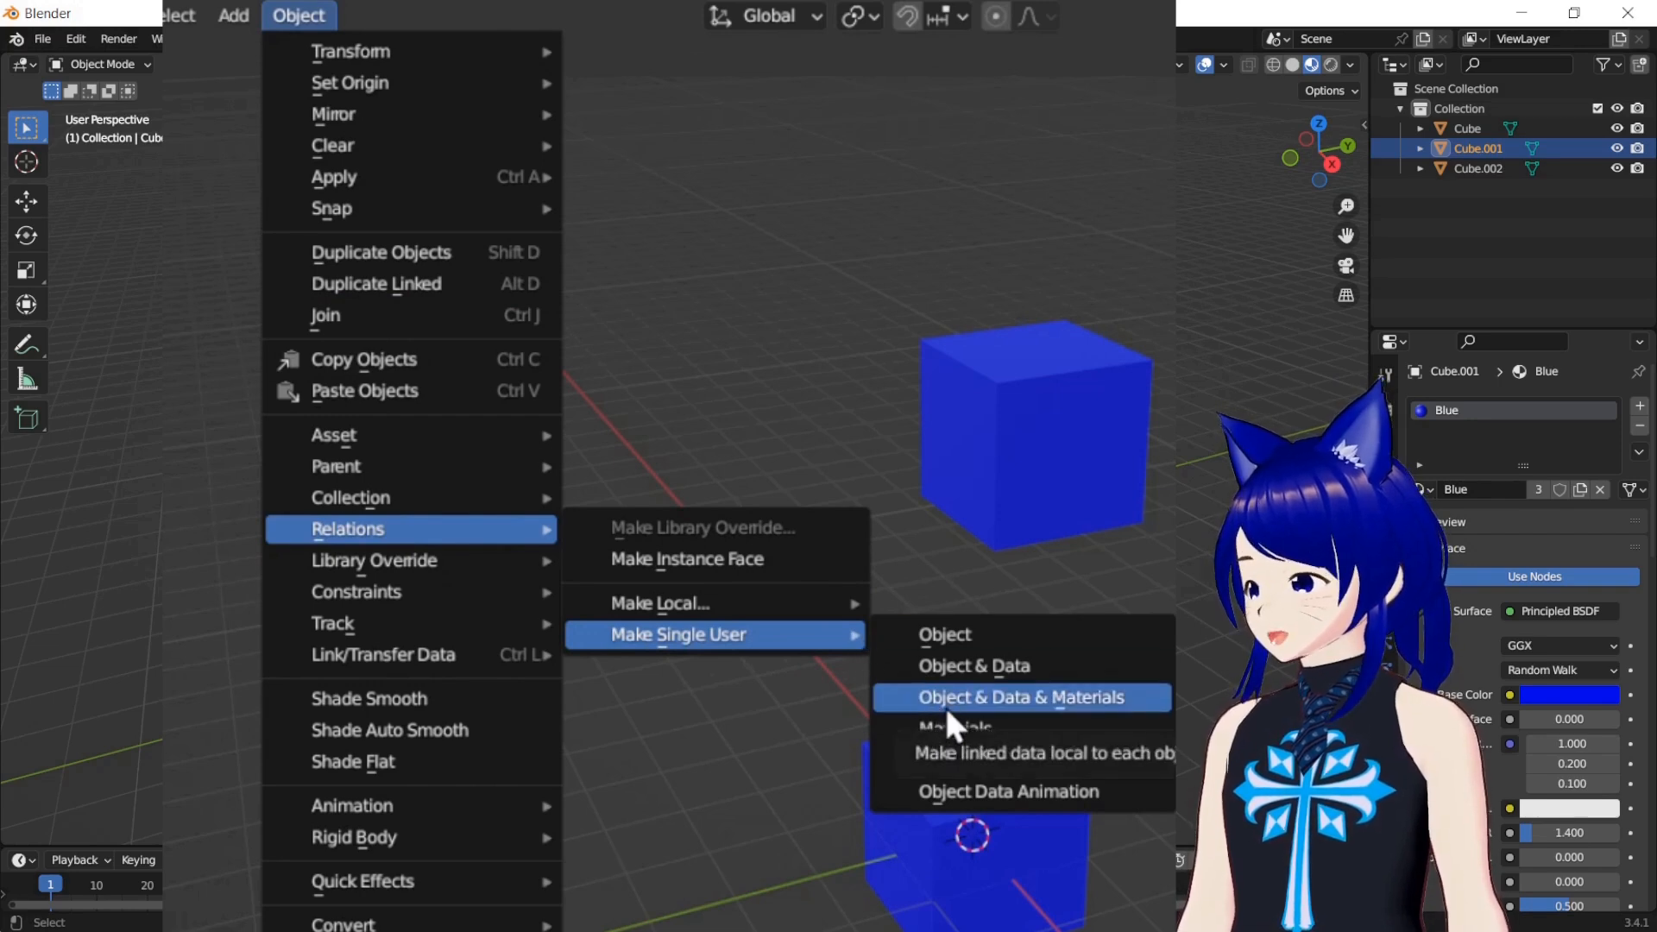
click(1087, 699)
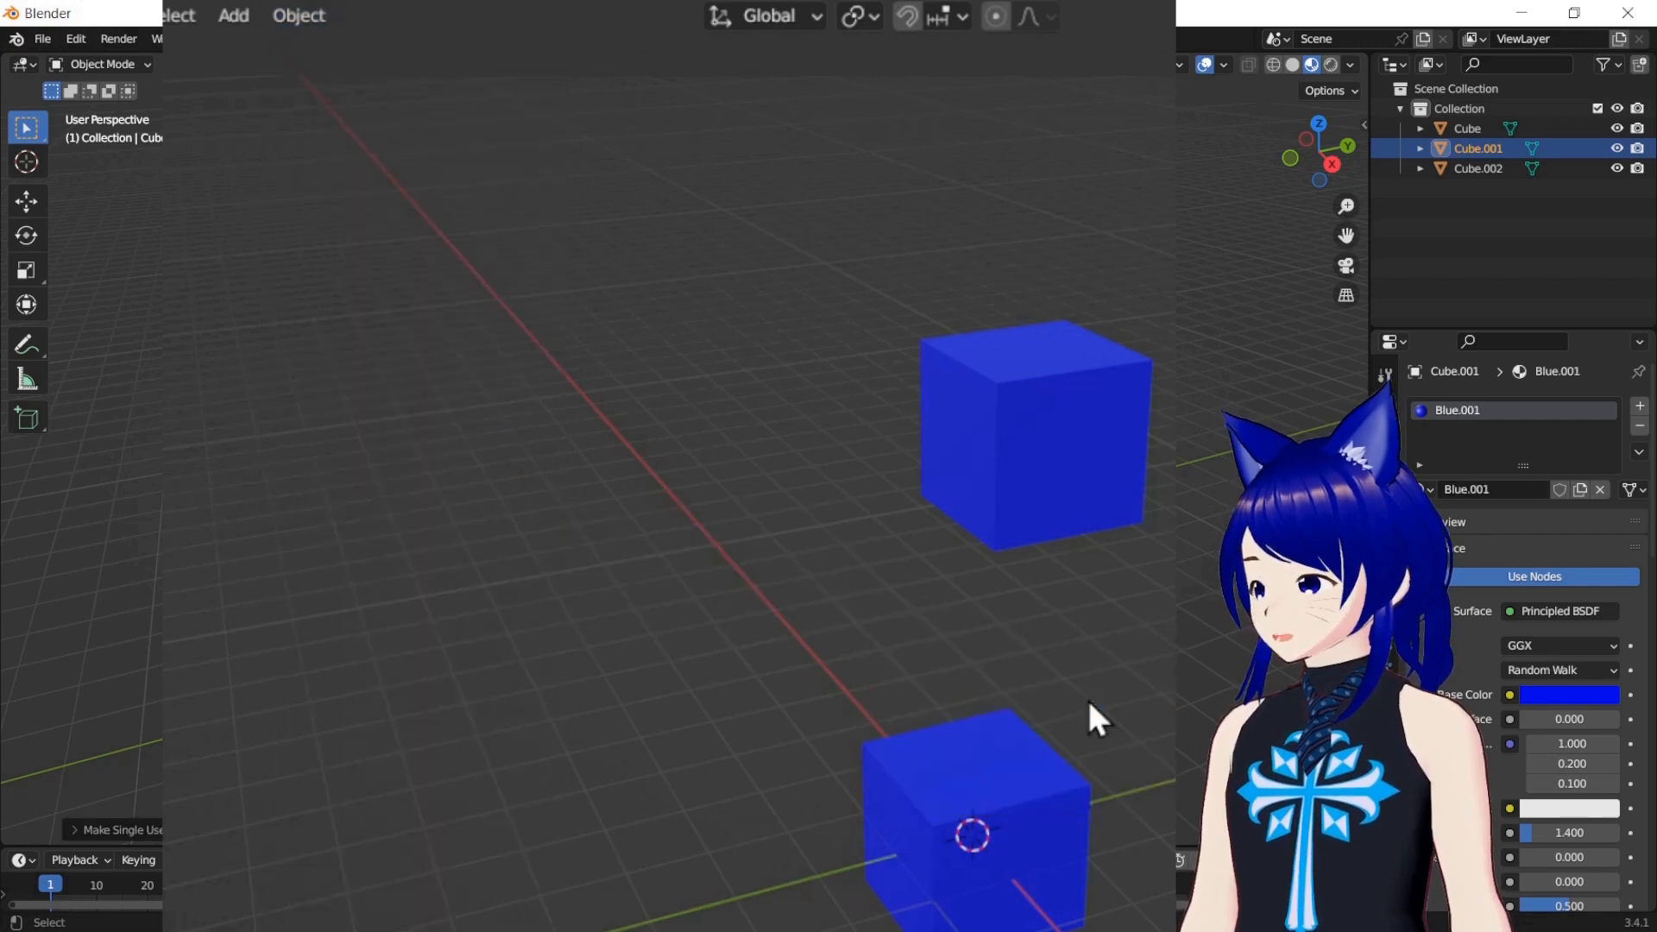
Adjust the base color of Cube.001's own Blue.001 material, finishing on a saturated blue
click(964, 511)
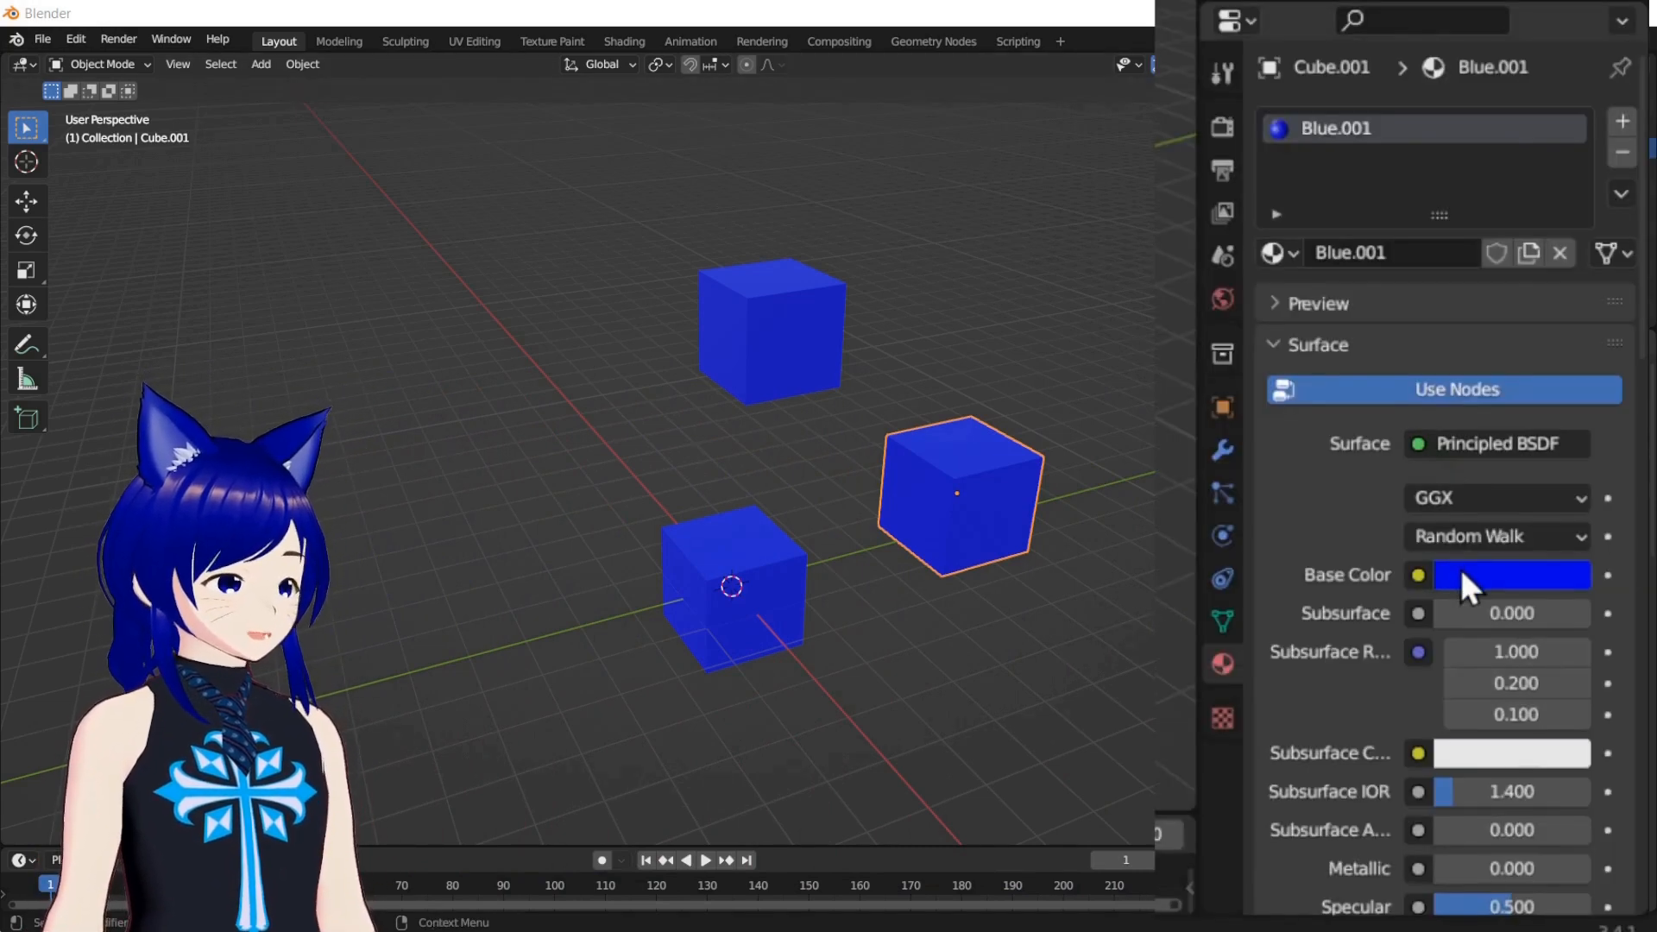
click(1467, 587)
mouse_move(1436, 228)
mouse_down()
mouse_move(1415, 203)
mouse_move(1467, 214)
mouse_move(1472, 175)
mouse_up()
drag(1540, 212, 1534, 186)
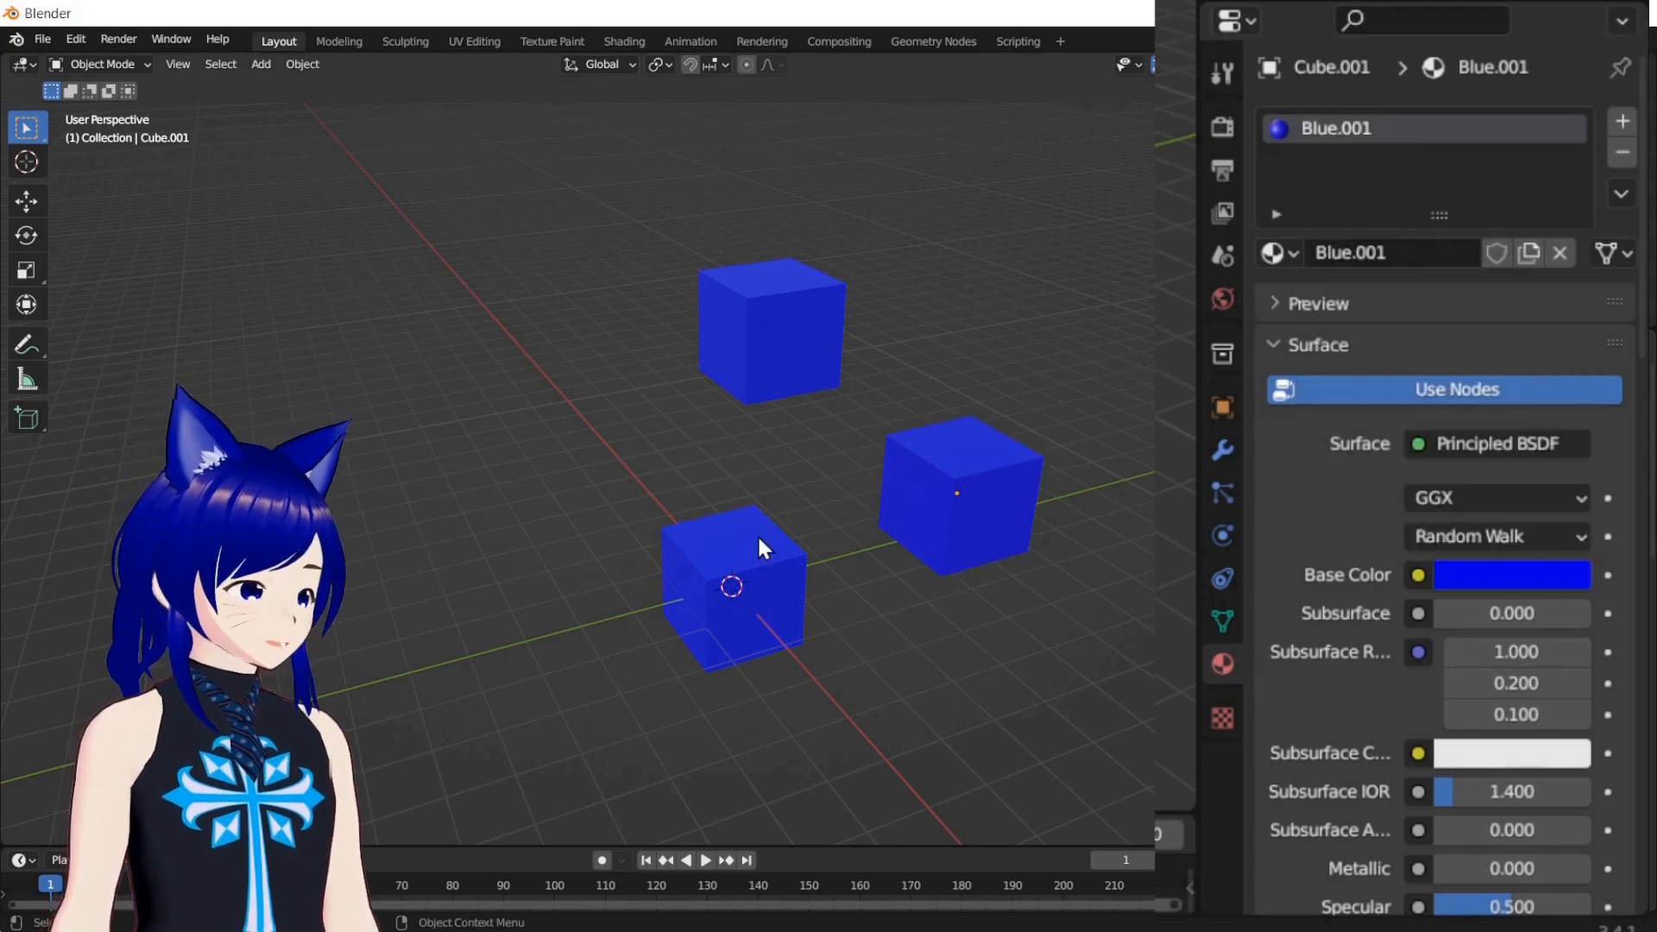
Change the Blue material's base color to violet-blue through Cube.002, and check the two cubes sharing it
click(698, 602)
click(742, 369)
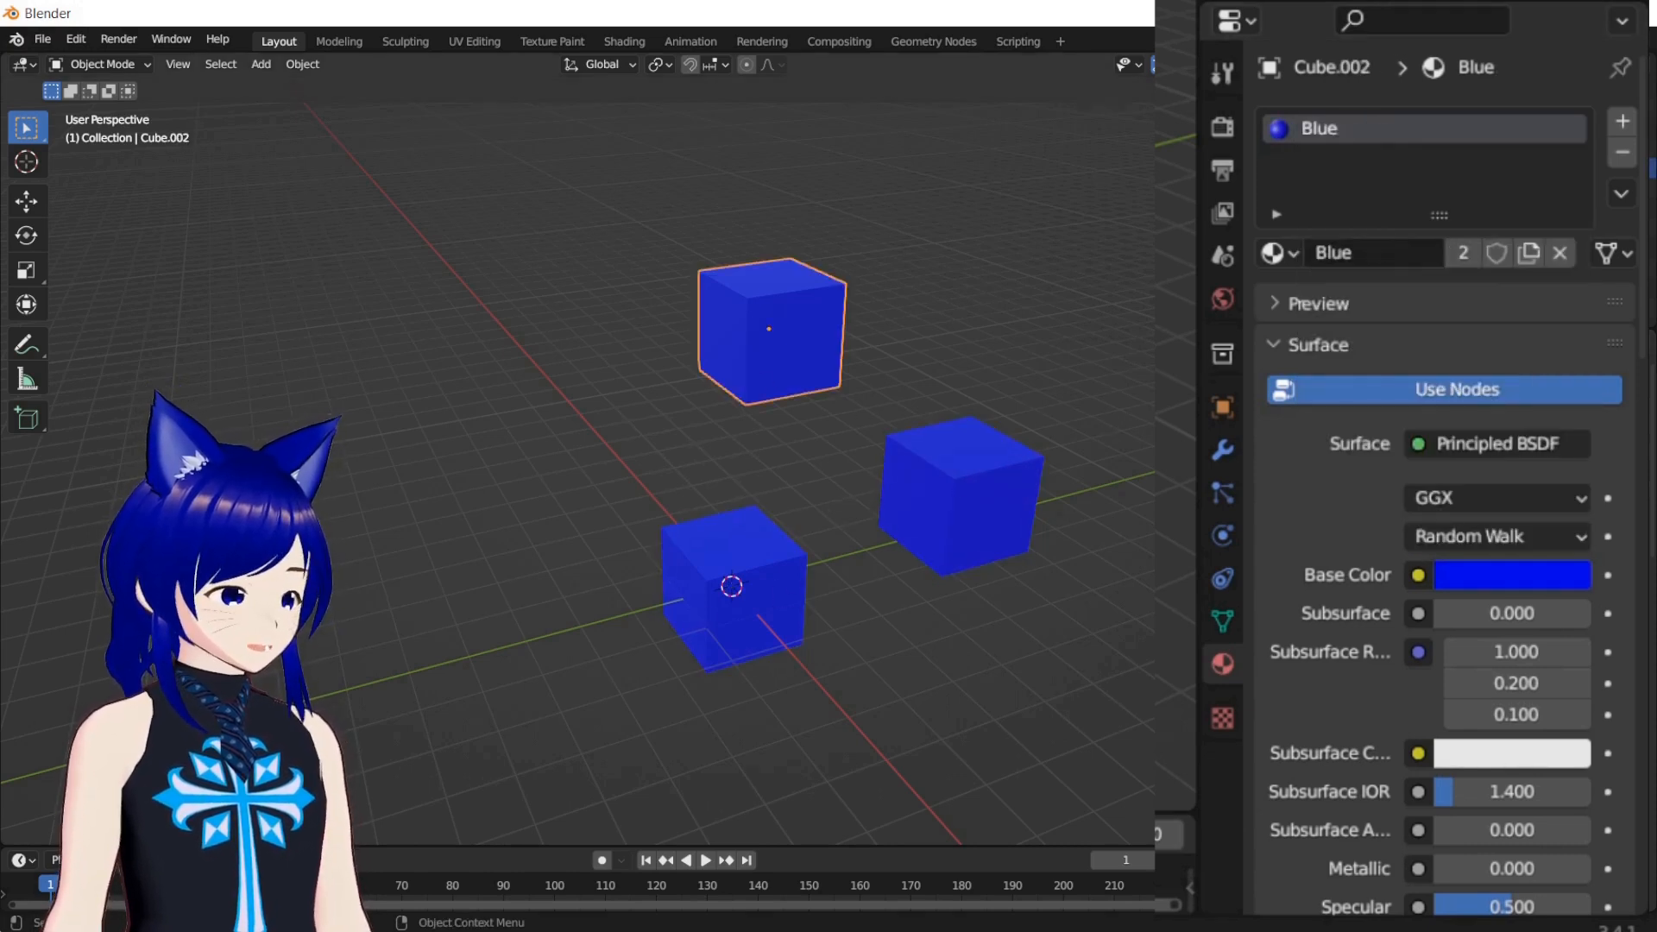
click(1465, 576)
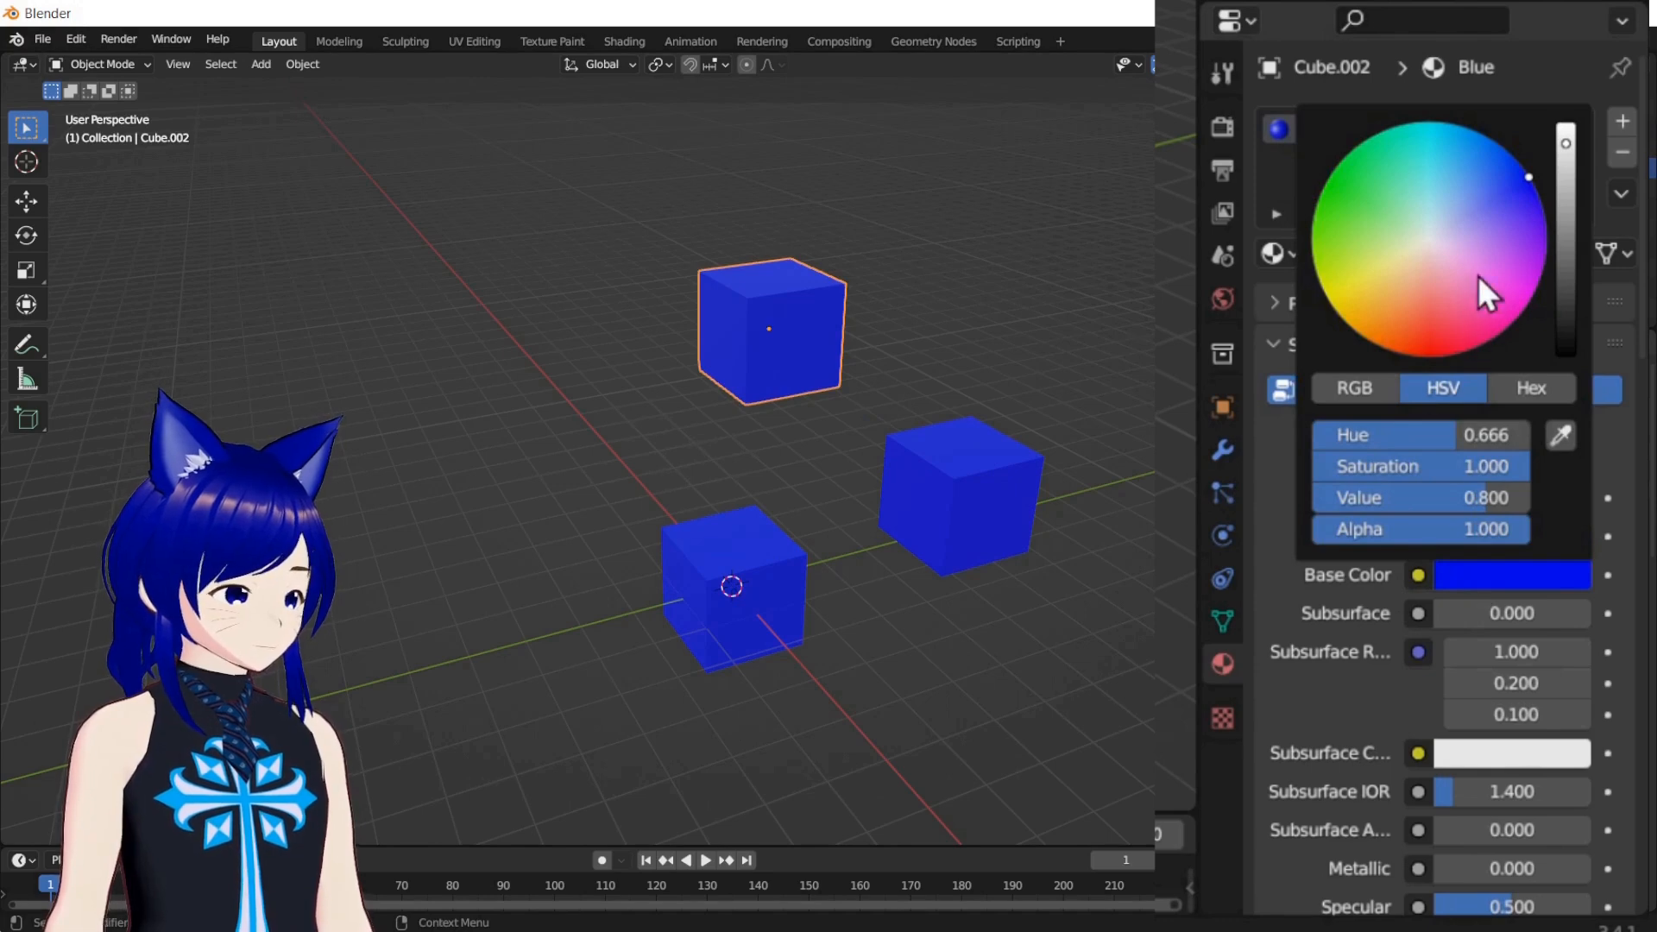
drag(1511, 192, 1544, 212)
click(1020, 297)
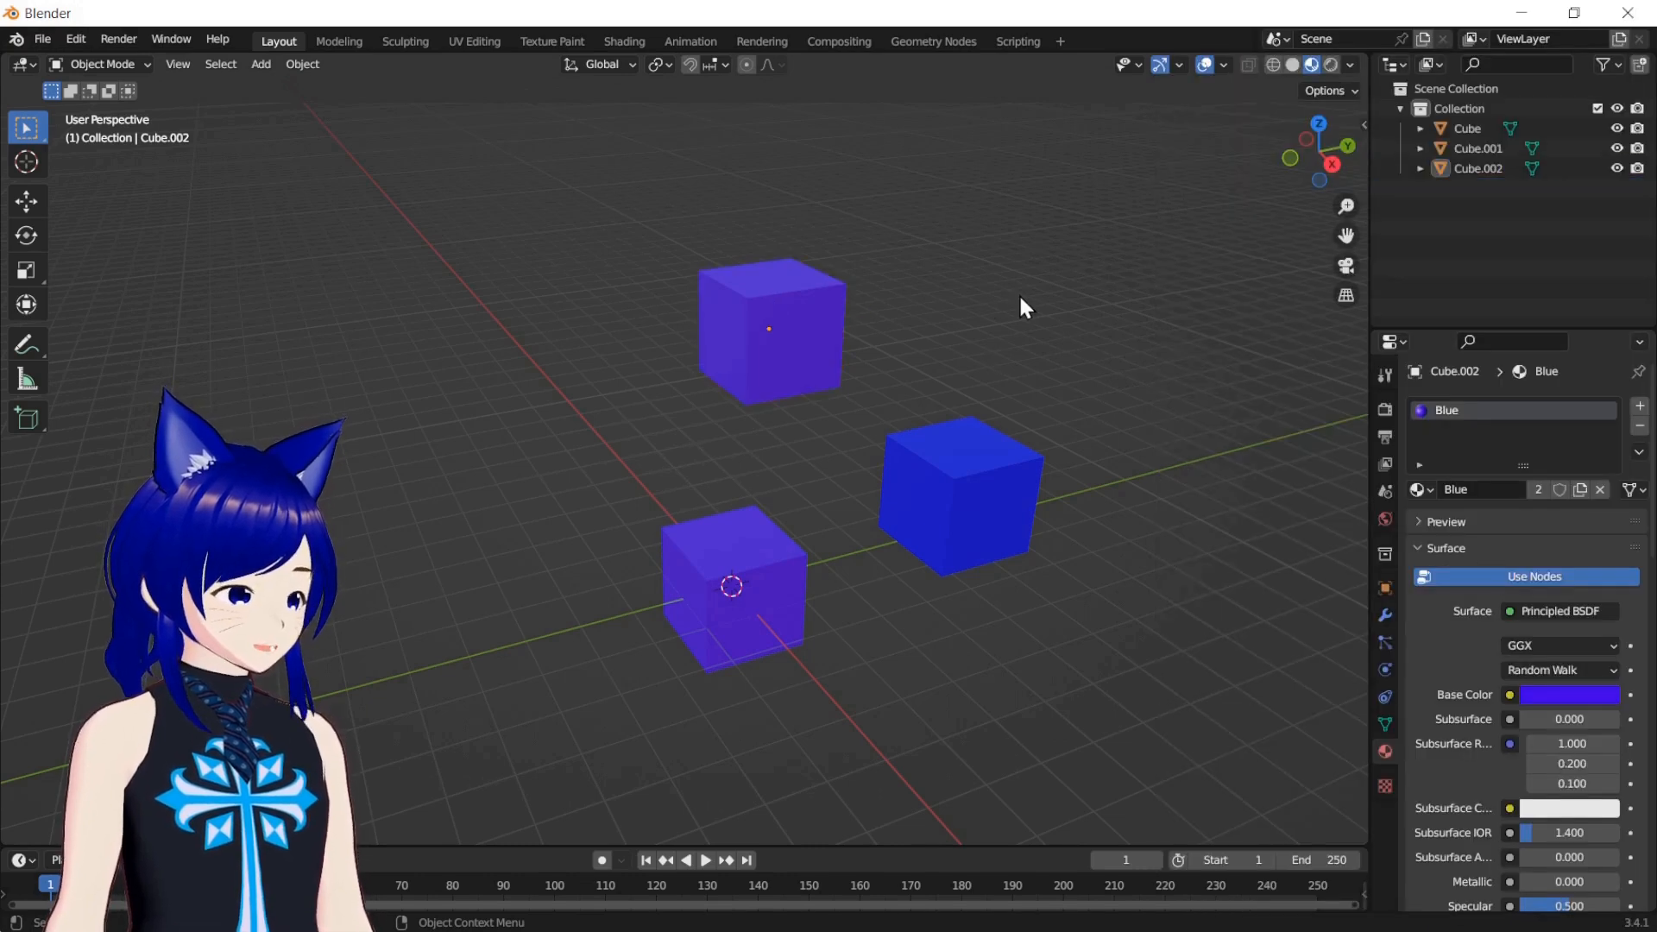
click(789, 349)
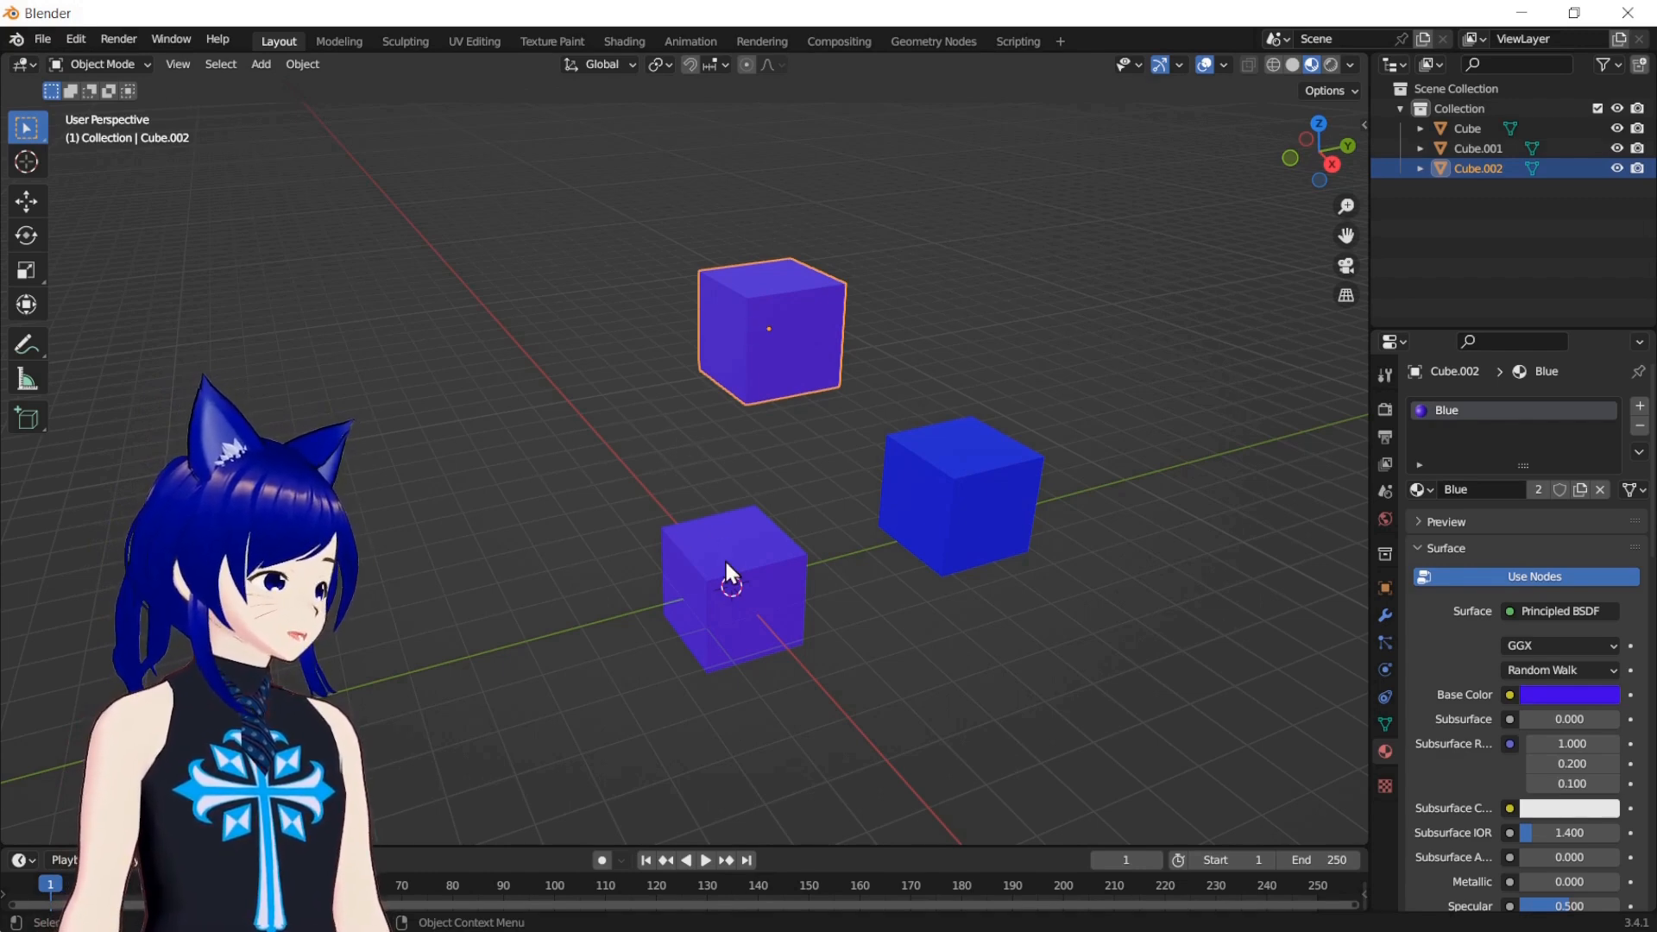
click(730, 587)
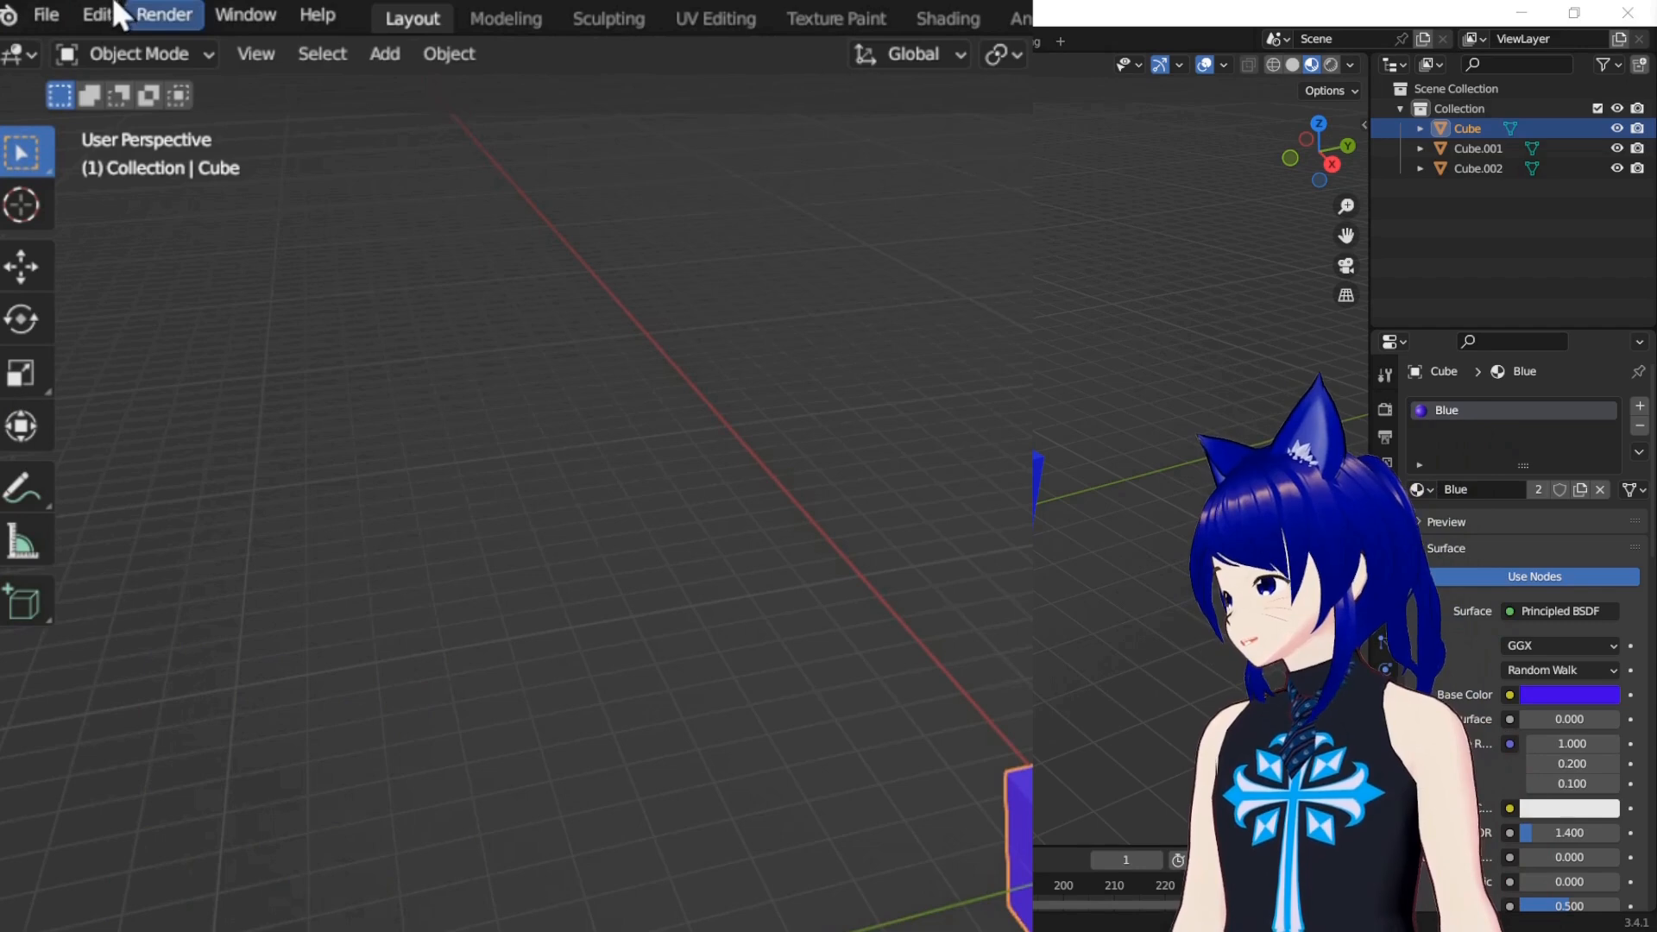
Enable Material under Duplicate Data in the Editing preferences and save the preferences
click(100, 12)
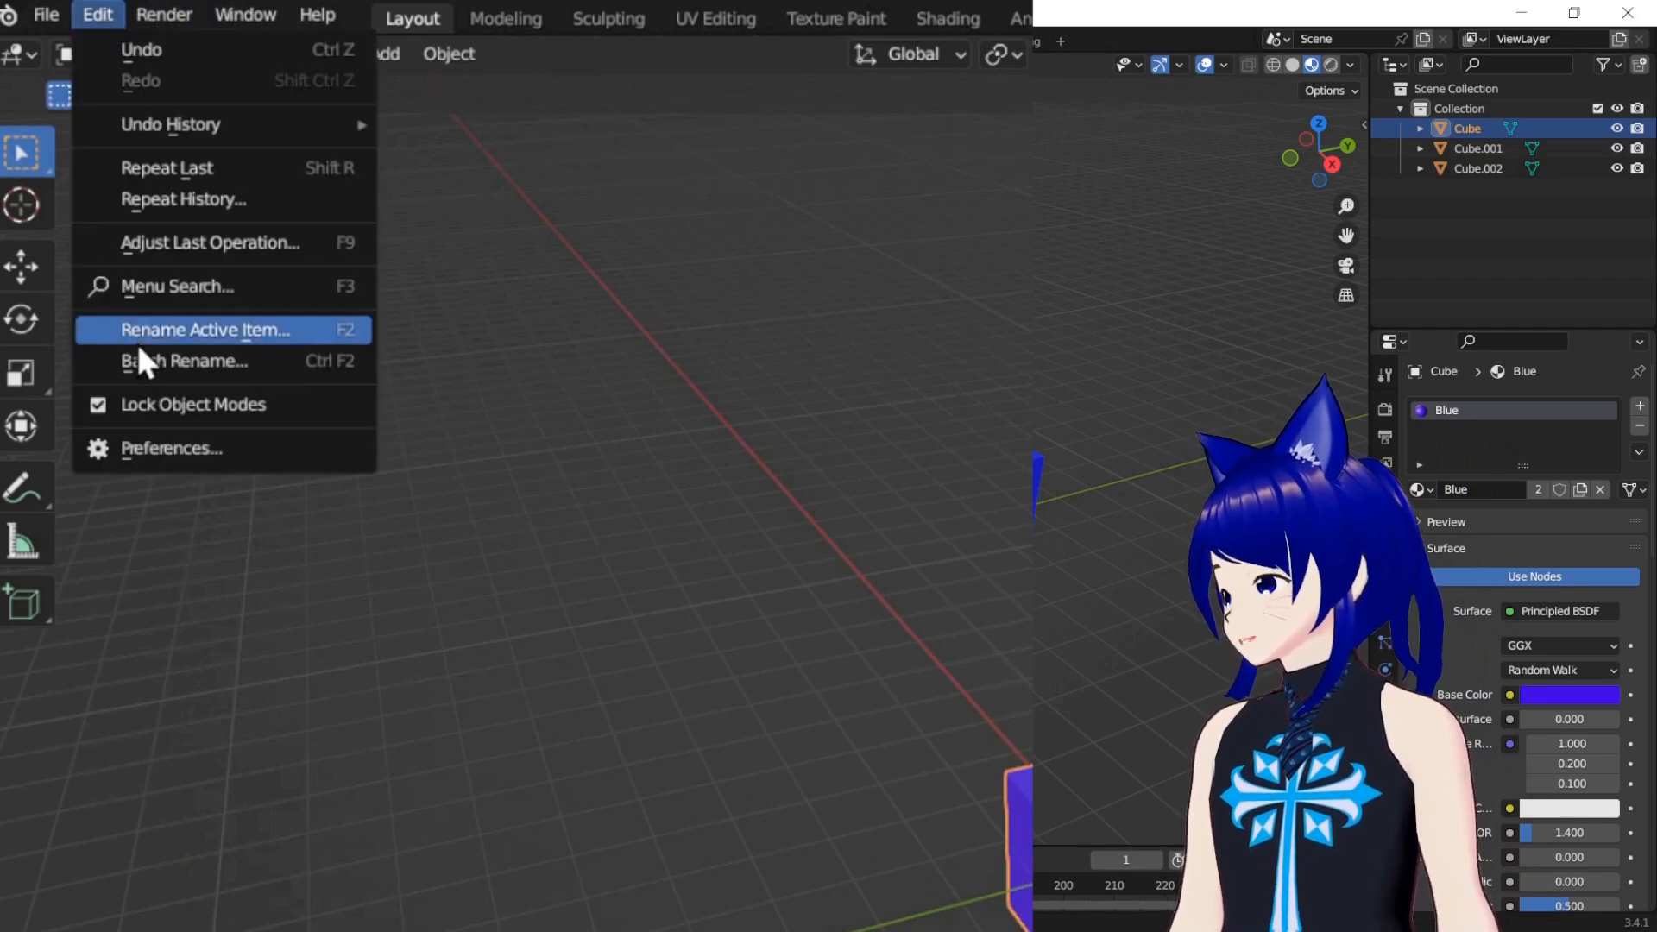
click(168, 449)
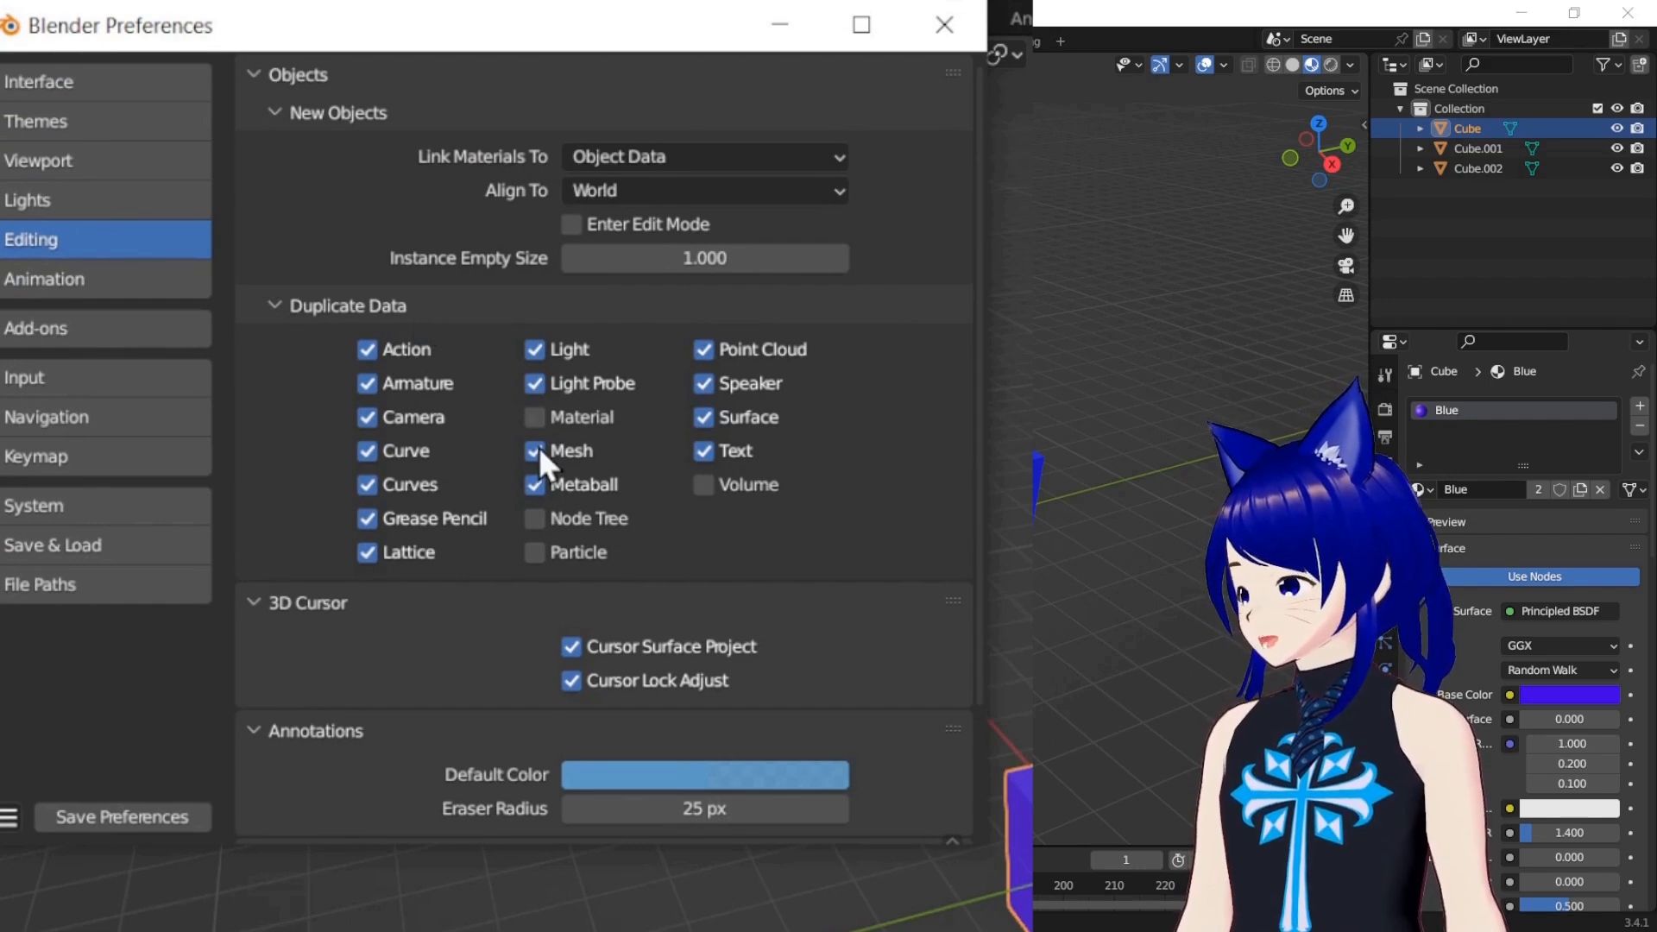
click(532, 417)
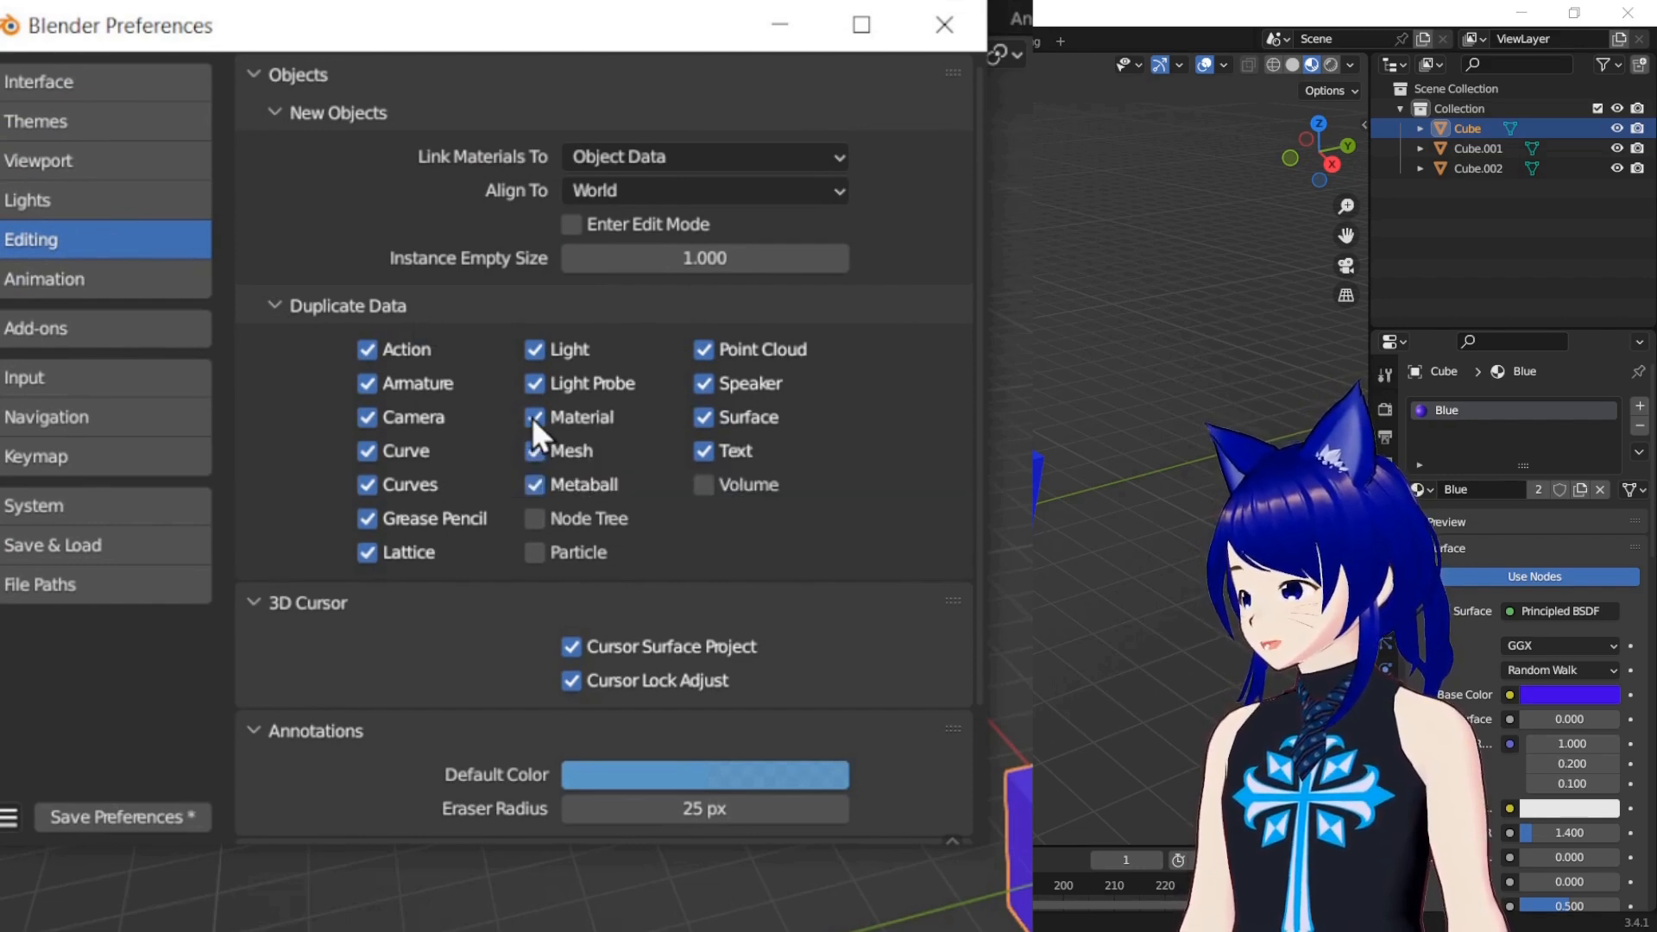
click(88, 818)
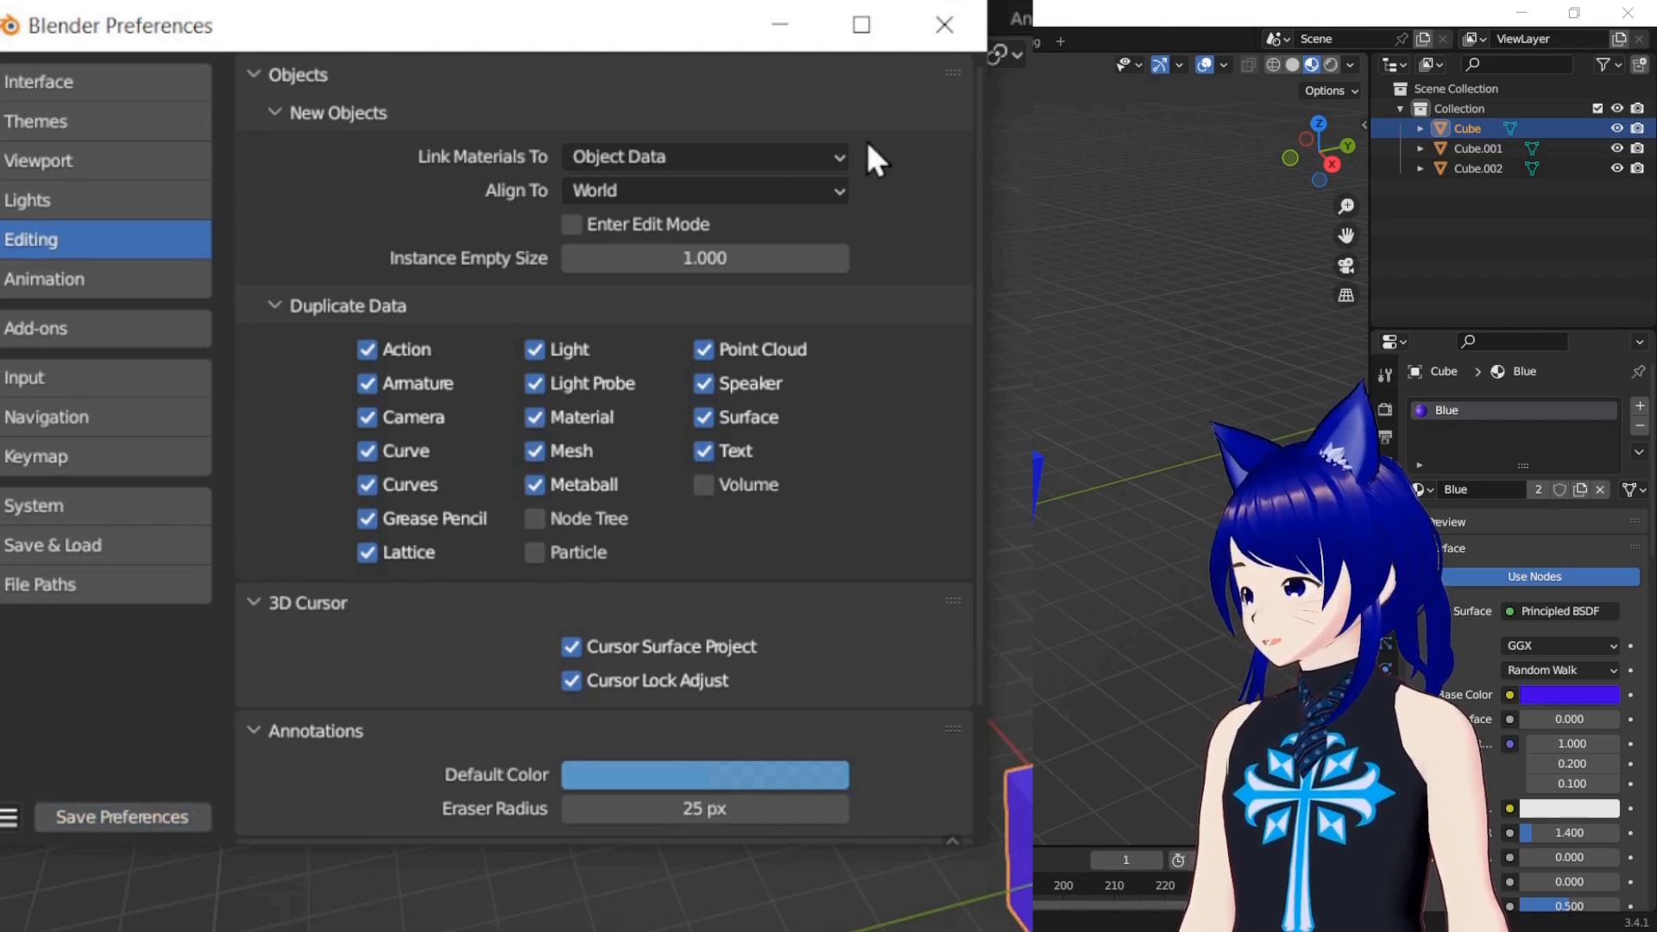
Duplicate the original Cube and place the copy beside Cube.002, near the far end of the X axis
click(965, 33)
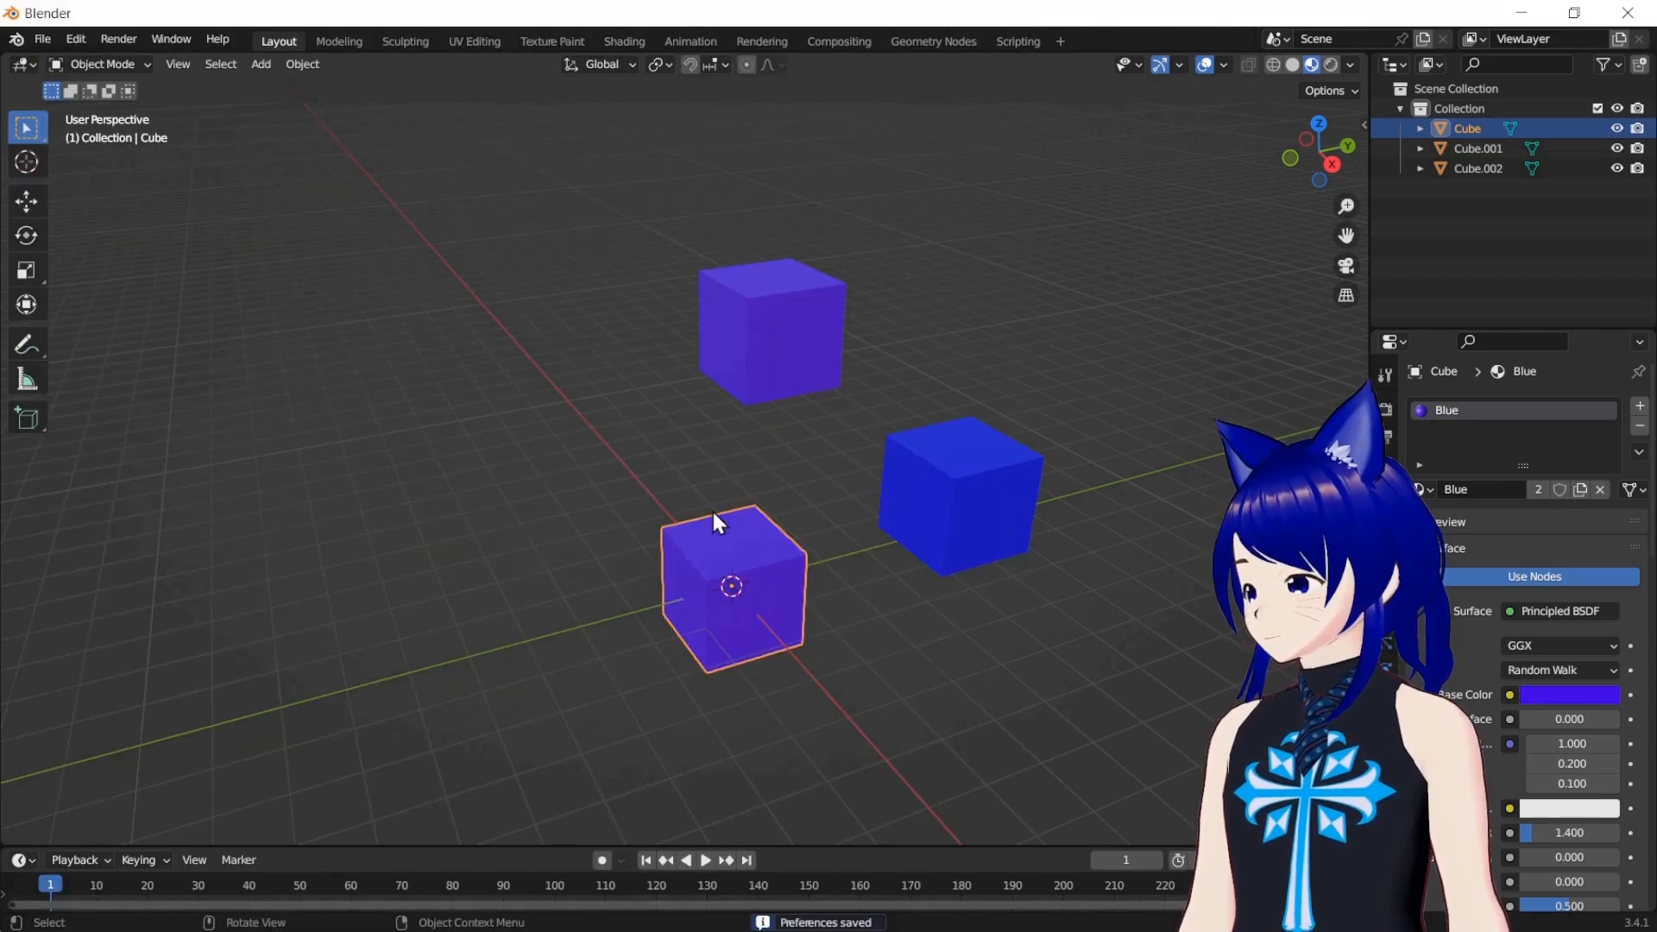
right_click(733, 588)
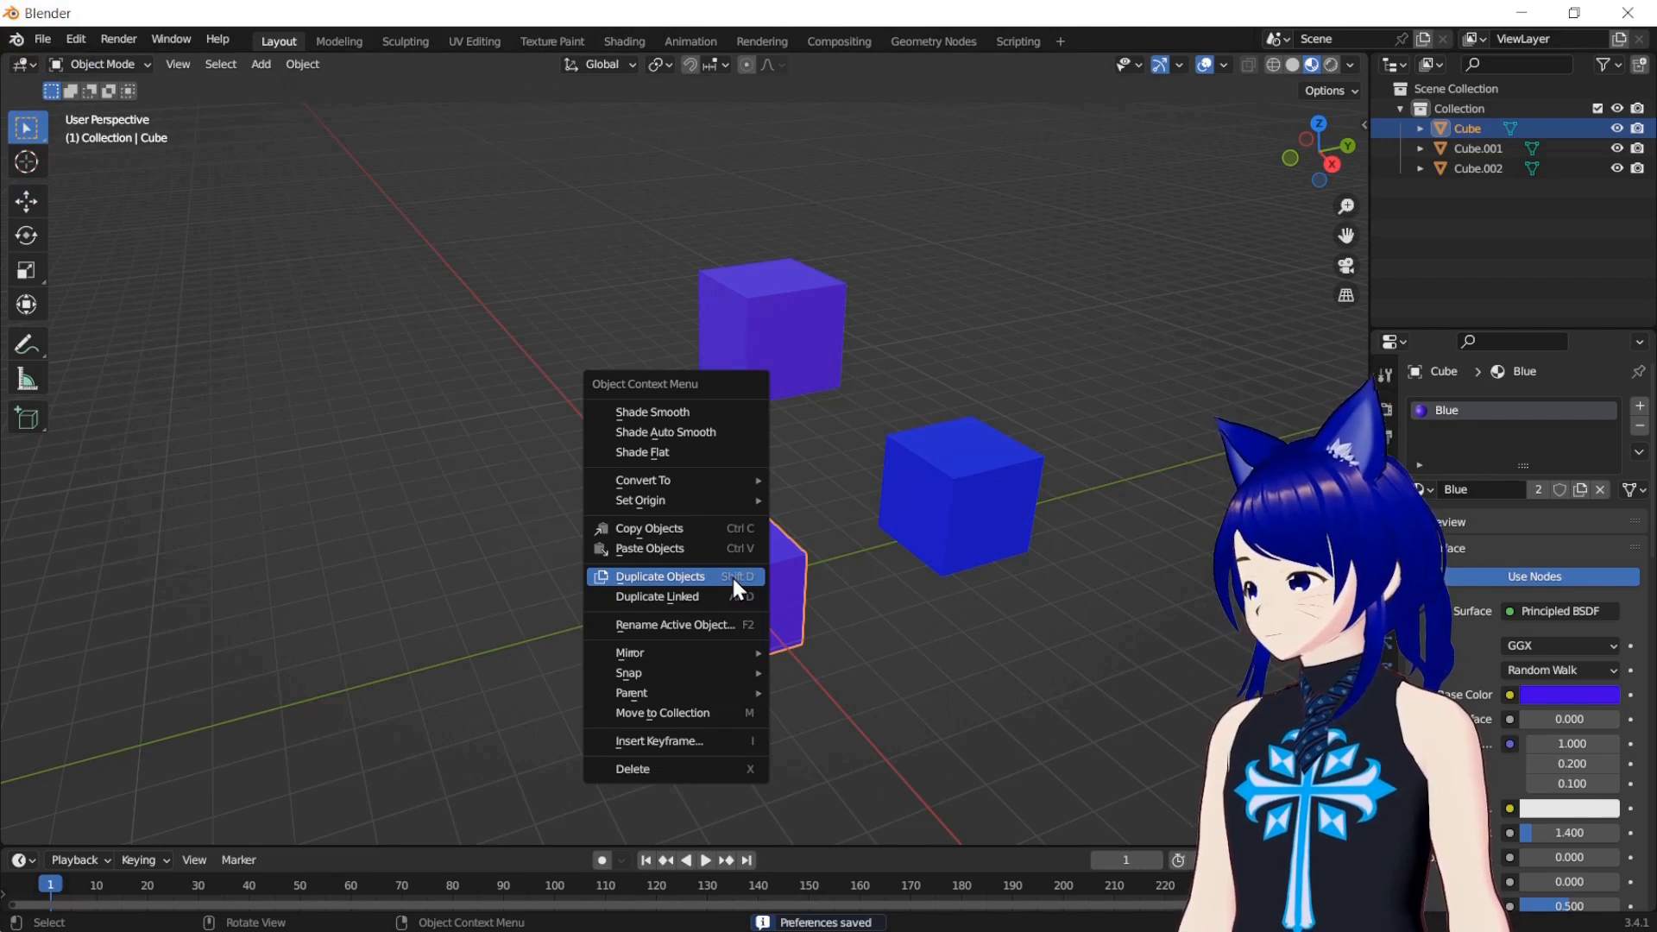
click(732, 576)
click(550, 381)
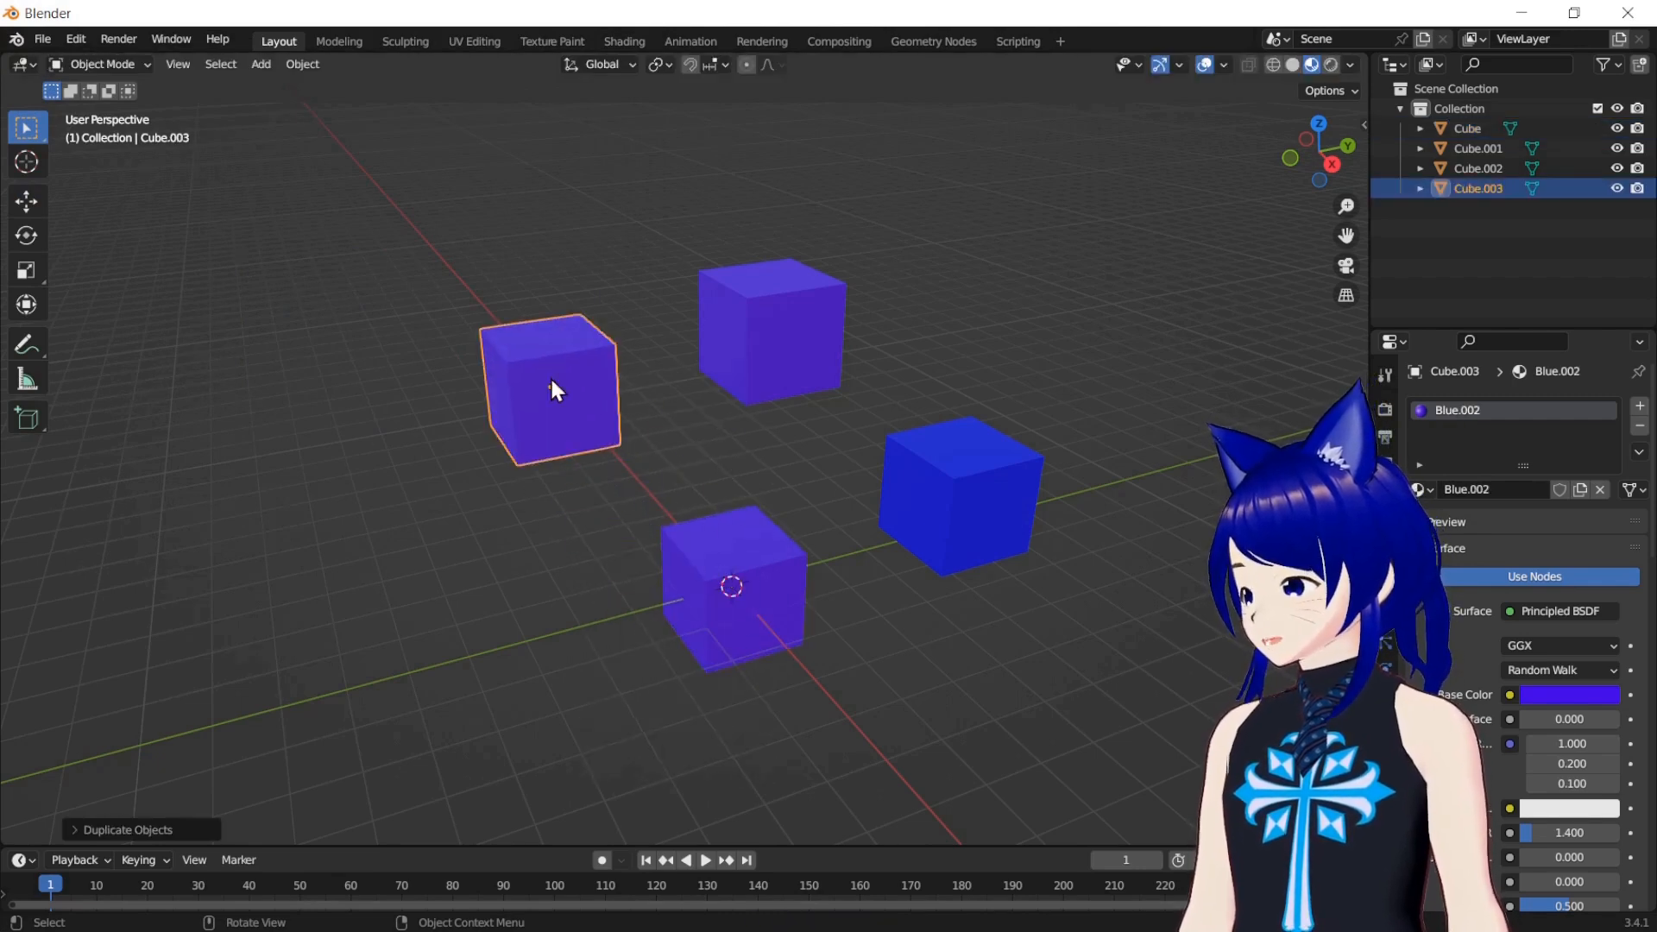
Change the Blue material's base color to pure blue through the original Cube, and compare it with the newest duplicate's material
click(787, 559)
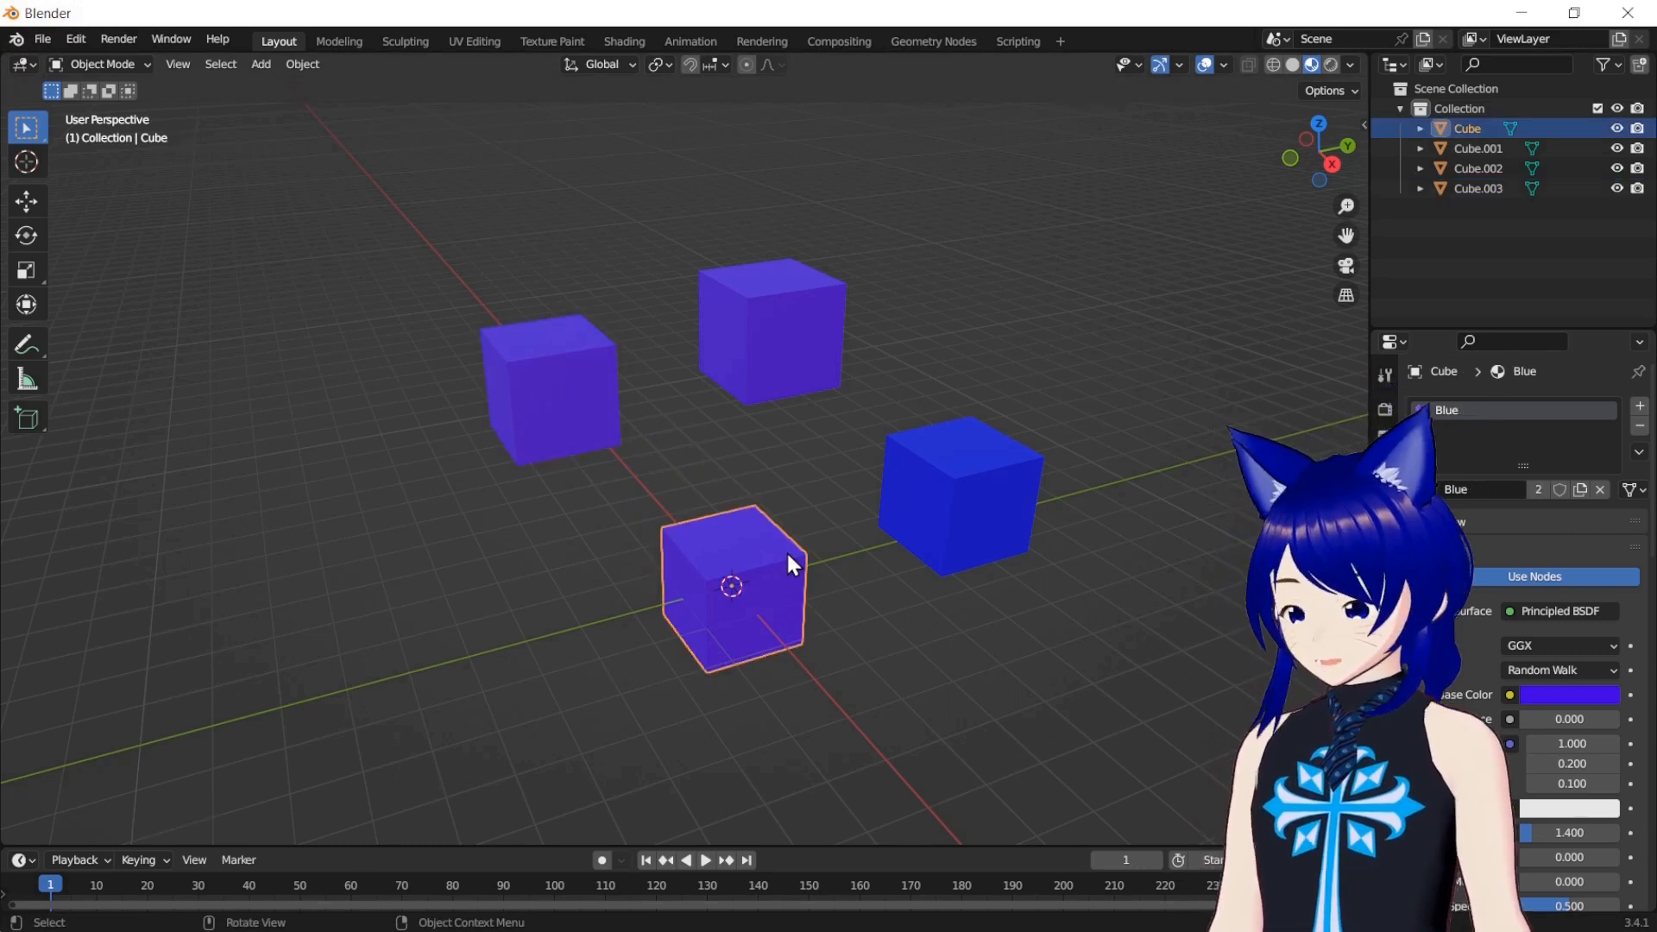
click(1557, 693)
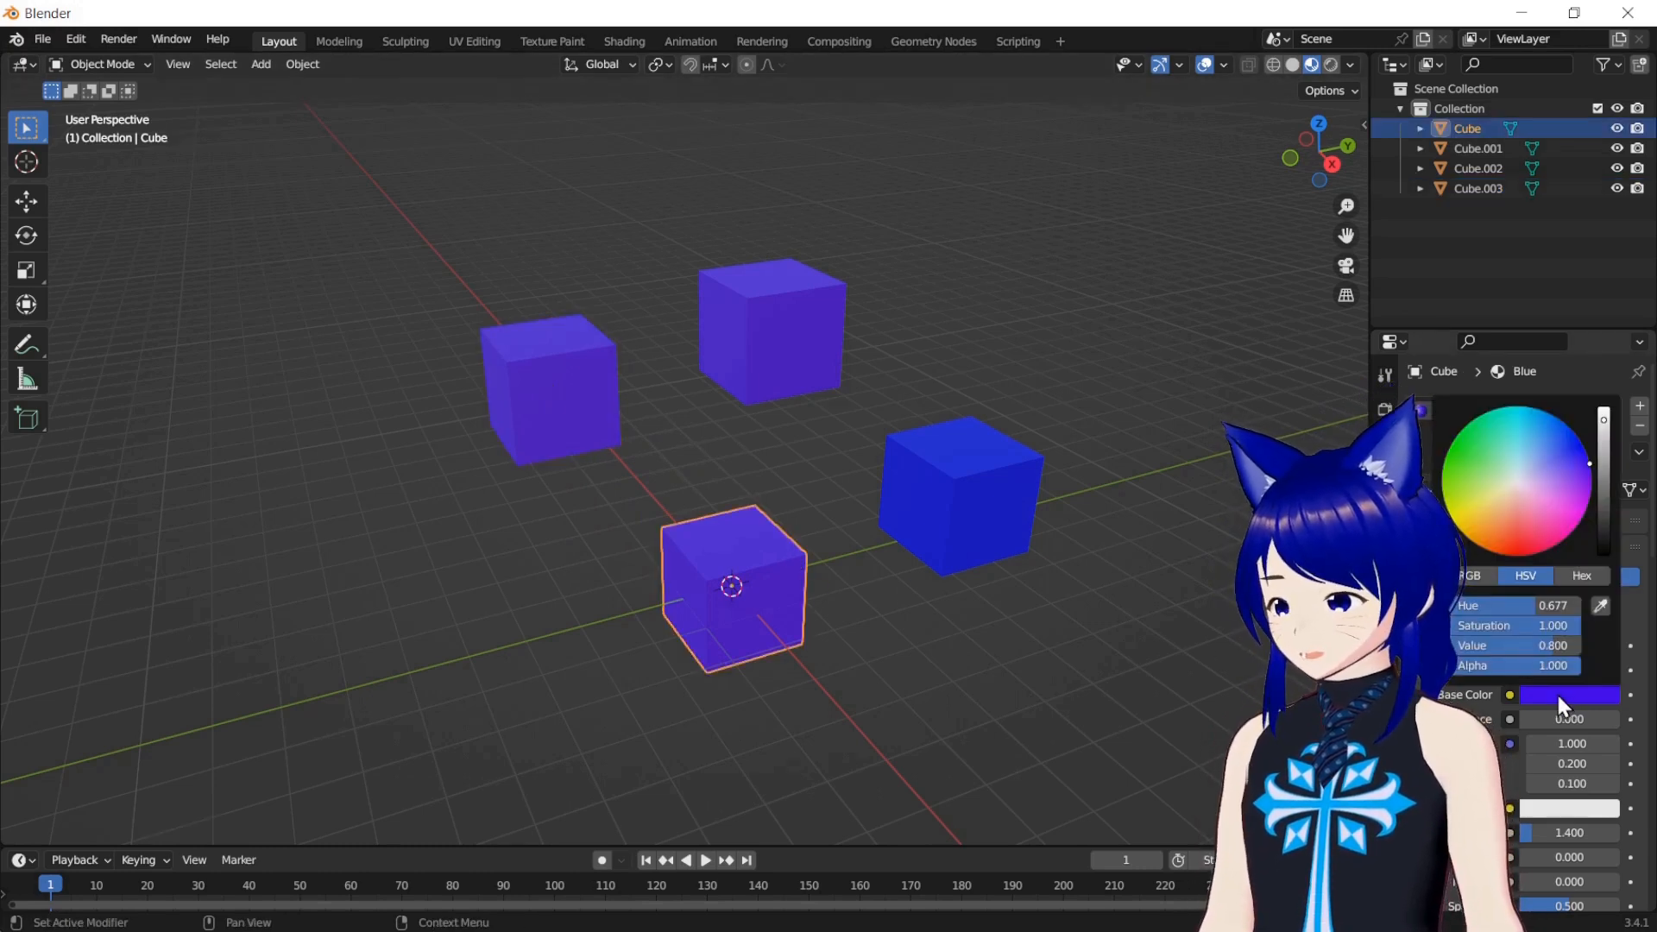
drag(1576, 493, 1581, 445)
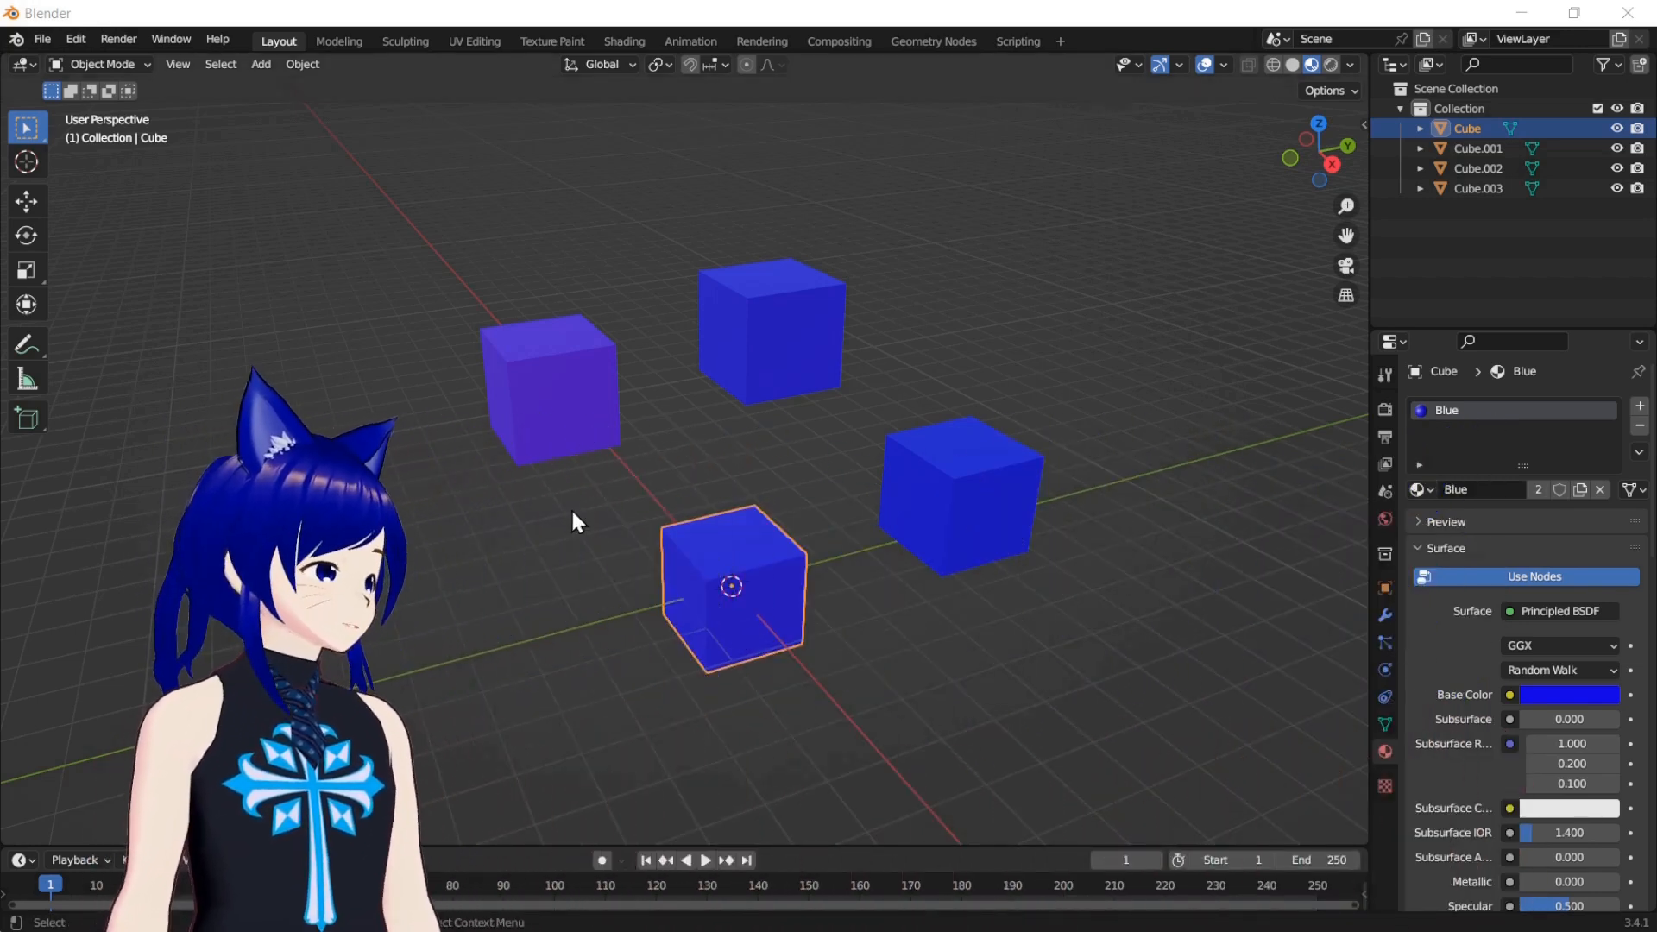
click(602, 566)
click(592, 437)
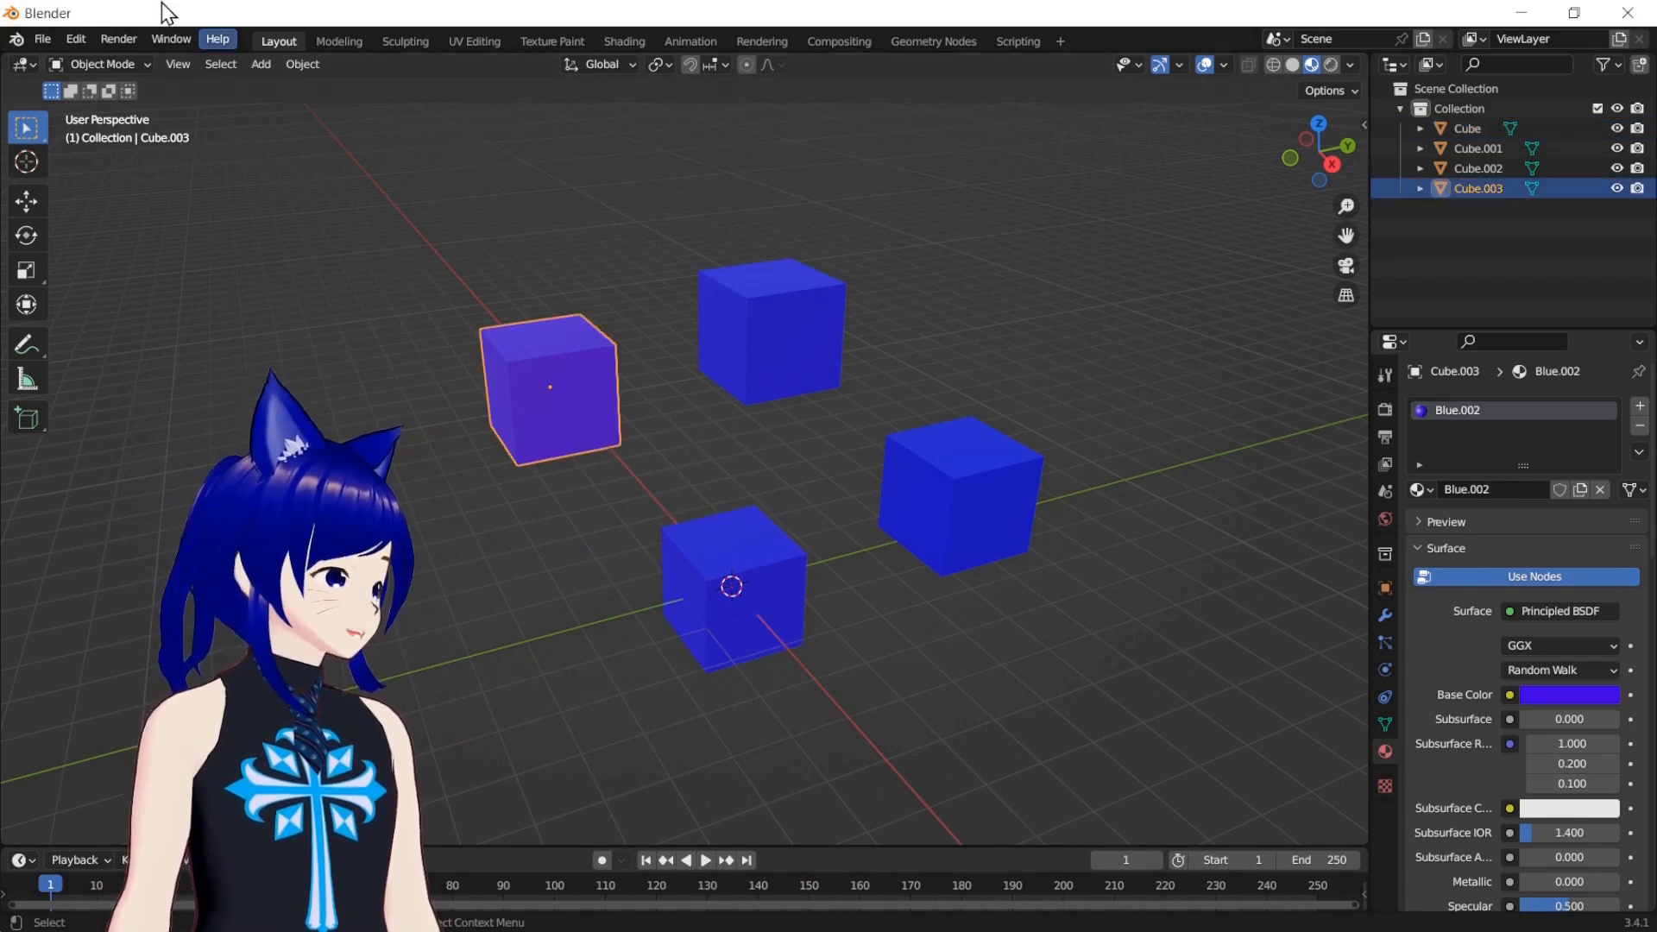
Disable Material under Duplicate Data in the Editing preferences and save the preferences
click(74, 40)
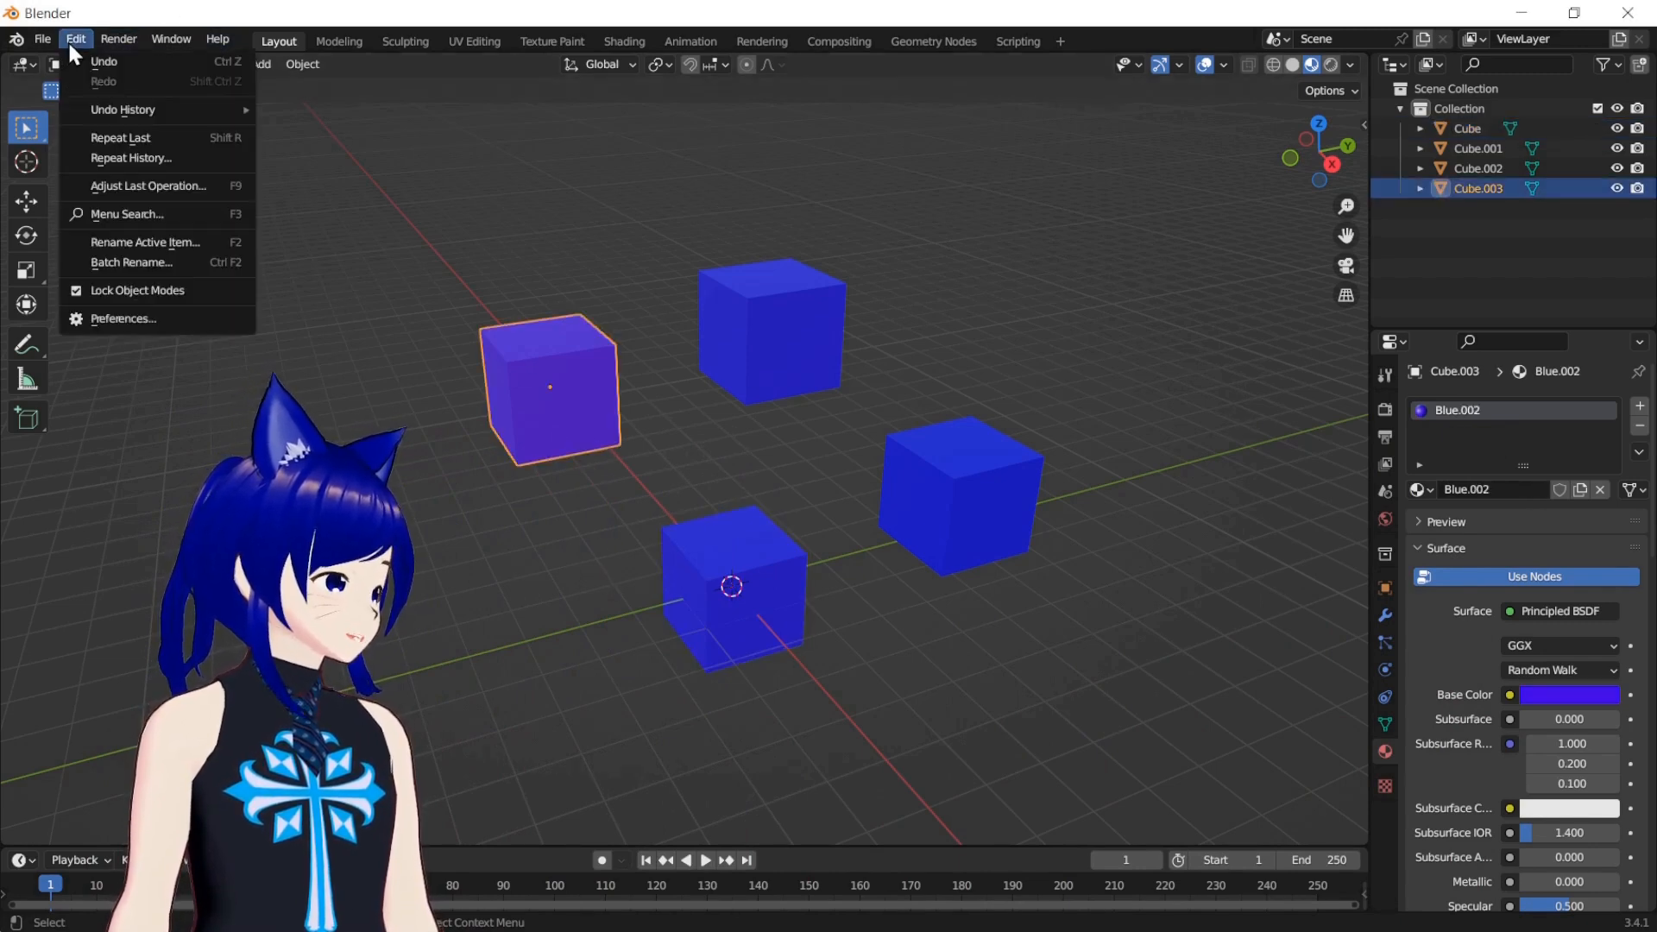
click(115, 324)
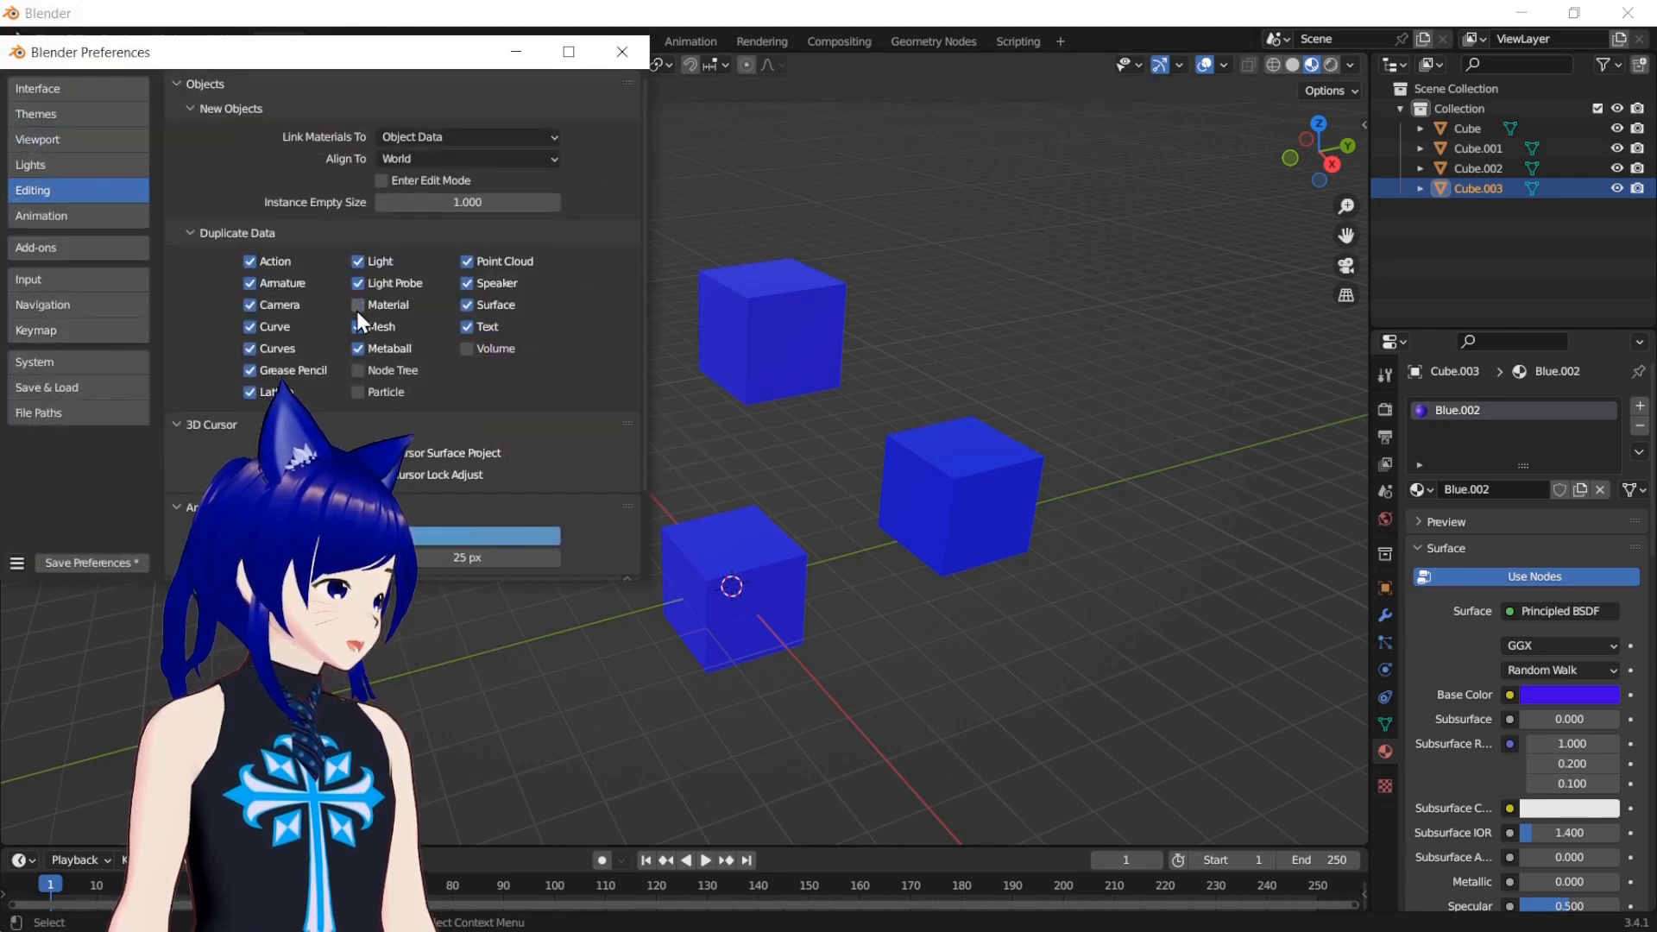
click(93, 561)
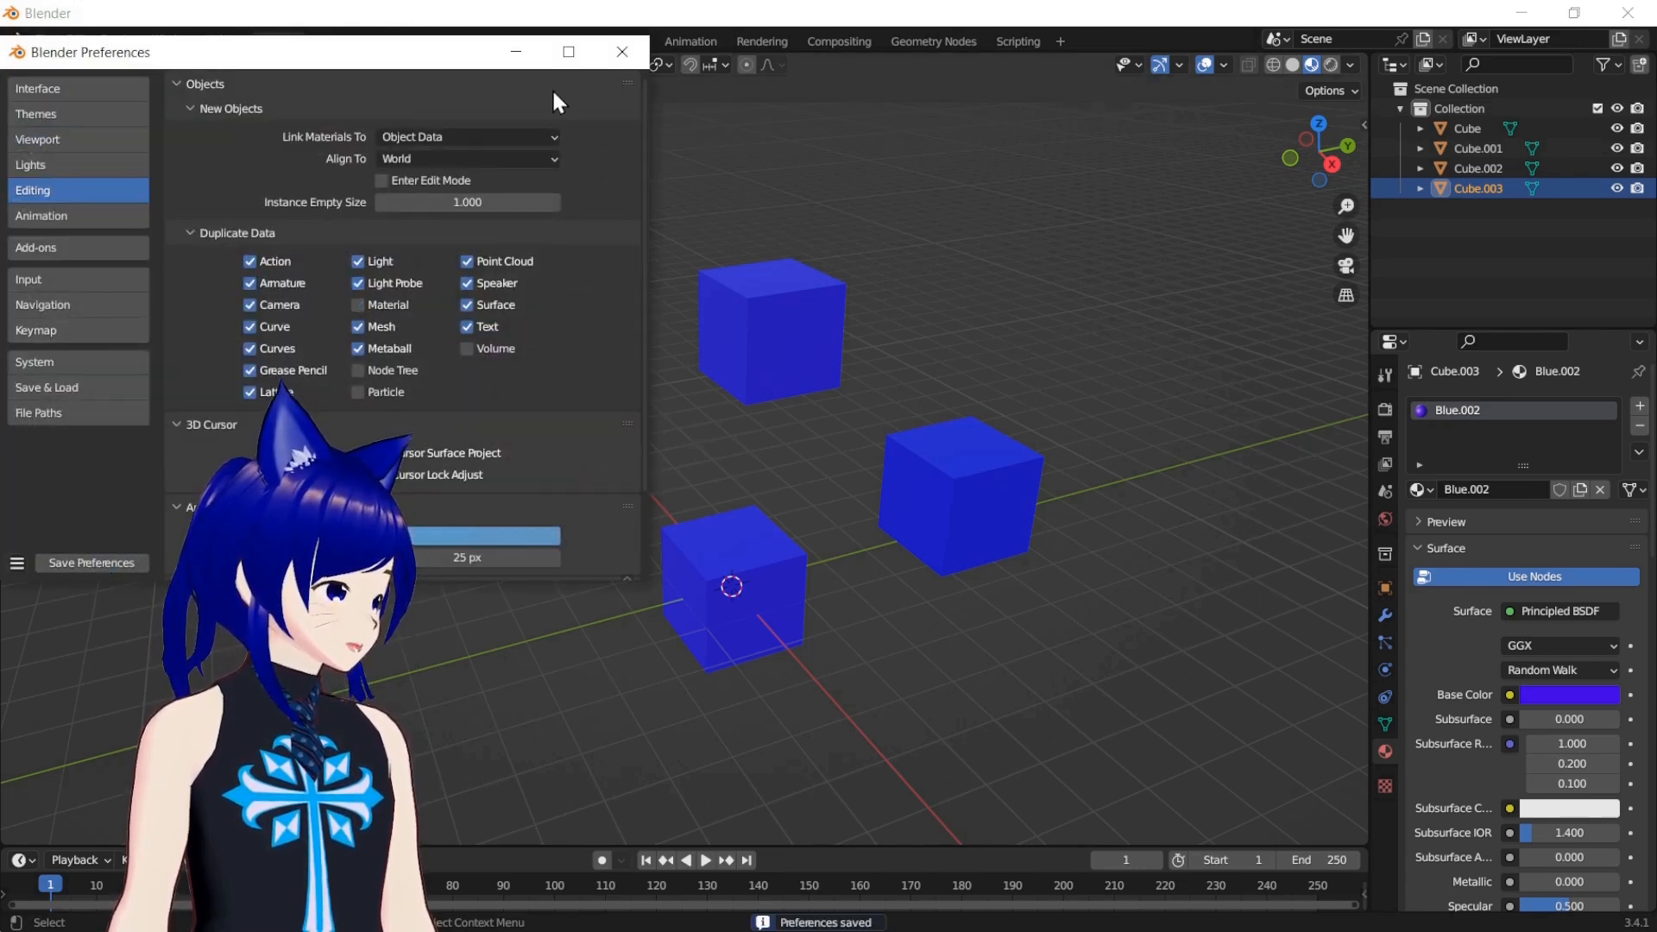
click(607, 54)
Readjust the shared Blue material's base color through the original Cube, finishing on blue, and check it on Cube.002
click(787, 293)
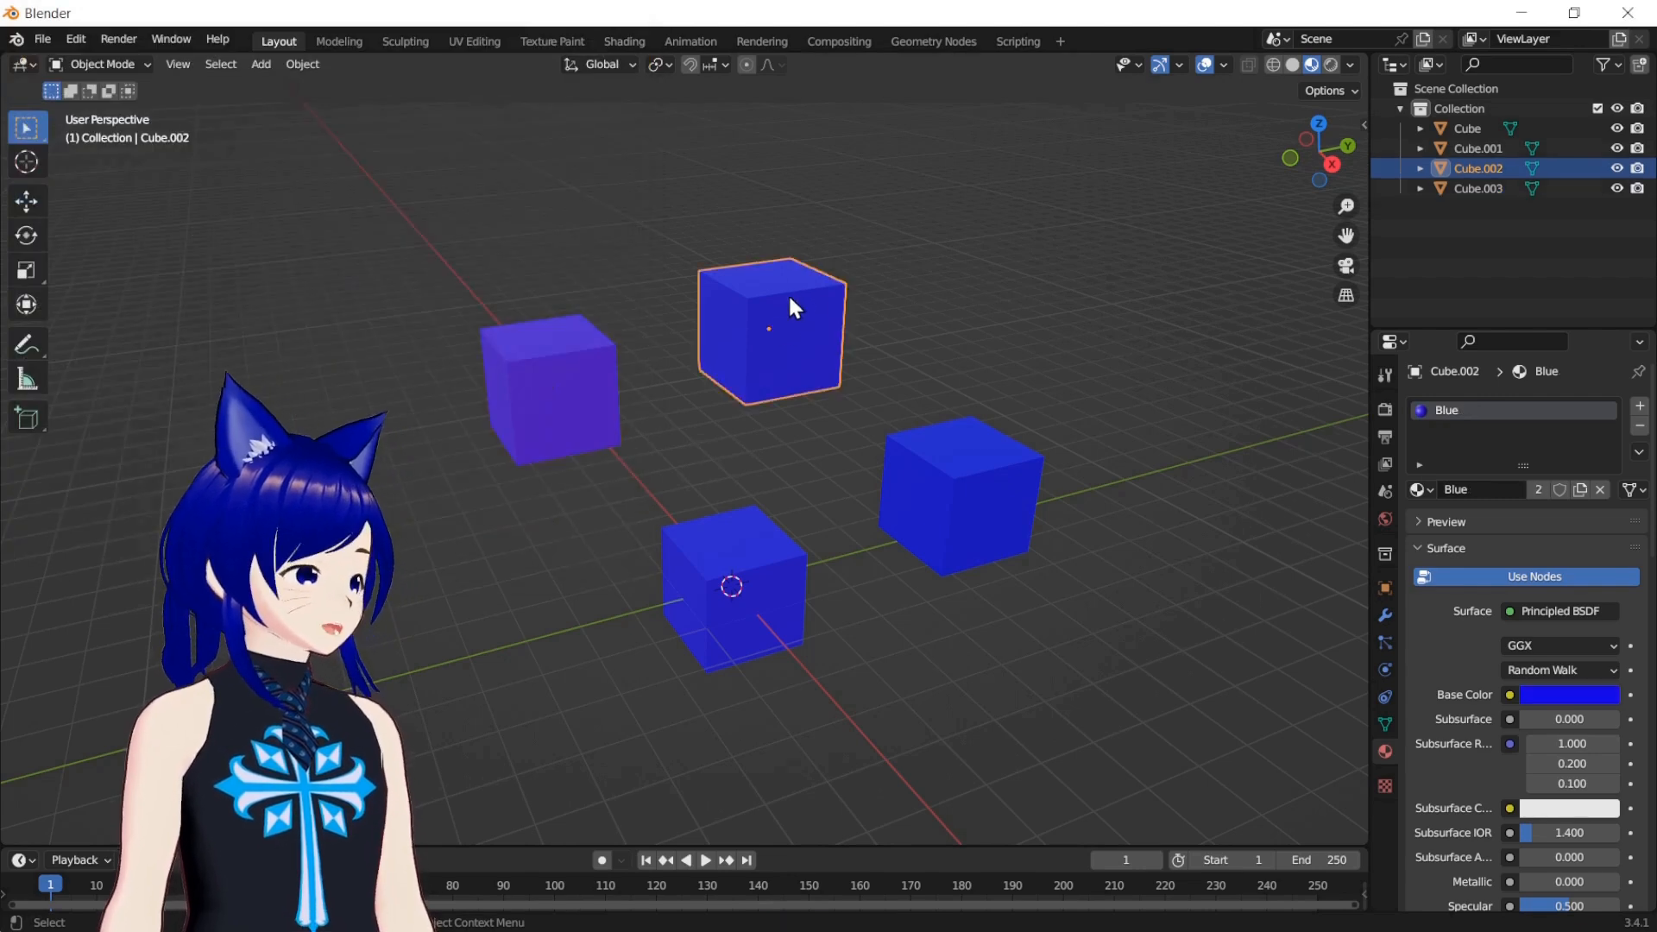
click(747, 517)
click(1569, 694)
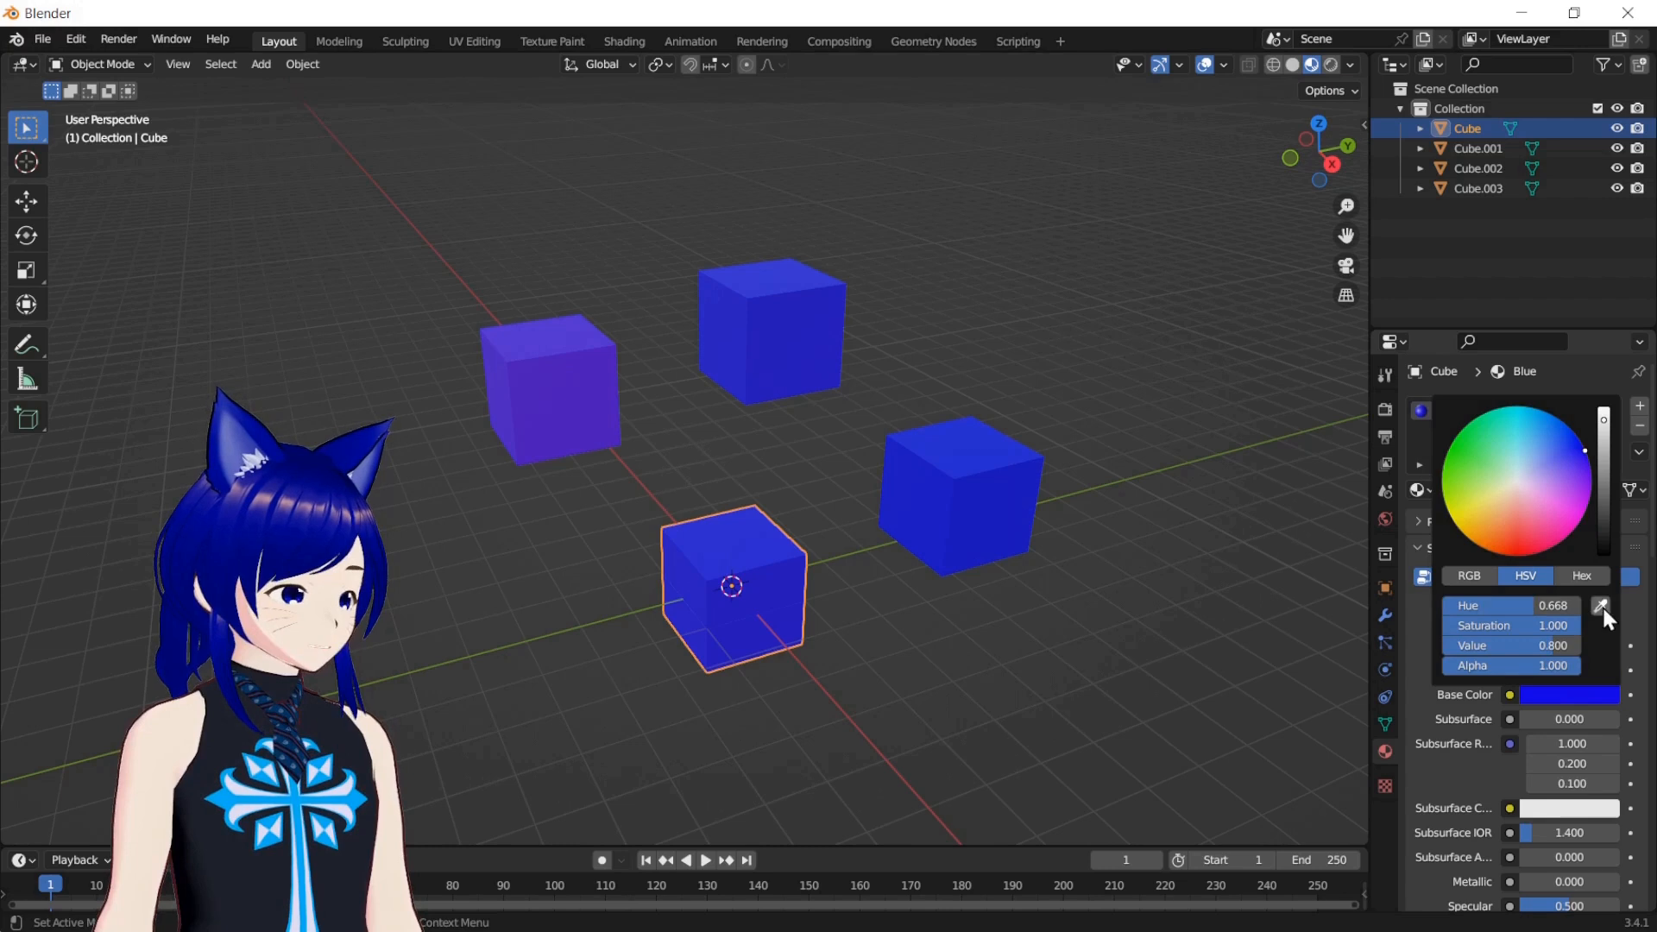
click(1569, 694)
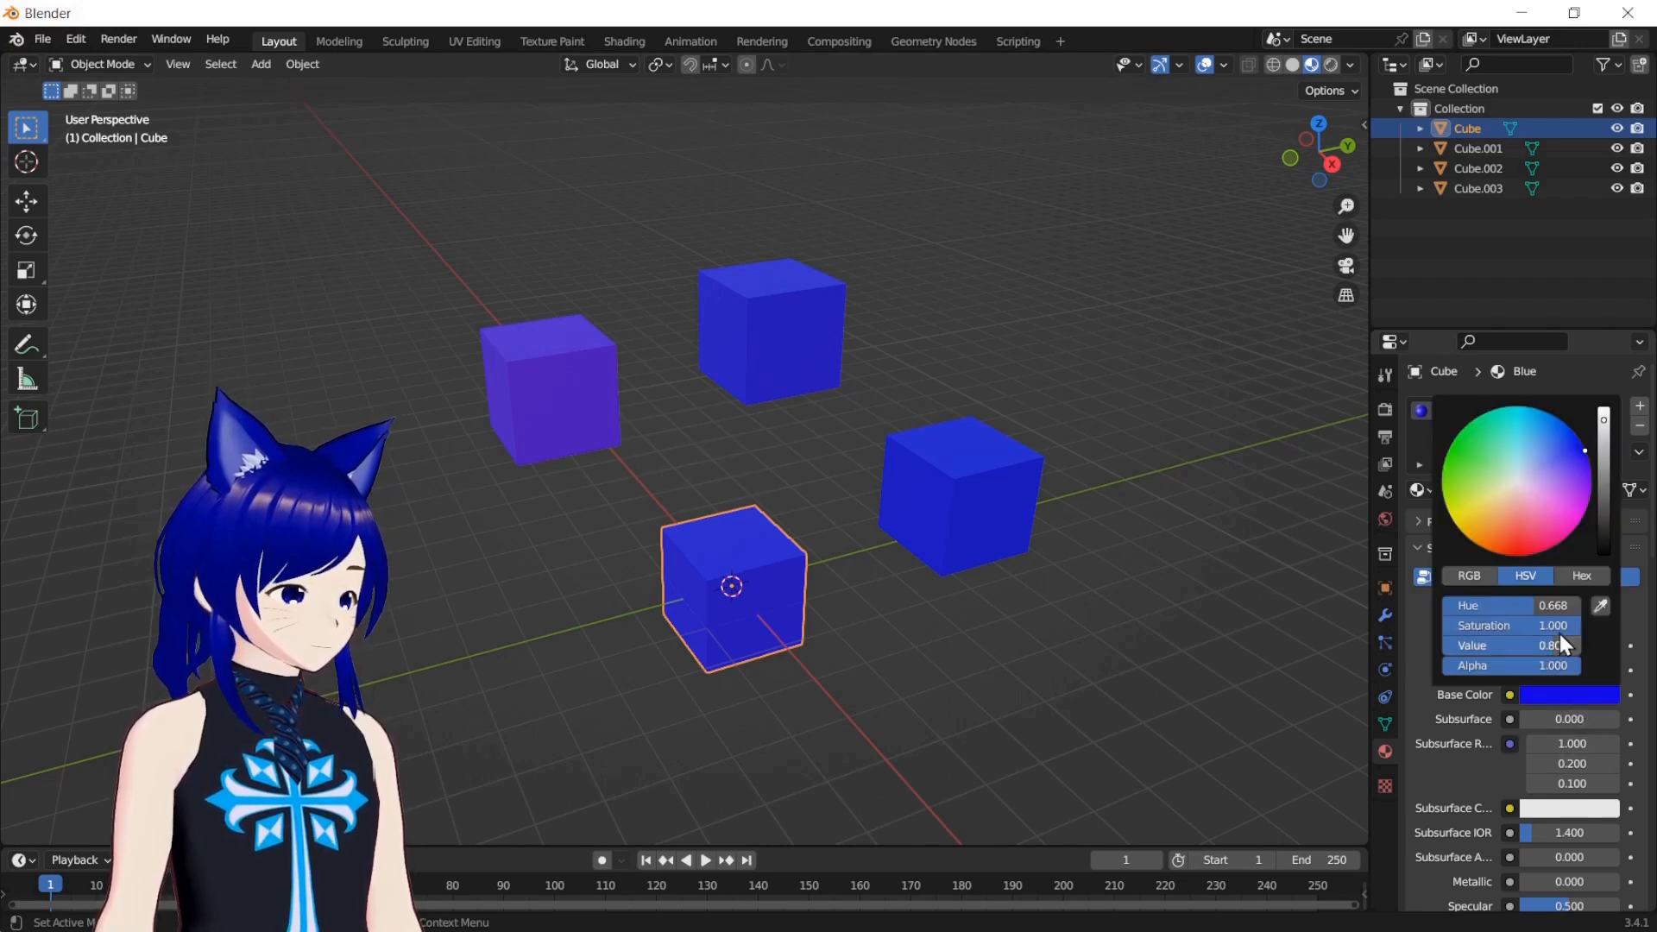
click(1529, 482)
drag(1529, 482, 1583, 449)
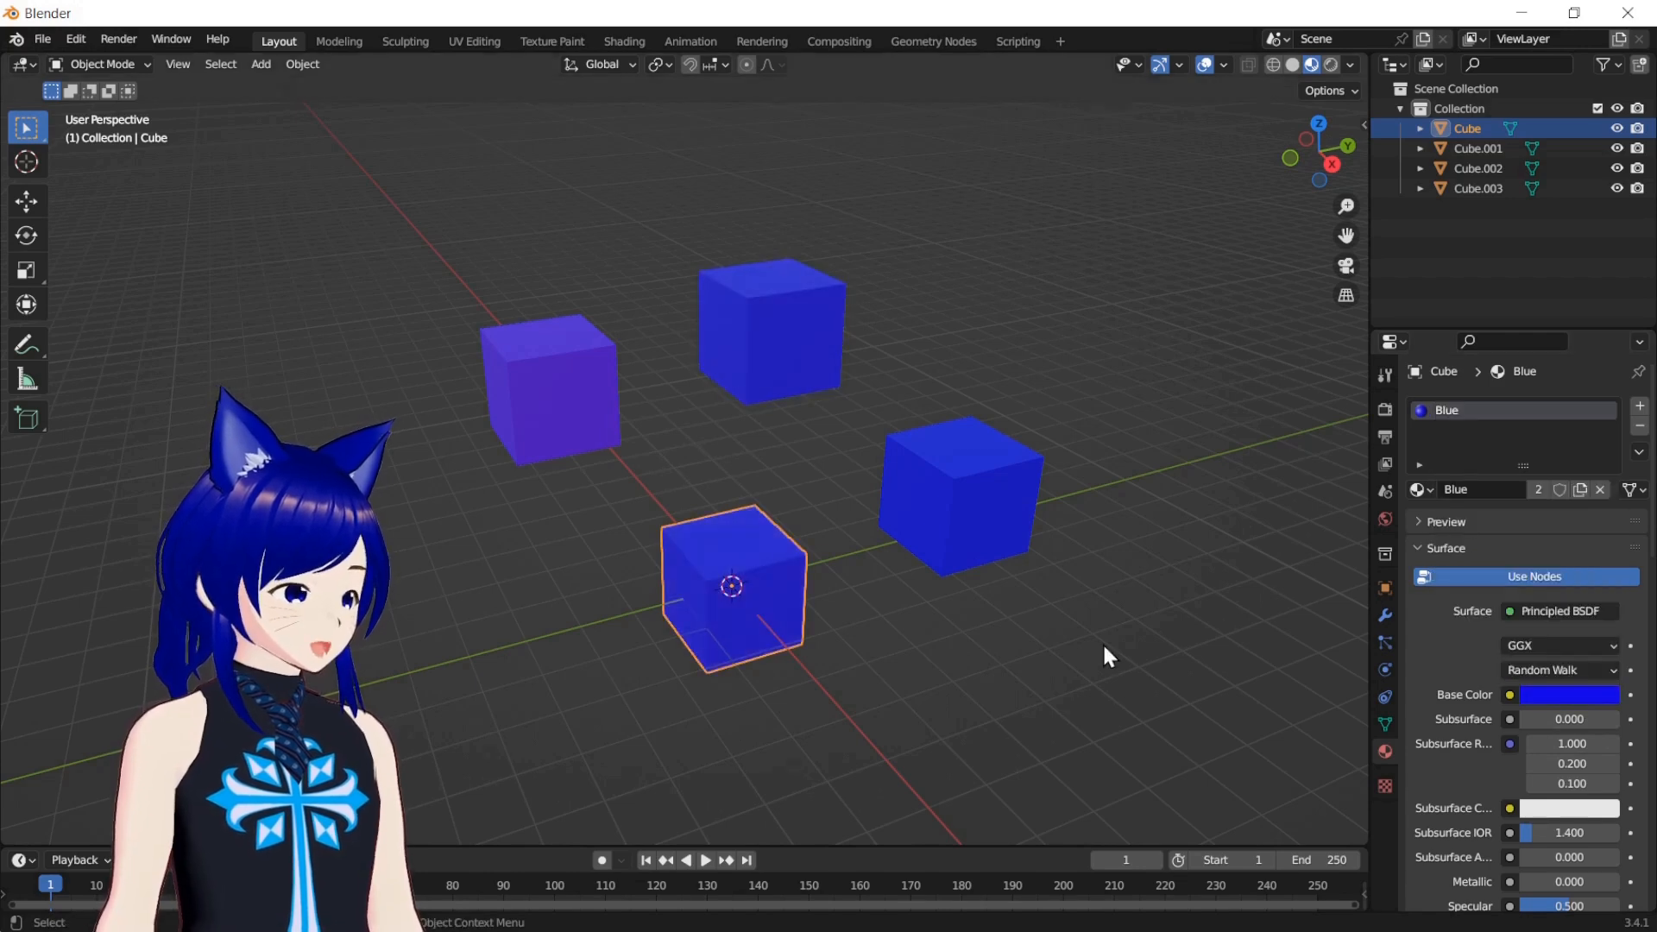
click(800, 444)
click(745, 321)
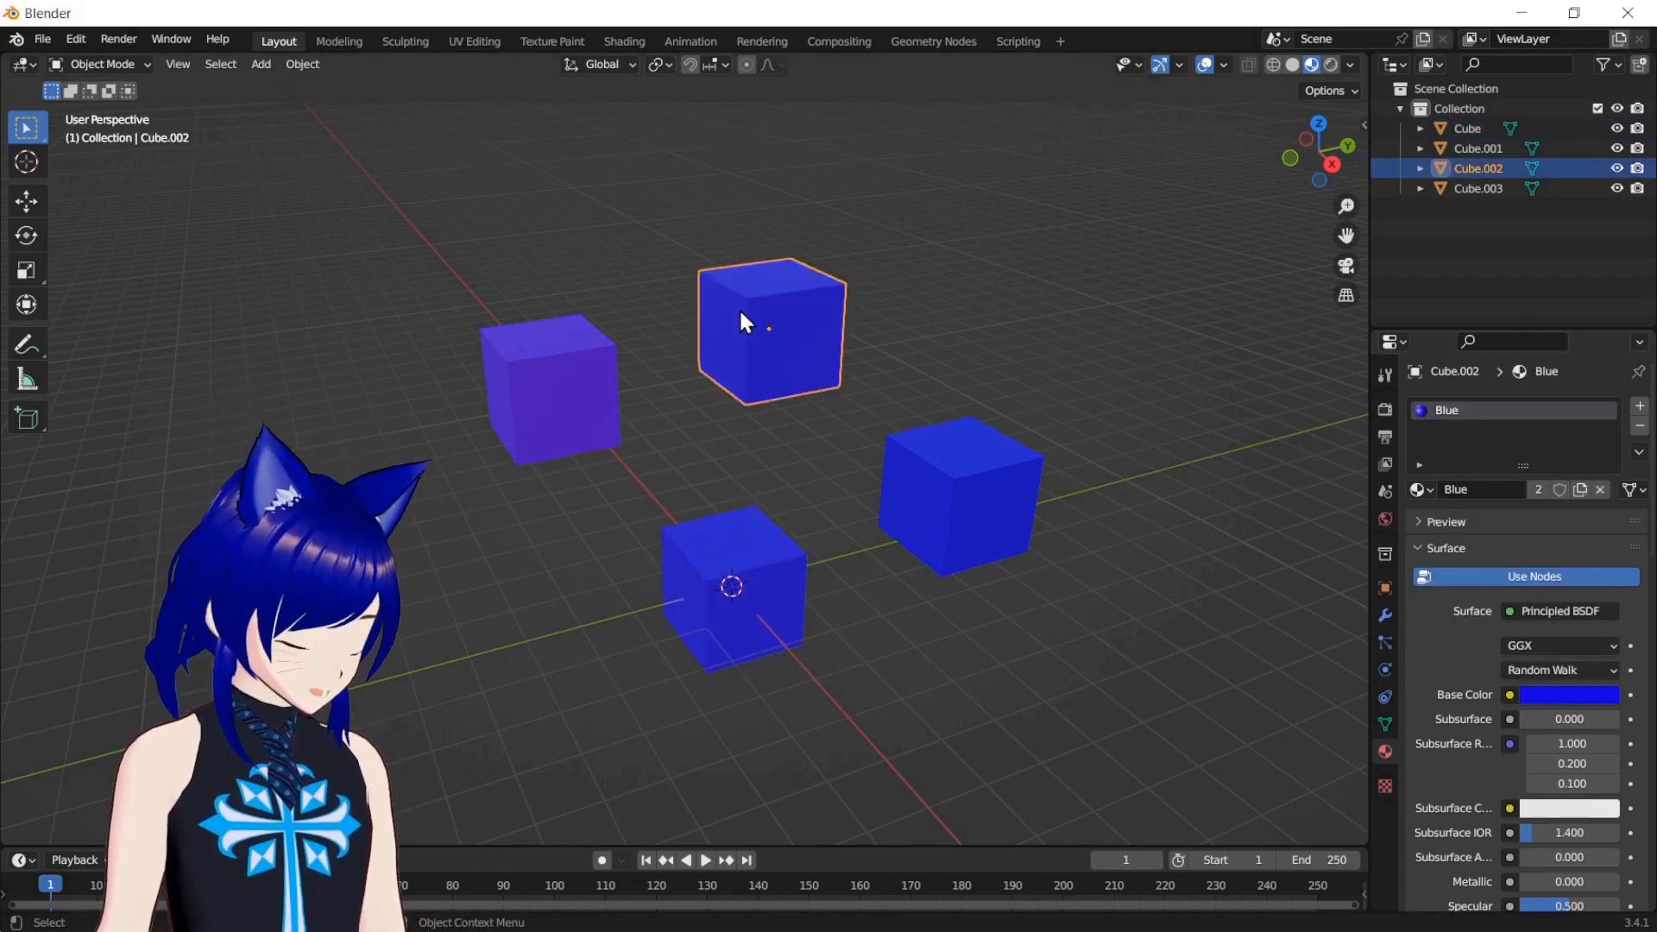
Switch mesh editing of the original Cube to face selection, select its +X face, and return to Object Mode
click(705, 635)
key(Tab)
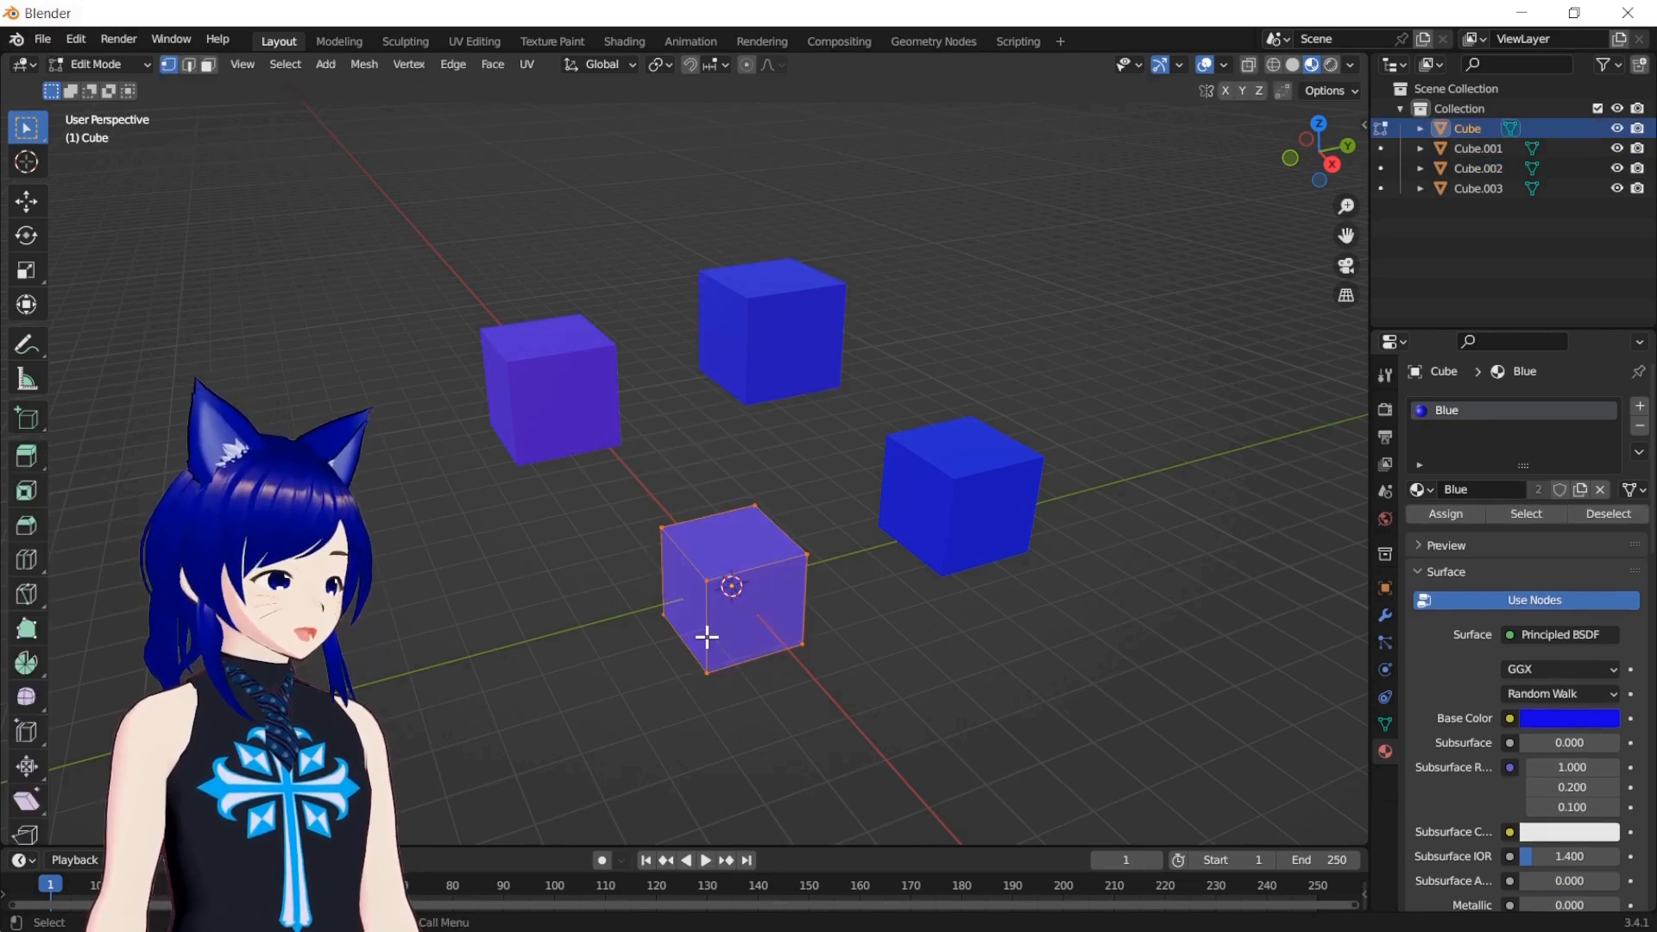
click(207, 64)
click(871, 619)
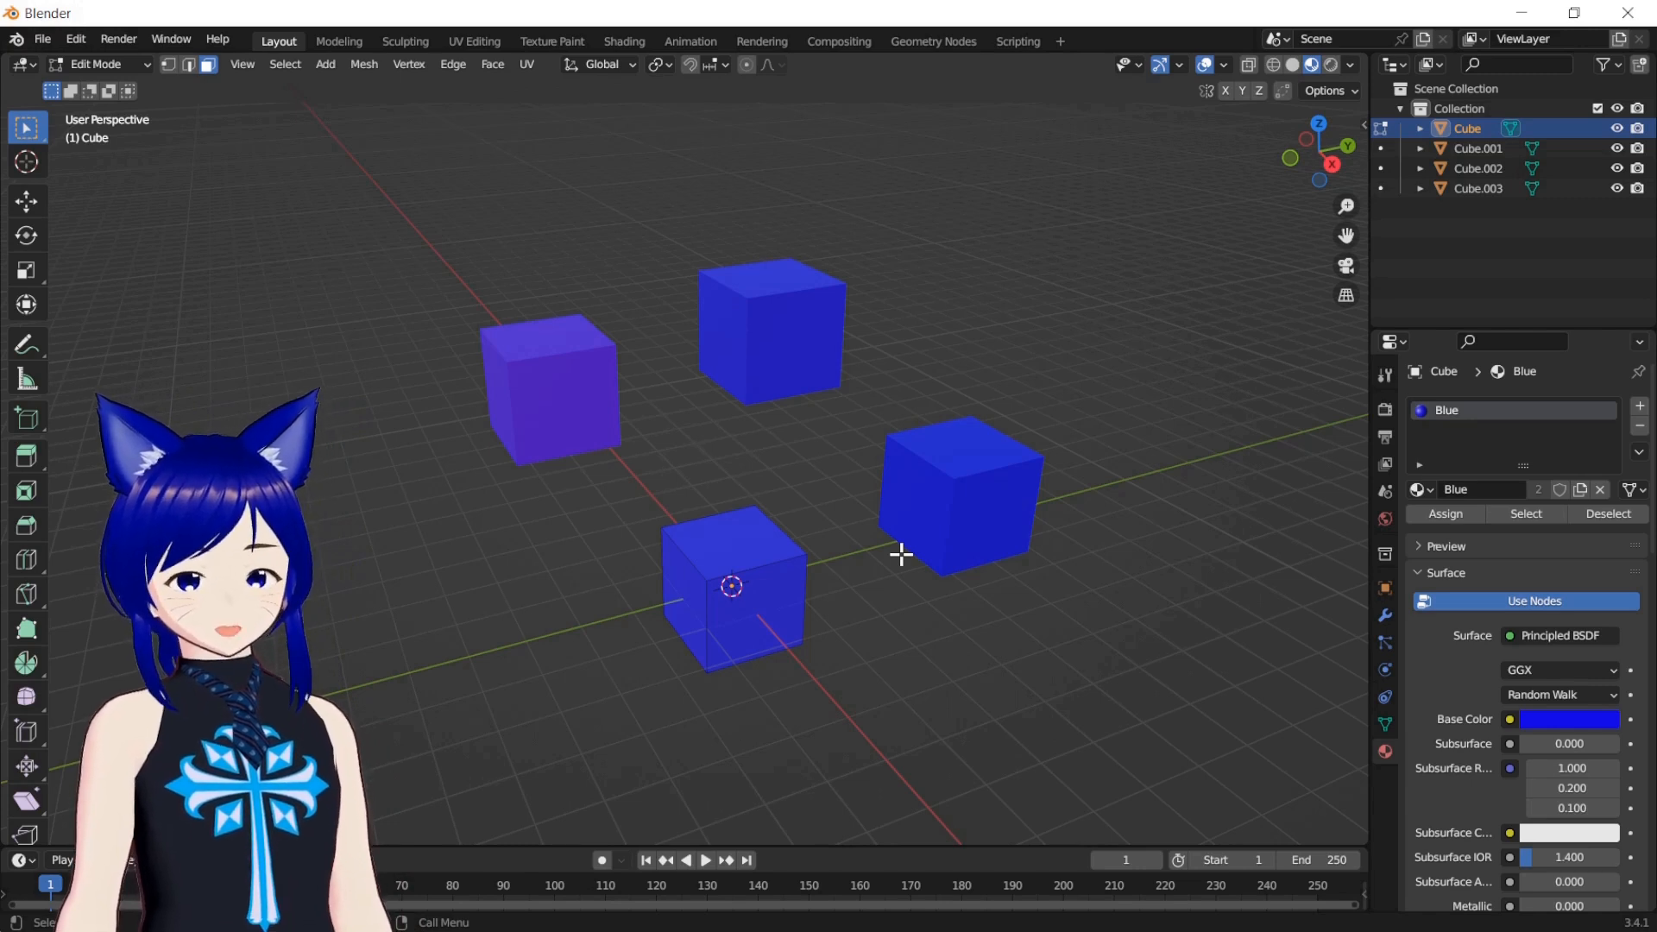
click(781, 580)
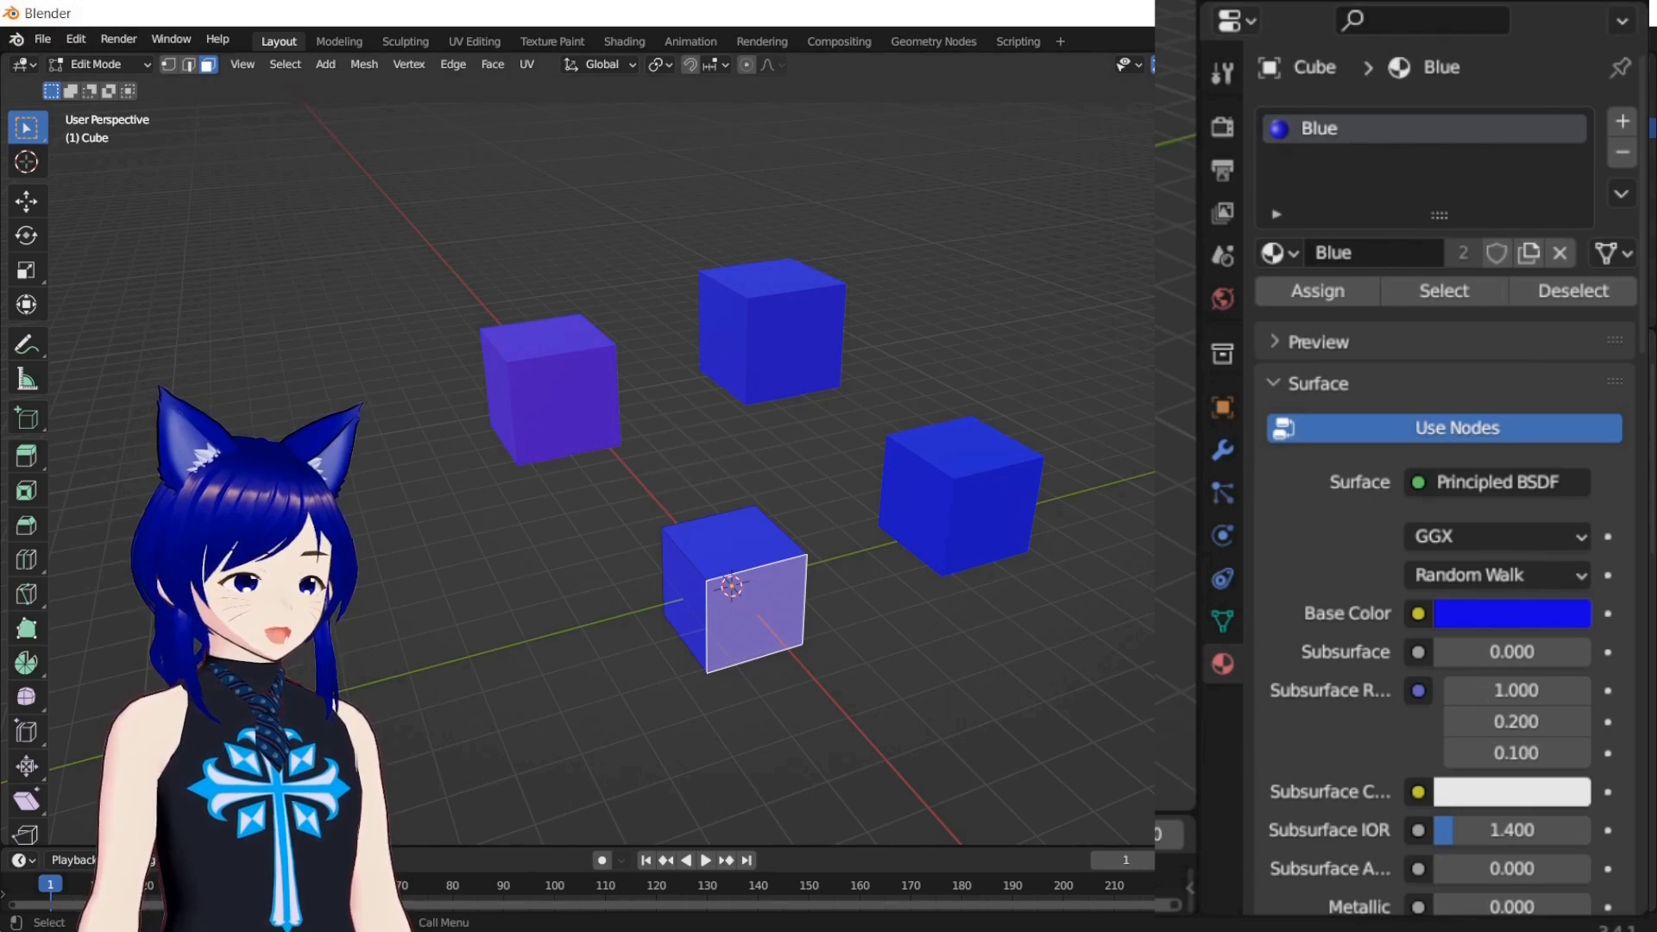
key(Tab)
click(752, 604)
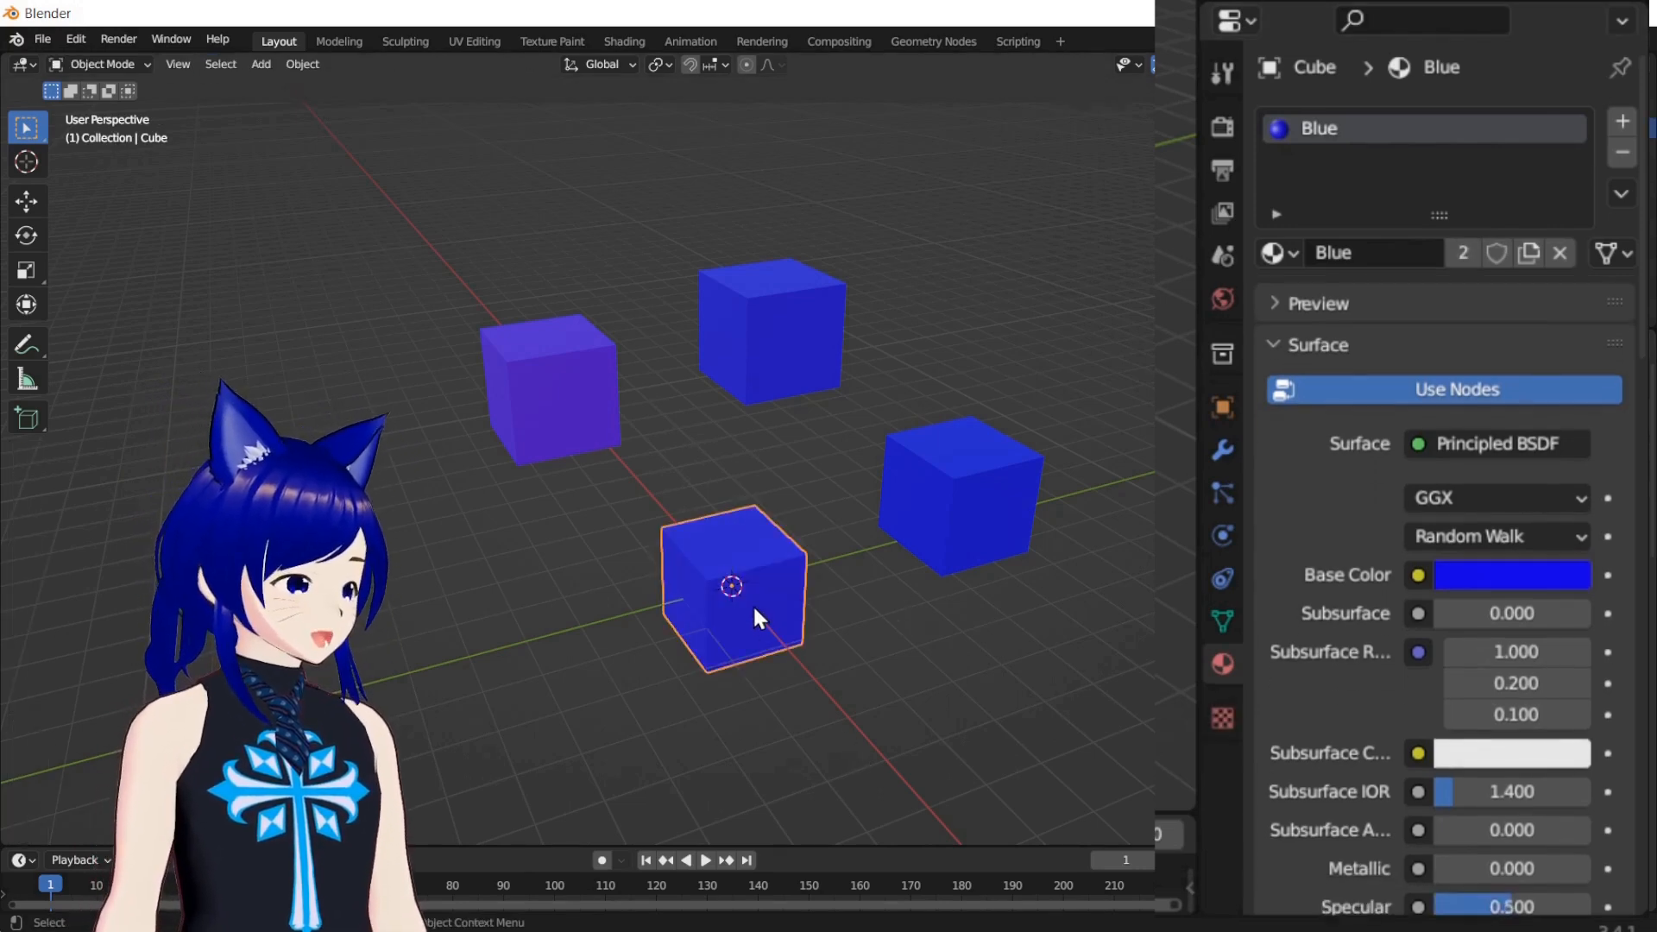
Add a second material with a yellow base color to the original Cube and name it Yellow
click(1622, 121)
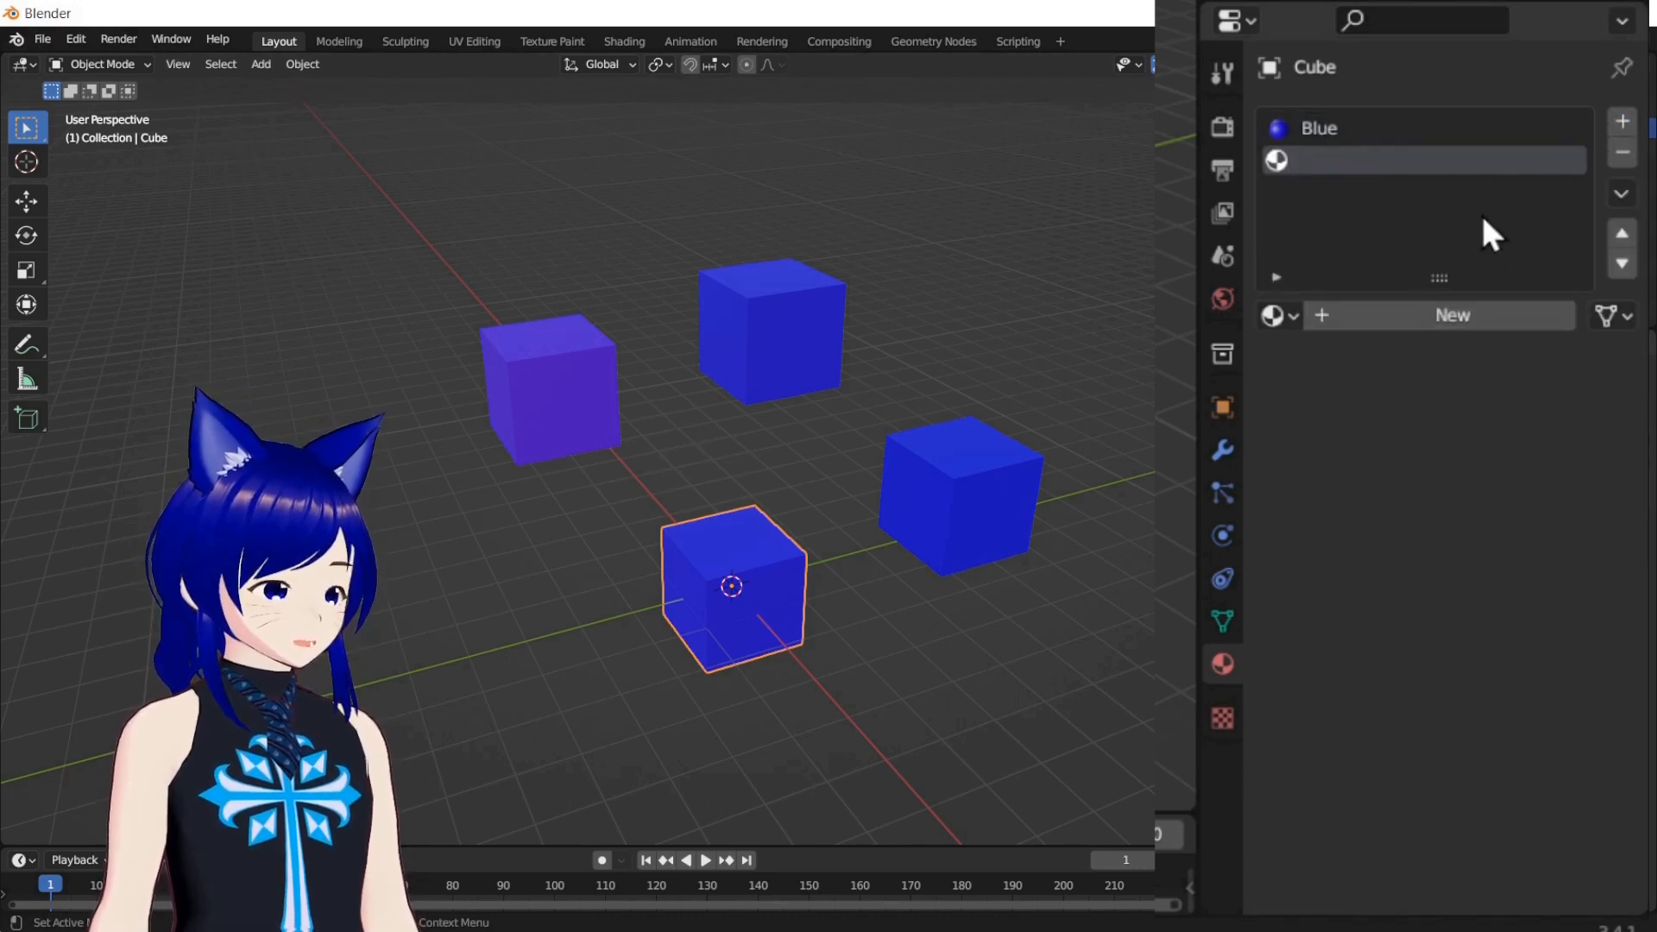
click(1438, 318)
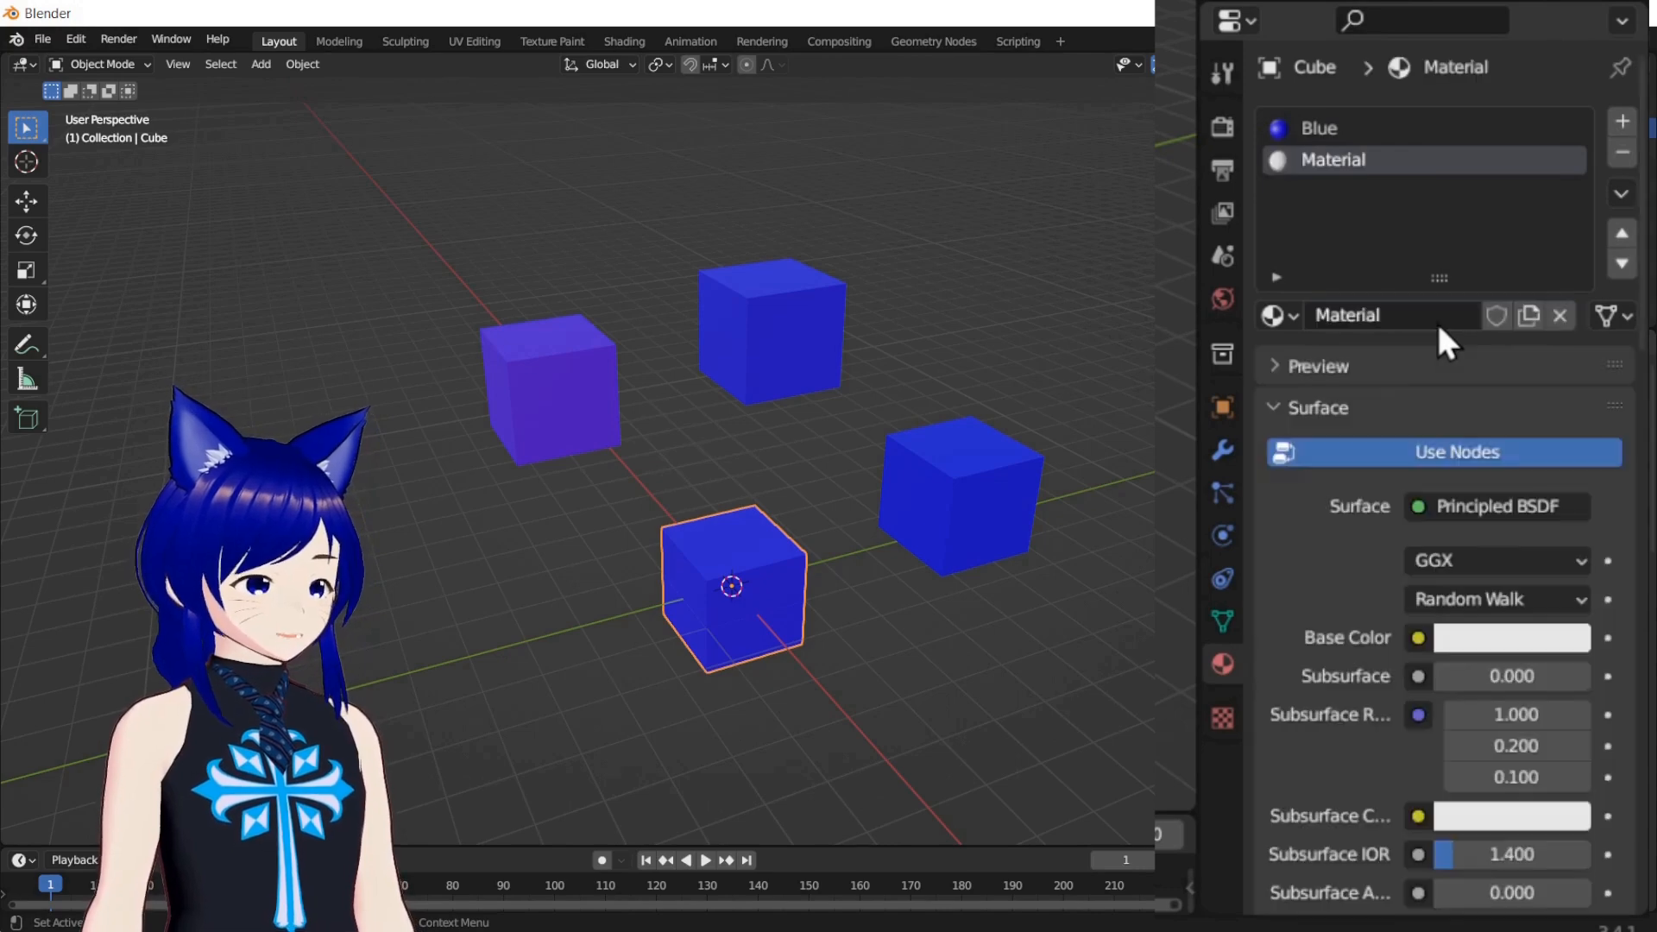
click(1483, 631)
drag(1365, 278, 1328, 364)
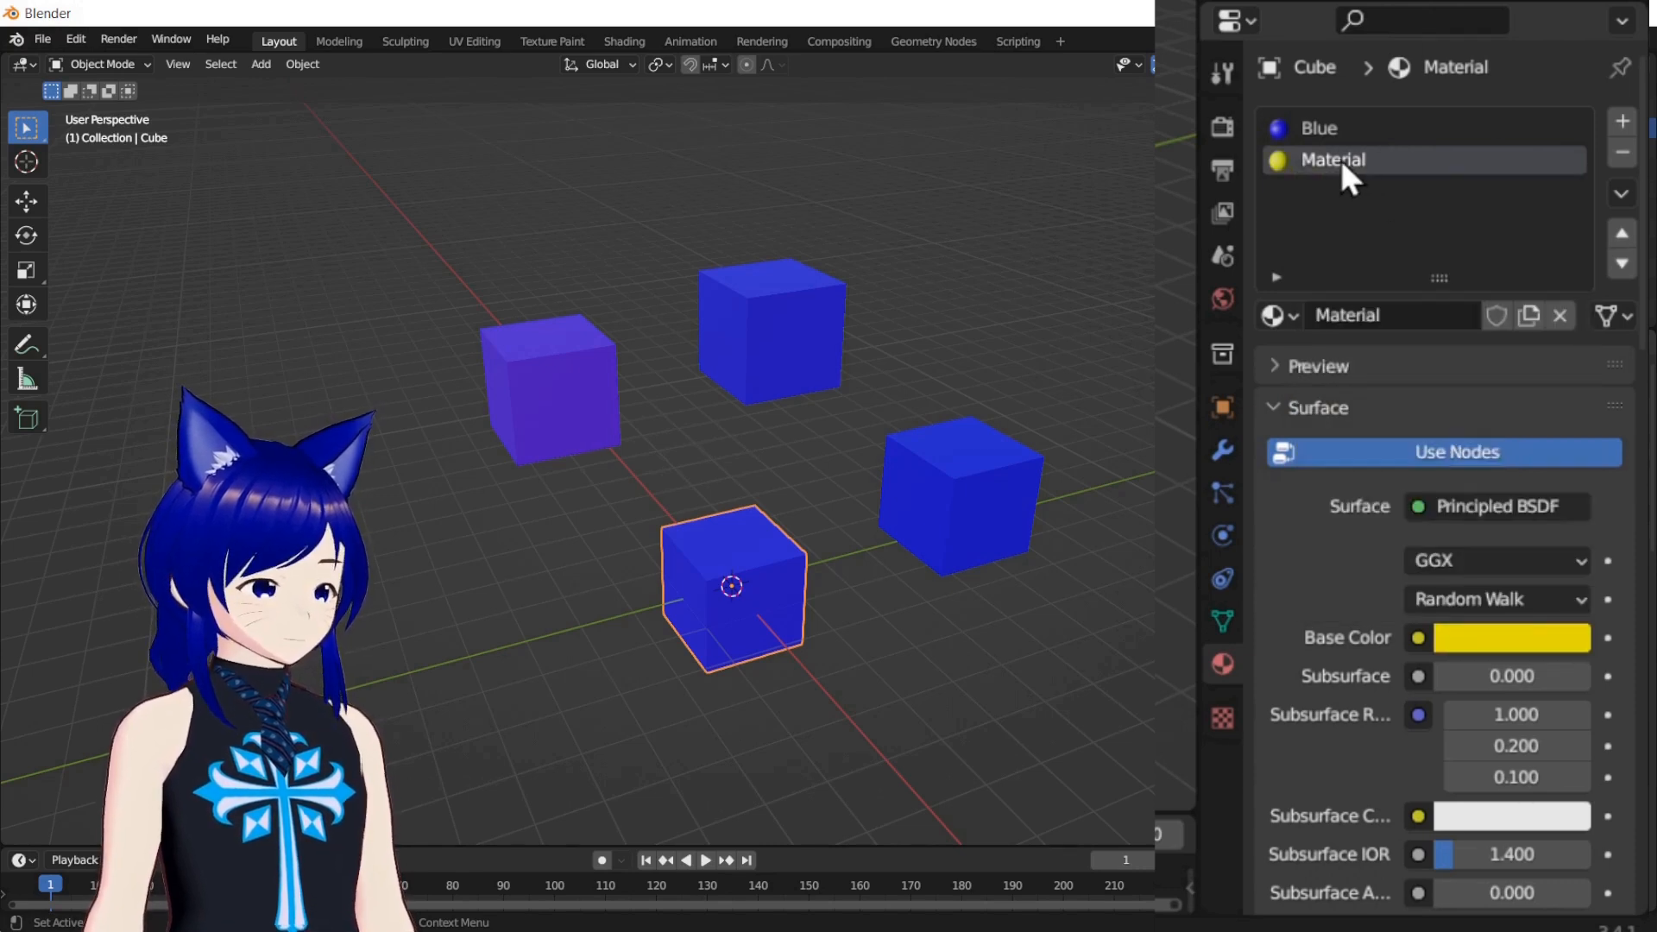
text(Y)
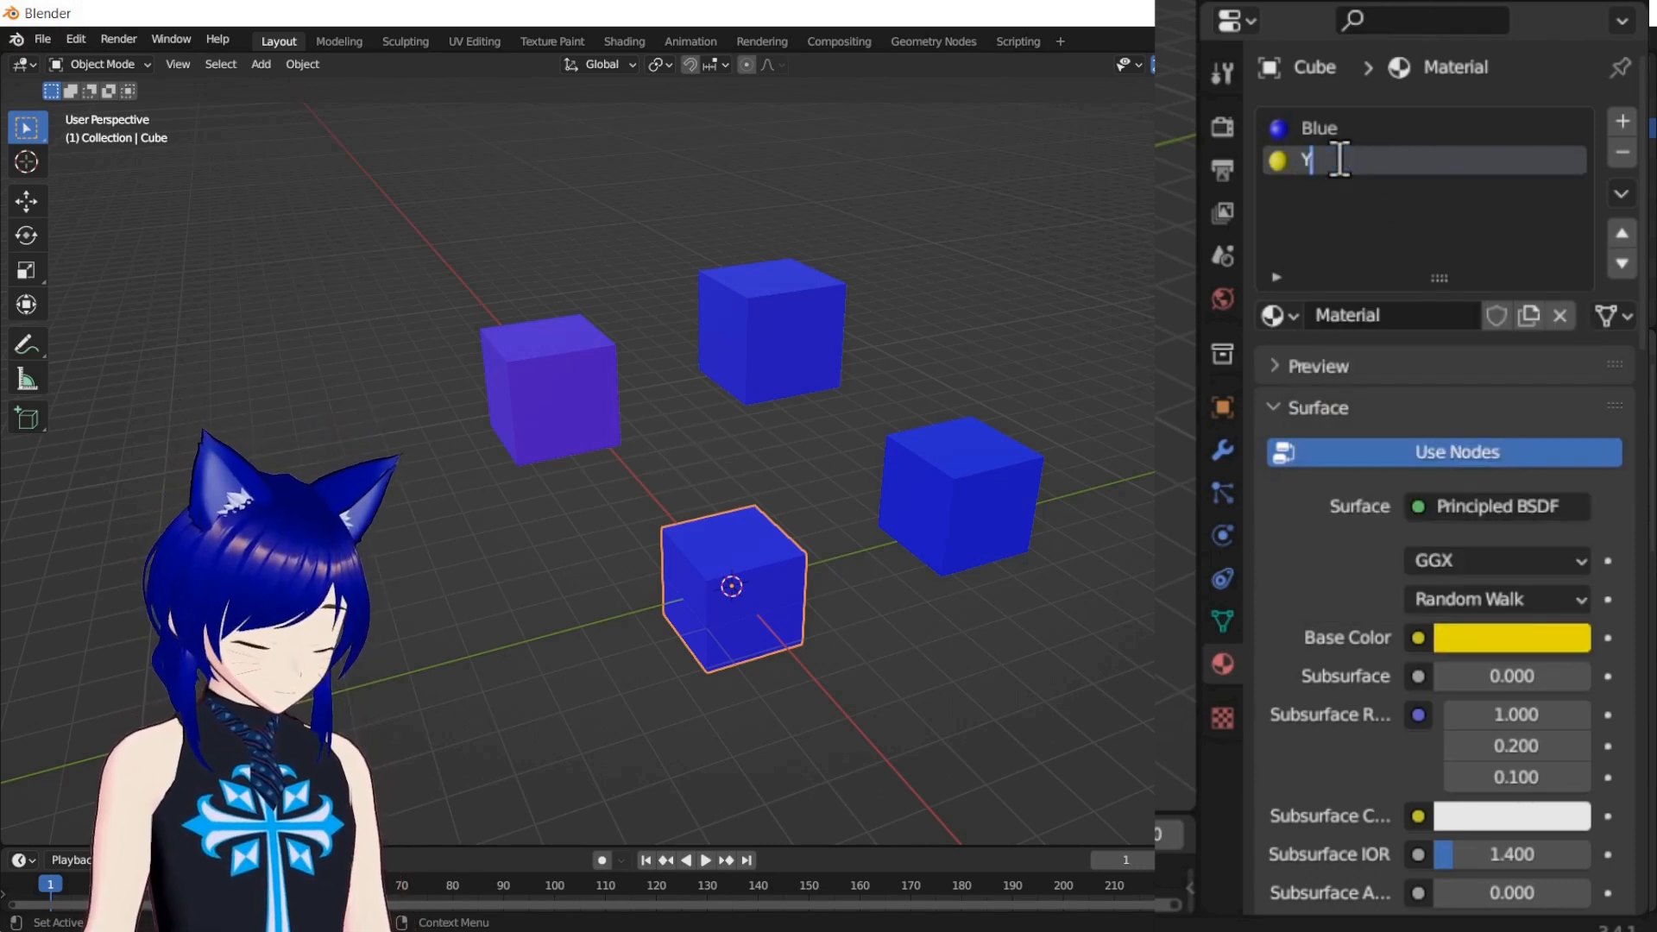
text(ellow)
key(Return)
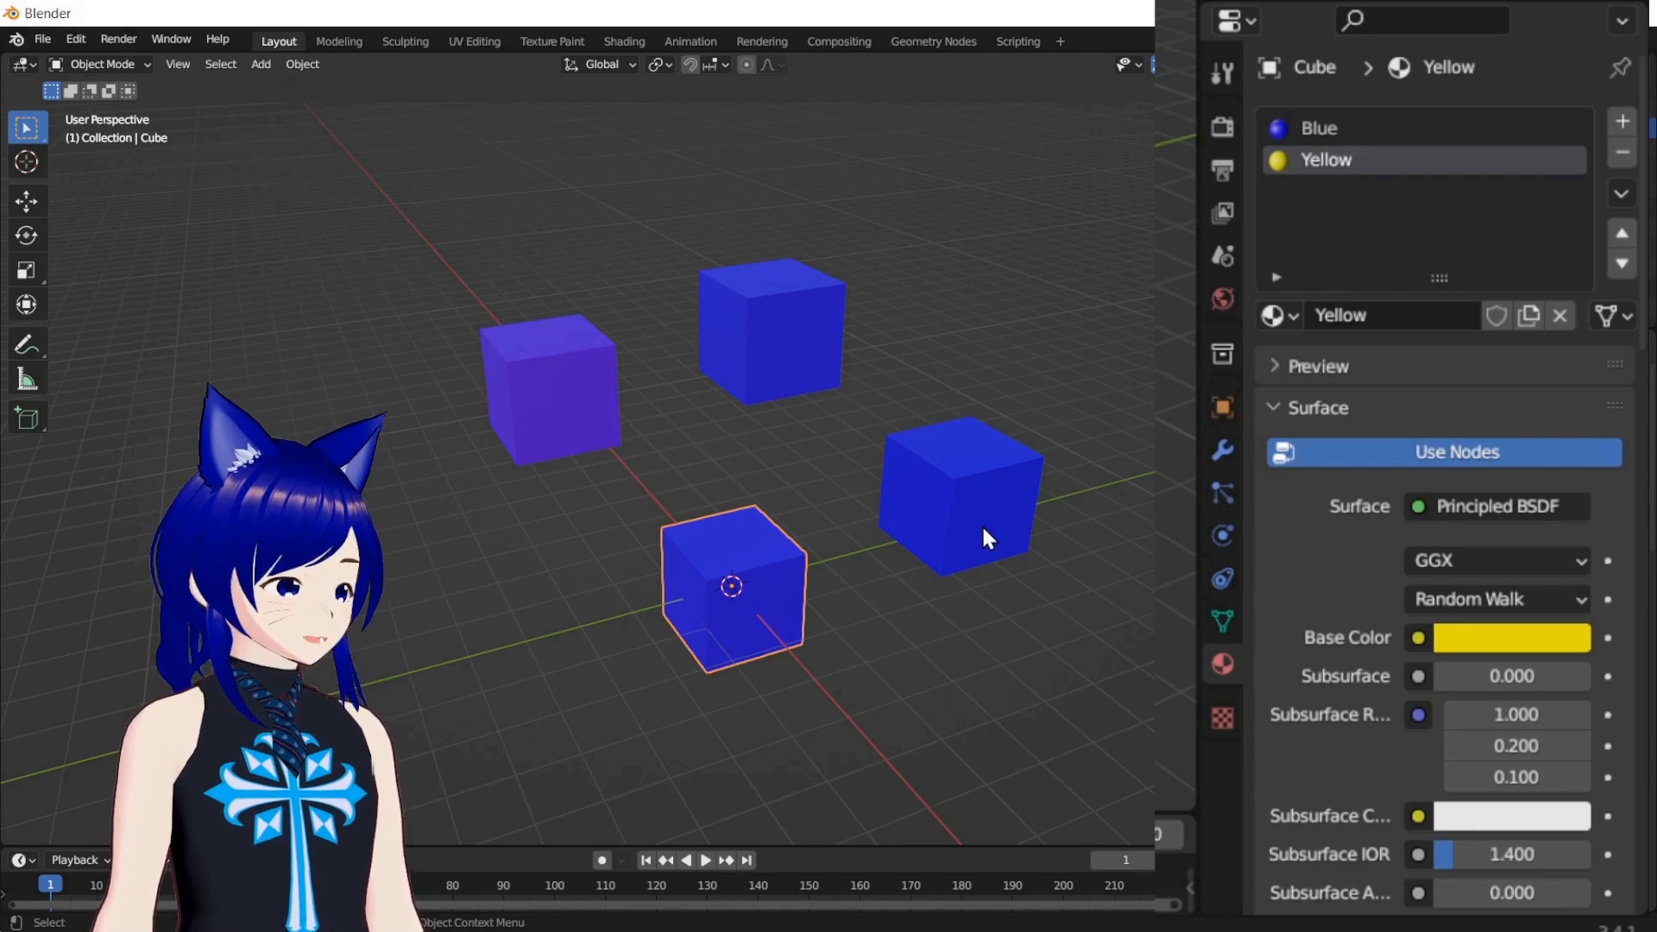
Remove the Blue material slot from the original Cube and undo the removal
click(1321, 131)
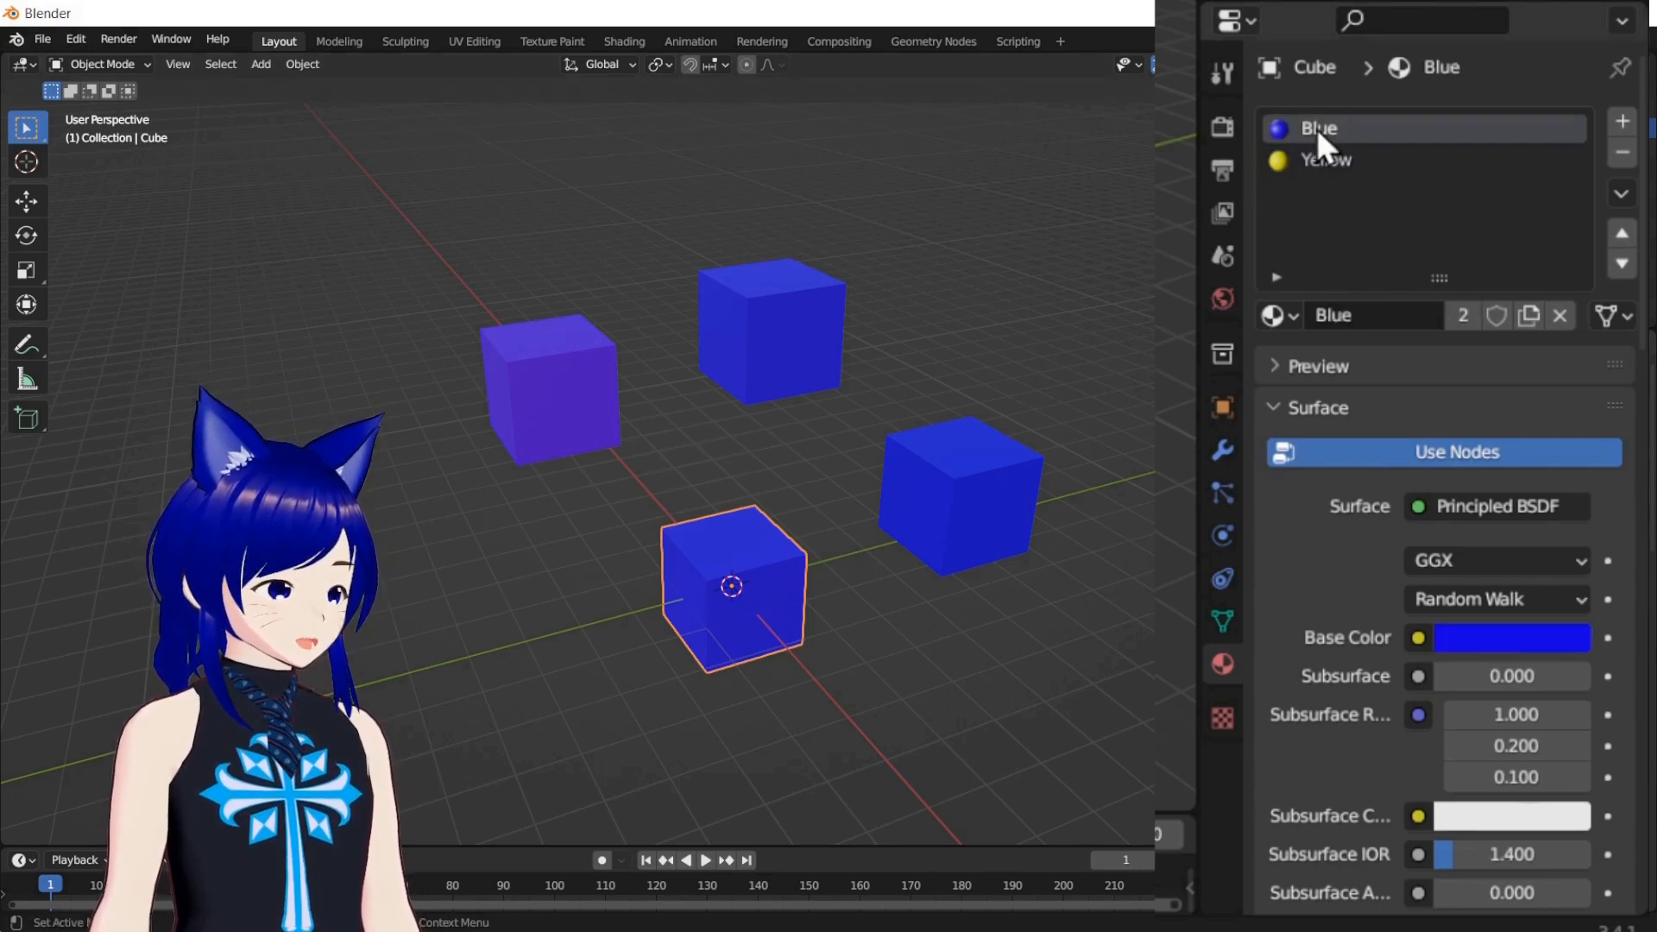
click(1622, 154)
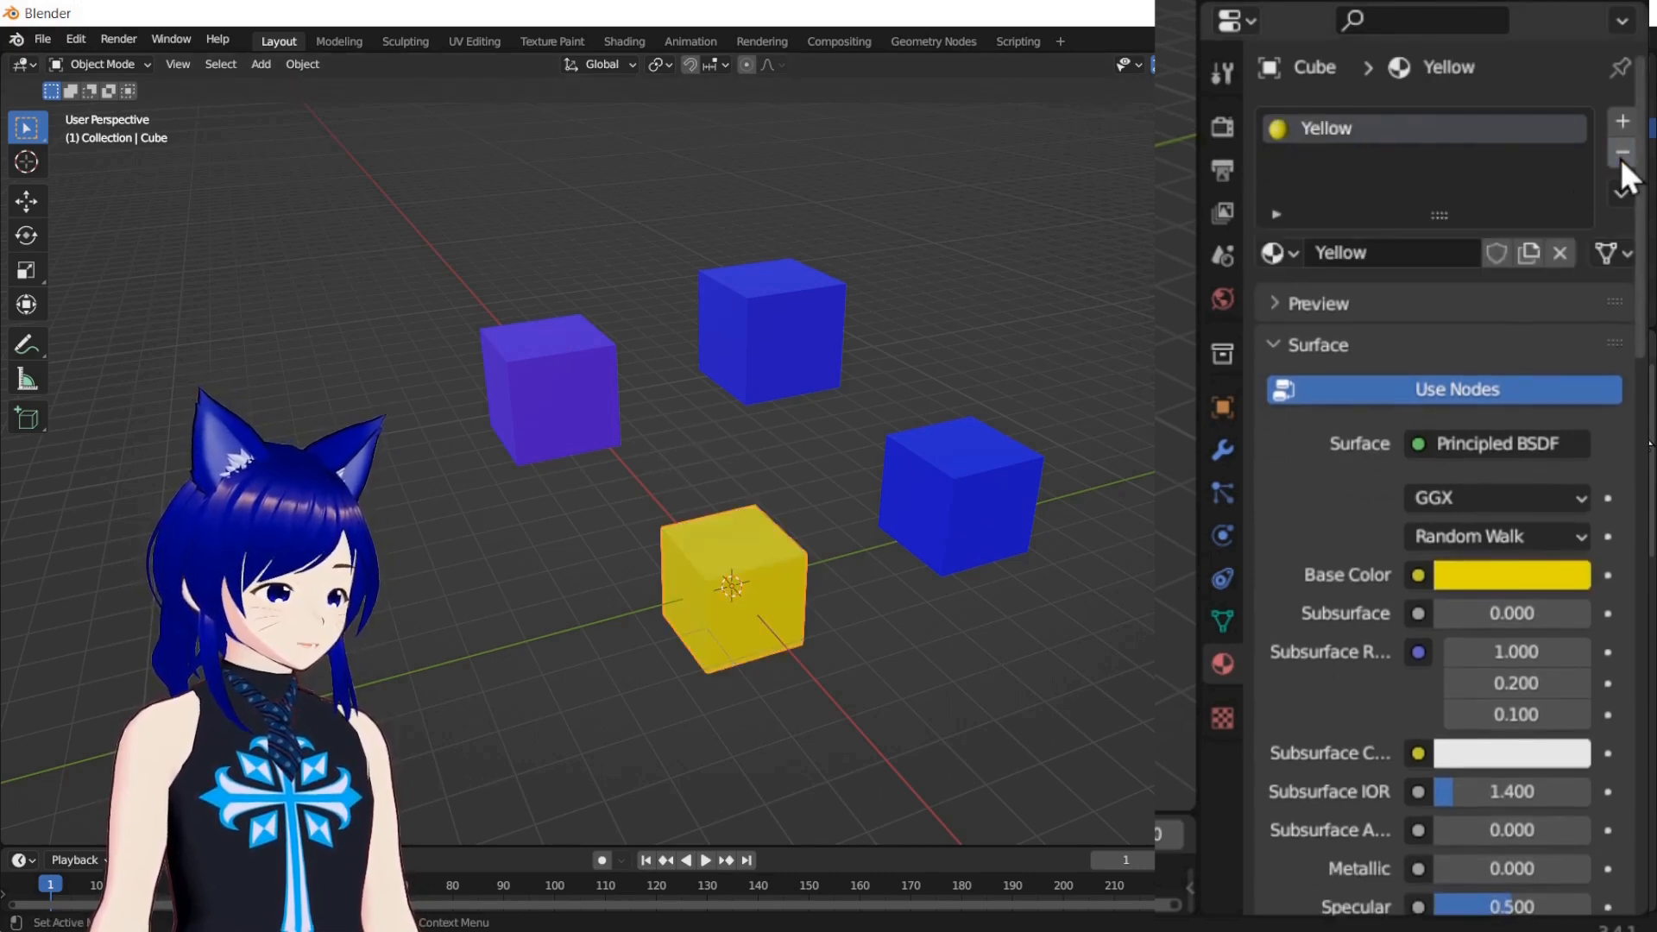
key(ctrl+z)
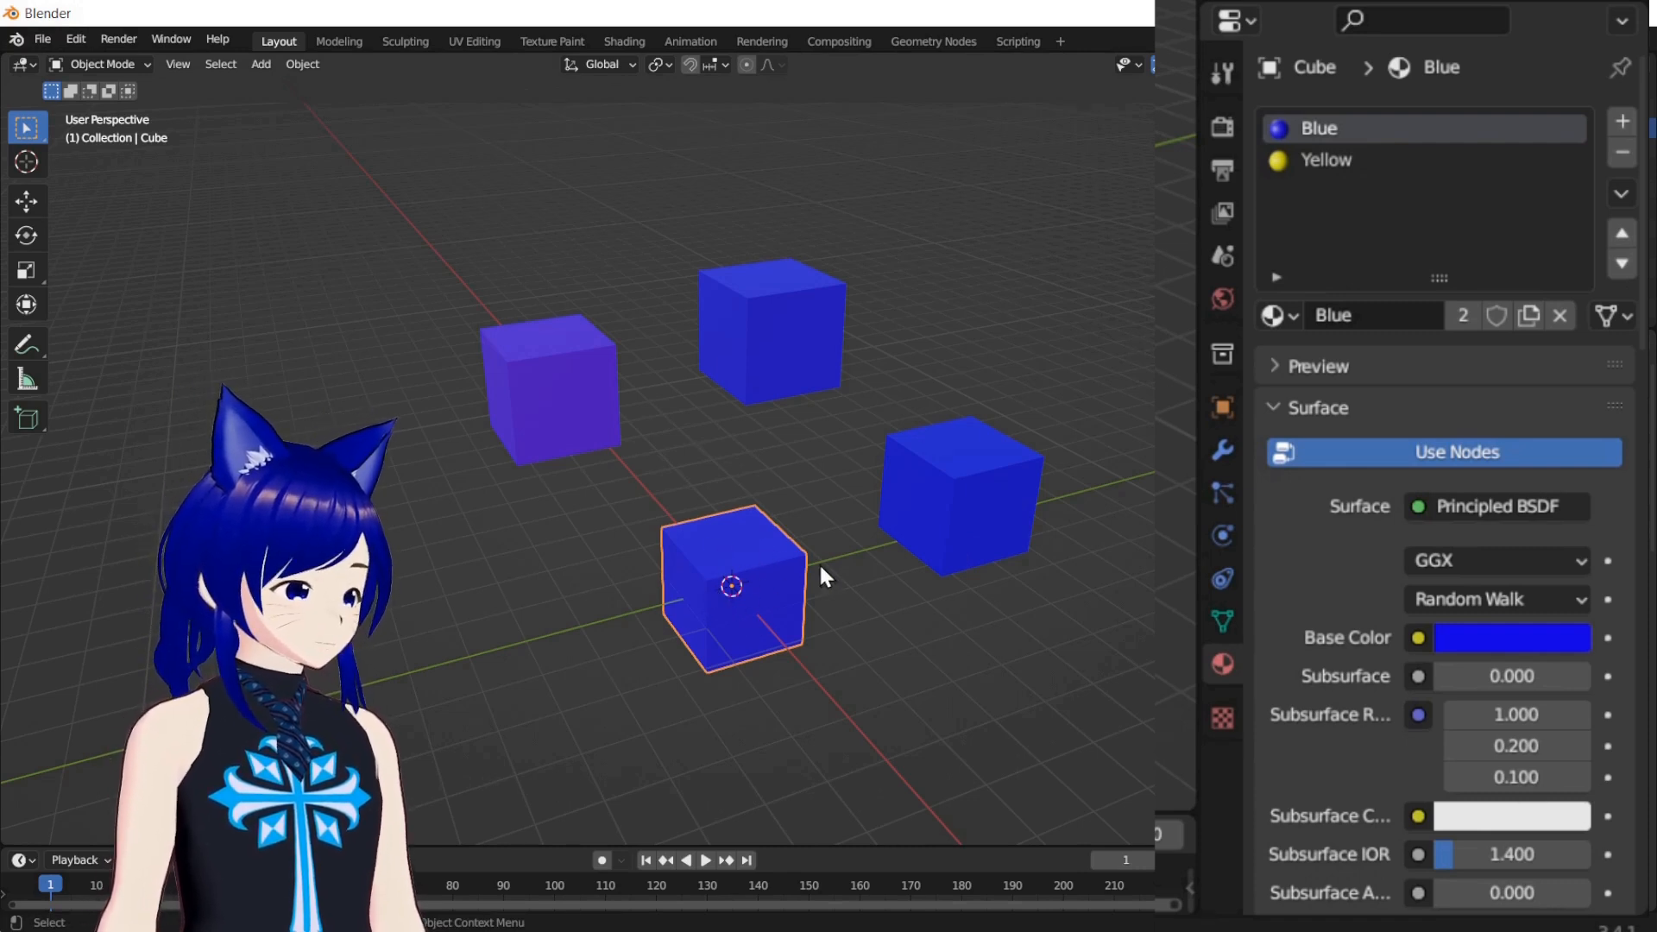
Assign the Yellow material to only the +X face of the original Cube in Edit Mode
key(Tab)
key(alt+a)
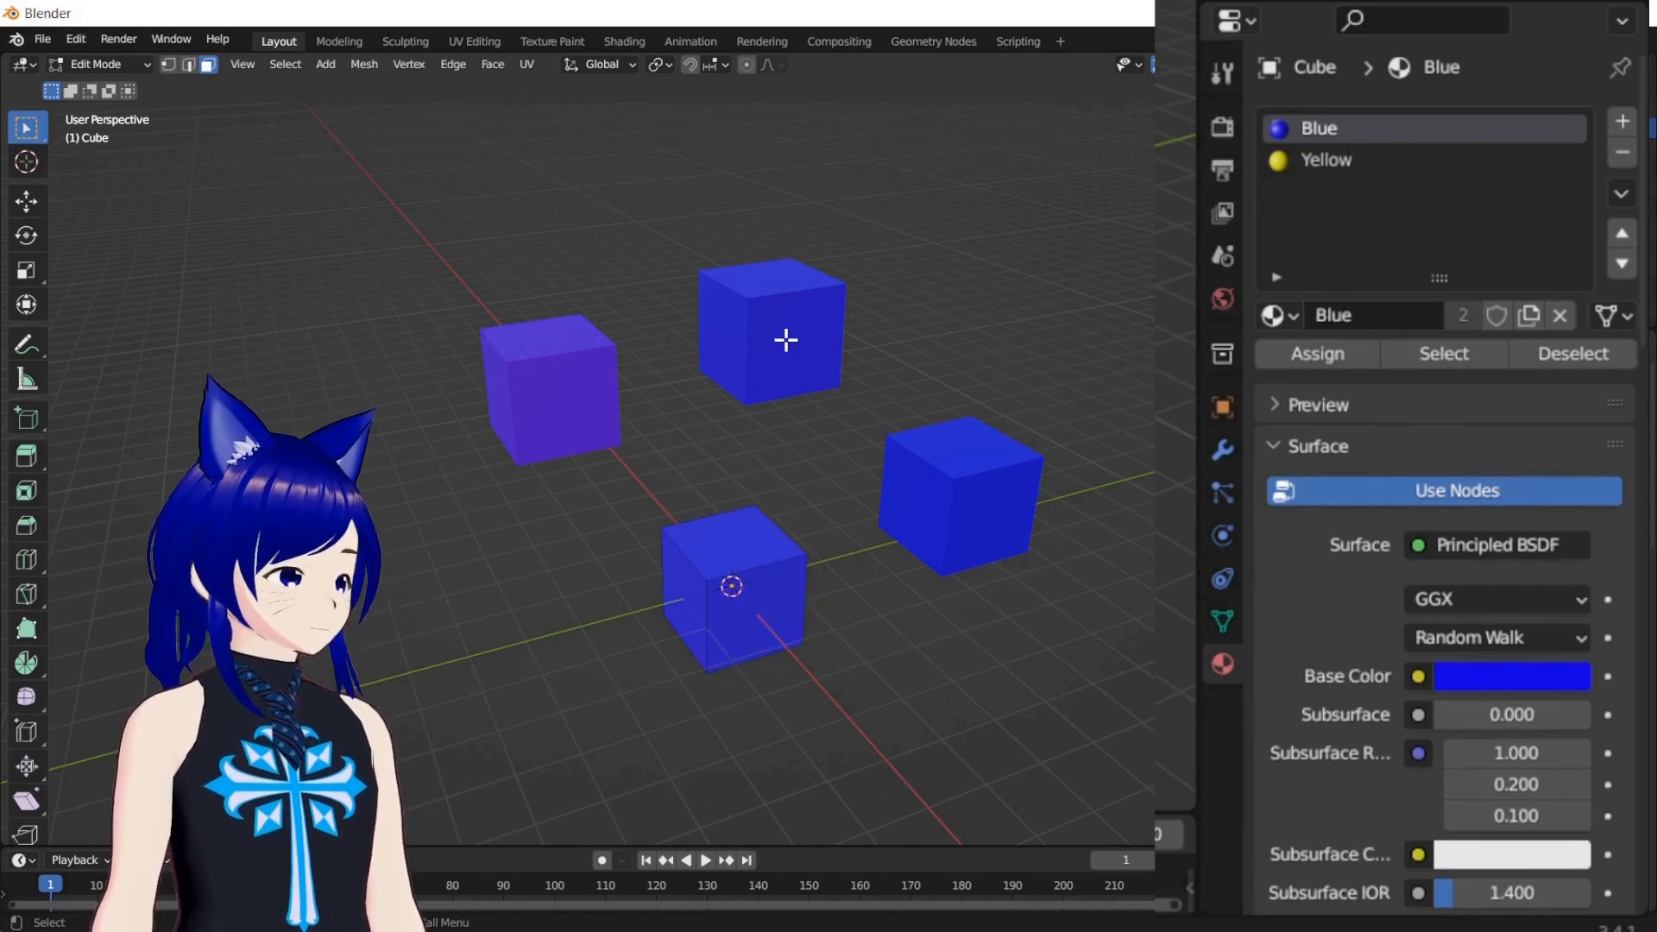
click(750, 621)
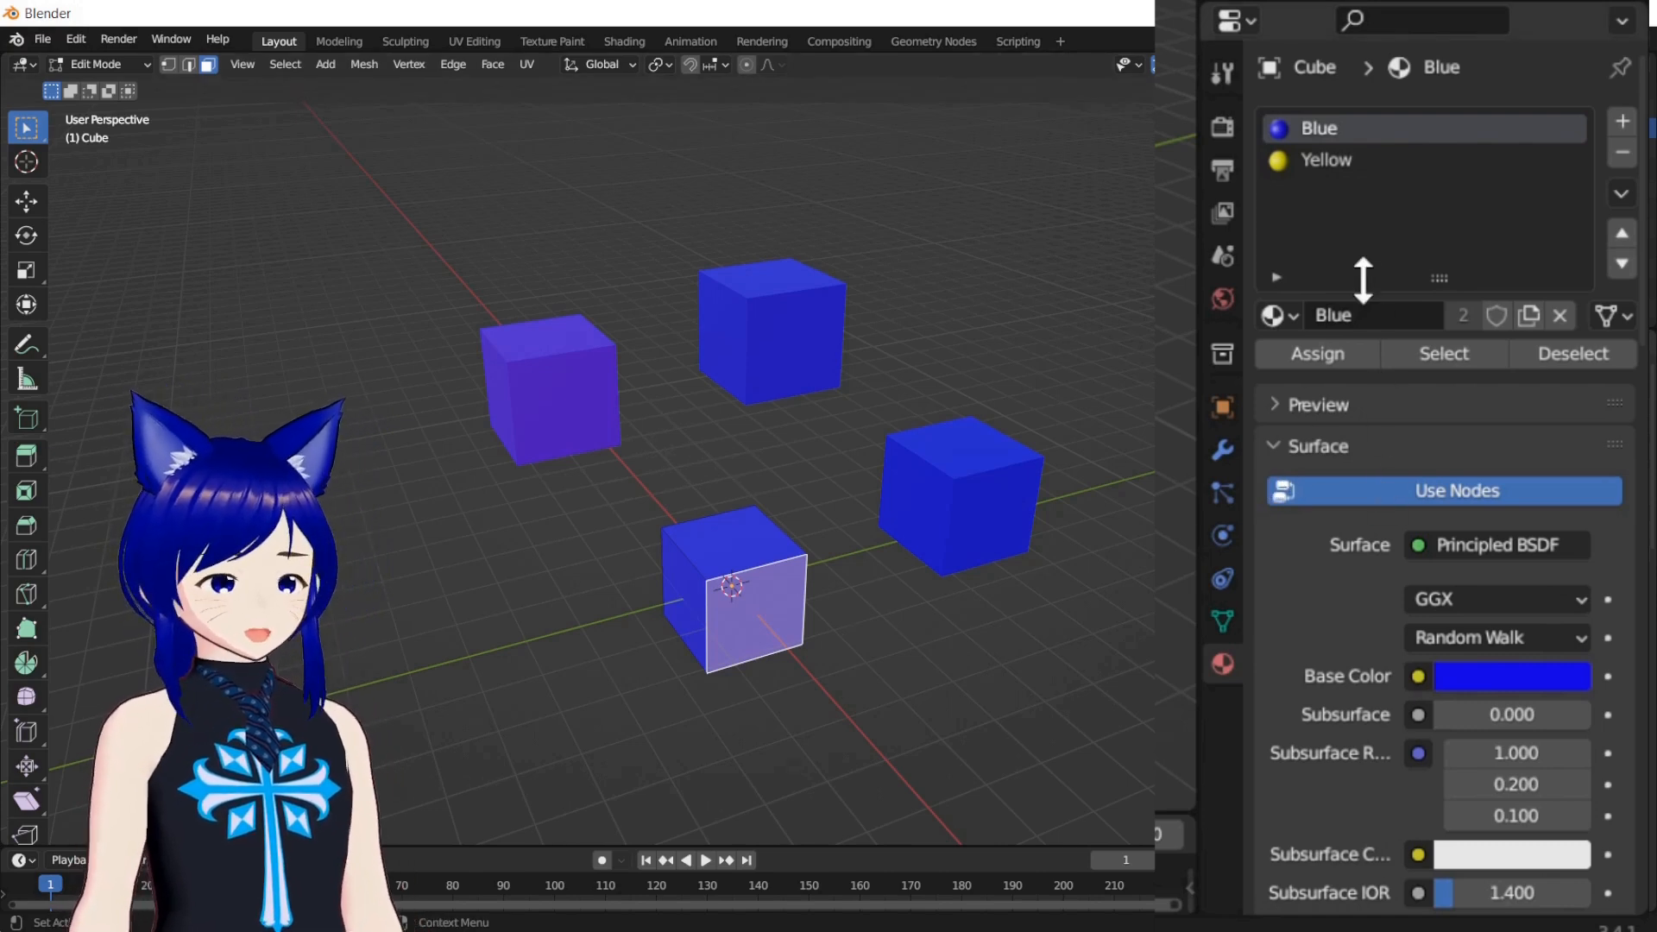
click(1339, 169)
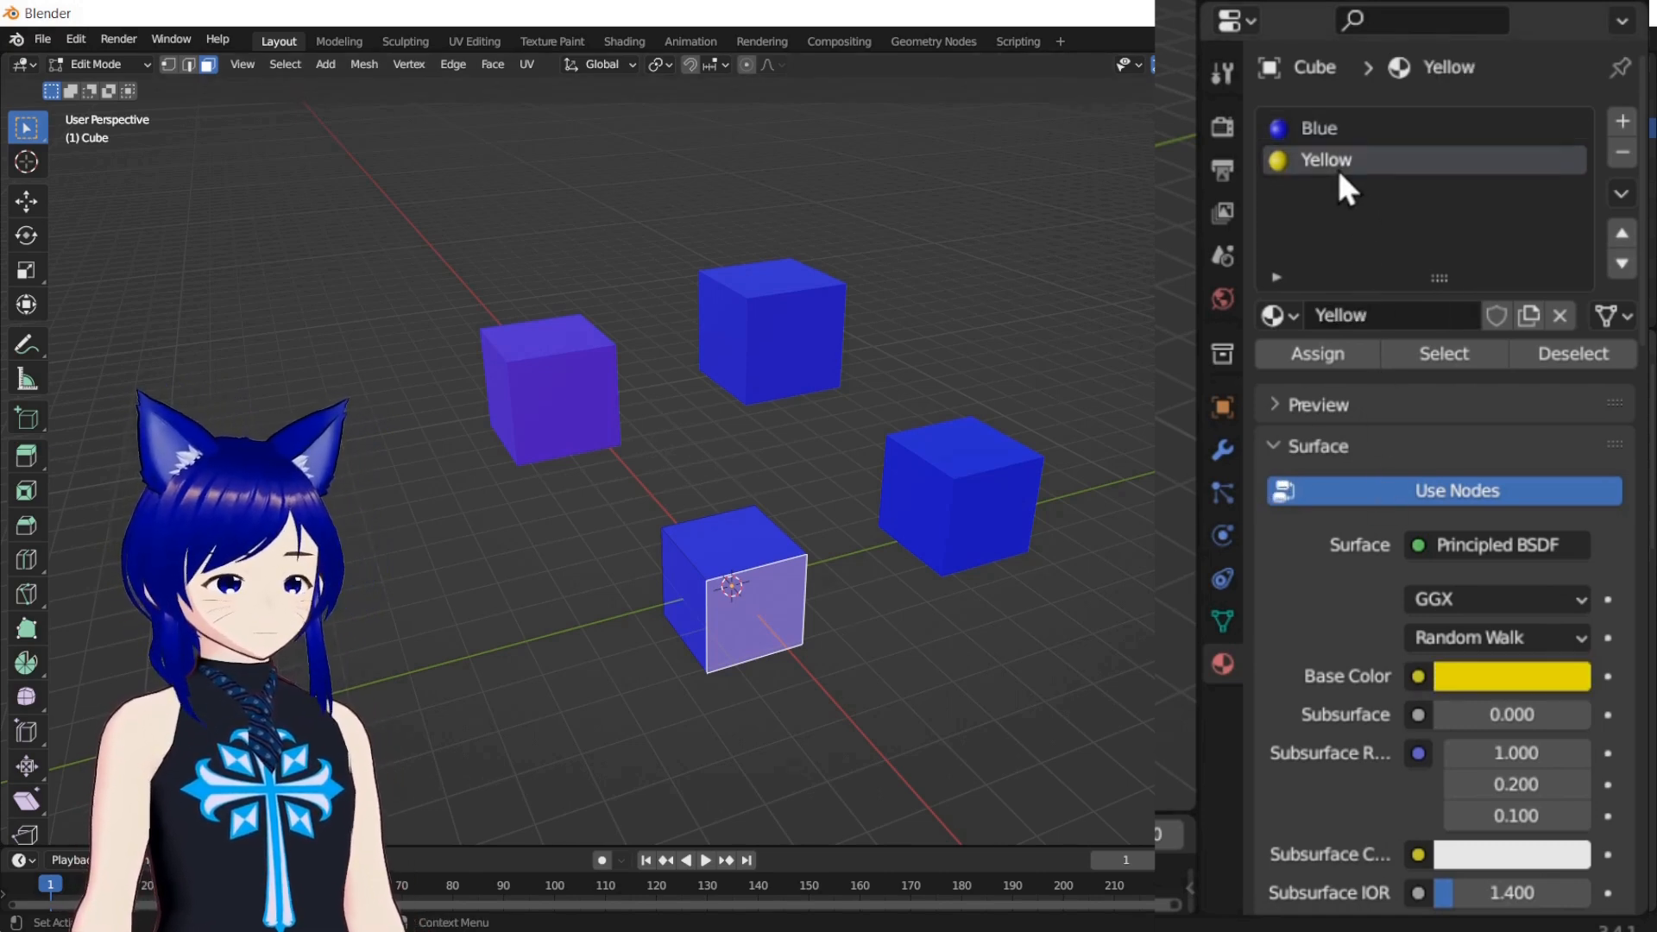
click(1310, 360)
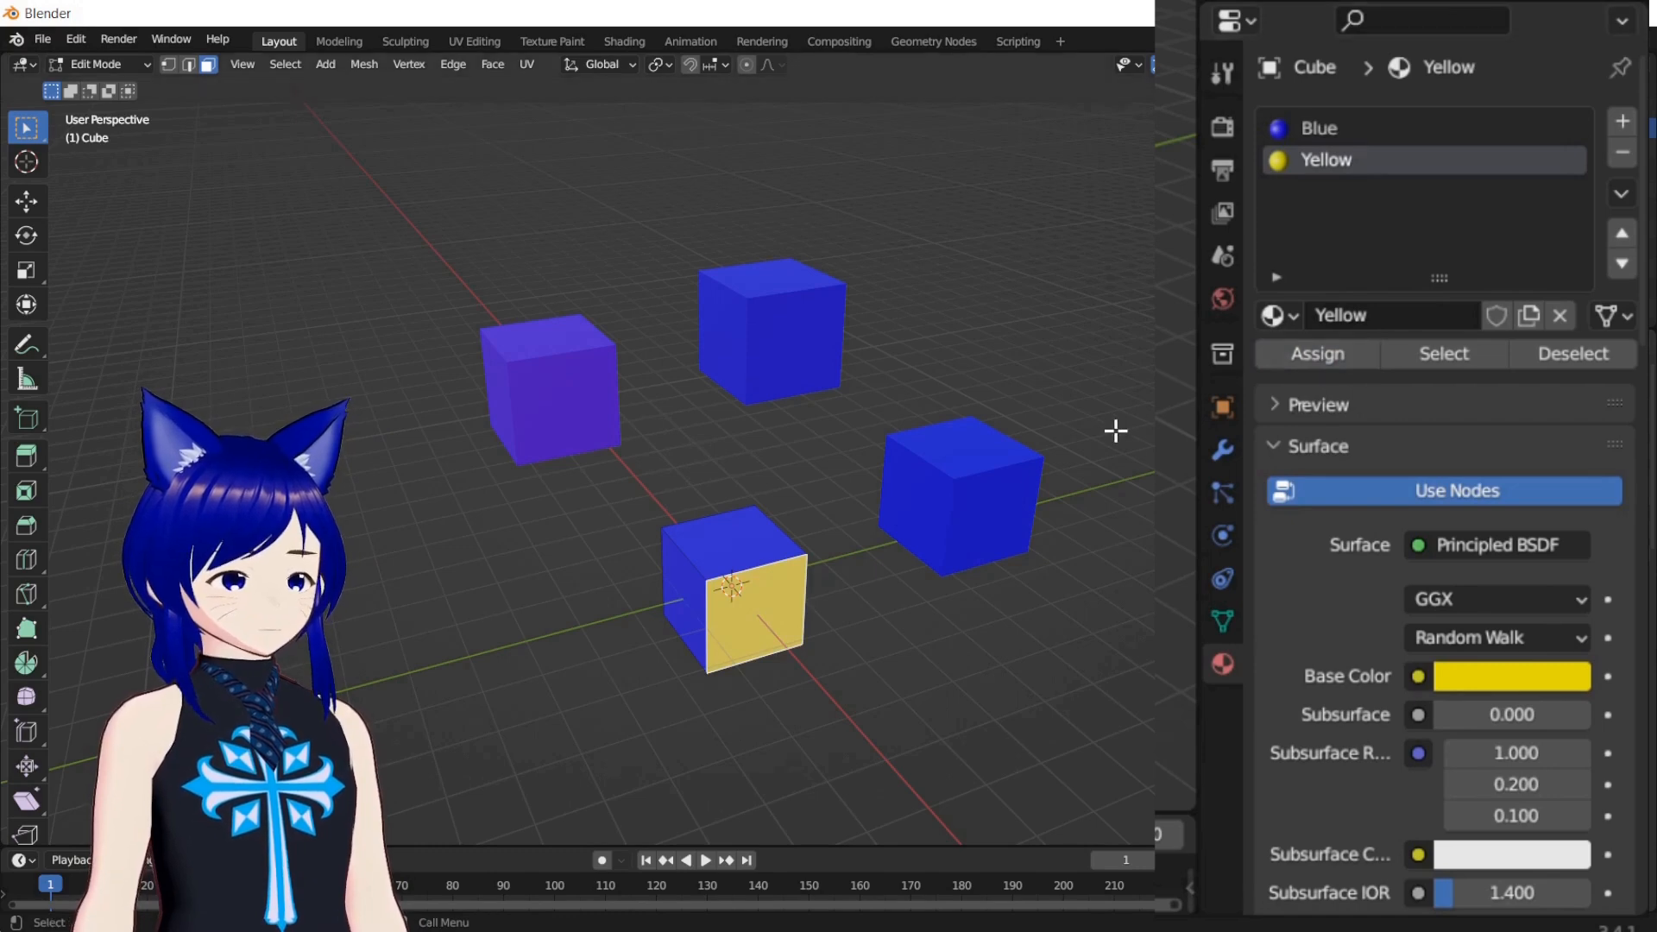
Select only the -Y face of the original Cube and add a third material with a bright green base color
click(685, 596)
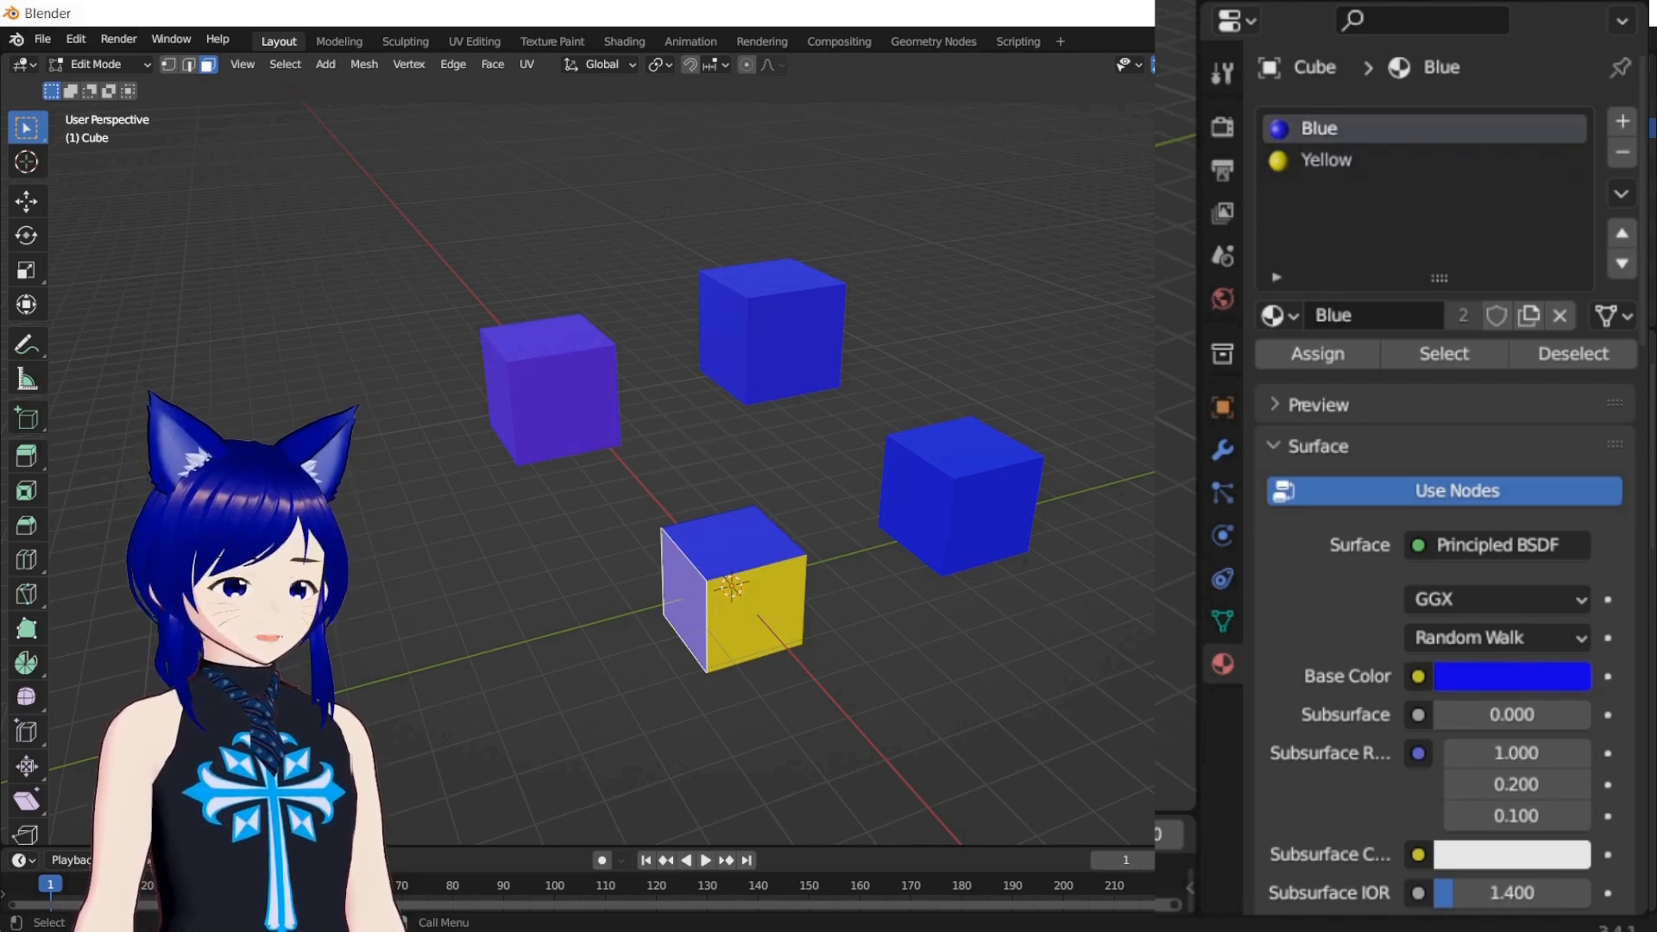
click(1510, 673)
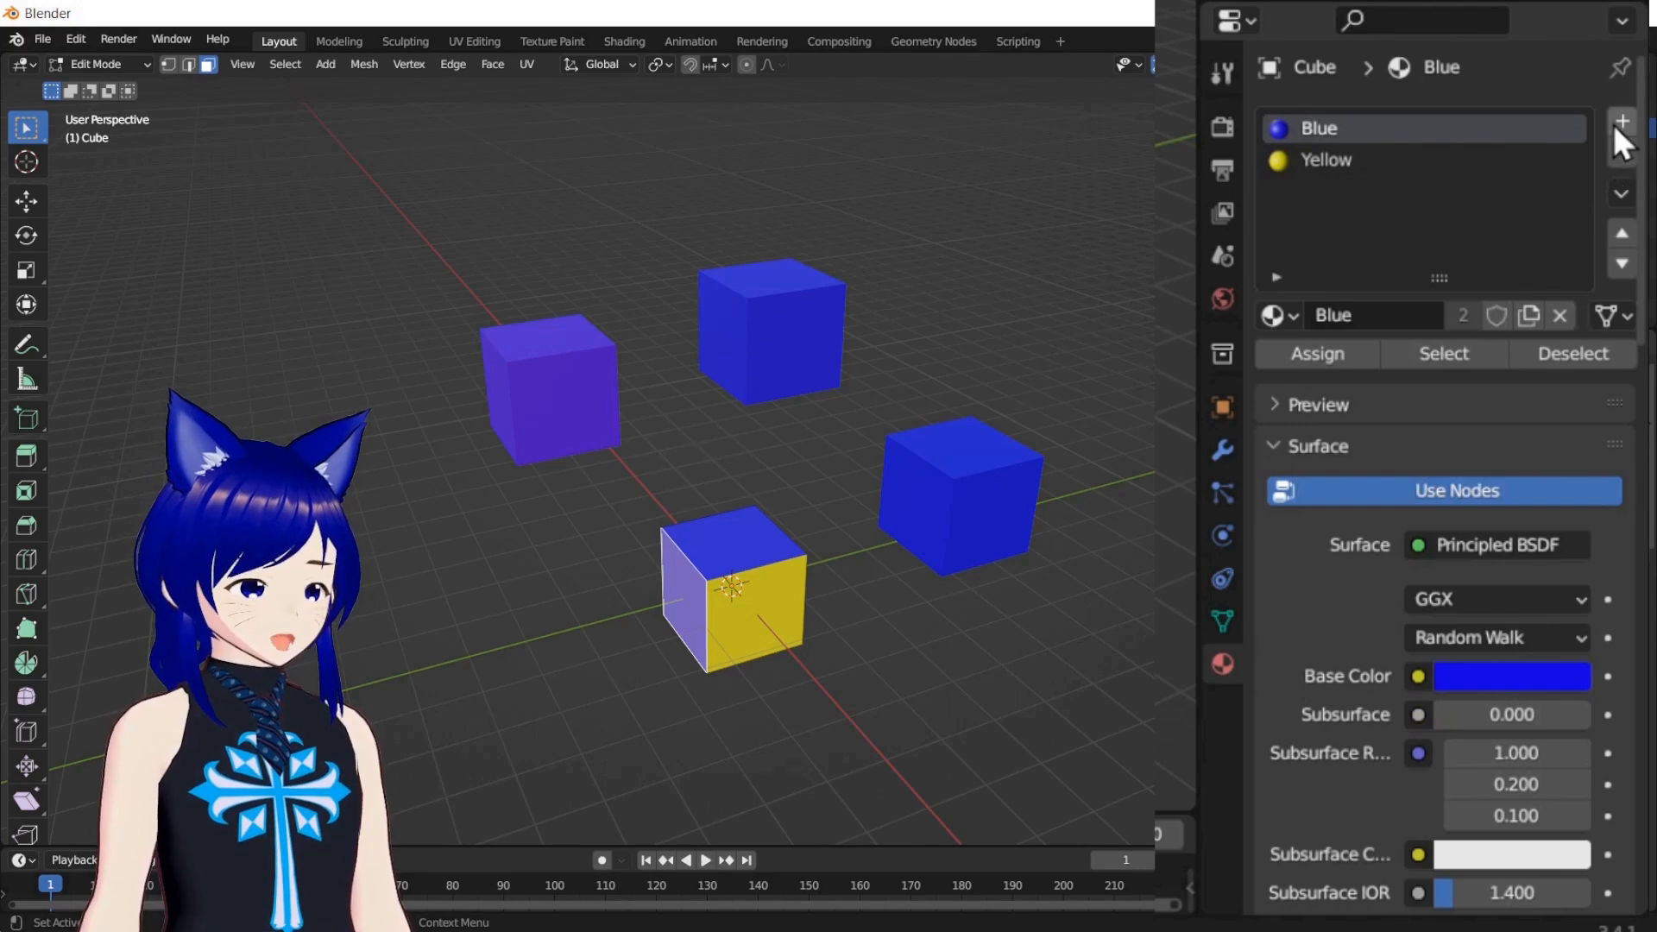
click(1620, 122)
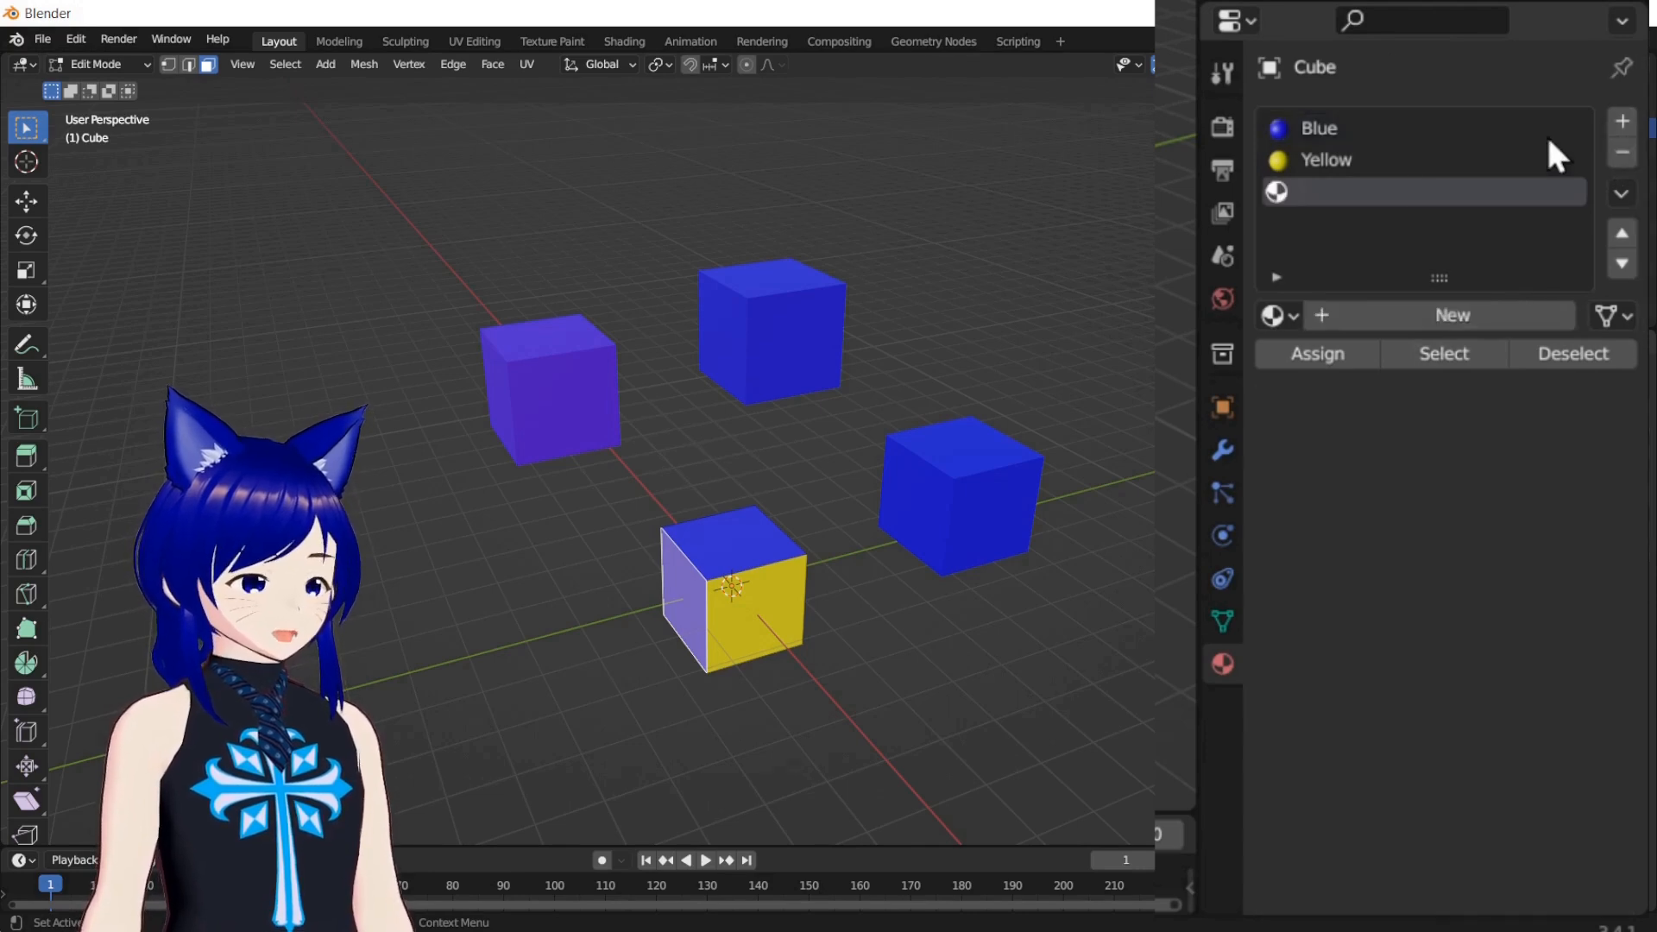
click(1375, 321)
click(1500, 673)
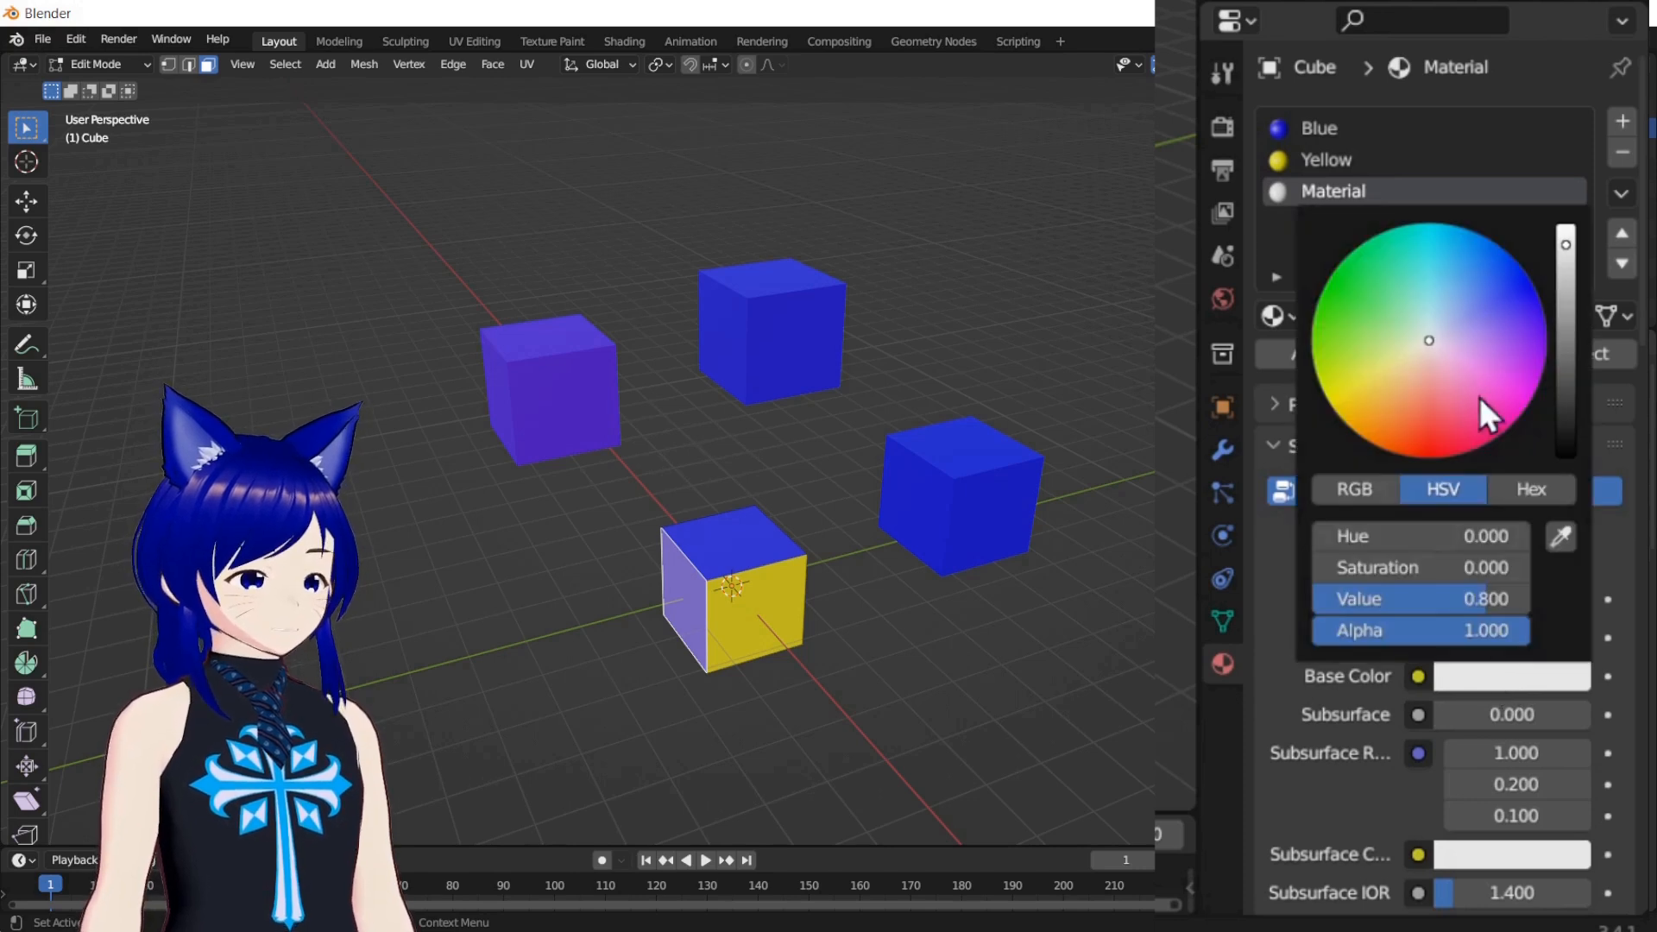
mouse_move(1417, 361)
mouse_down()
mouse_move(1329, 367)
mouse_move(1313, 322)
mouse_up()
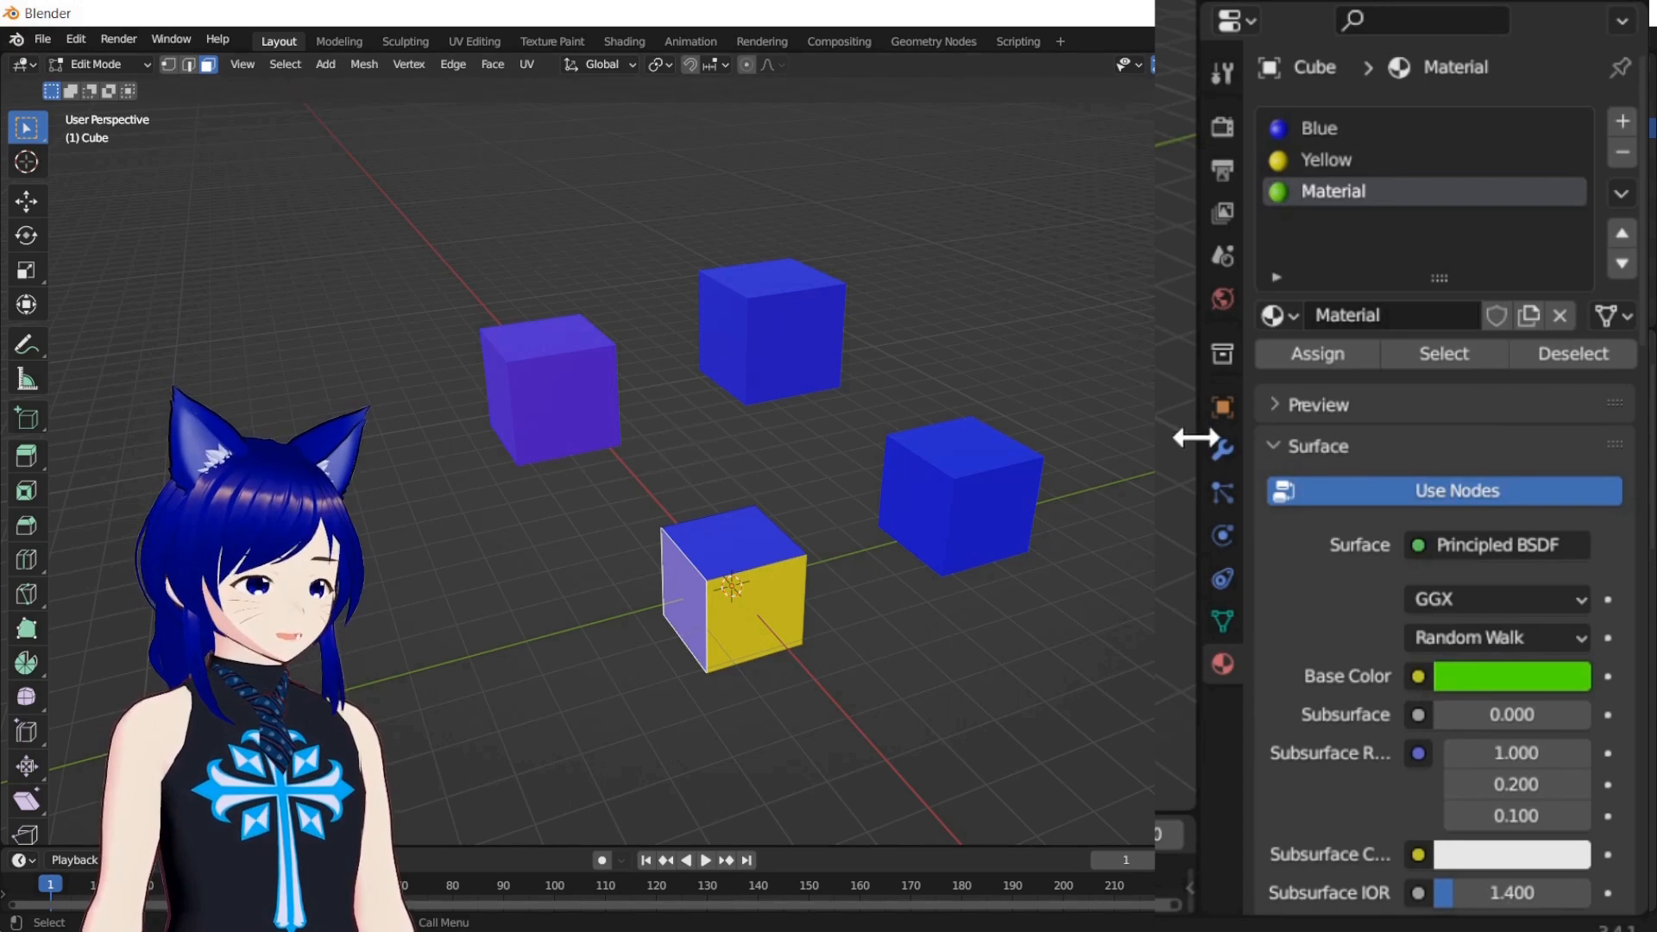
Assign the green material to the selected -Y face of the original Cube and return to Object Mode
click(1333, 352)
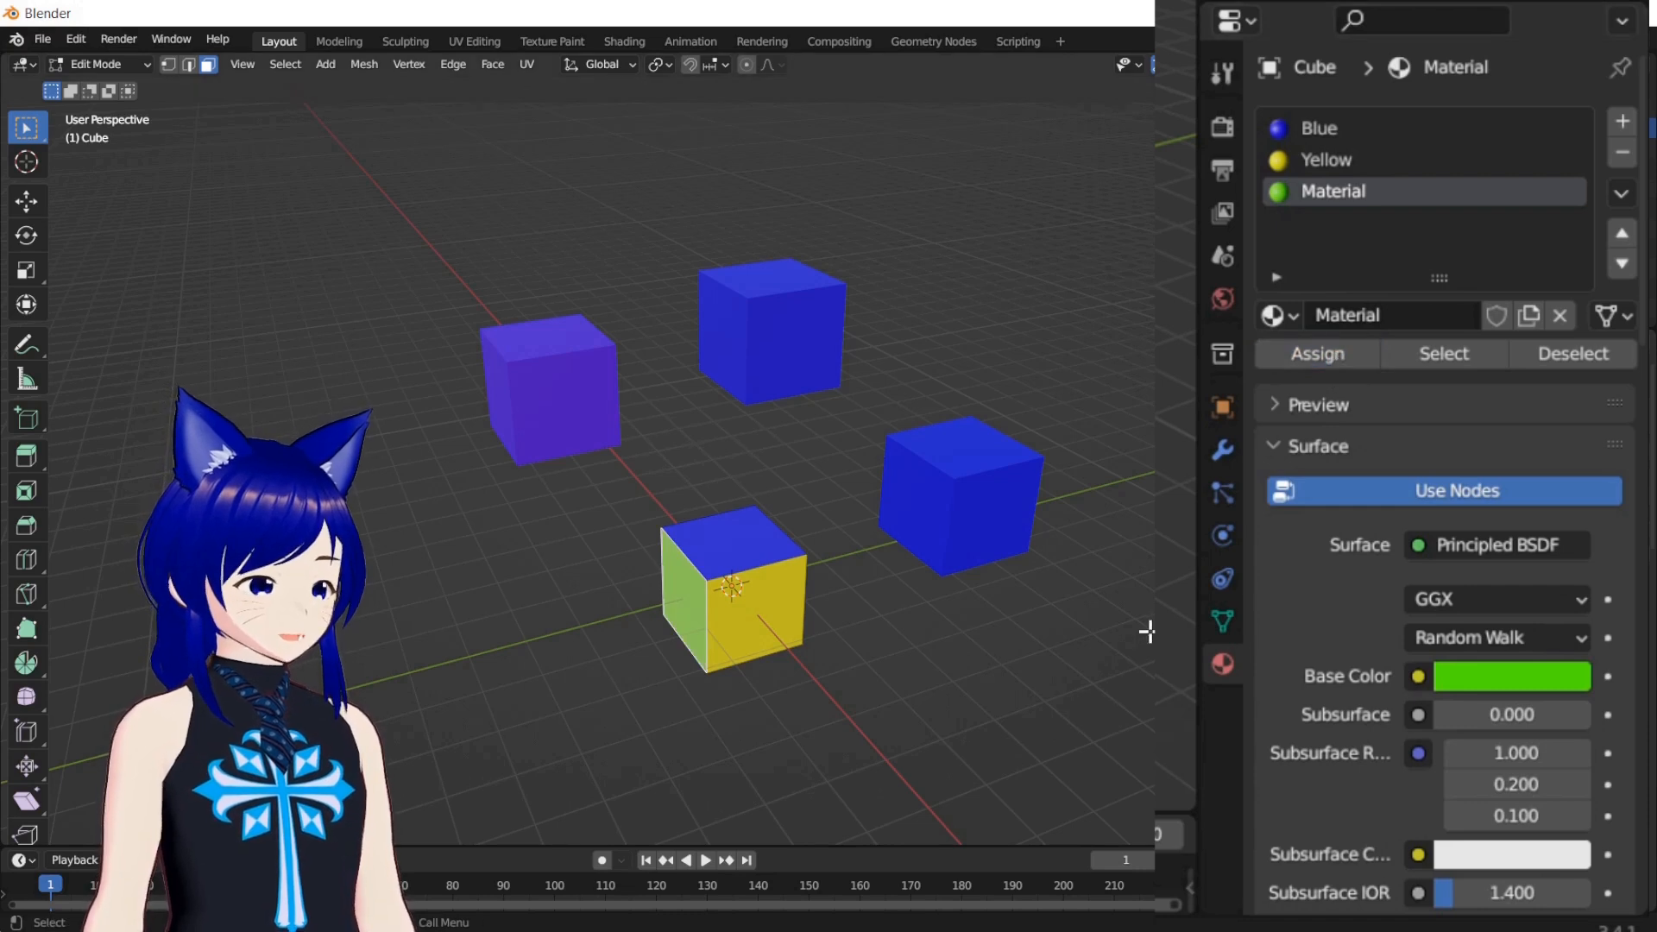
click(1018, 684)
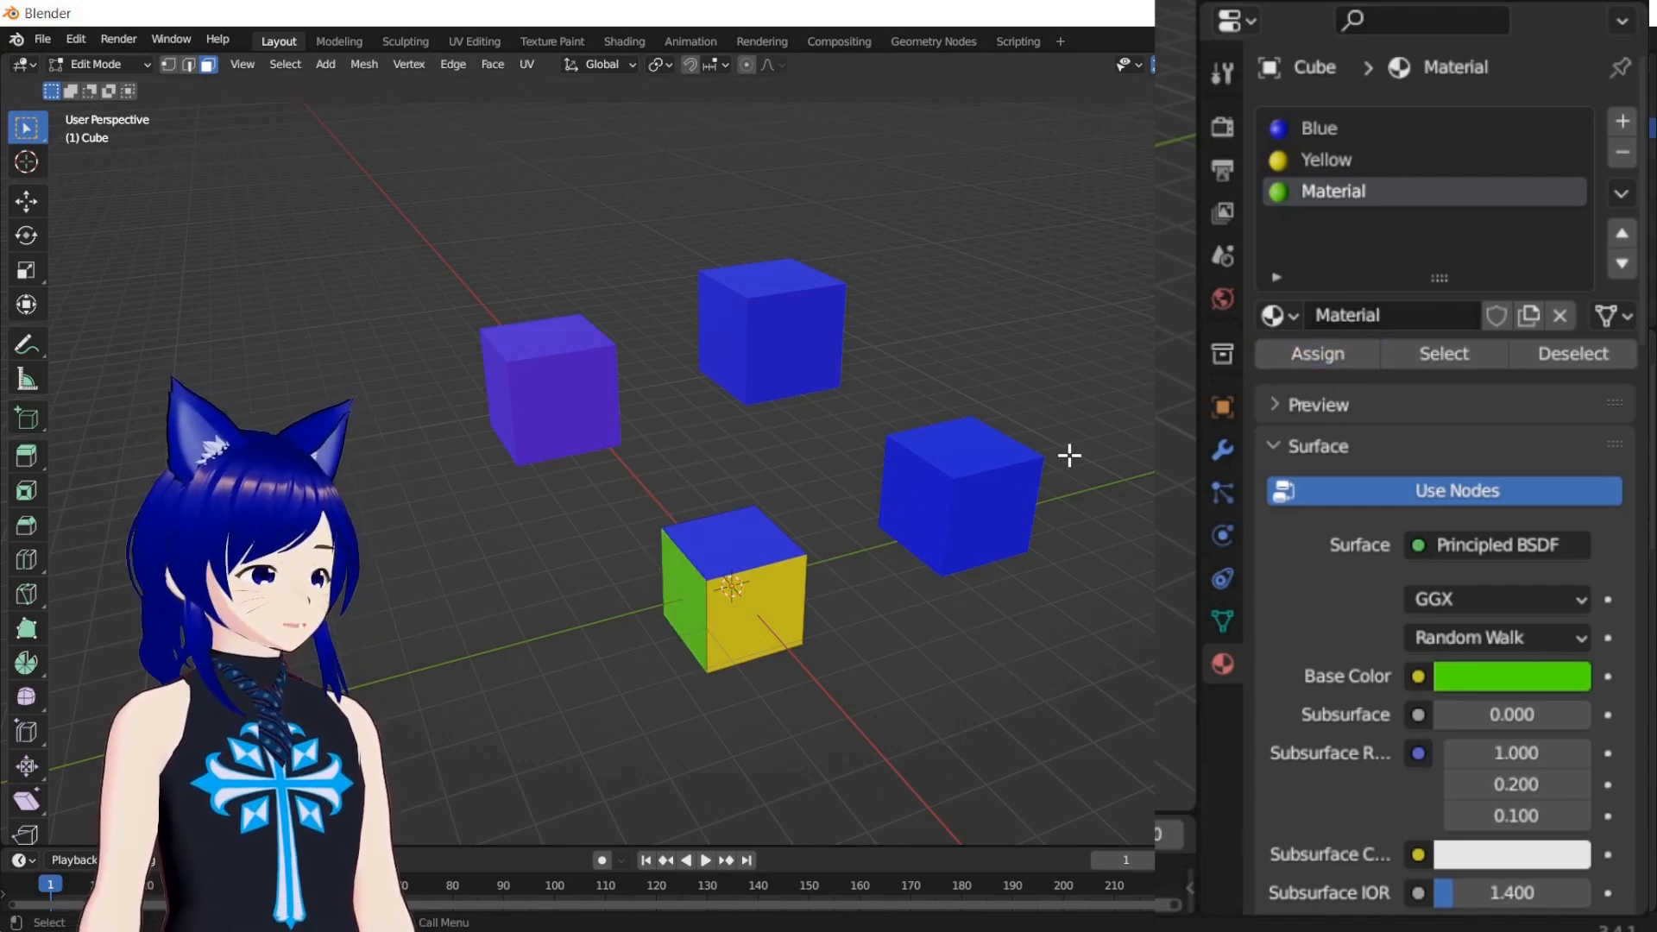
key(Tab)
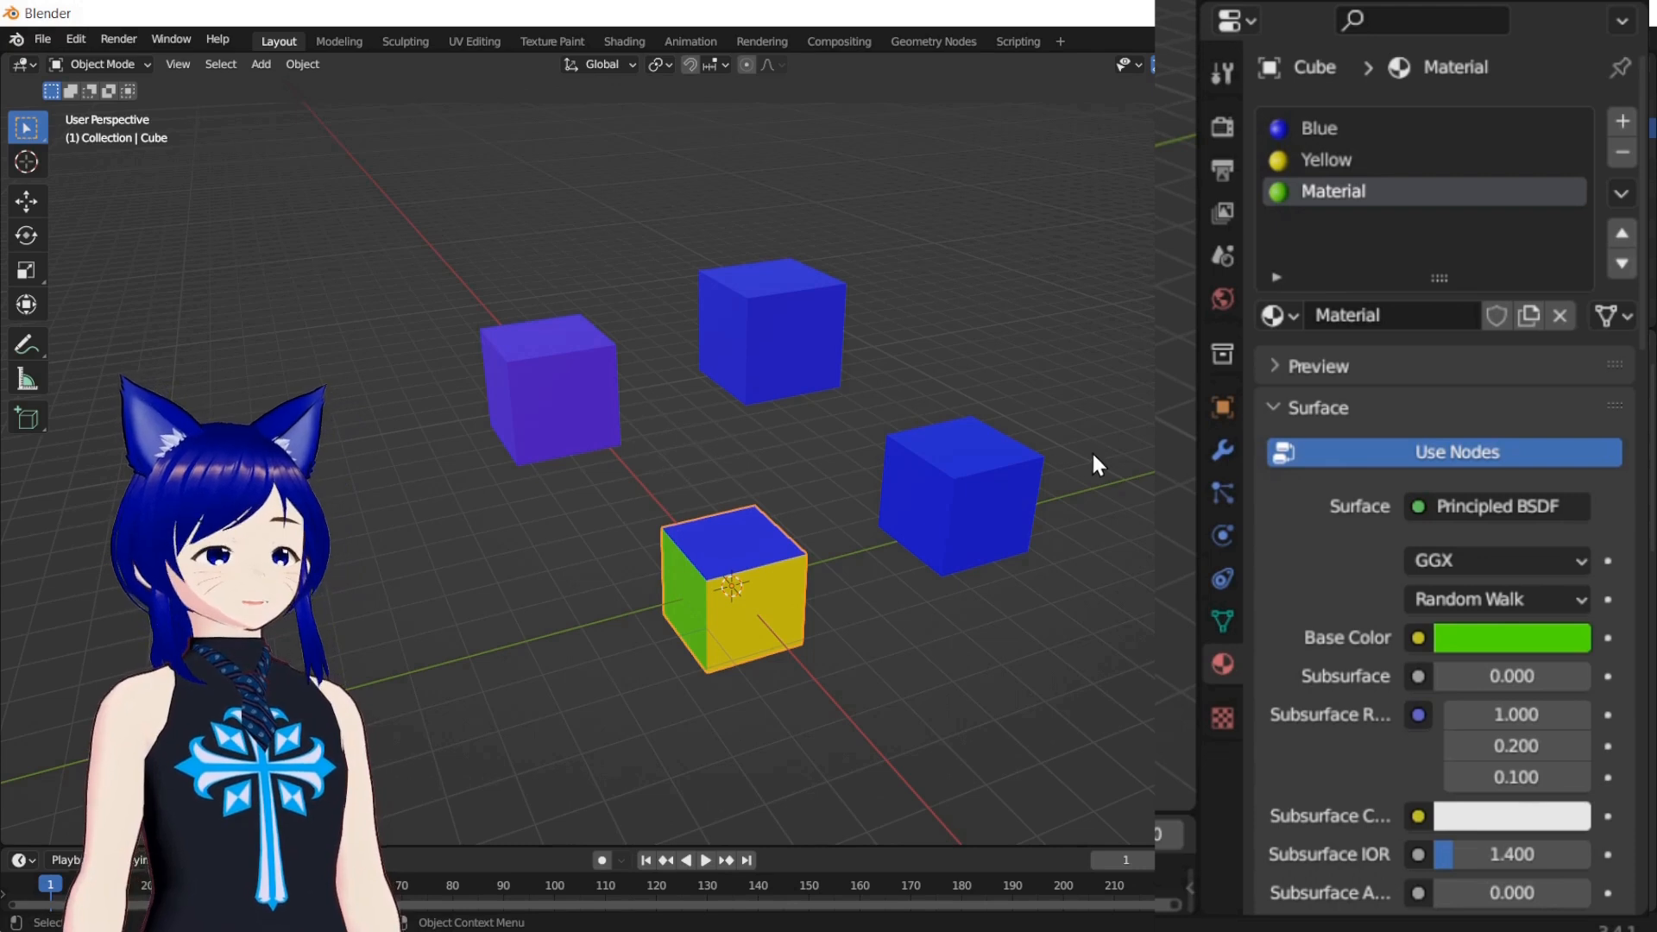
click(1509, 638)
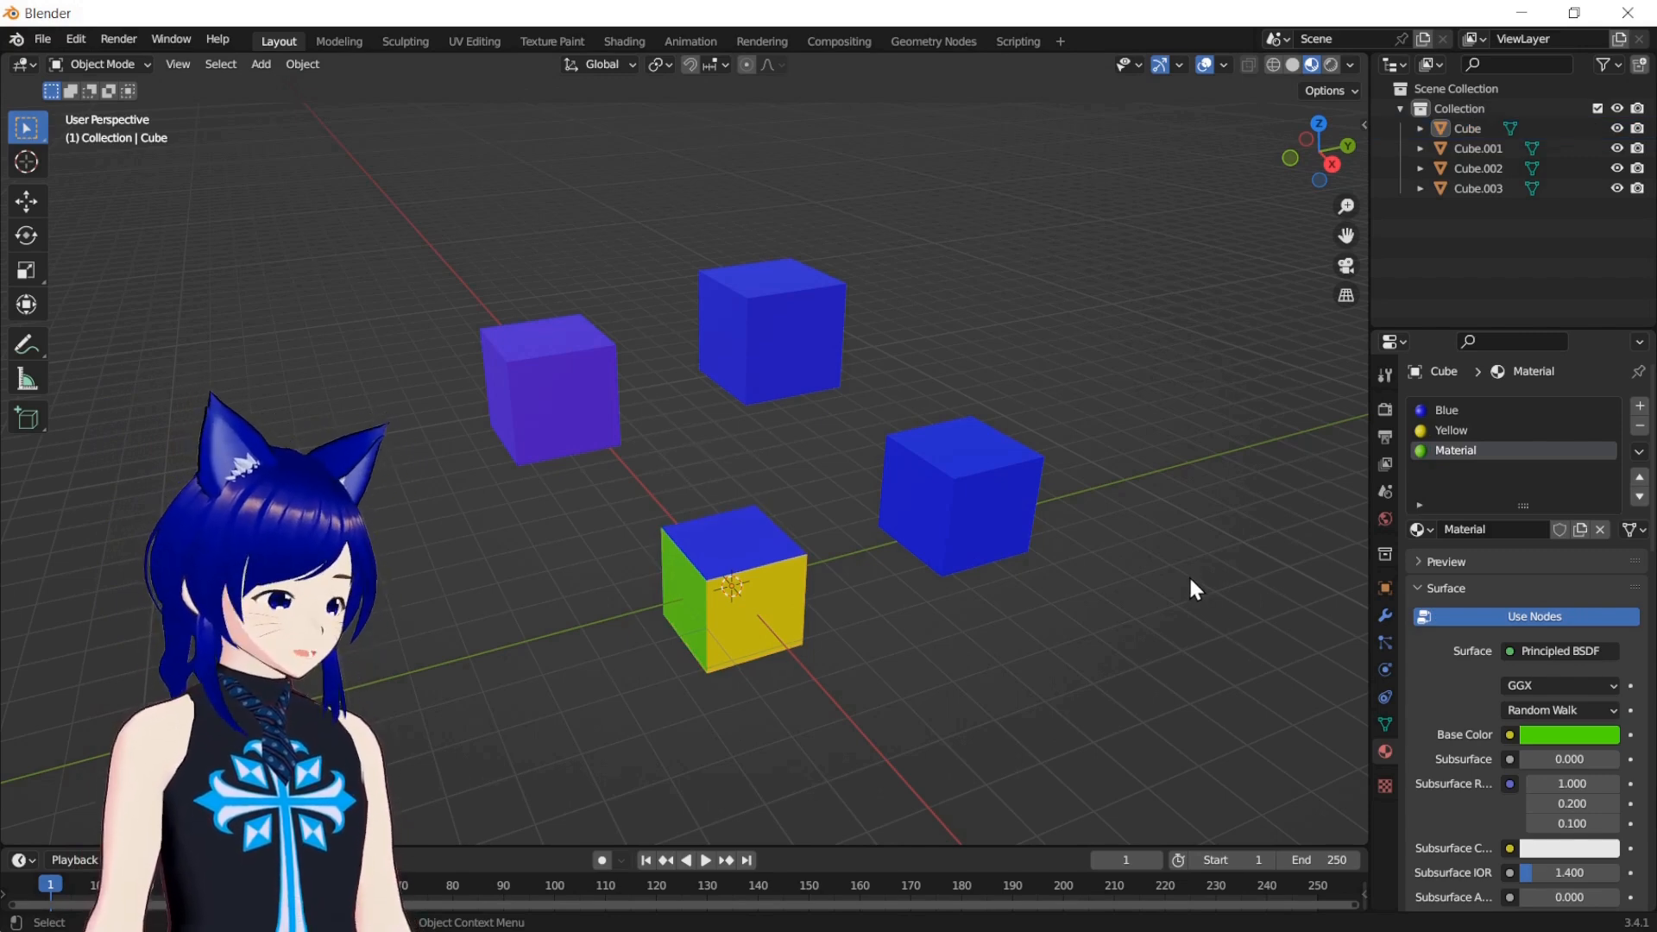
Add a cylinder mesh to the right of the rear blue cube and give it the existing green material named Material
key(shift+a)
mouse_move(1183, 557)
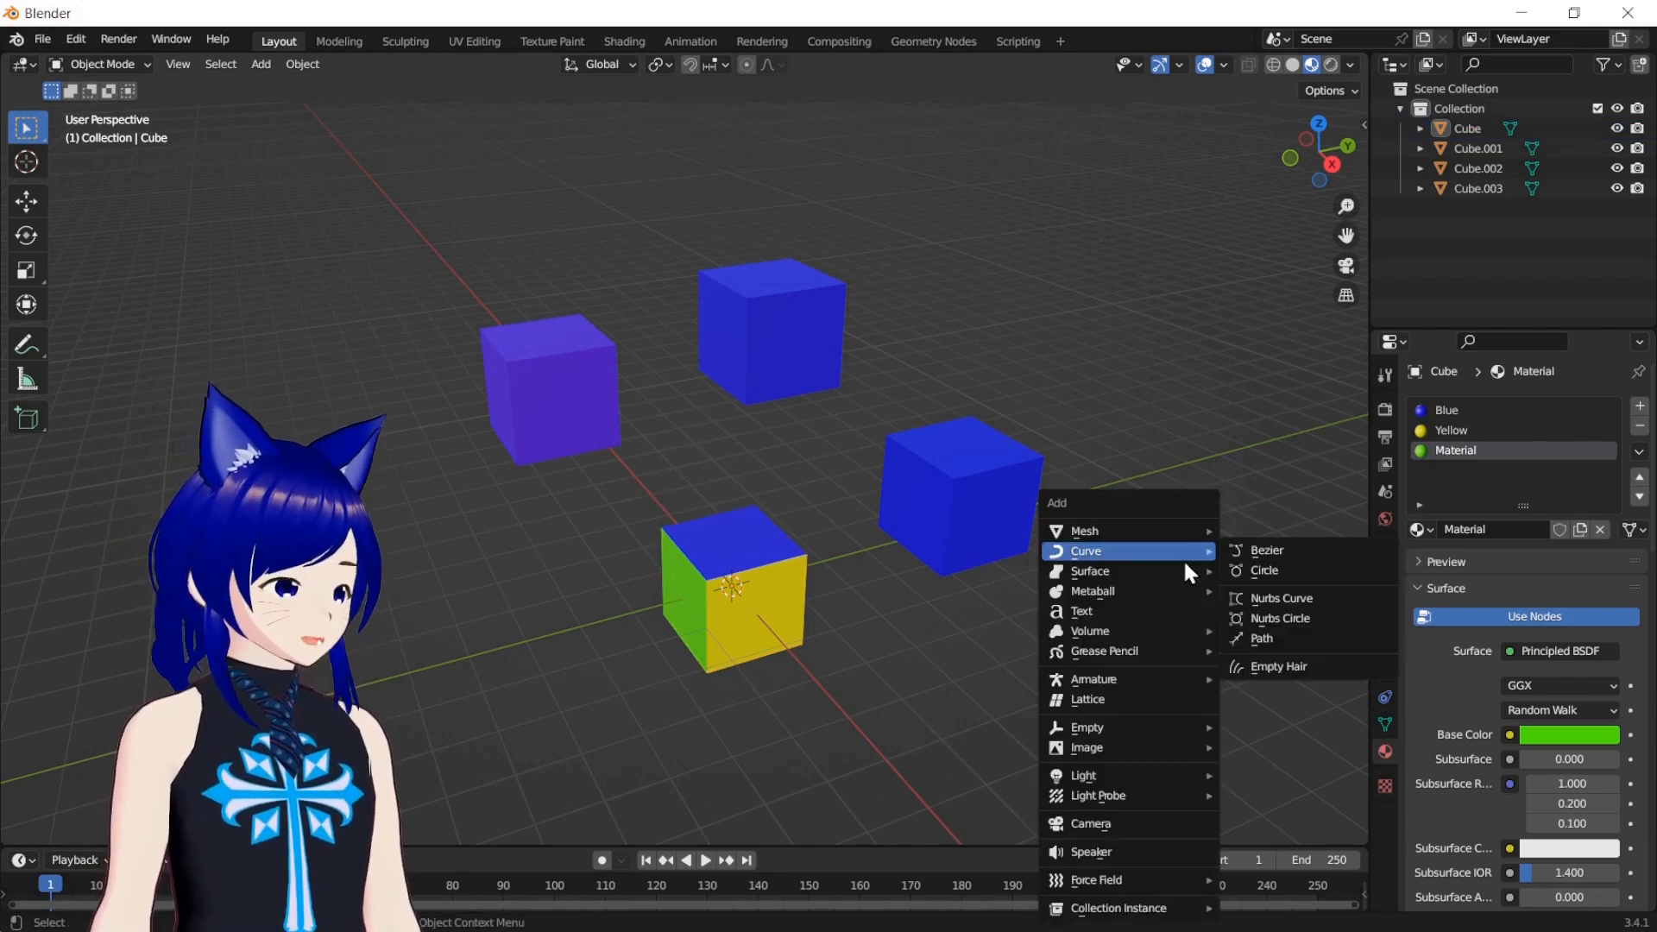
mouse_move(1165, 530)
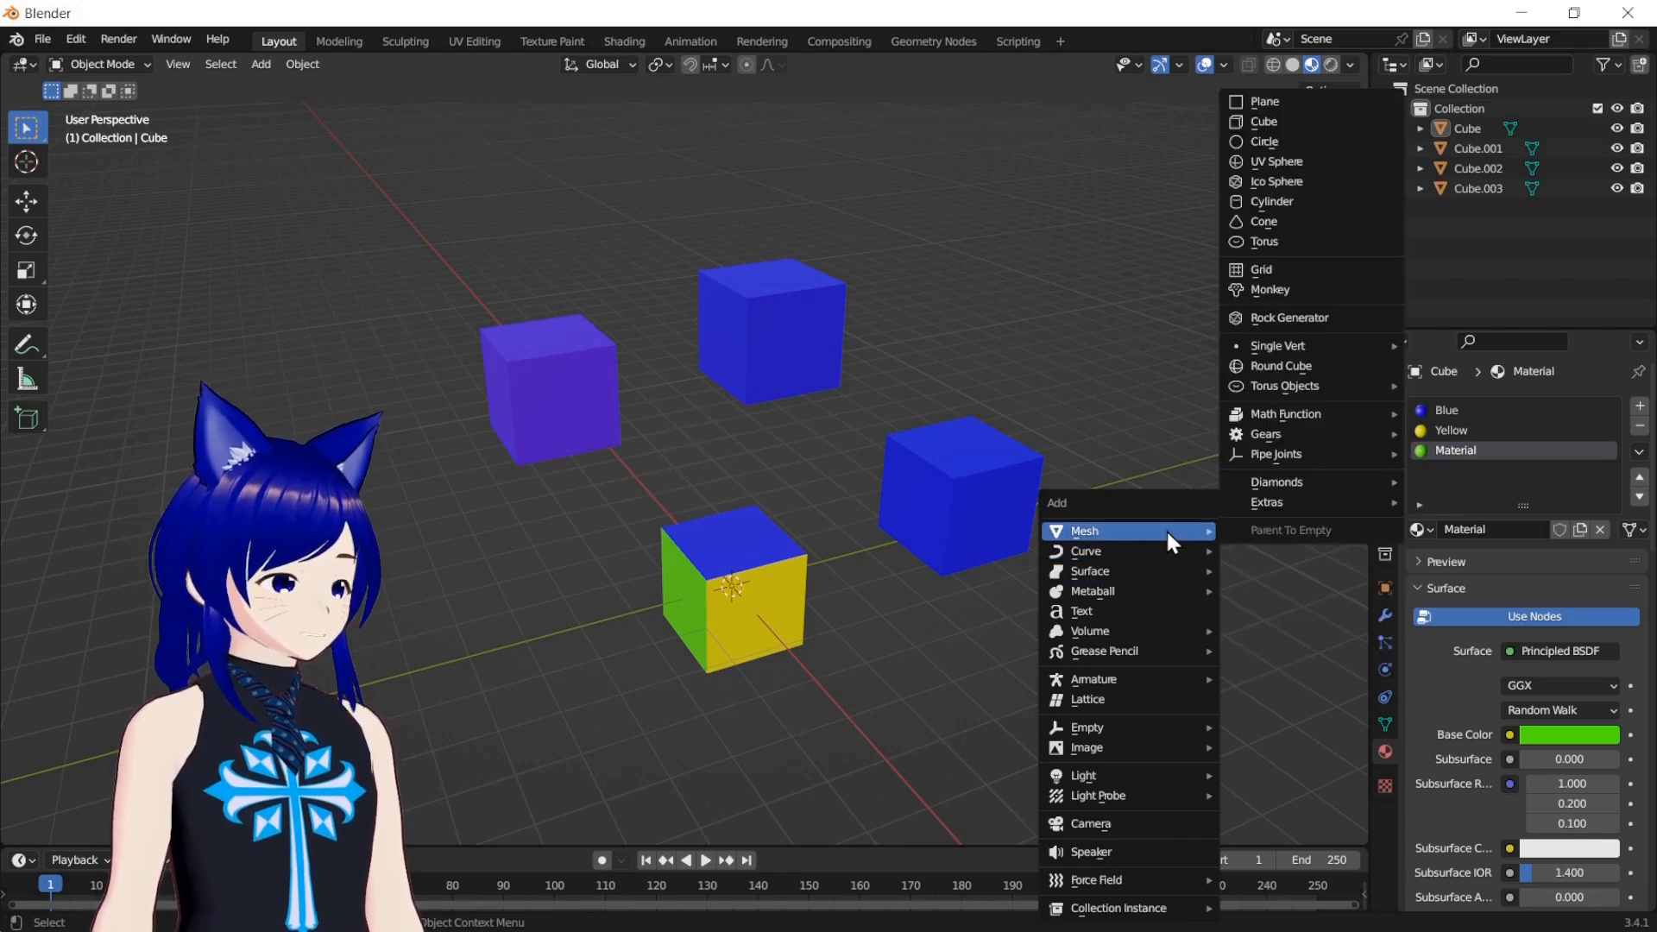
mouse_move(1297, 448)
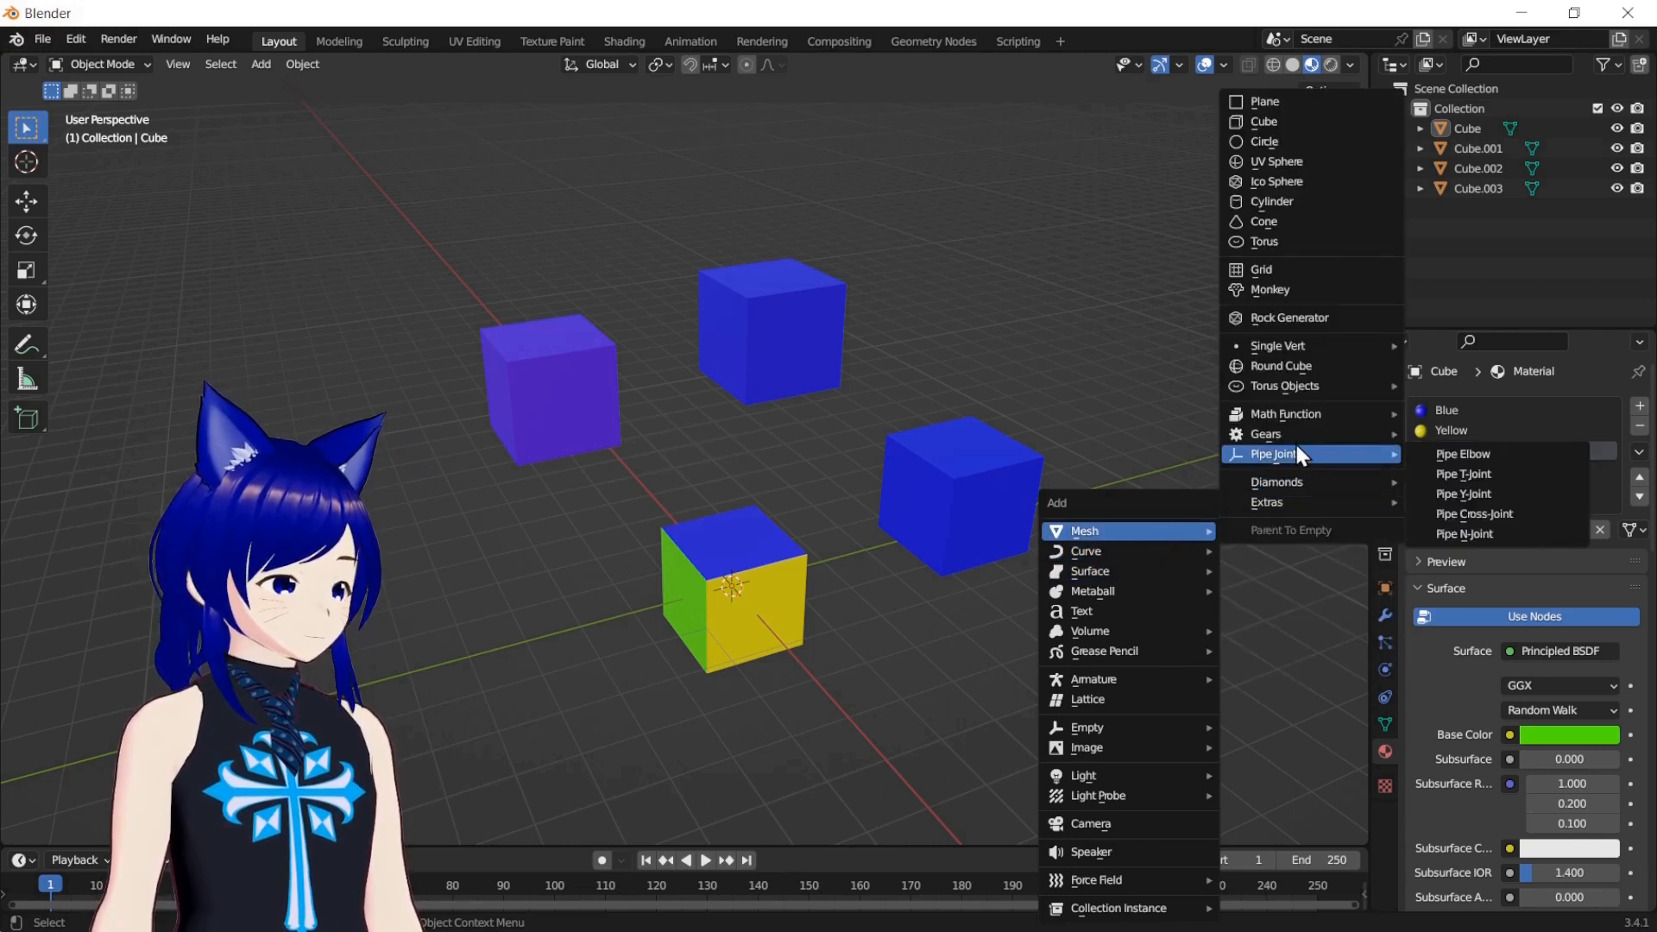
click(1282, 203)
key(g)
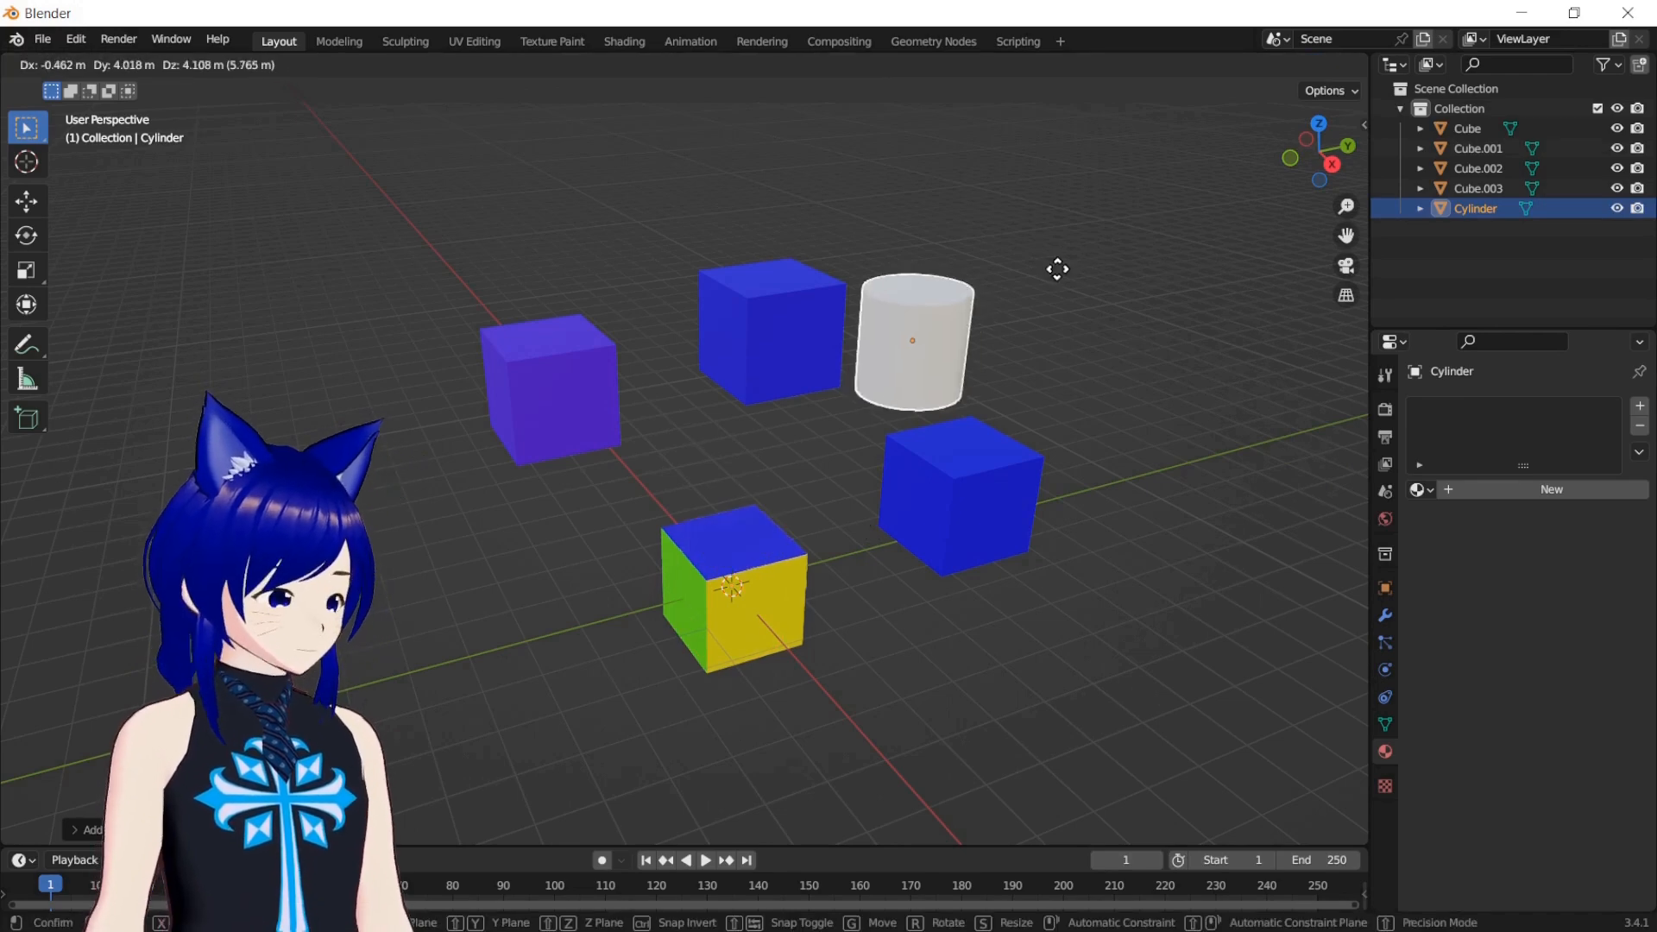
click(1139, 233)
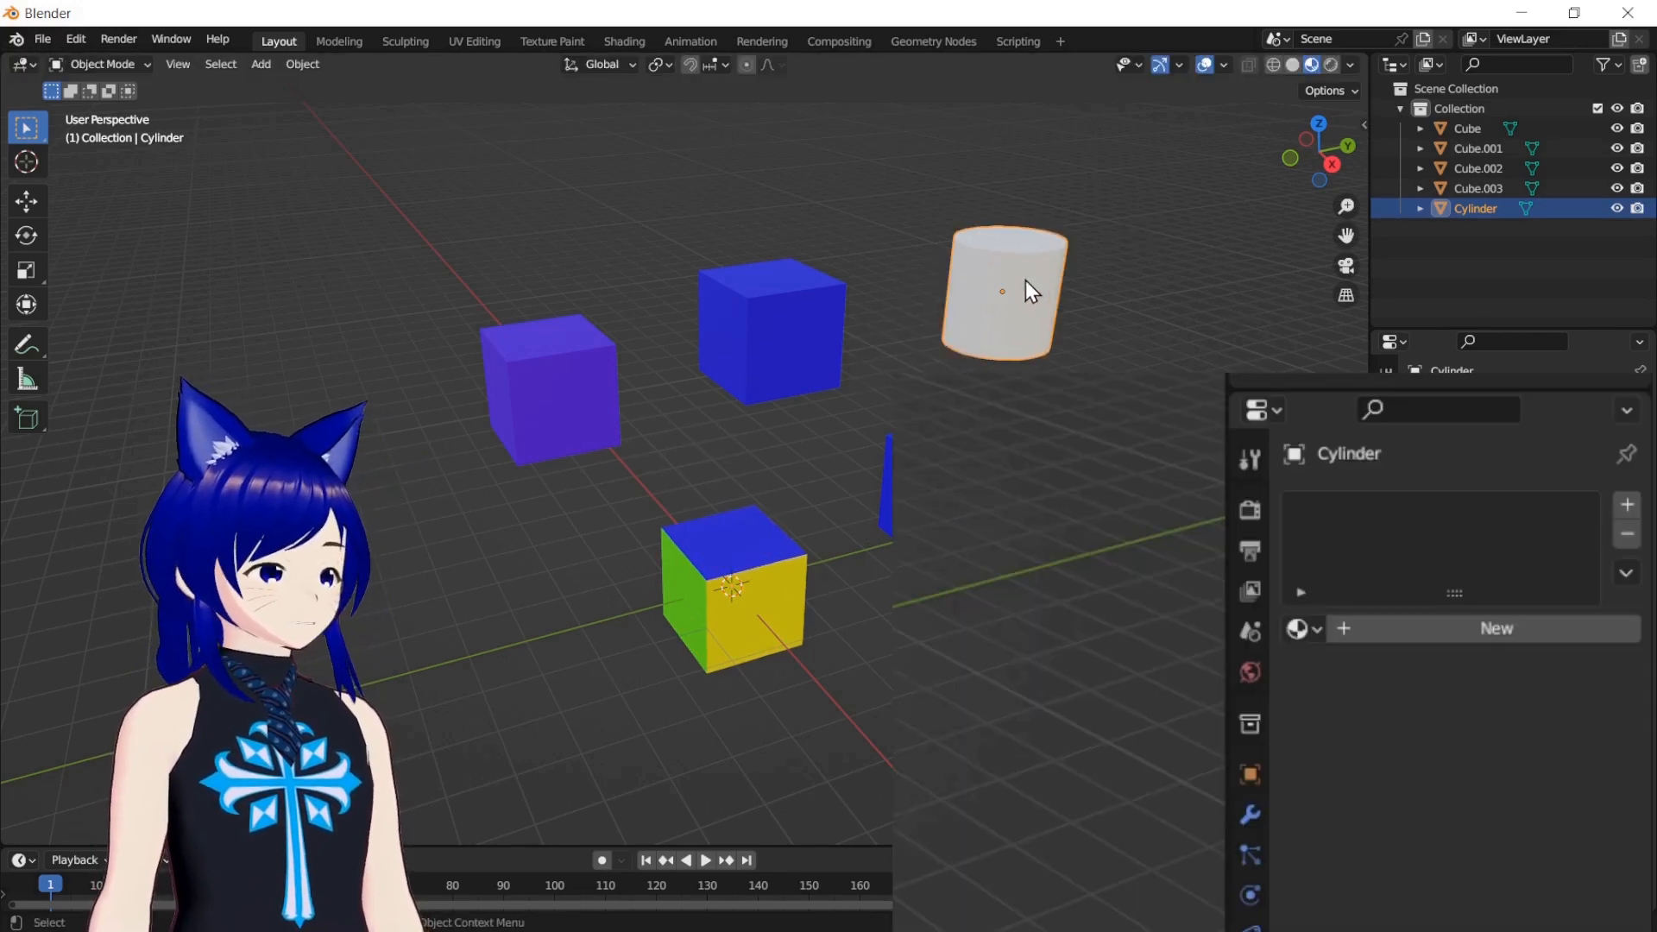
click(1317, 636)
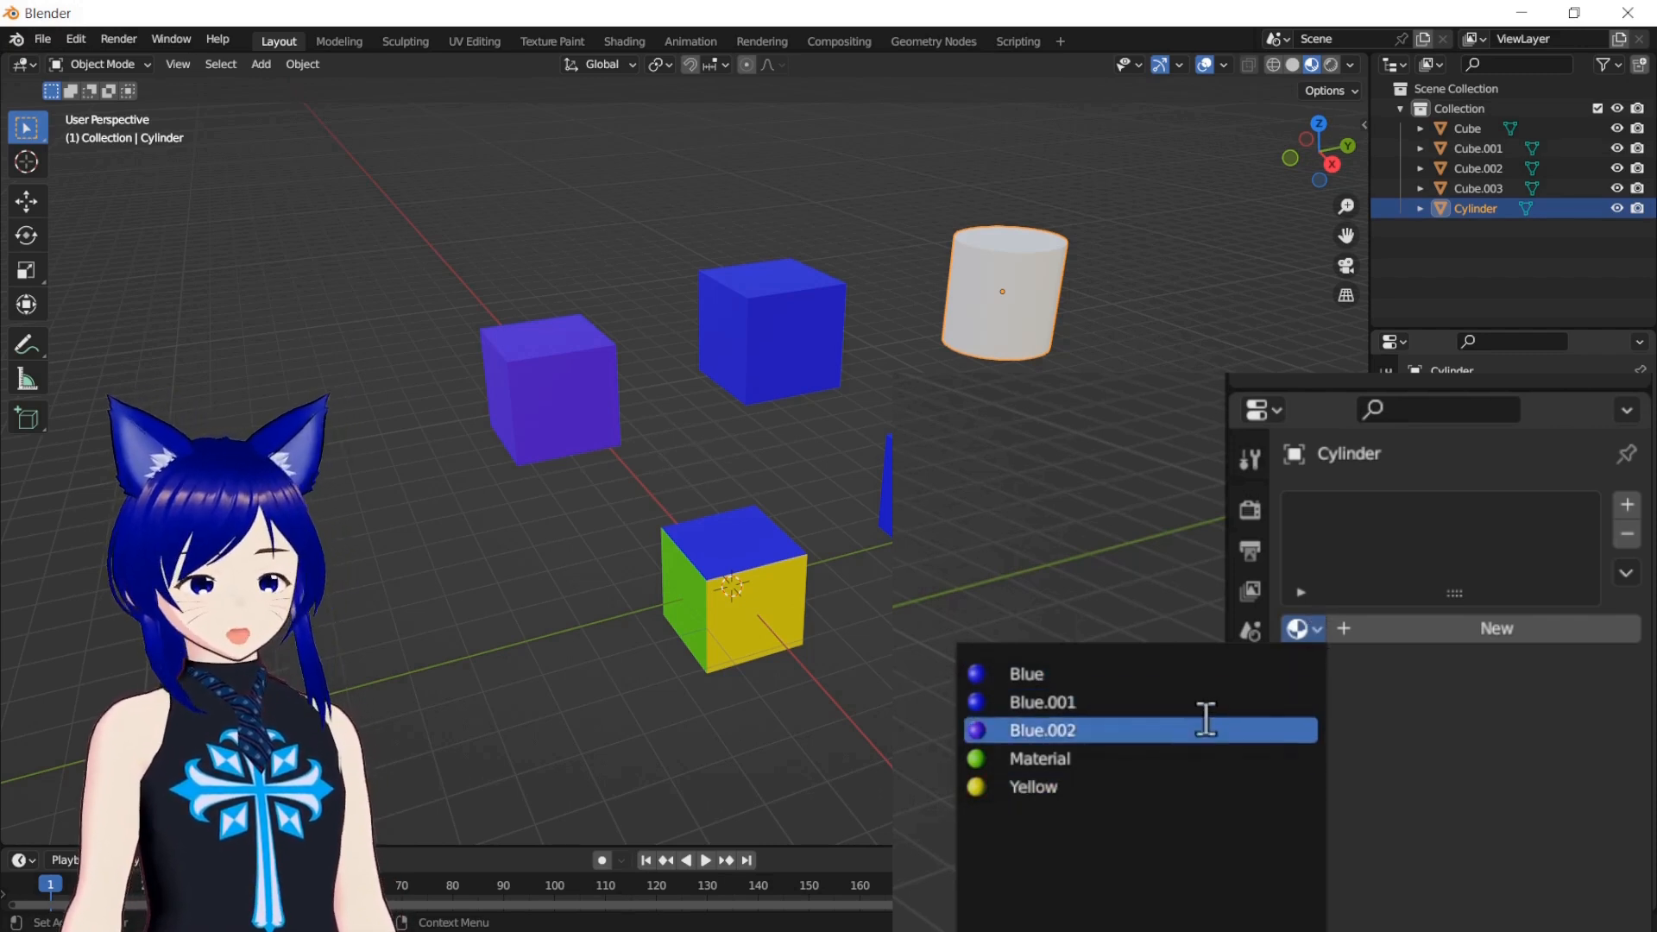
click(1179, 761)
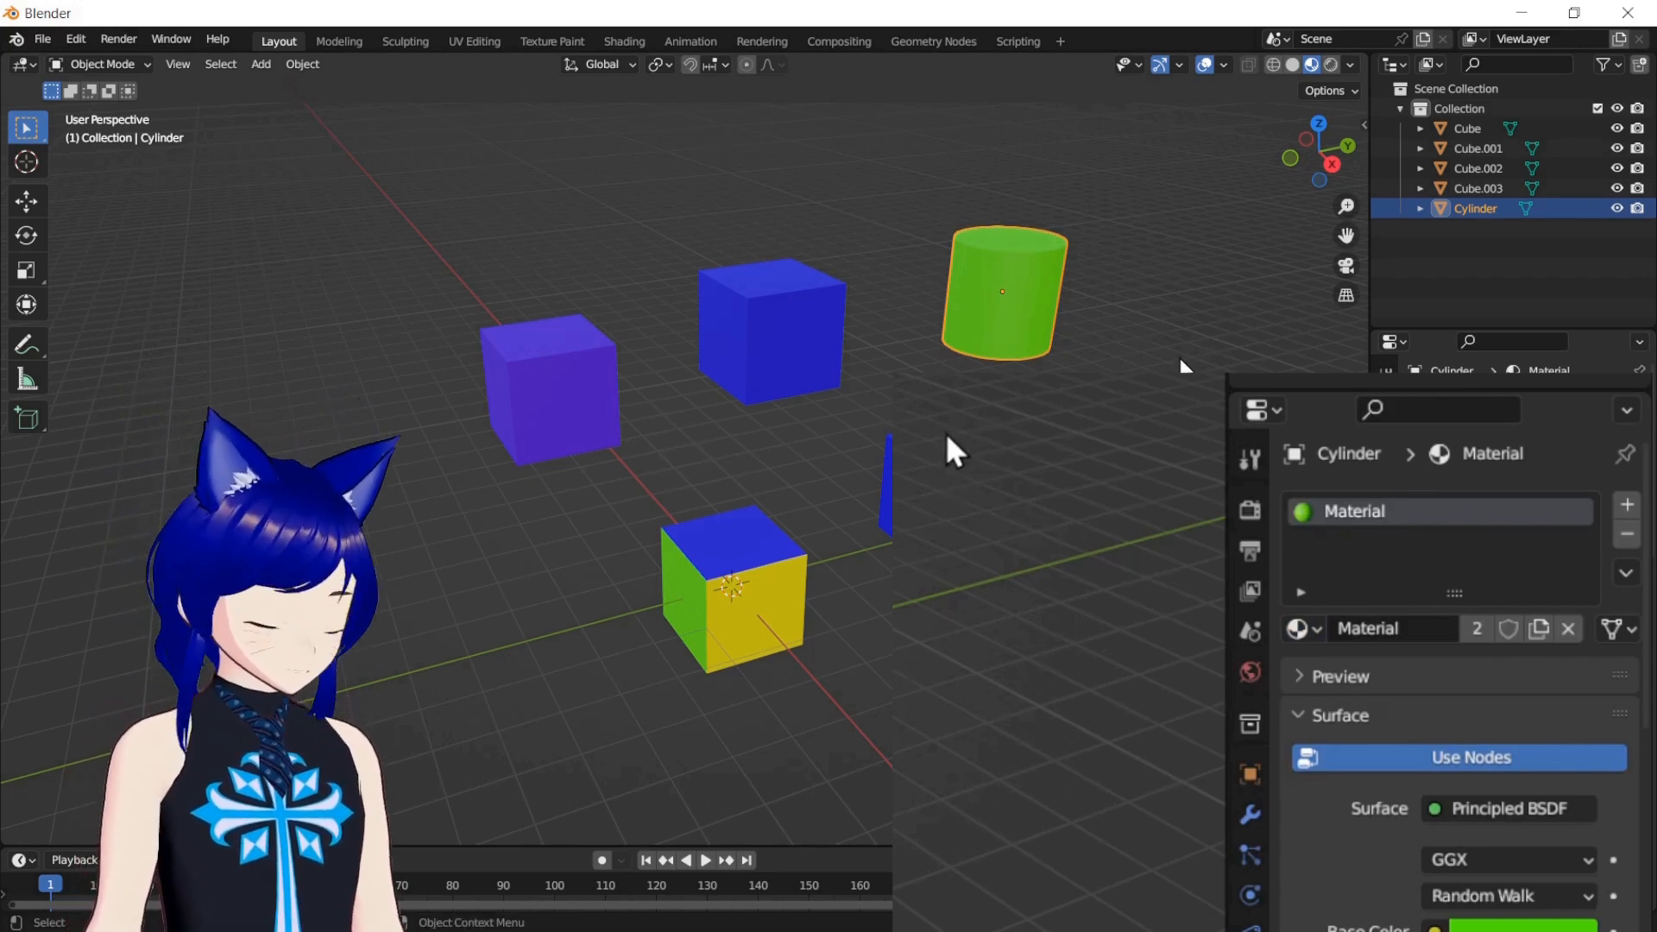
In Edit Mode, assign the existing Blue.001 material from a second slot to a band of the cylinder's front side faces
key(Tab)
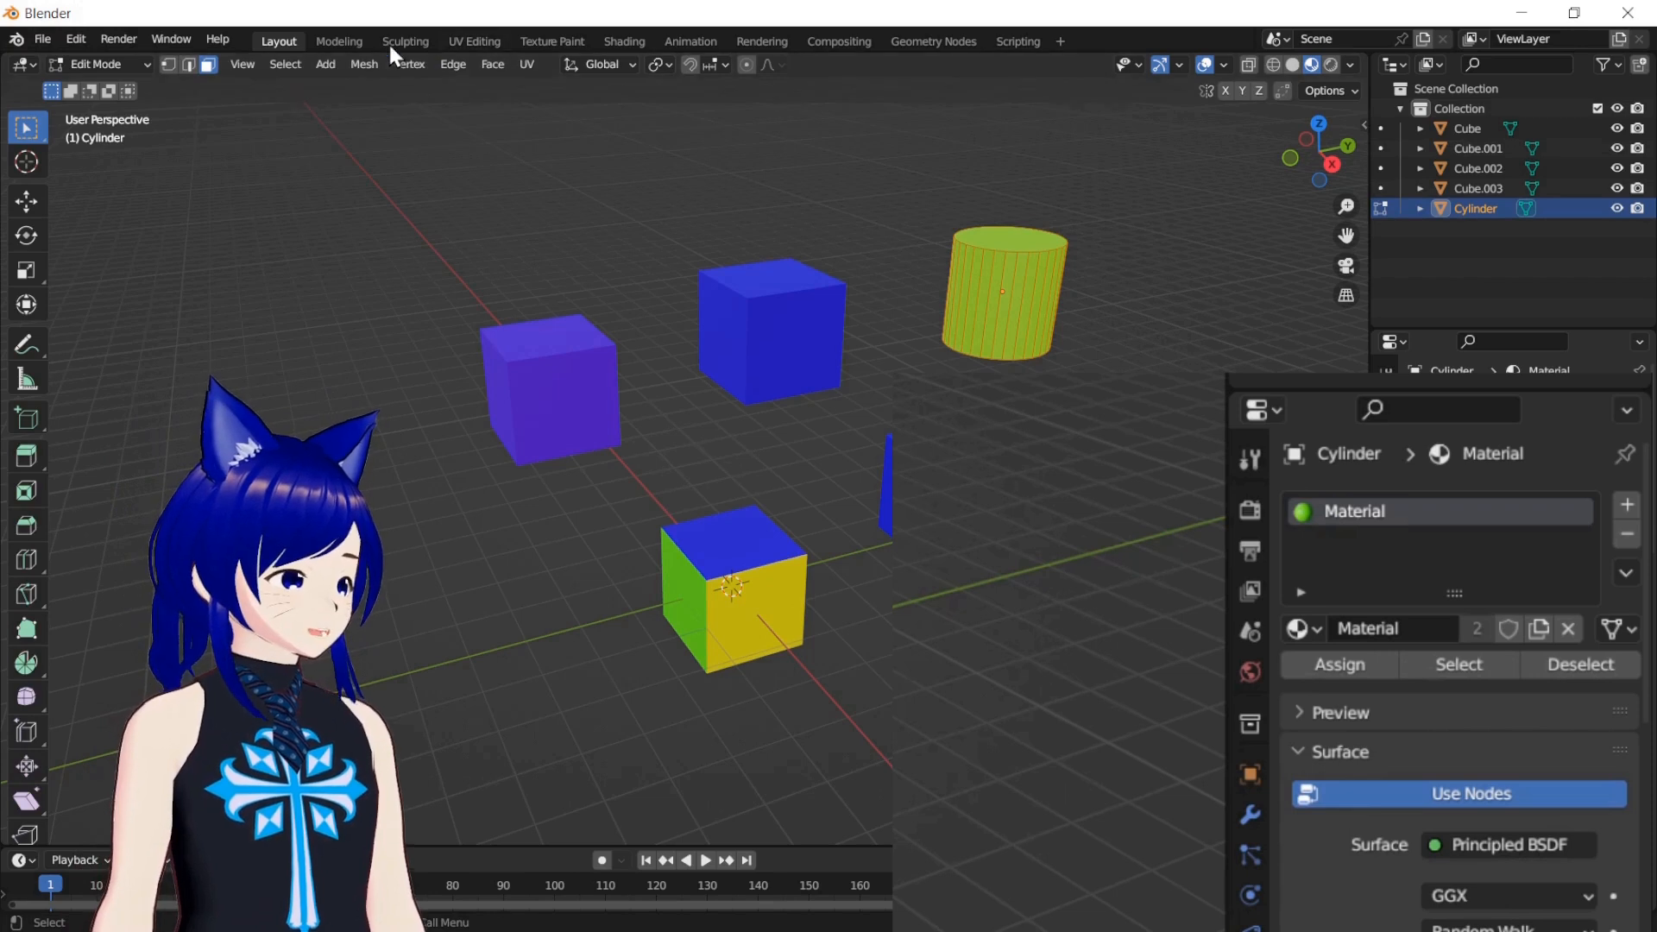
click(836, 215)
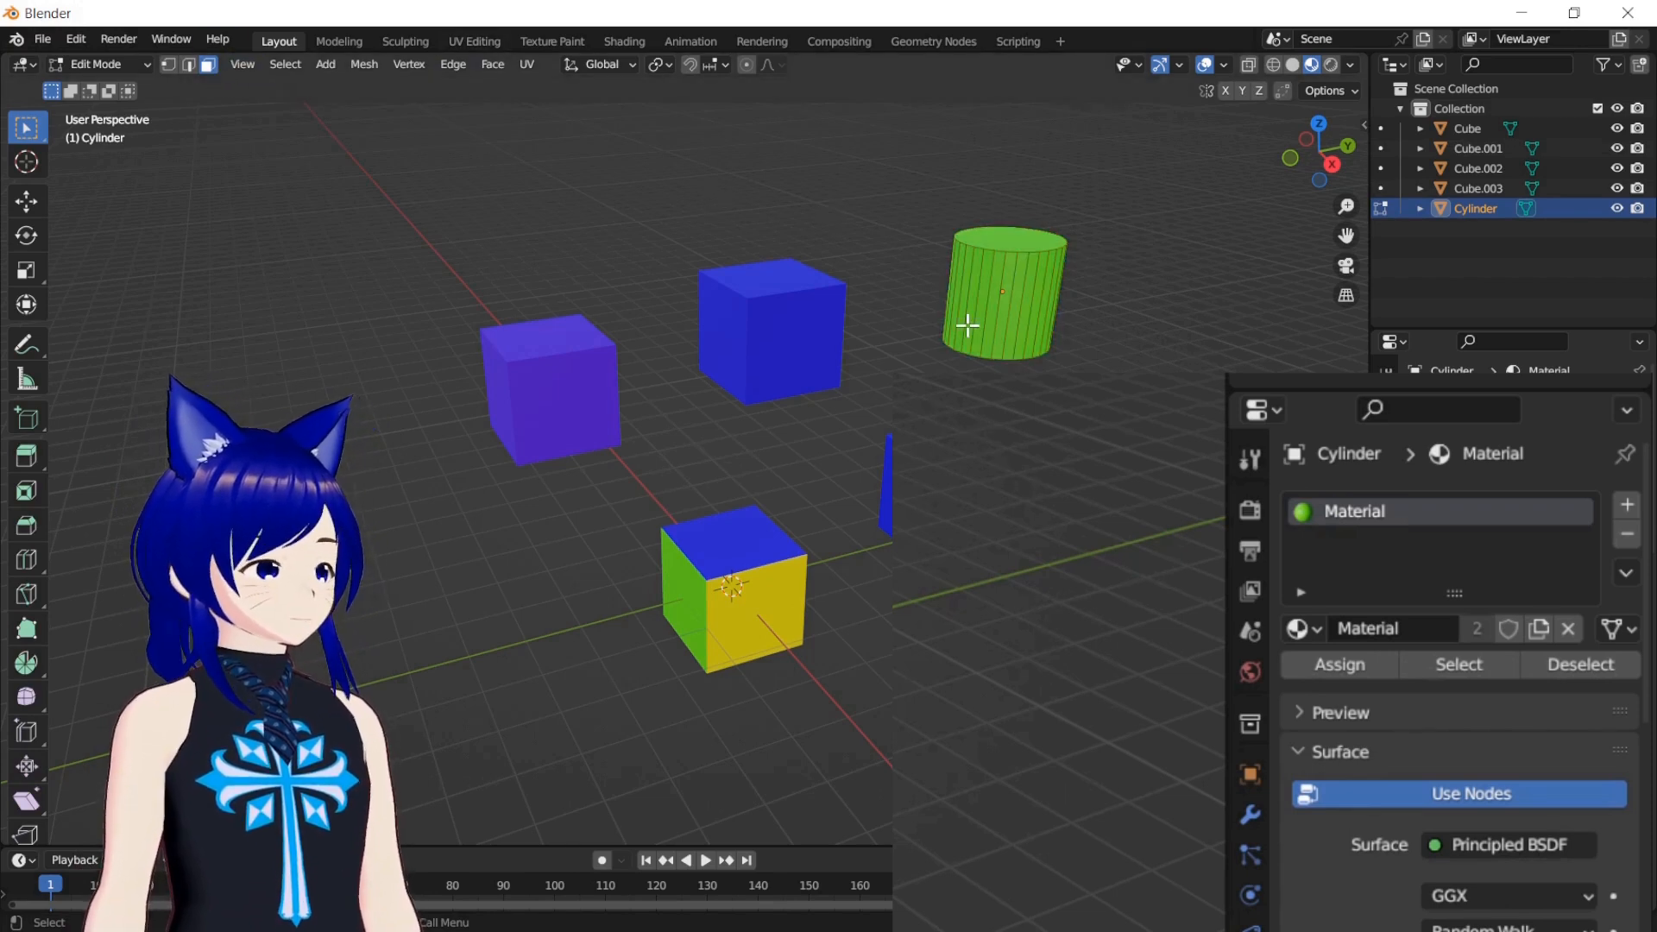
mouse_move(997, 322)
mouse_down()
mouse_move(1044, 301)
mouse_move(1003, 311)
mouse_move(985, 294)
mouse_up()
click(1113, 347)
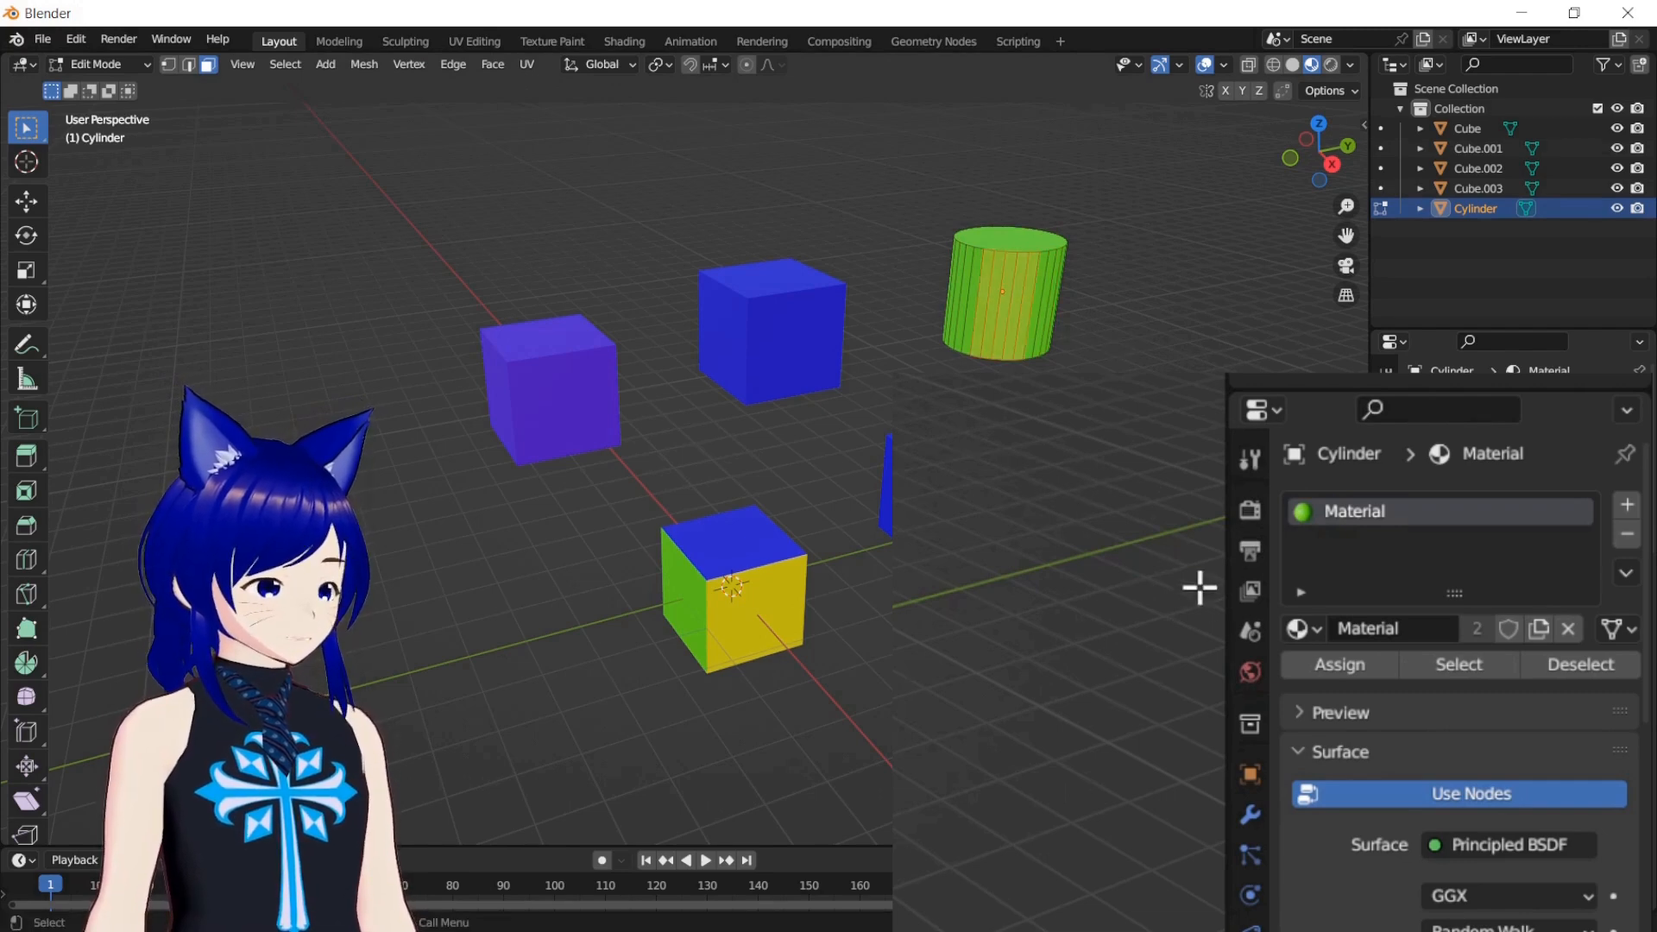
click(1625, 505)
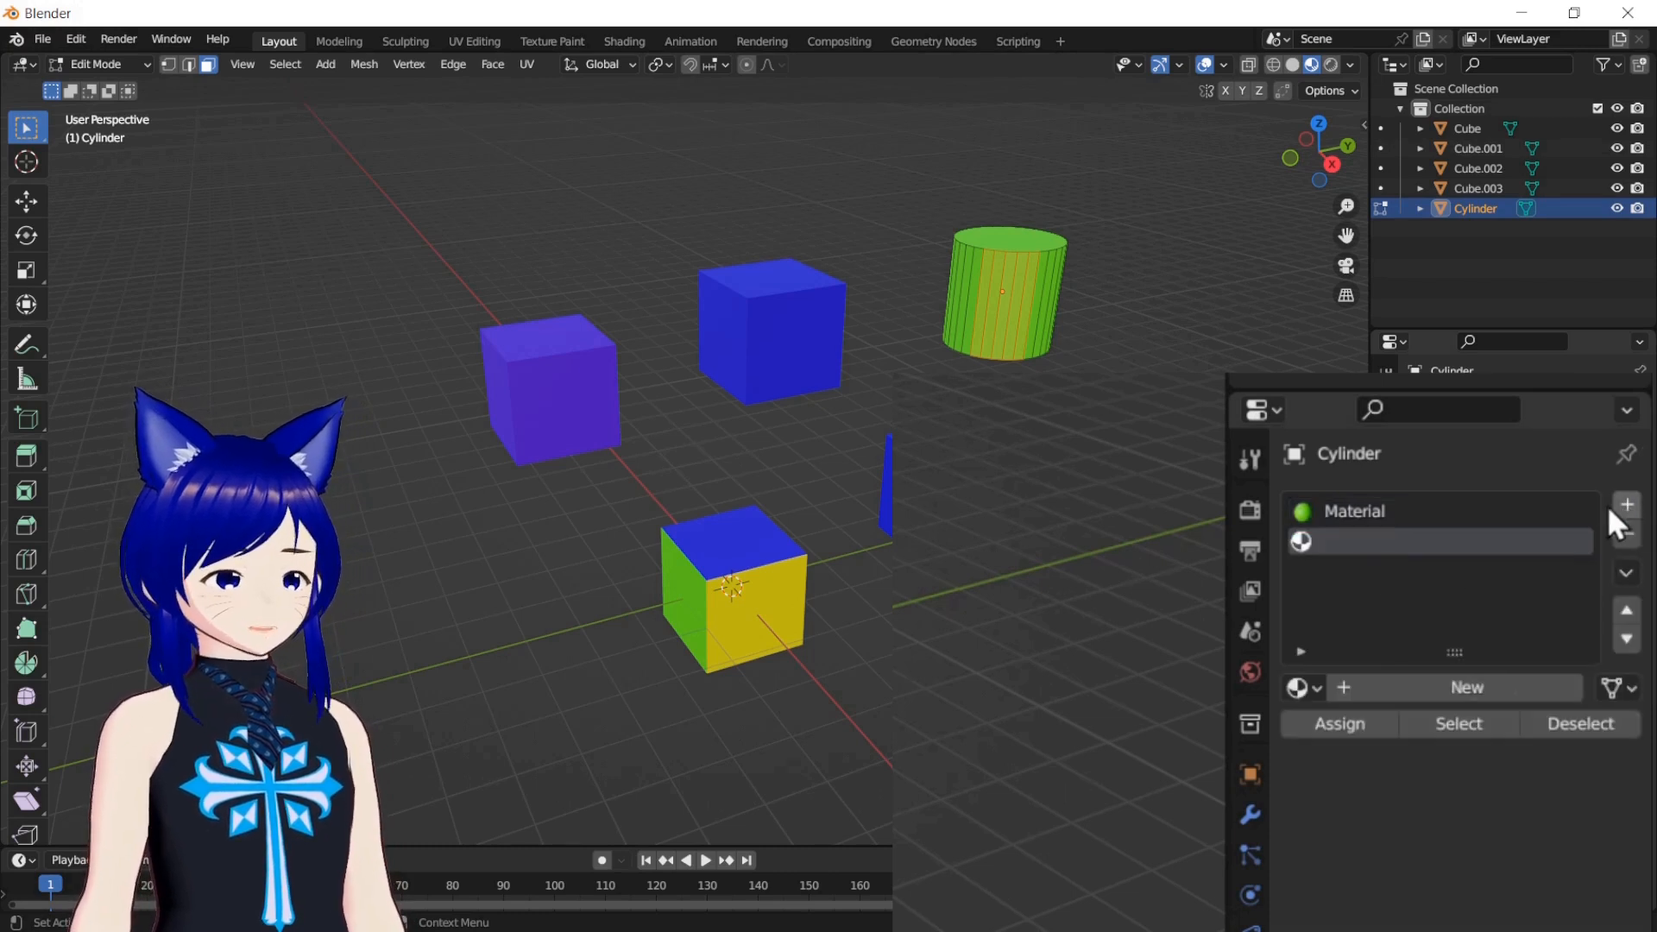
click(1310, 693)
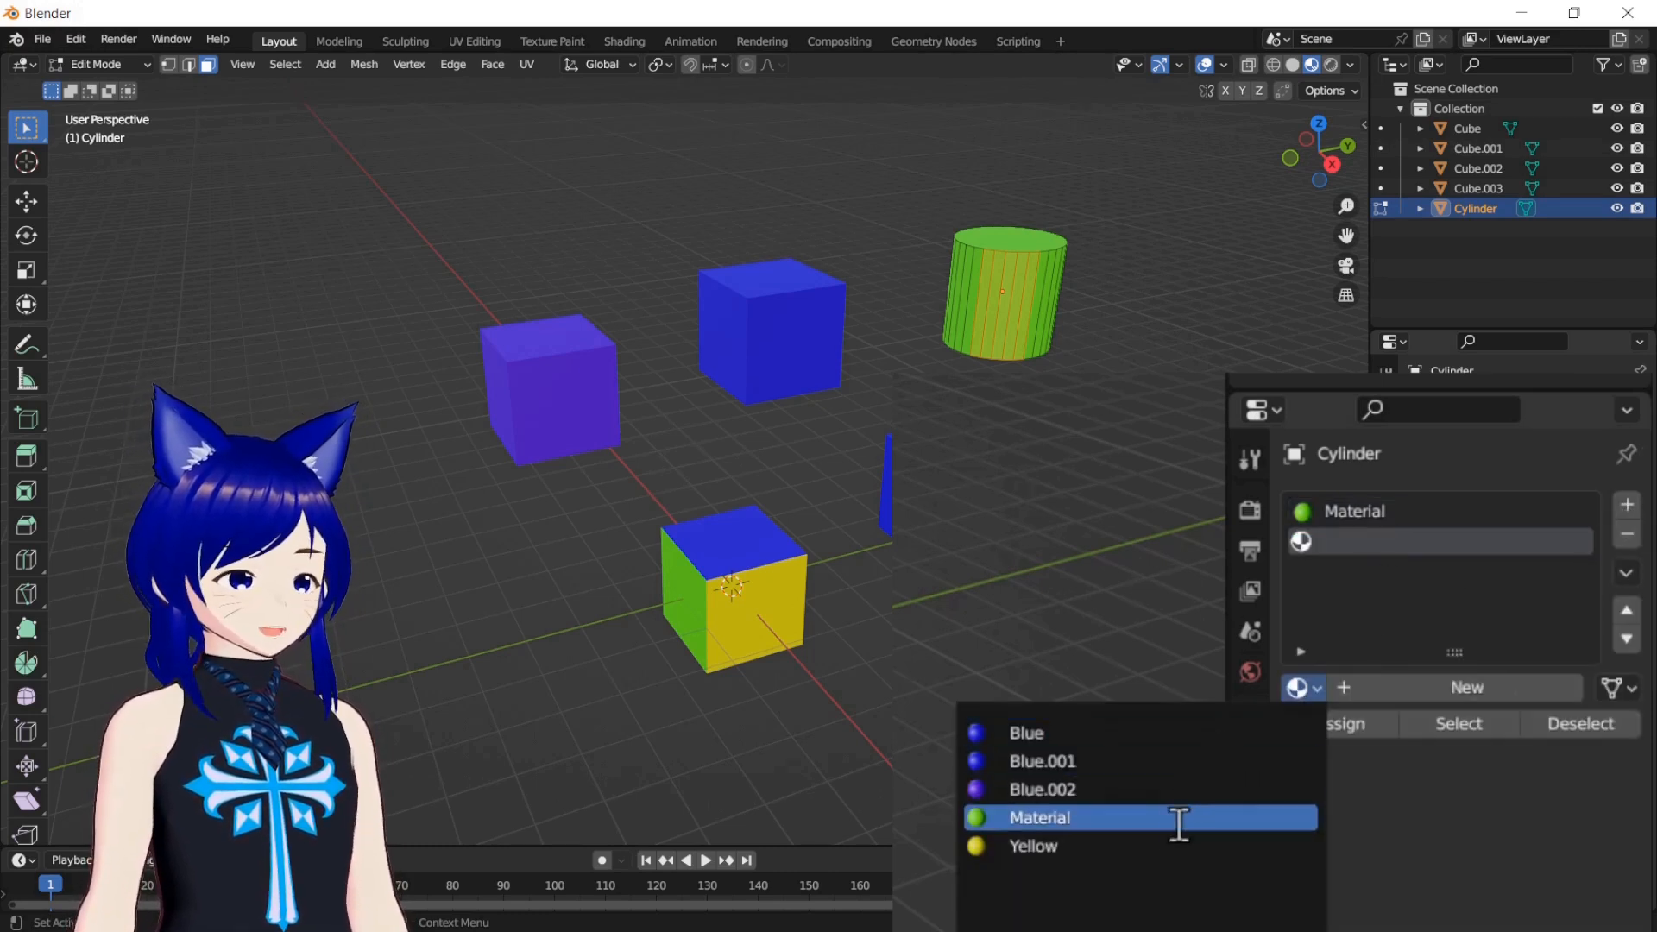
click(1180, 761)
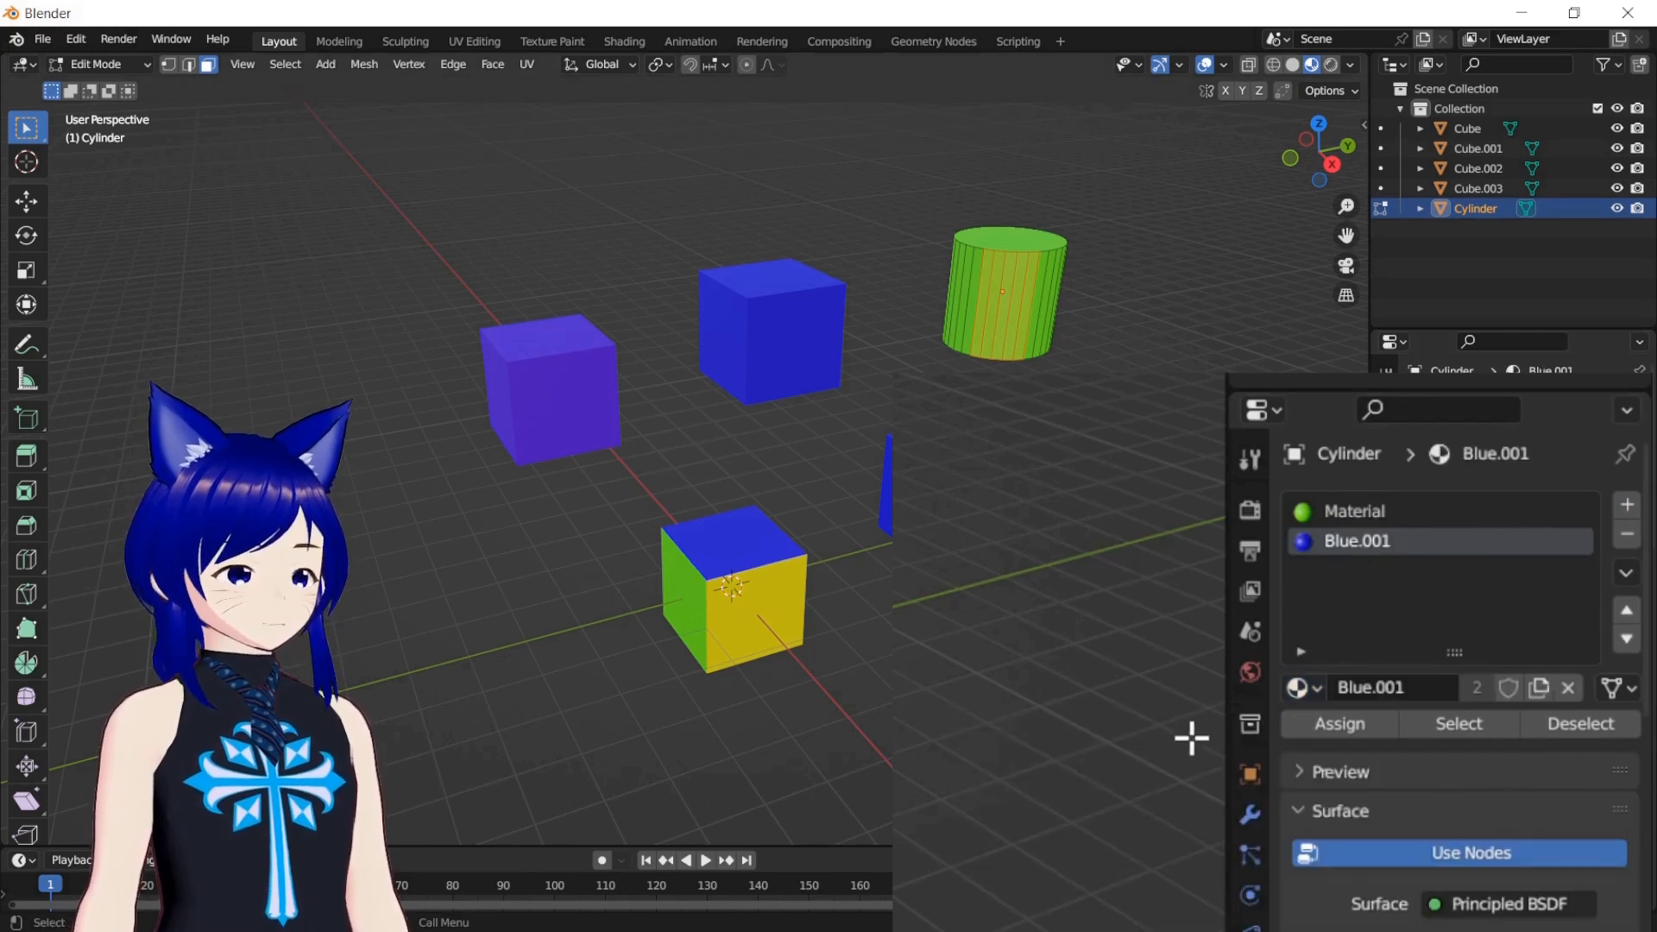
click(1329, 723)
click(1174, 591)
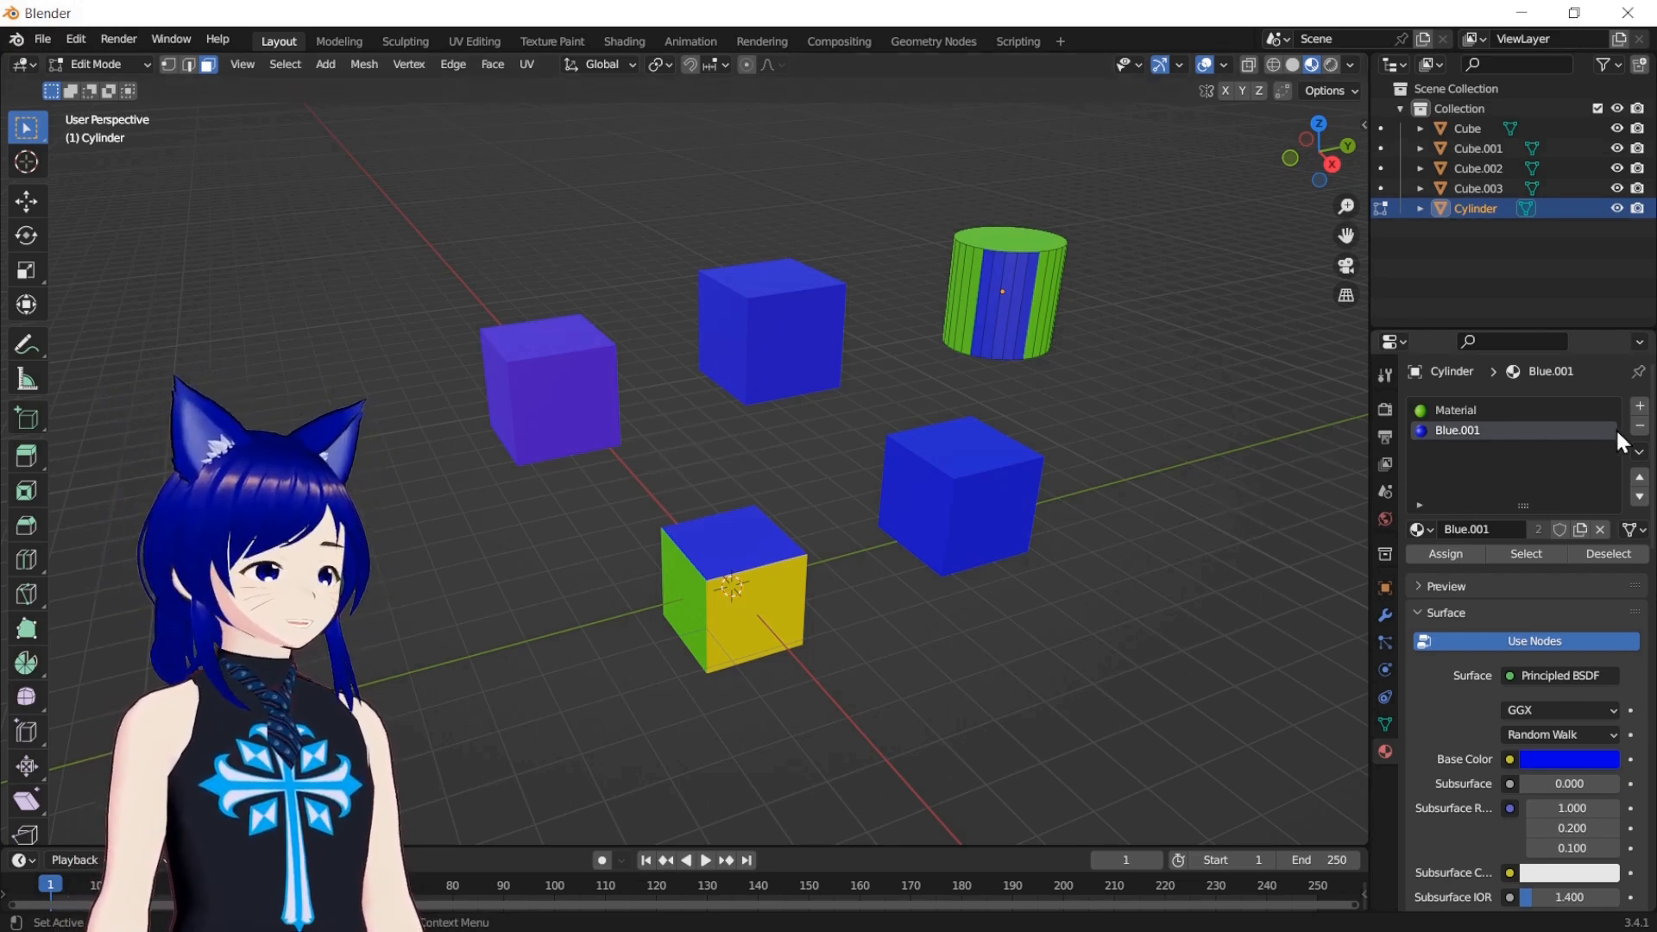
Try to remove the cylinder's Blue.001 slot in Edit Mode, and delete every object except Cube.001 in Object Mode
click(1640, 426)
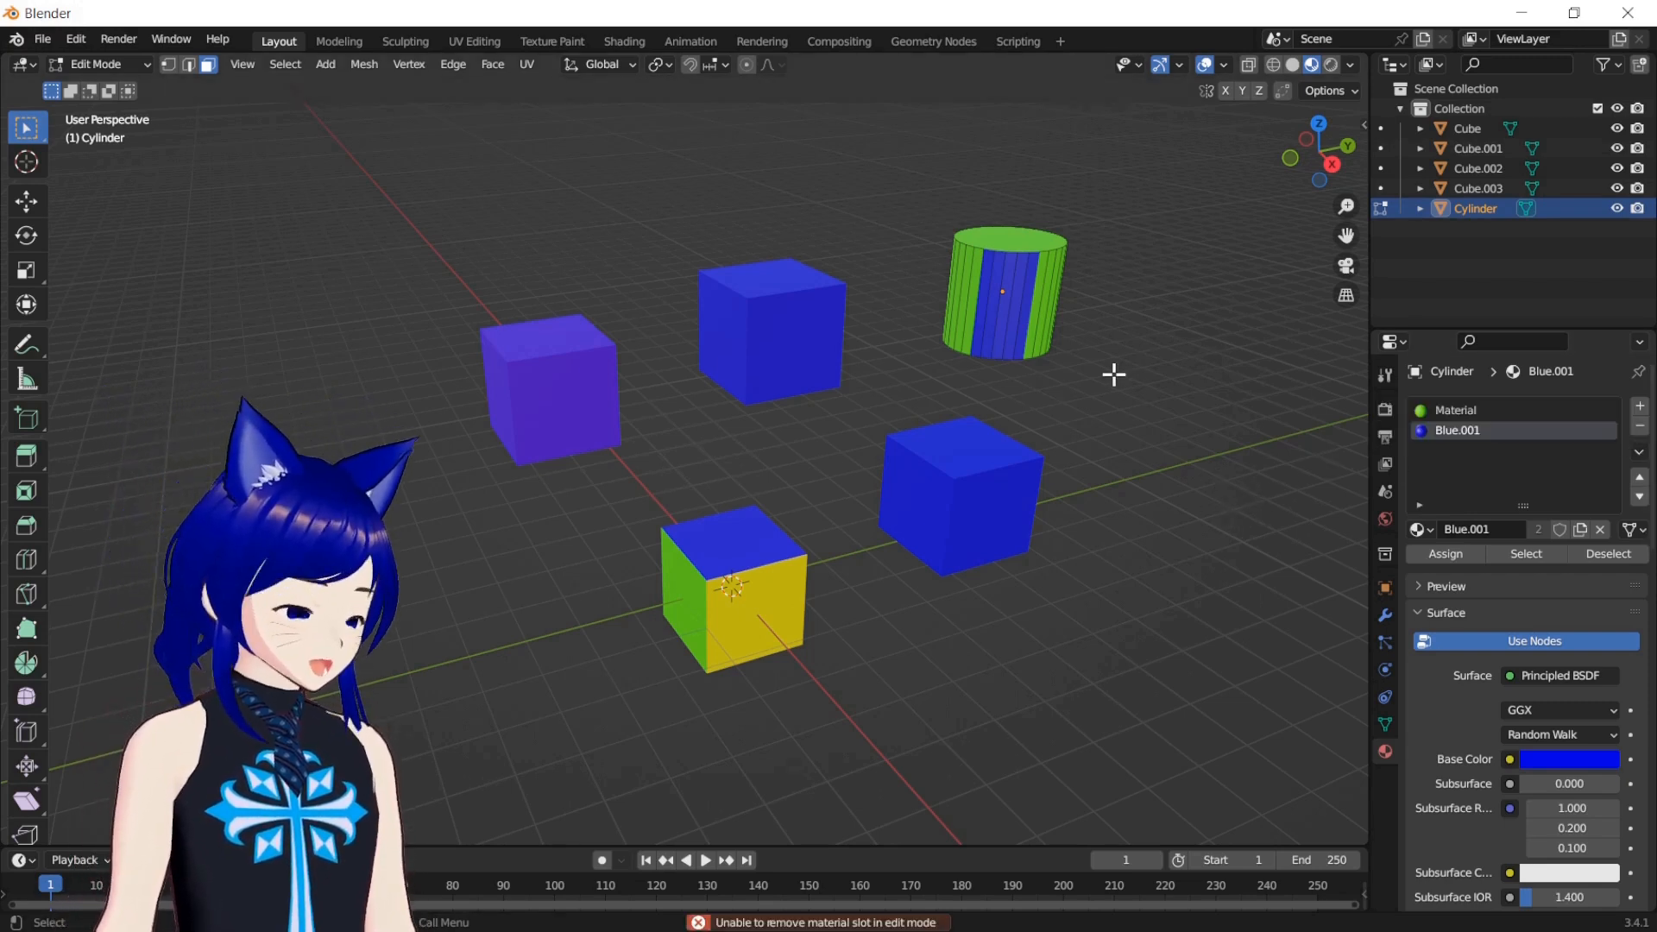
key(Tab)
drag(420, 151, 1006, 328)
key(Delete)
drag(714, 455, 806, 617)
key(Delete)
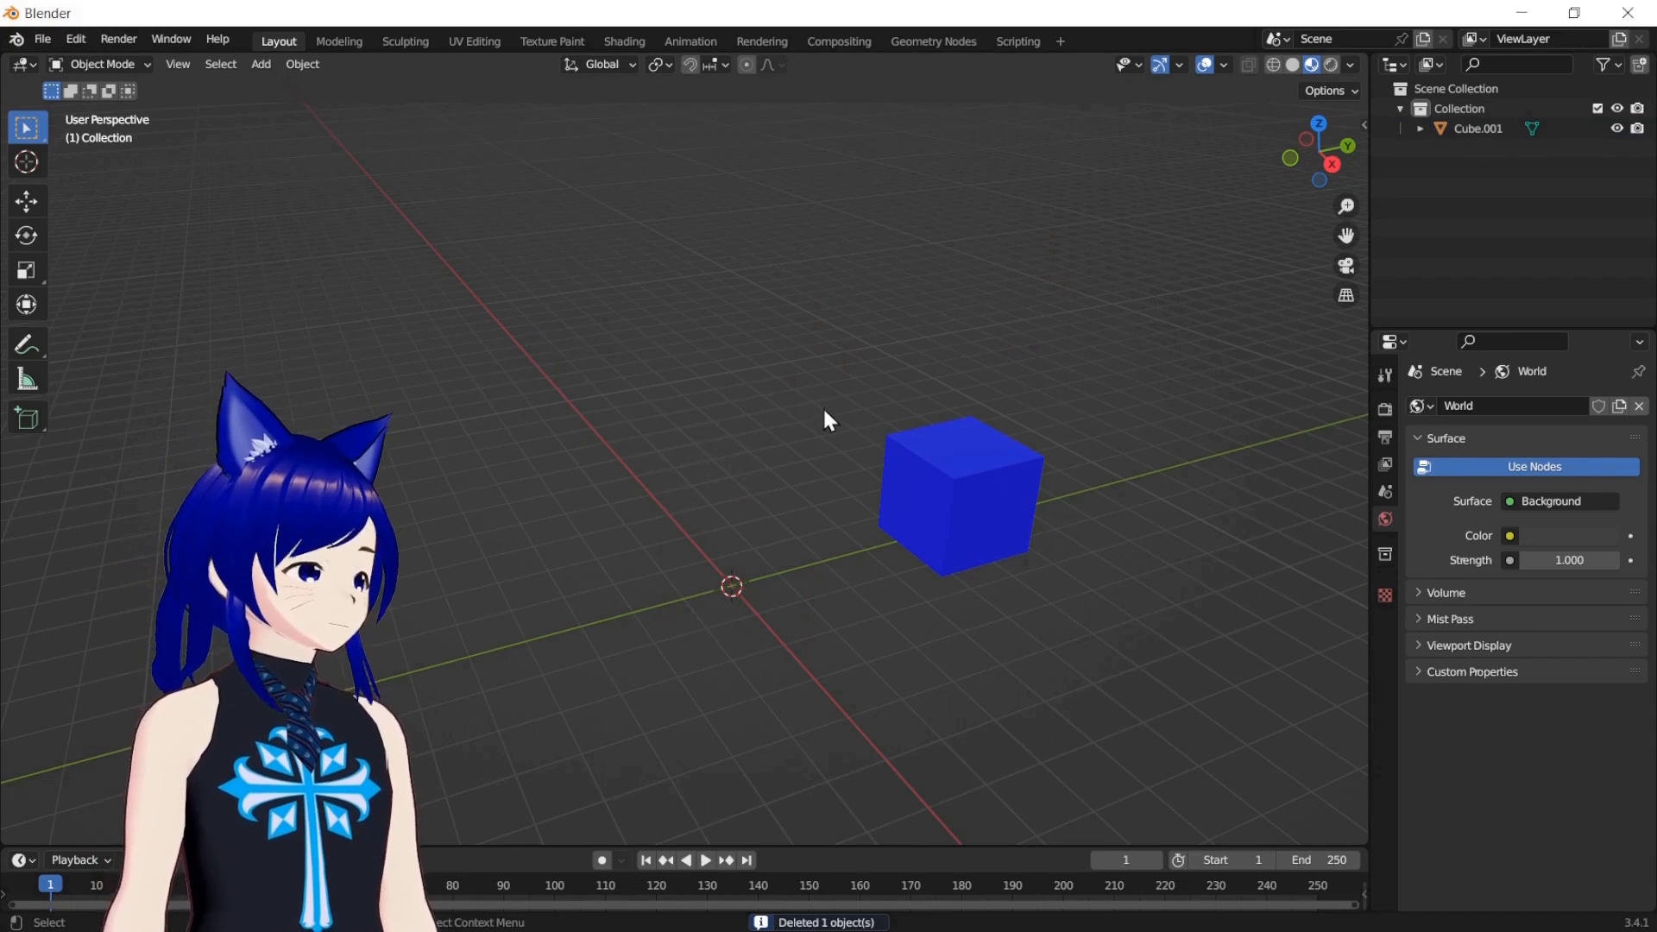
Add a new cylinder mesh and move it up and away from the origin, to the left of Cube.001
key(shift+a)
mouse_move(776, 368)
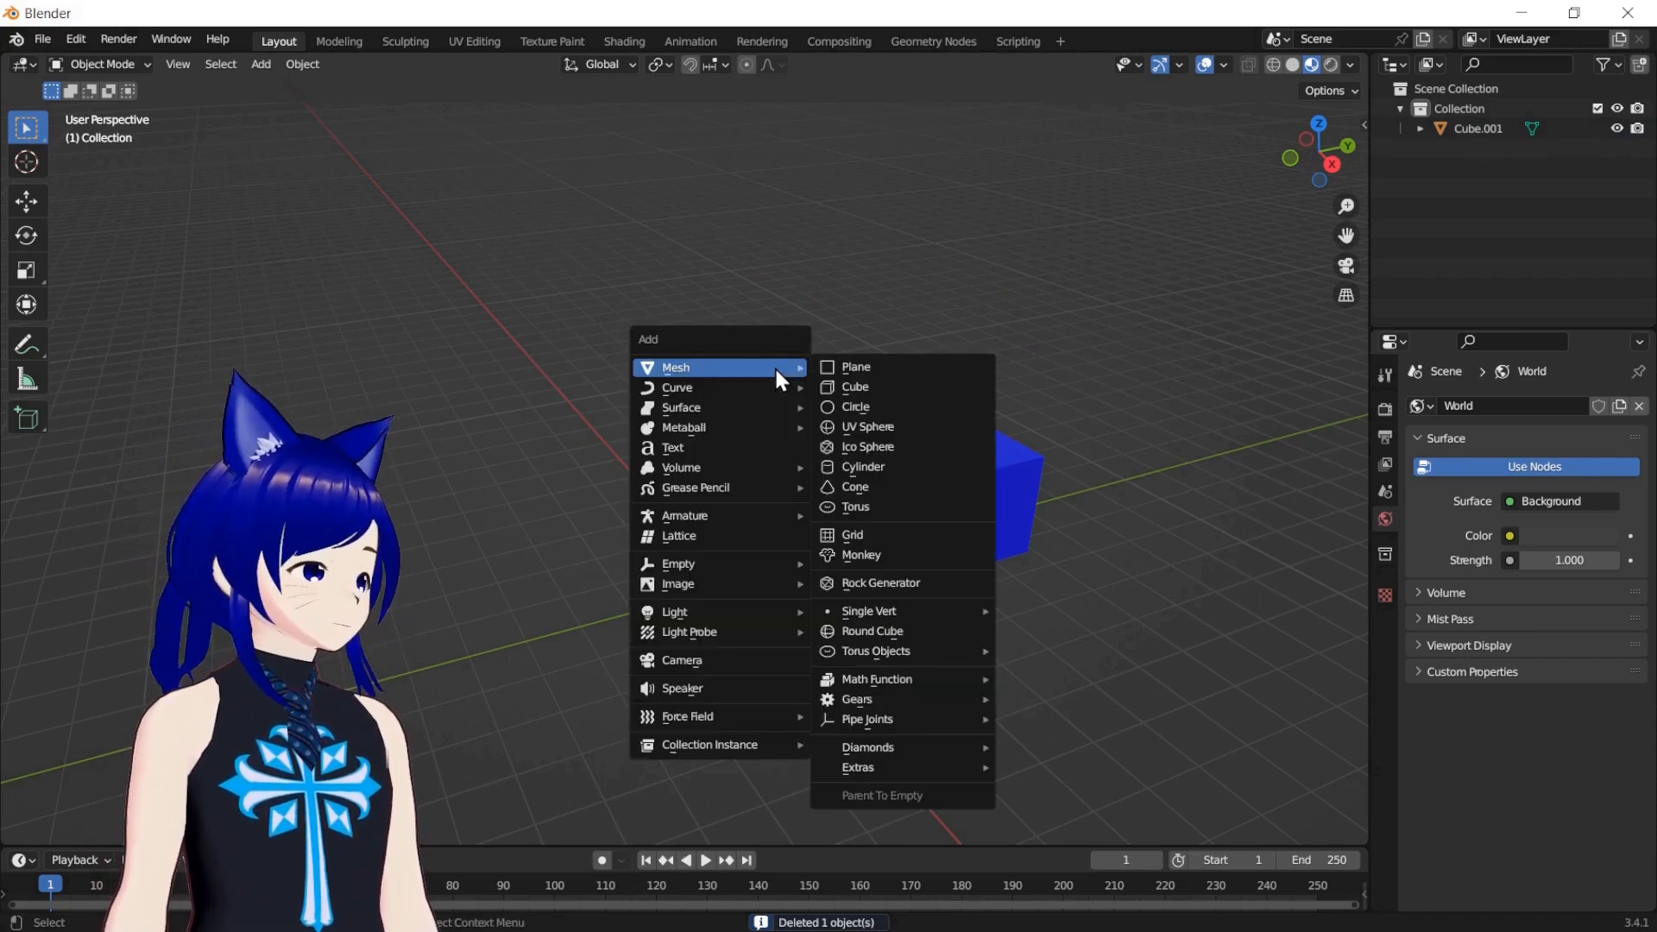
click(869, 474)
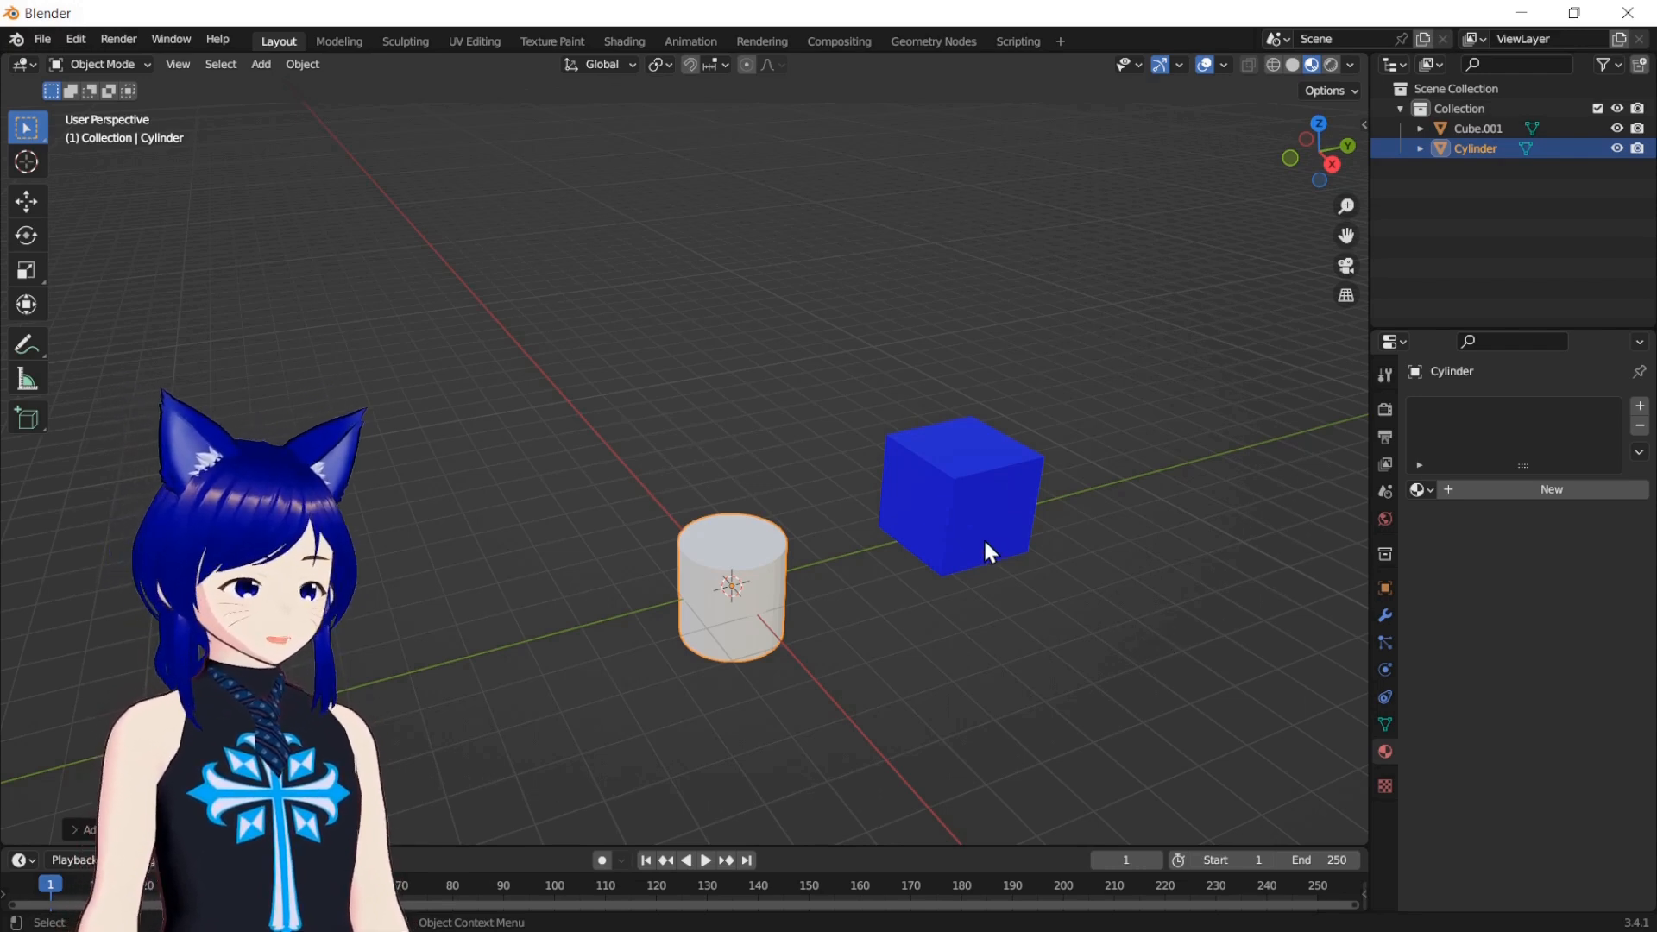
key(g)
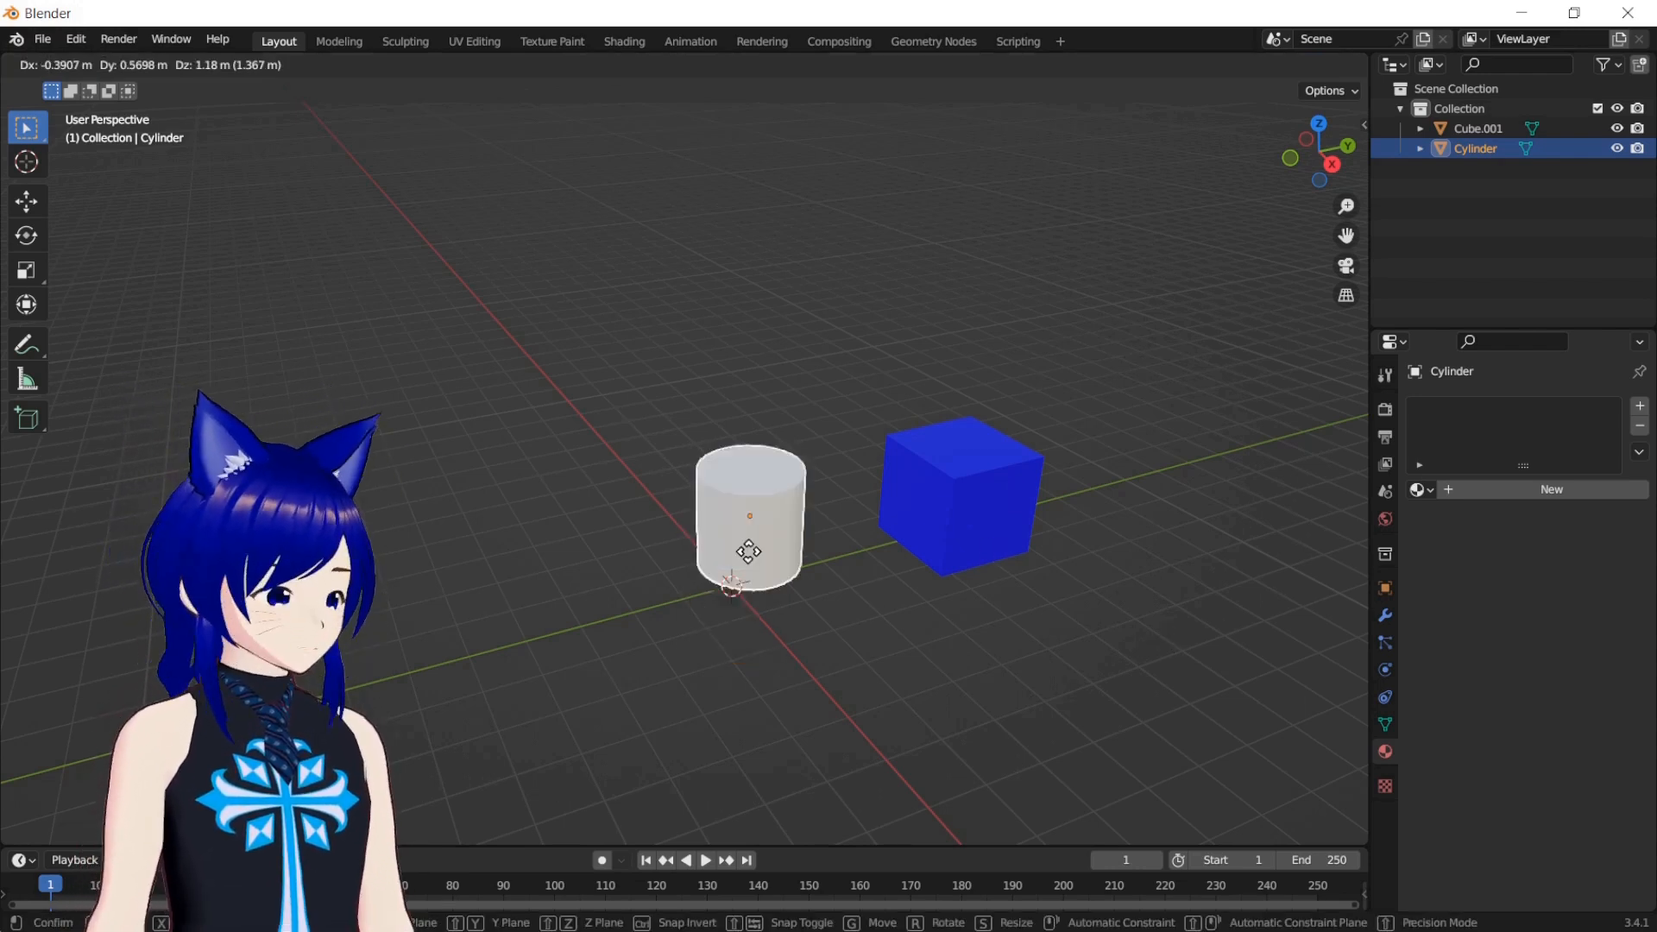
click(740, 469)
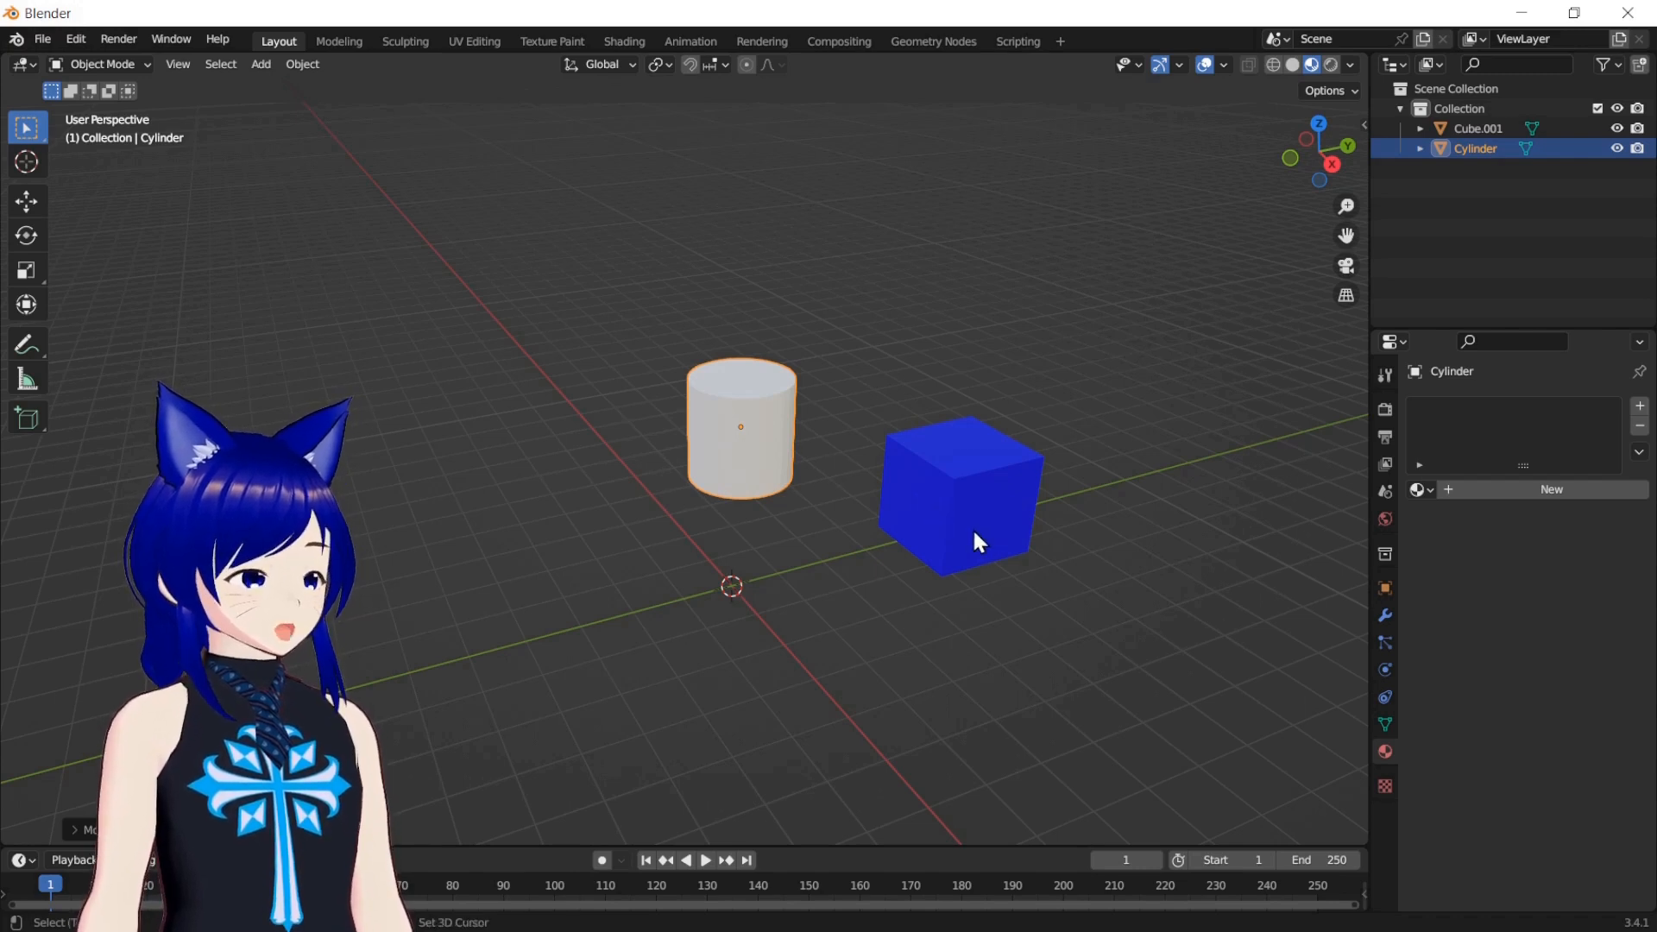
Join the cylinder into Cube.001 as the active object and try moving the joined object
shift+click(946, 512)
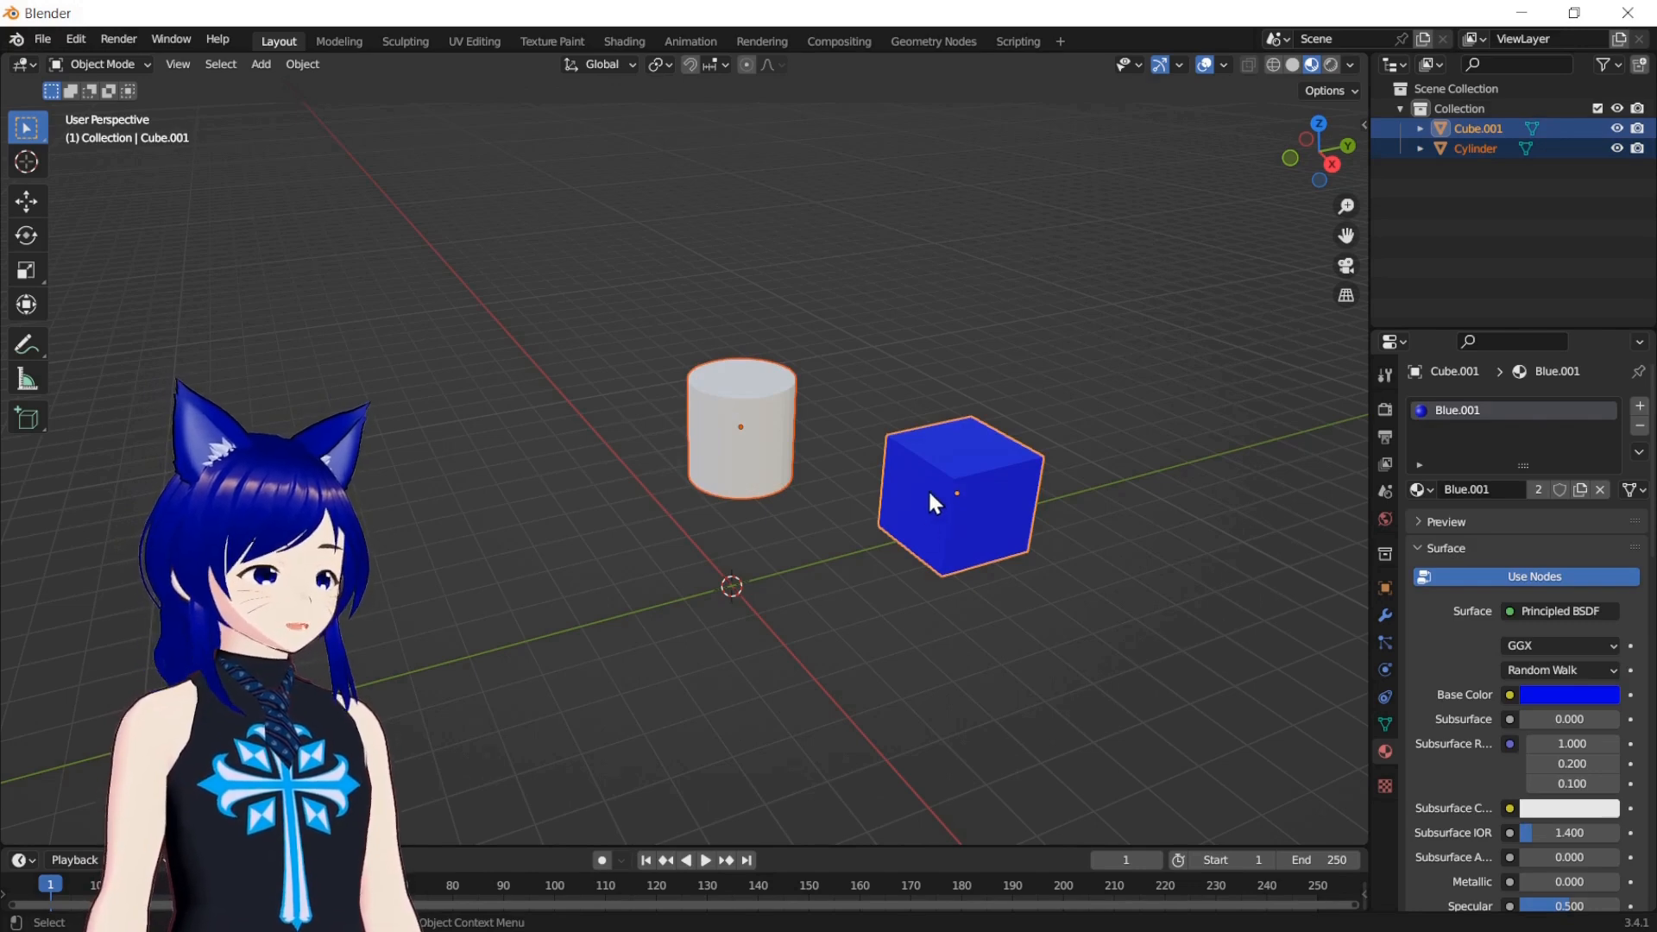
right_click(923, 483)
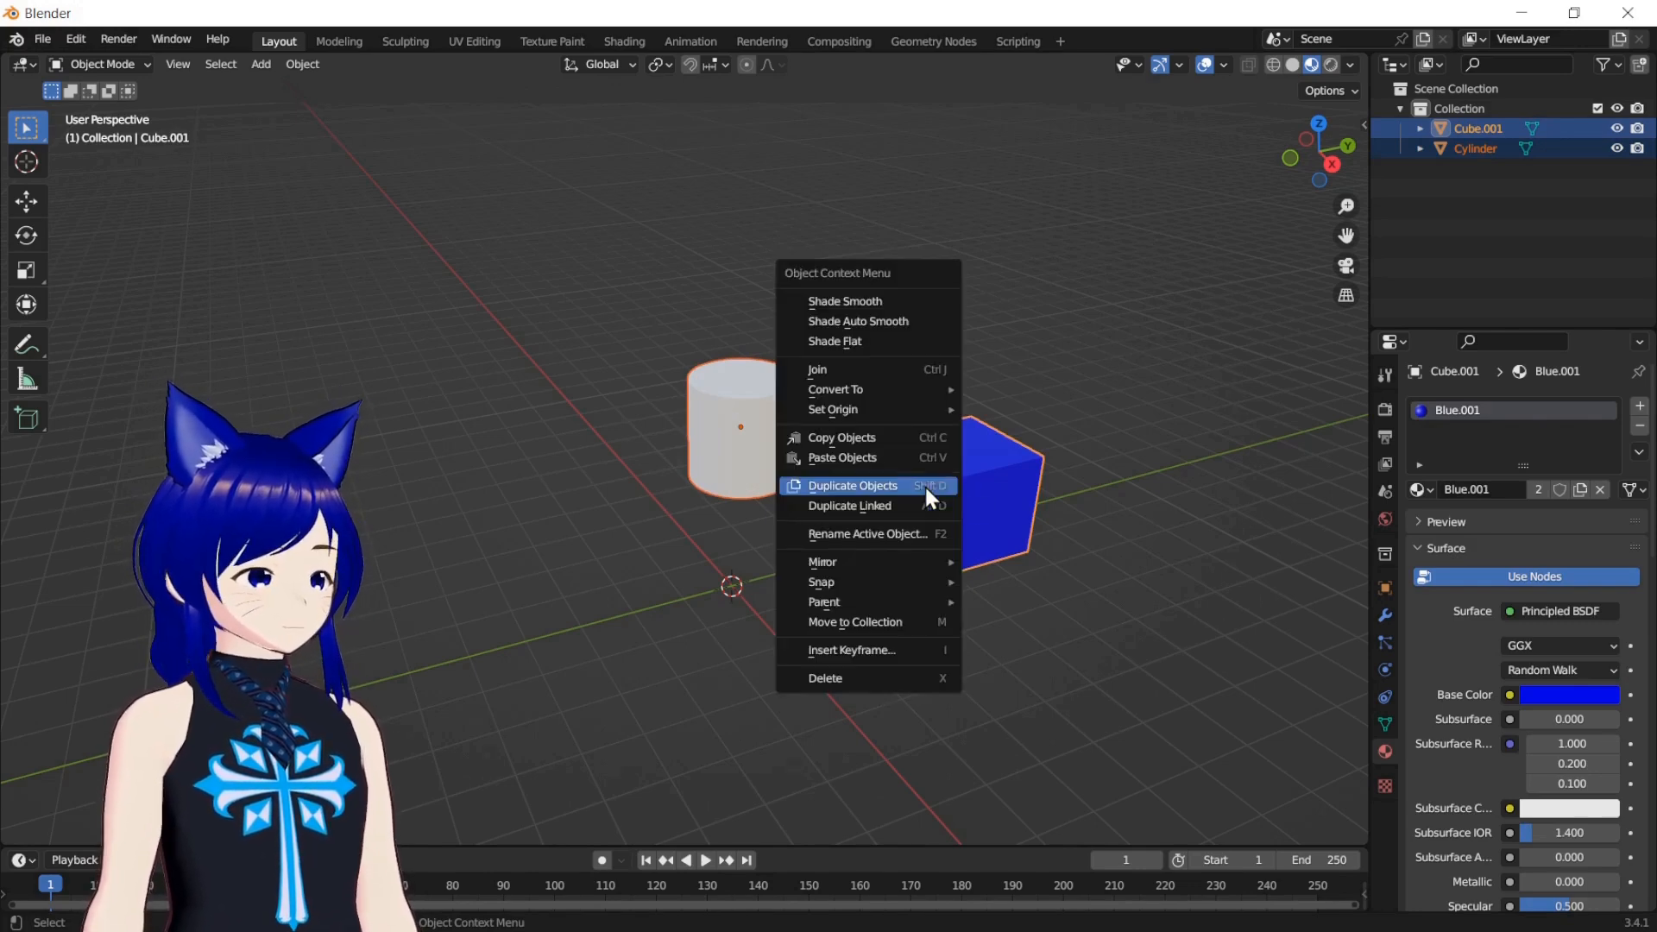
click(908, 365)
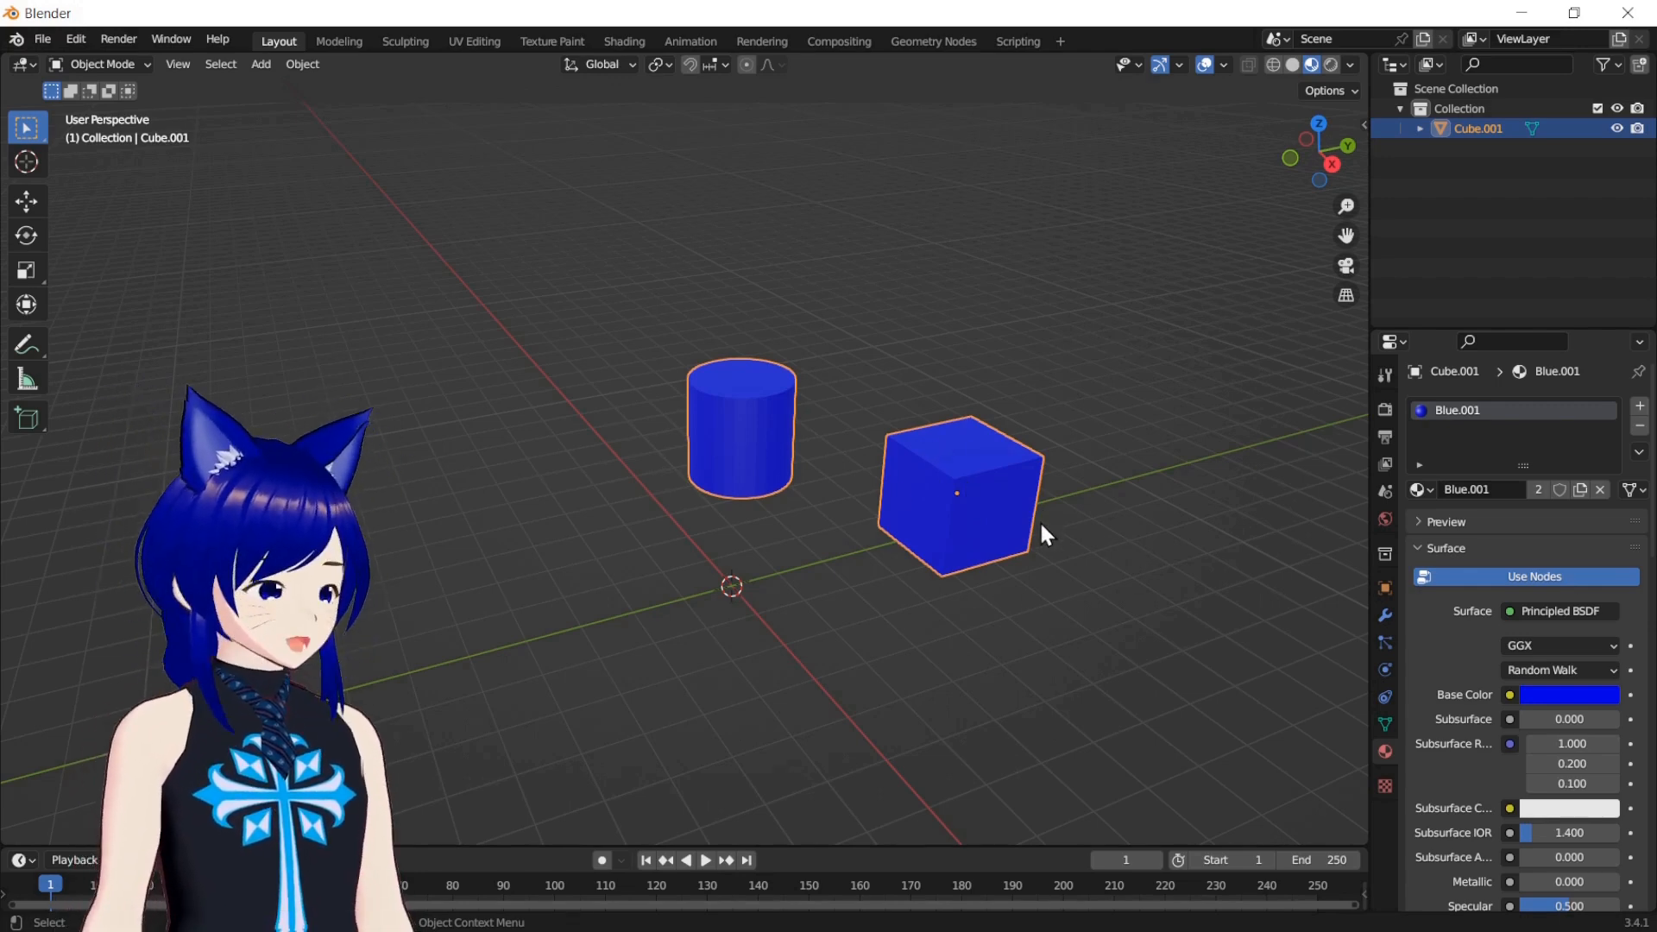
key(g)
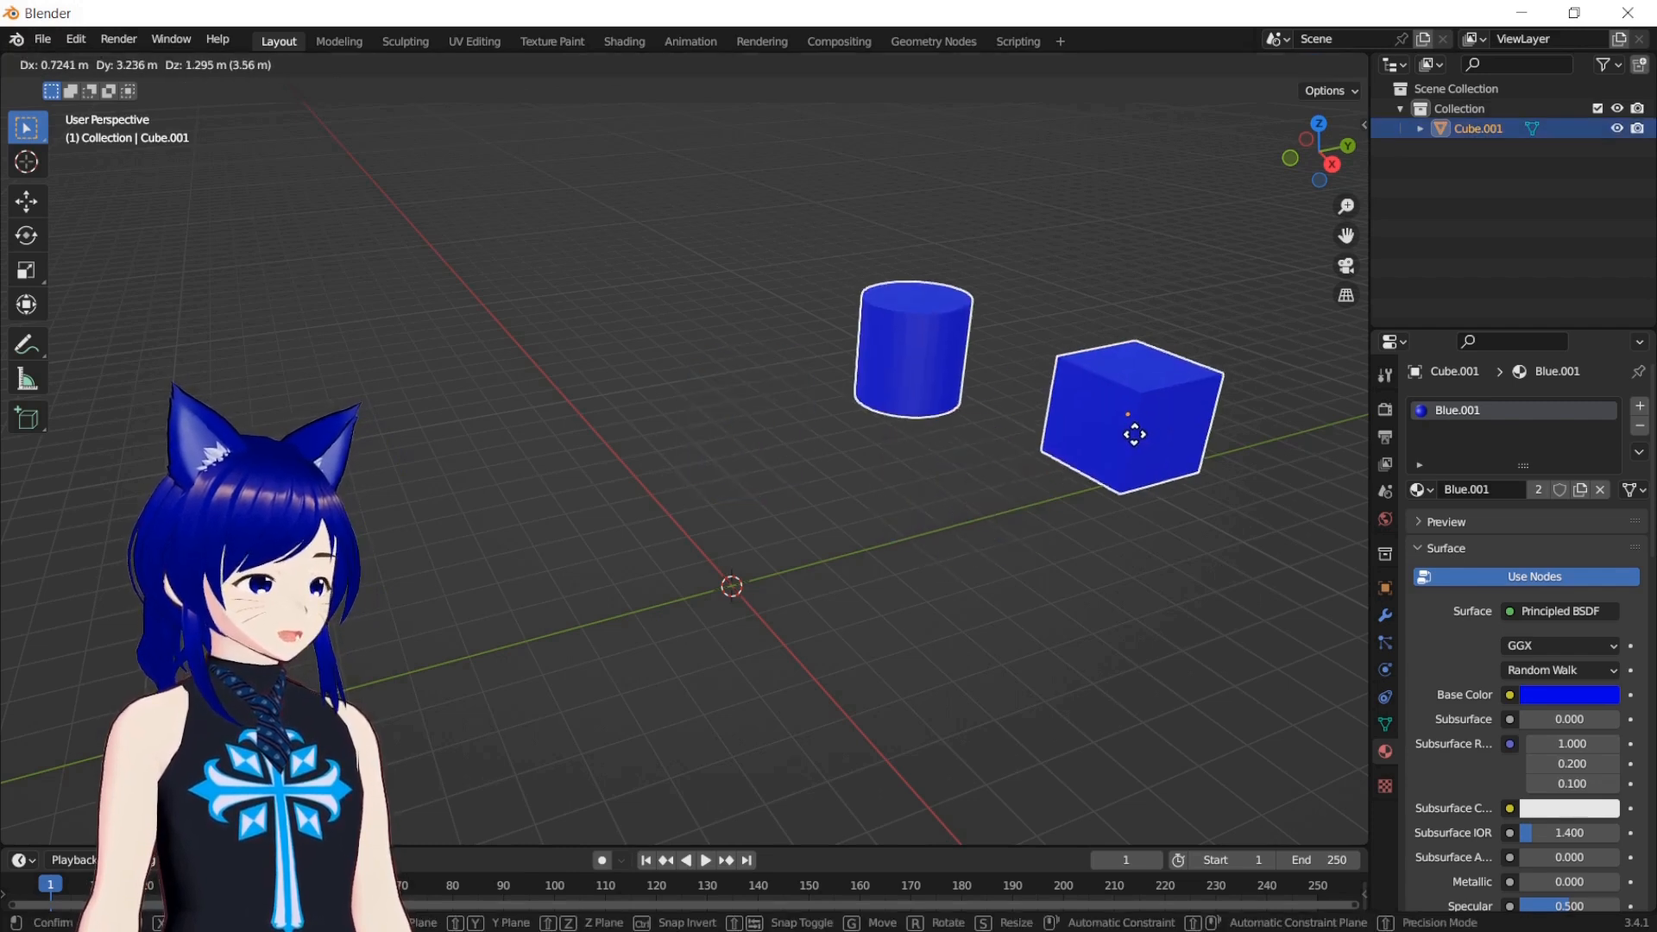
click(1007, 580)
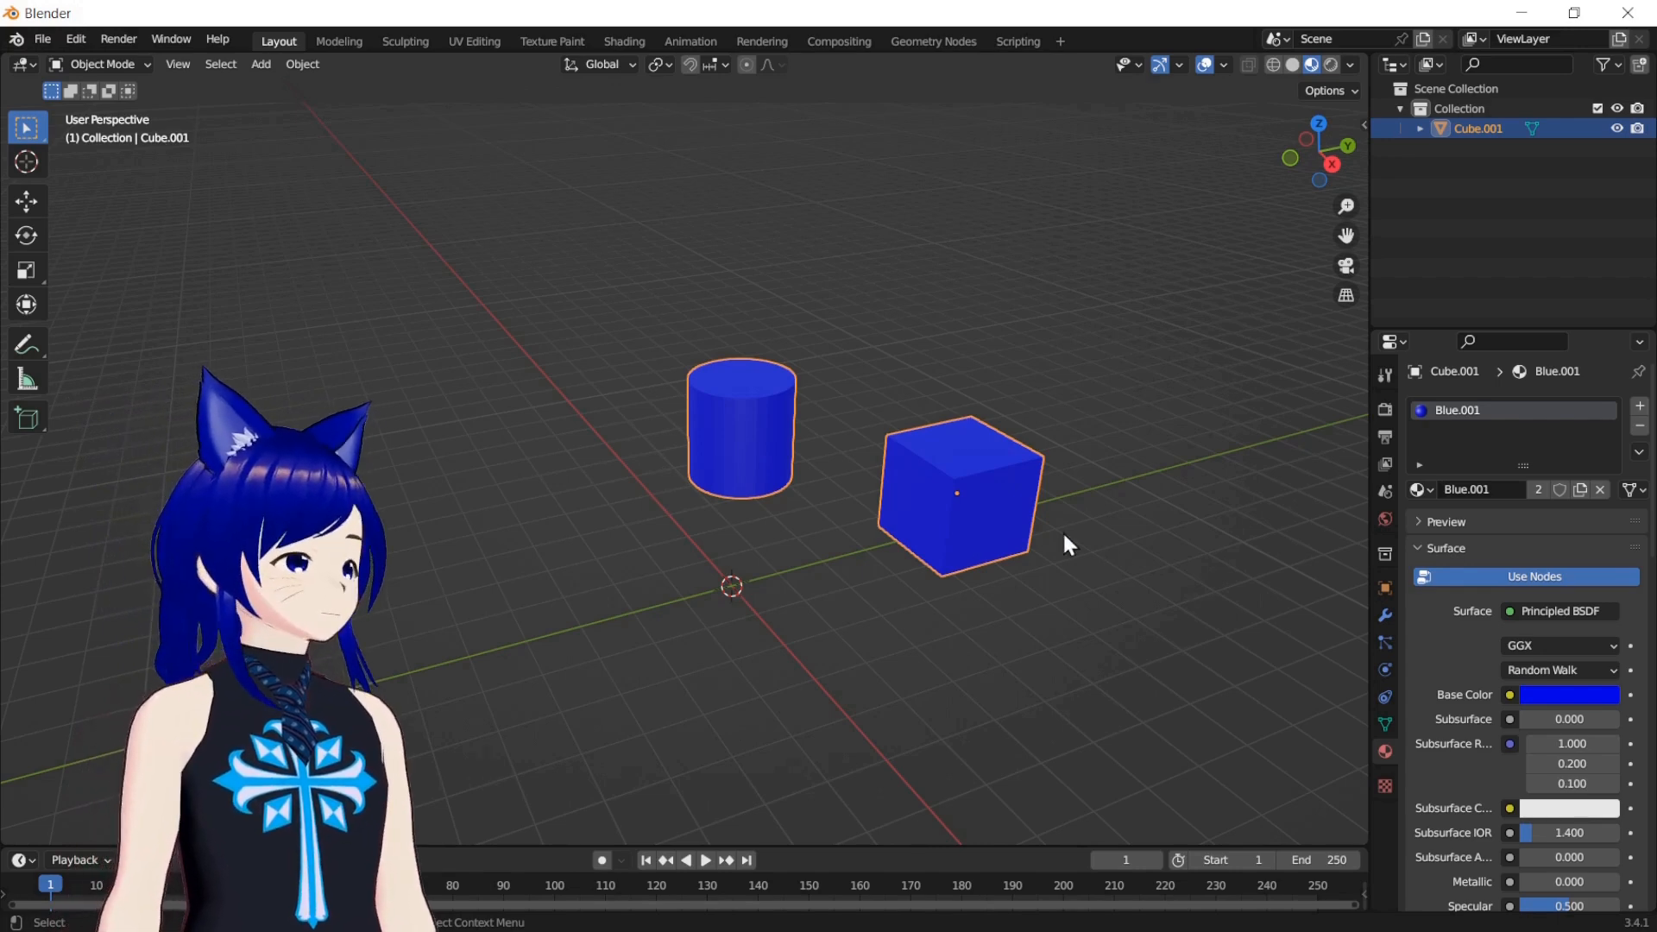
Delete the joined cube and cylinder object from the scene
drag(573, 353, 1029, 576)
key(Delete)
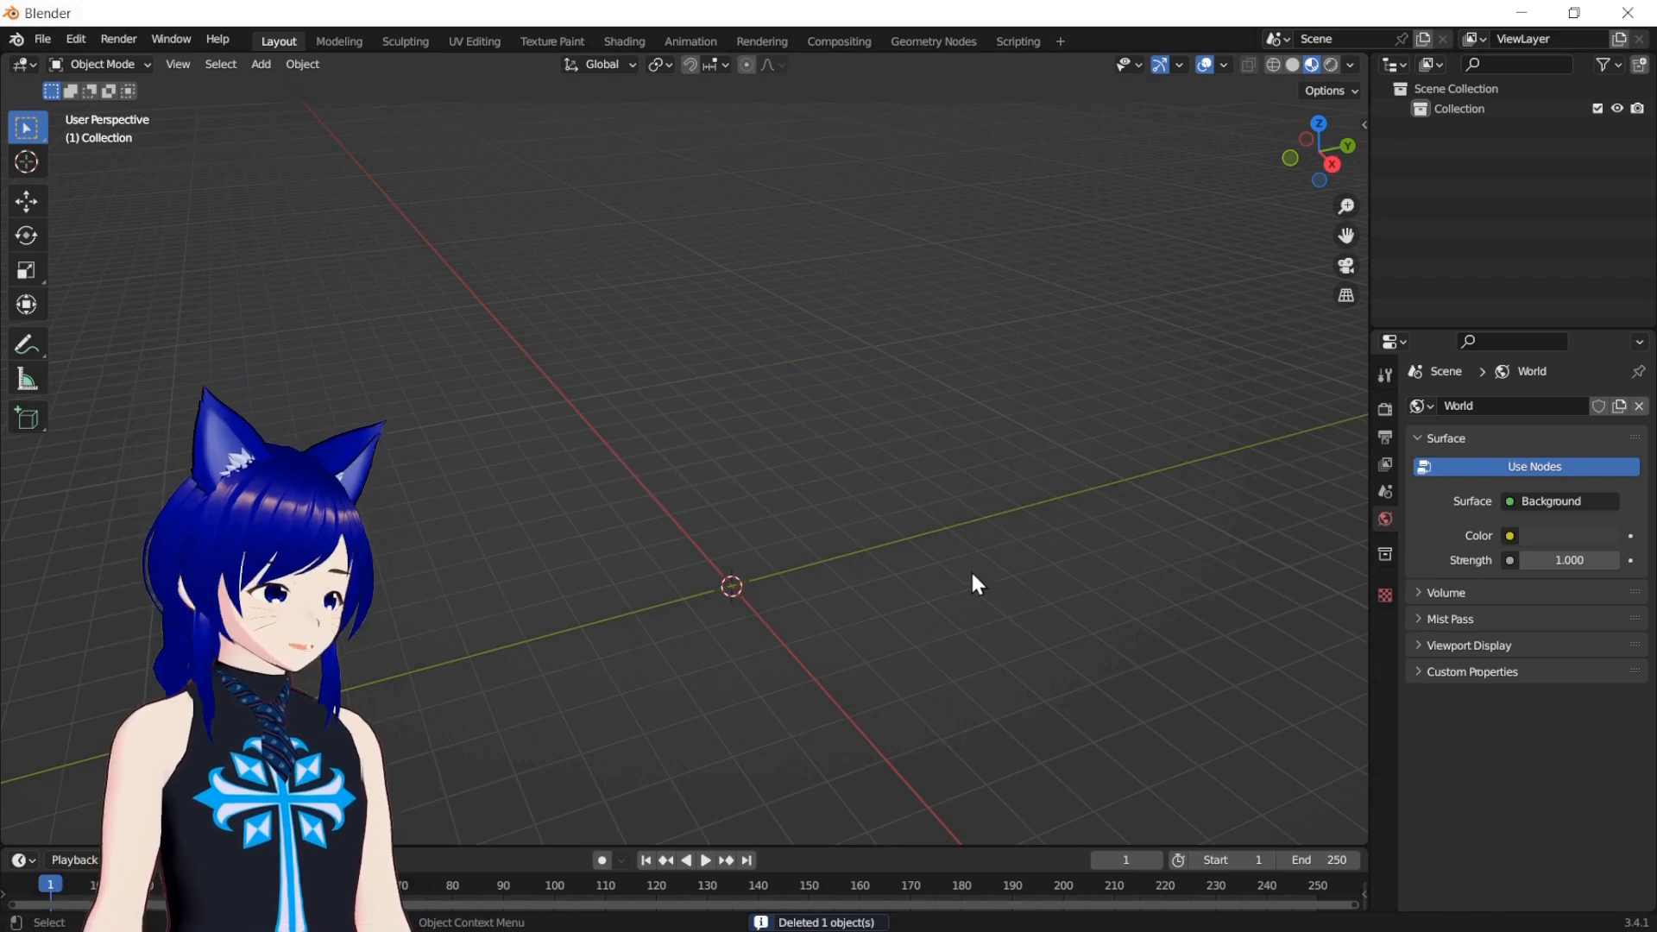
Add a cube mesh with a new material and display its node tree in the Shading workspace
key(shift+a)
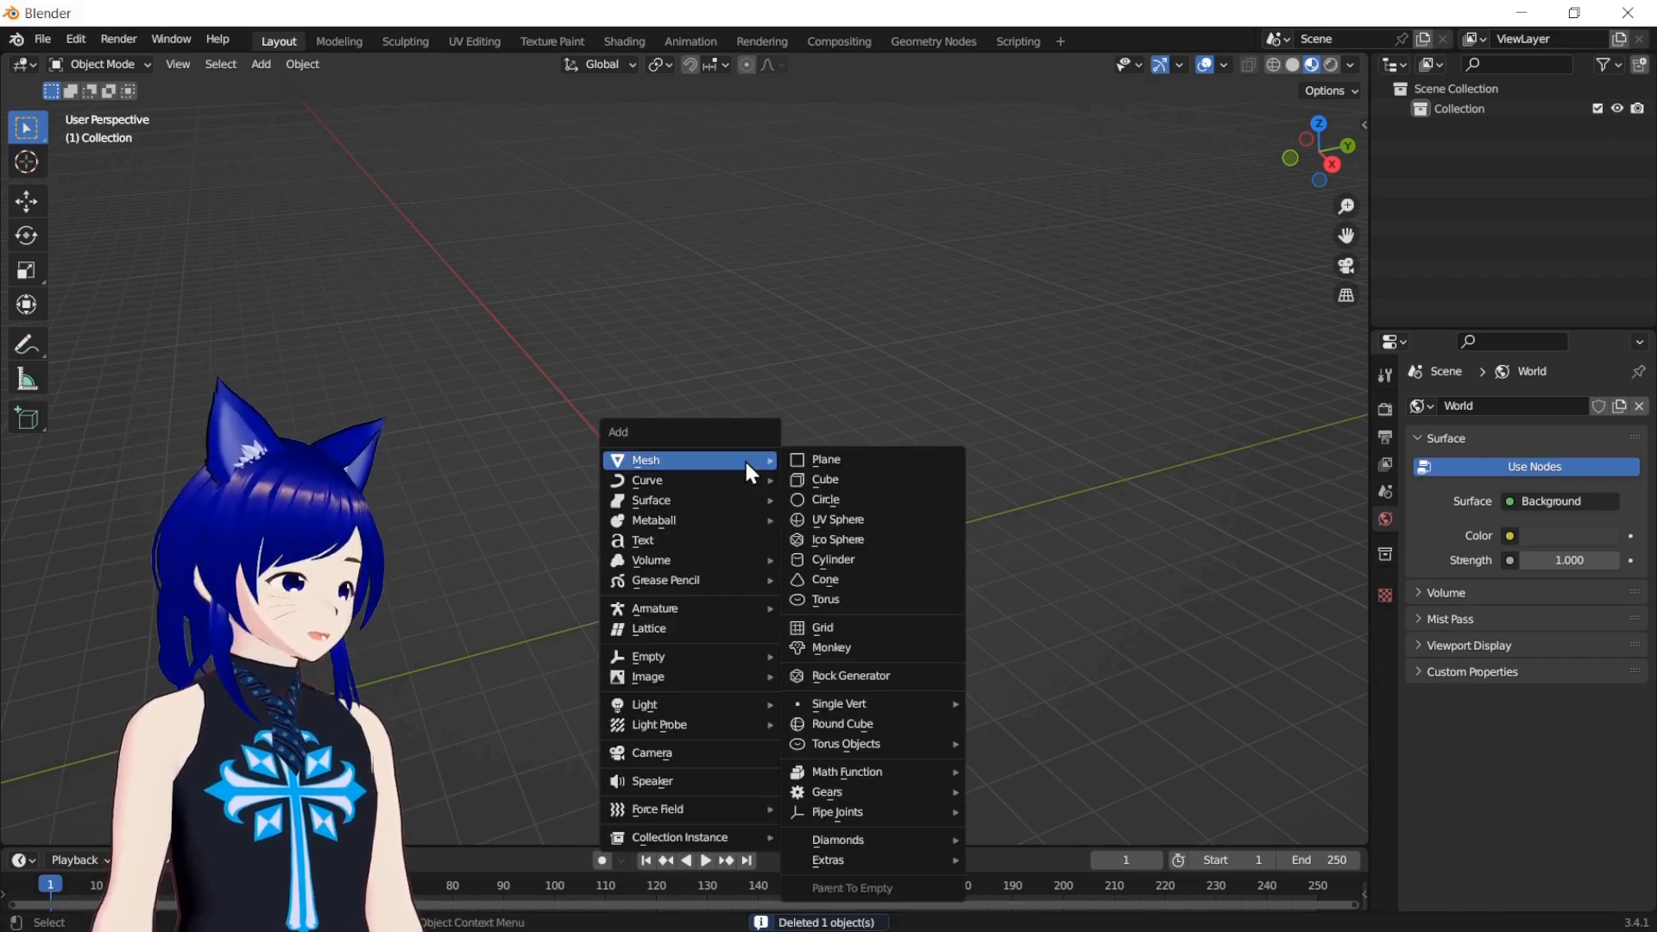
click(803, 478)
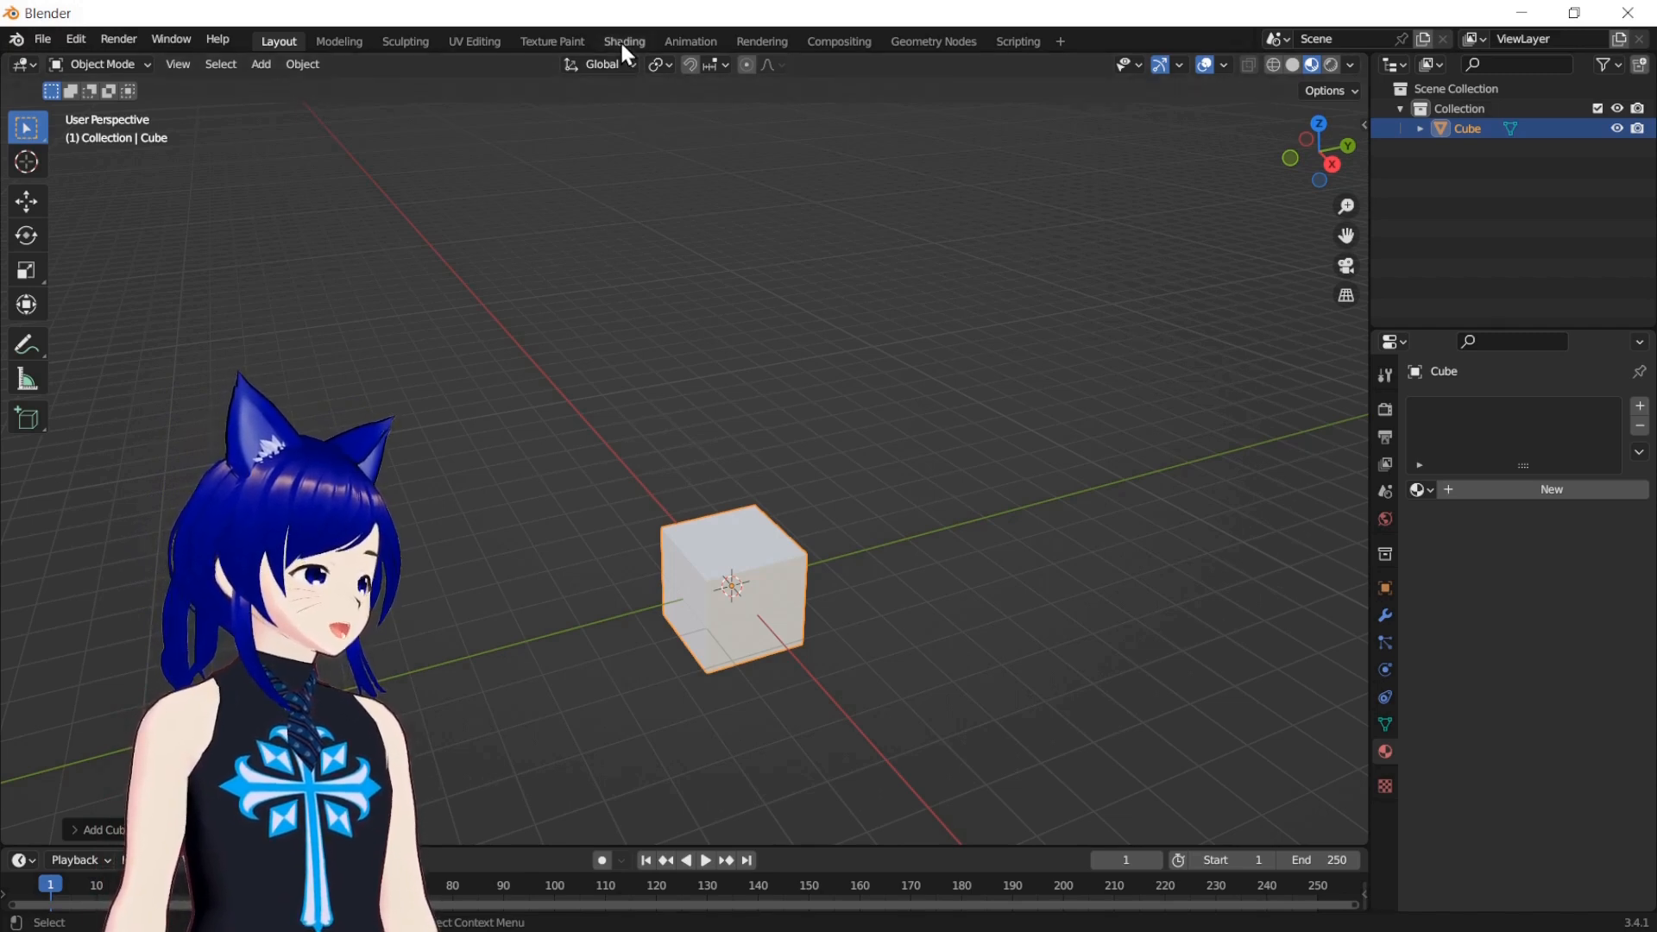
click(597, 74)
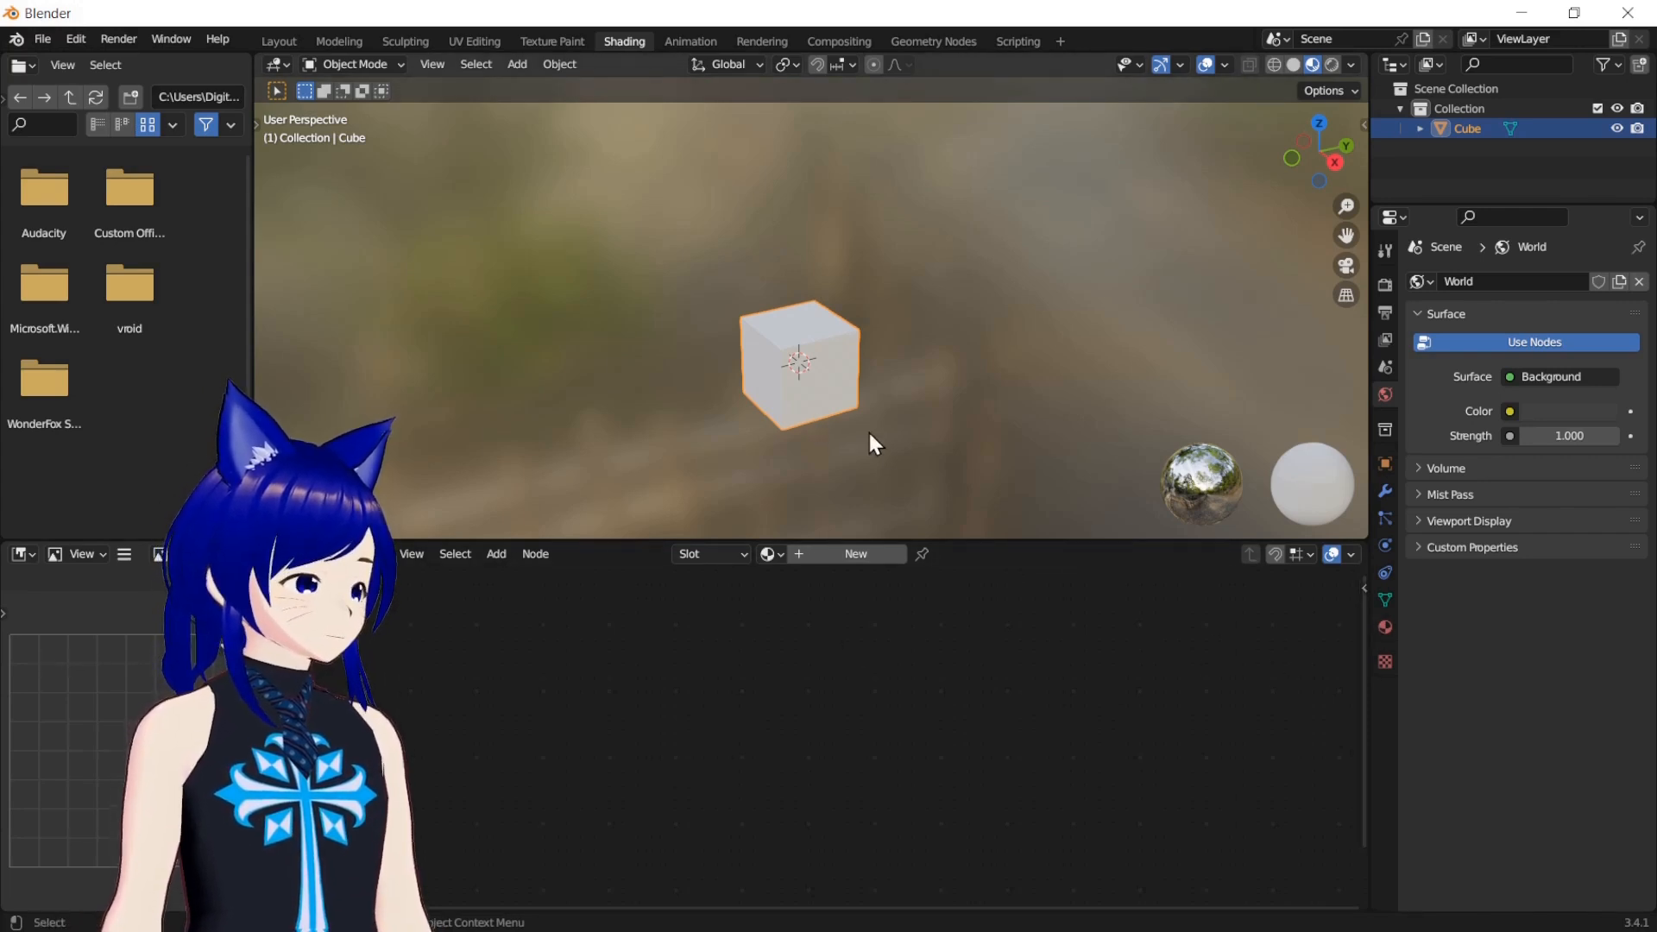
scroll(873, 453, down, 3)
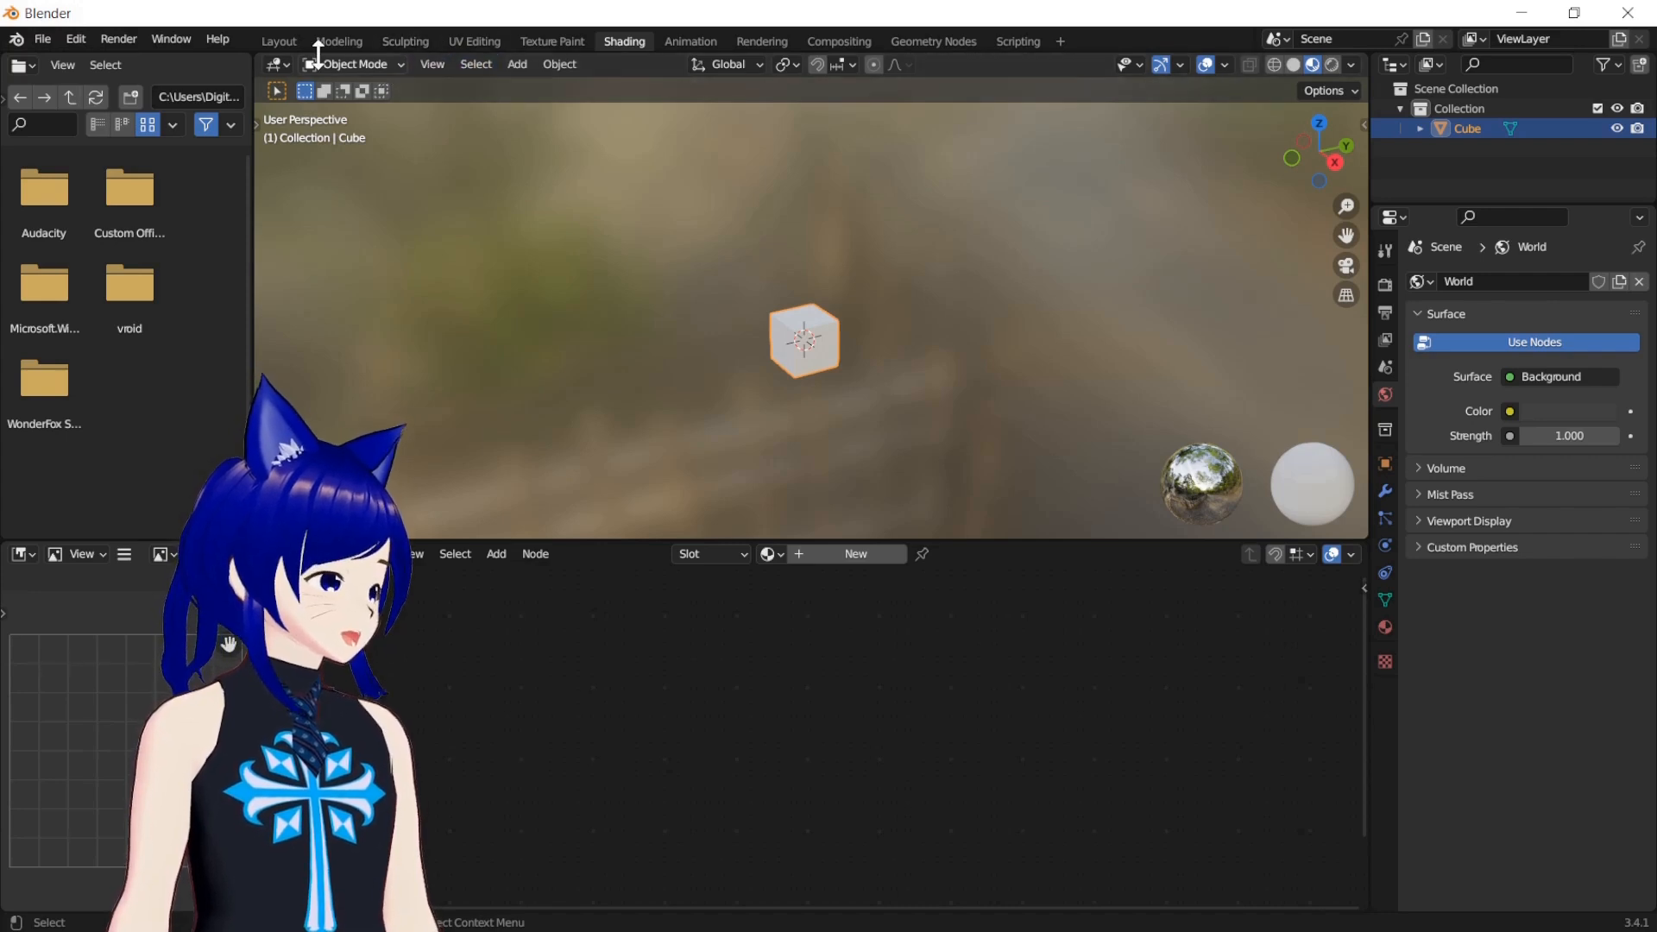
click(290, 41)
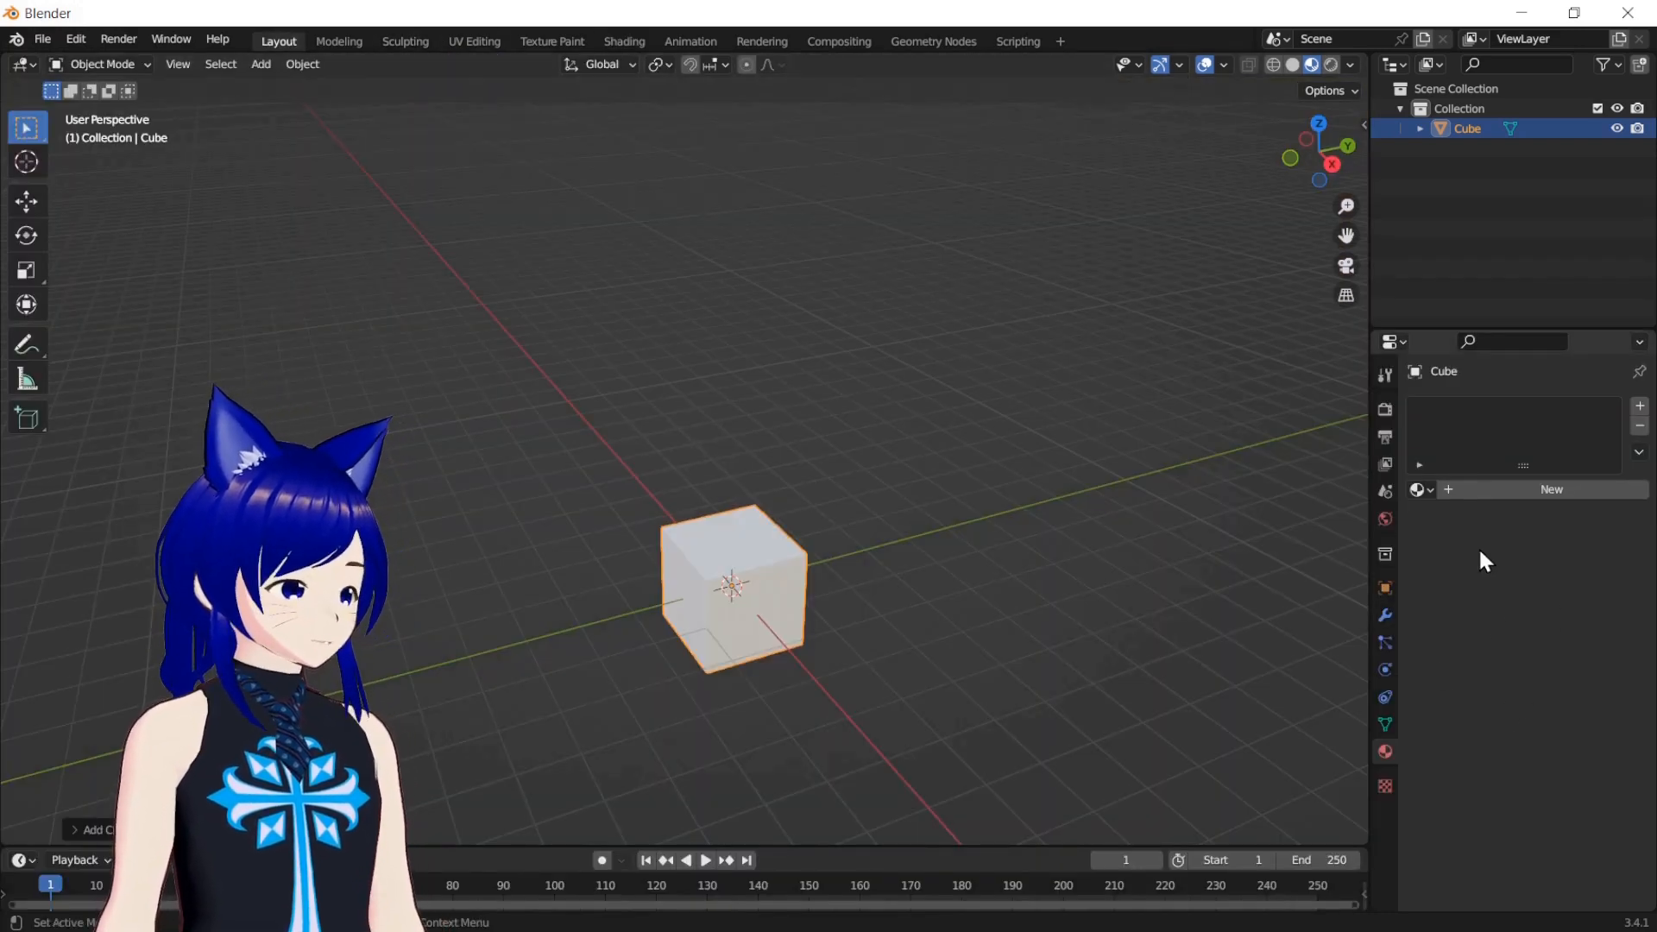
click(1503, 490)
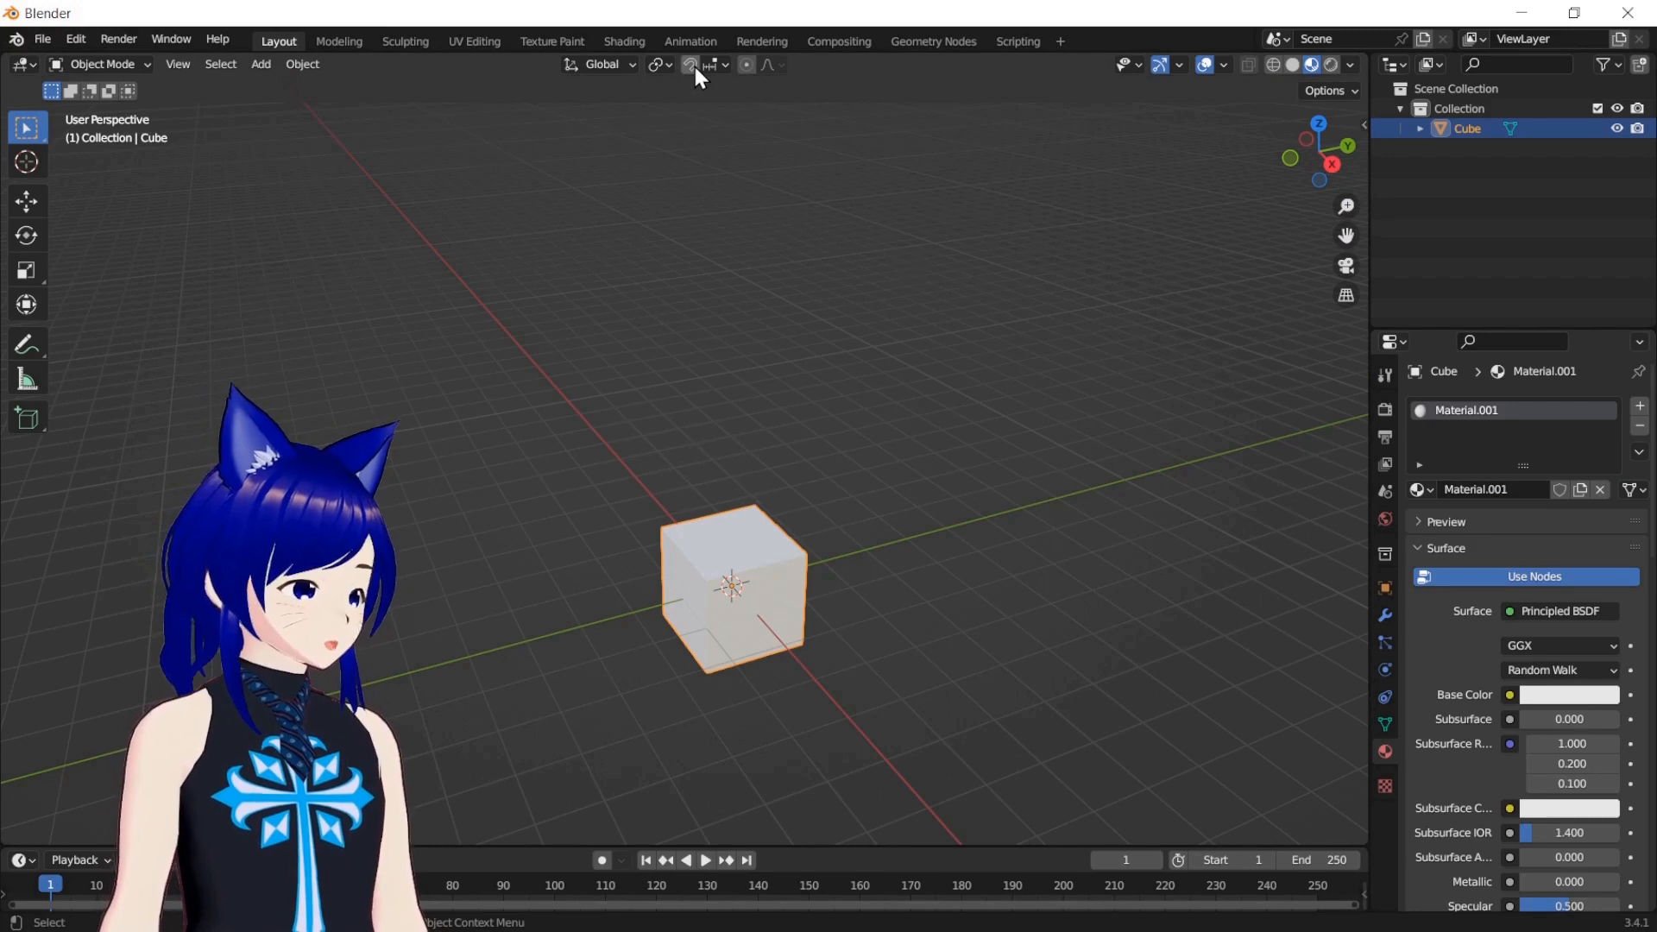
click(628, 41)
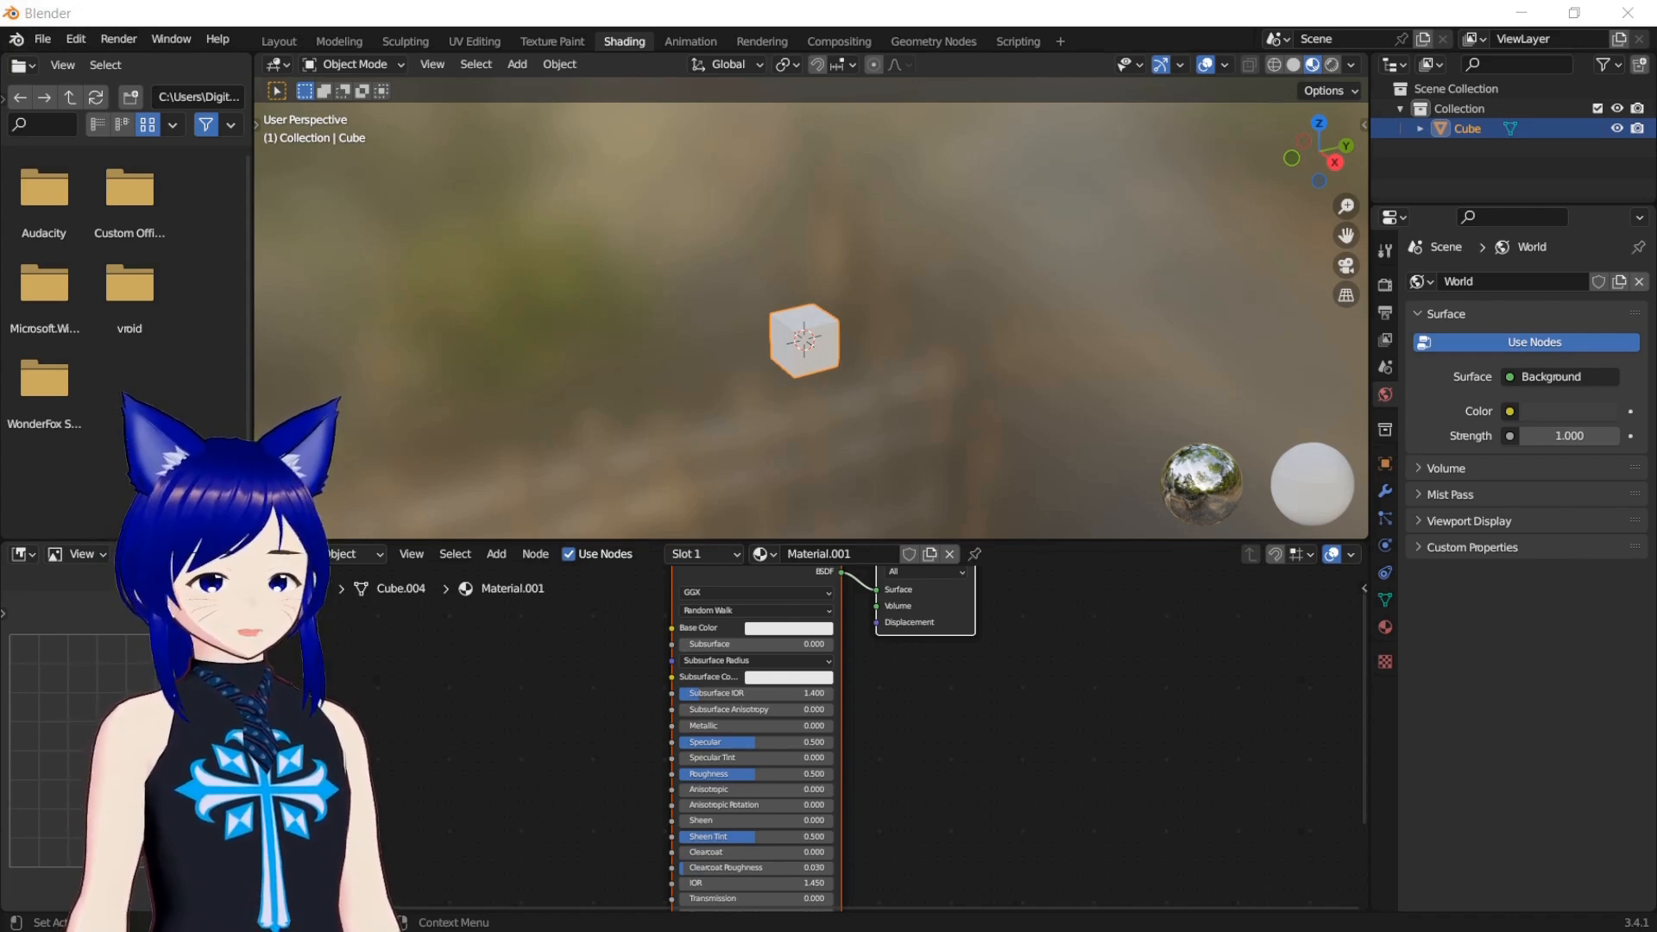
Bring Green Screen.jpg into the material's node tree and connect its Color output to the Principled BSDF's Base Color
drag(455, 689, 453, 748)
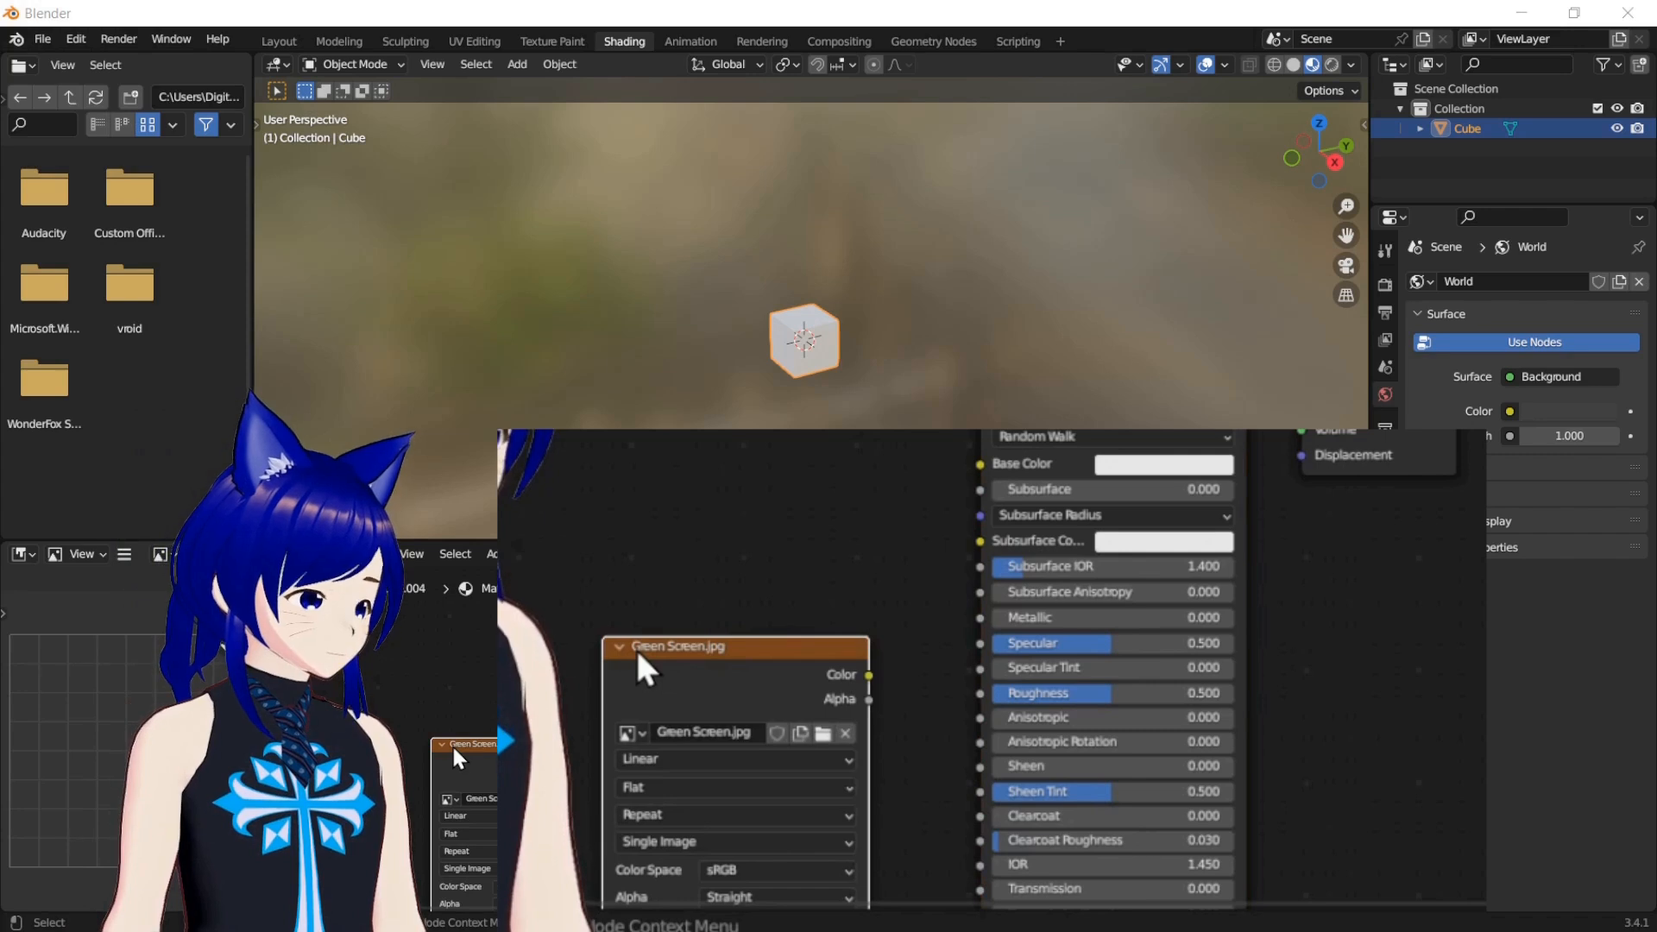
drag(702, 649, 643, 516)
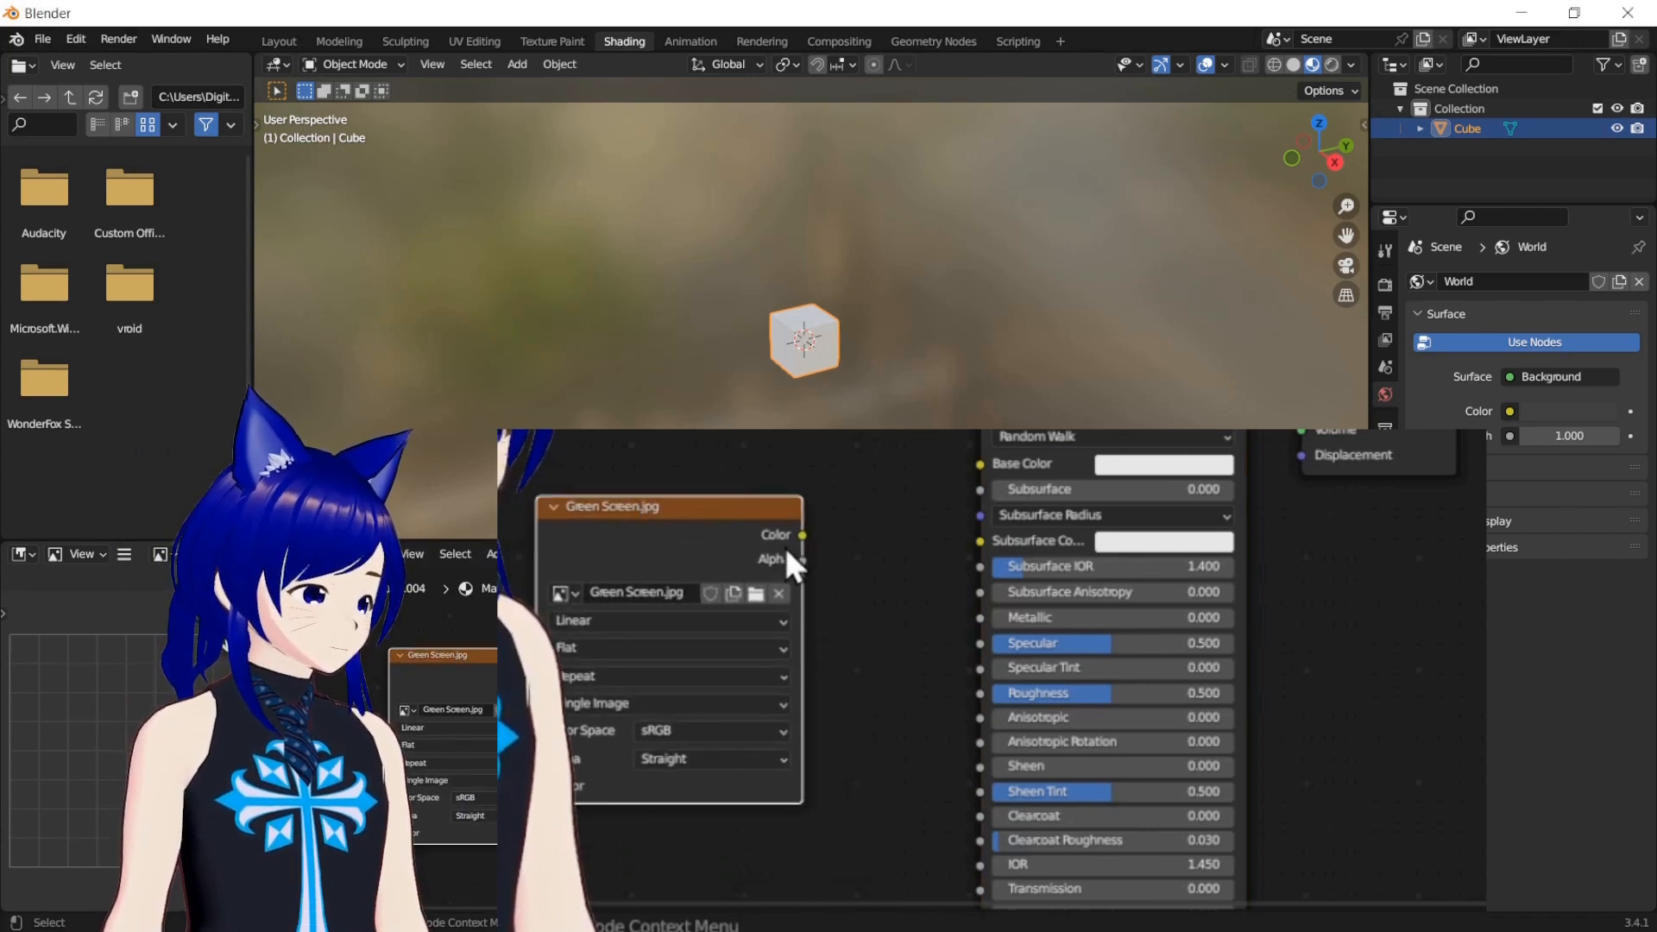
scroll(490, 670, up, 2)
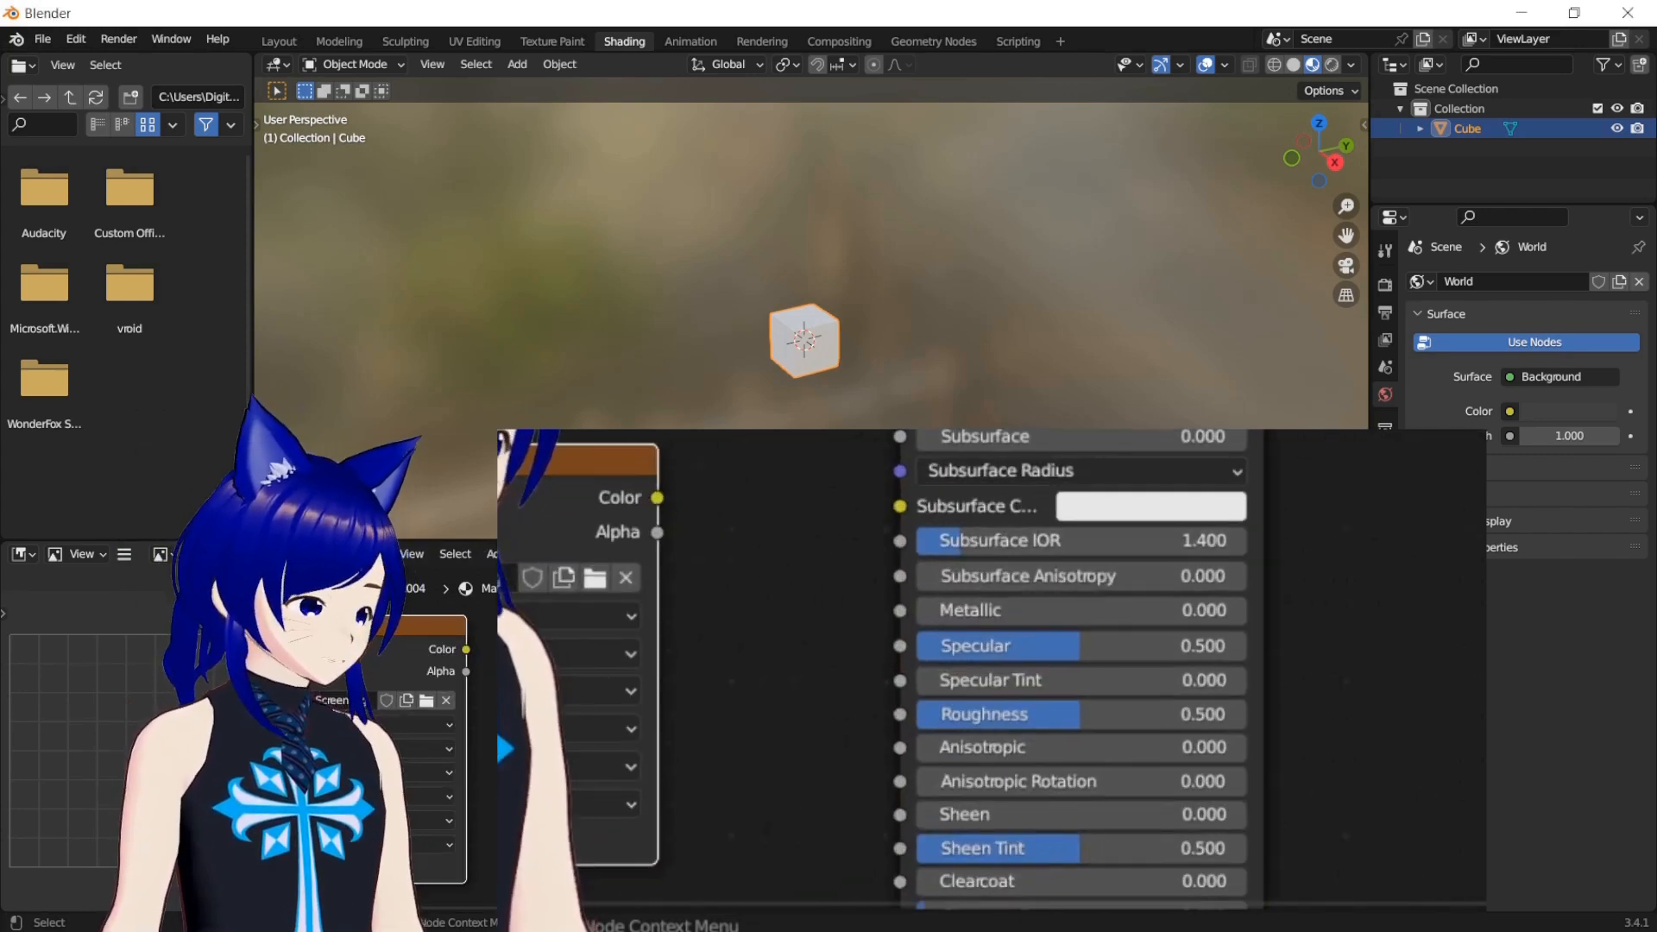
drag(1361, 690, 1361, 651)
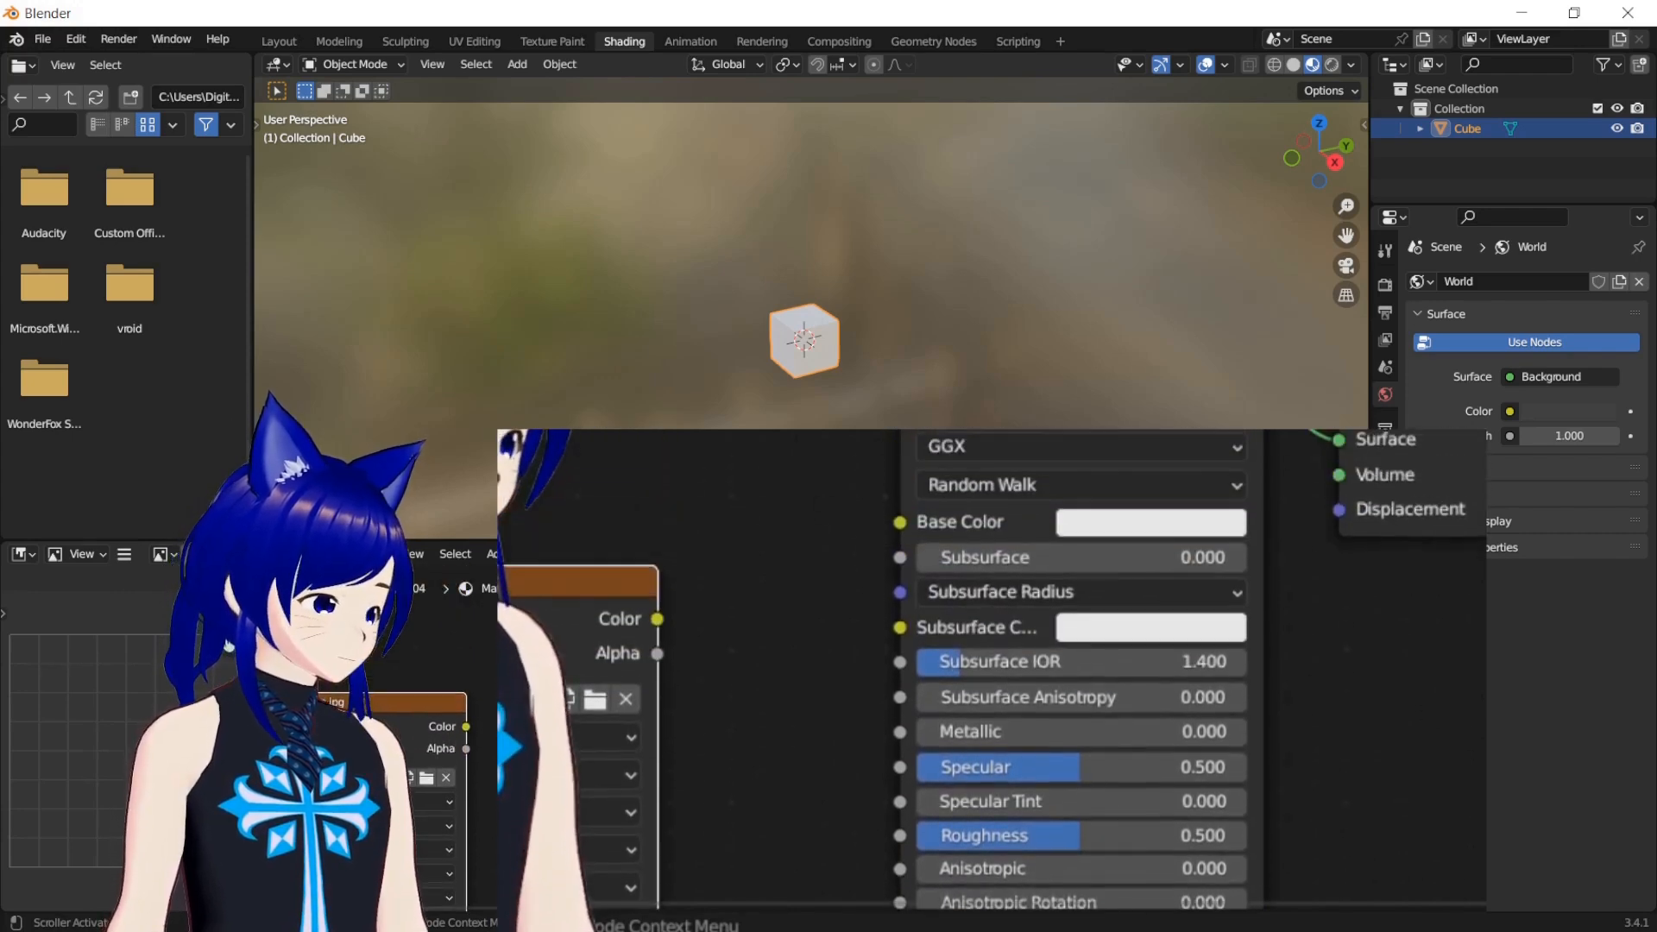
drag(356, 700, 429, 637)
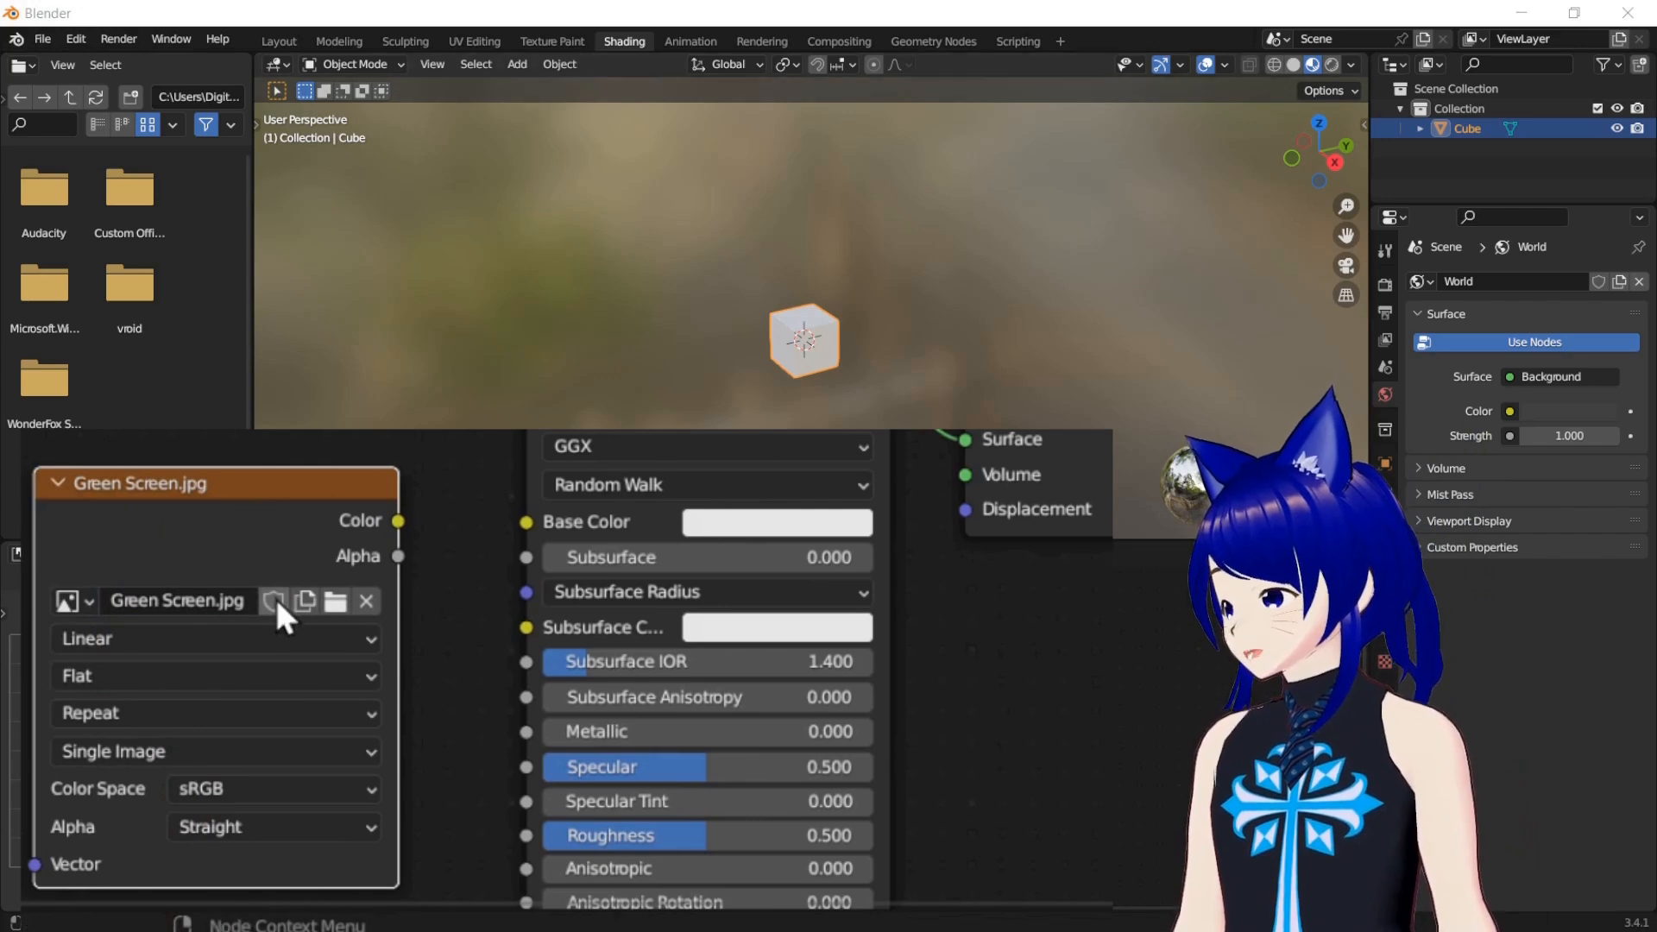
drag(399, 521, 518, 523)
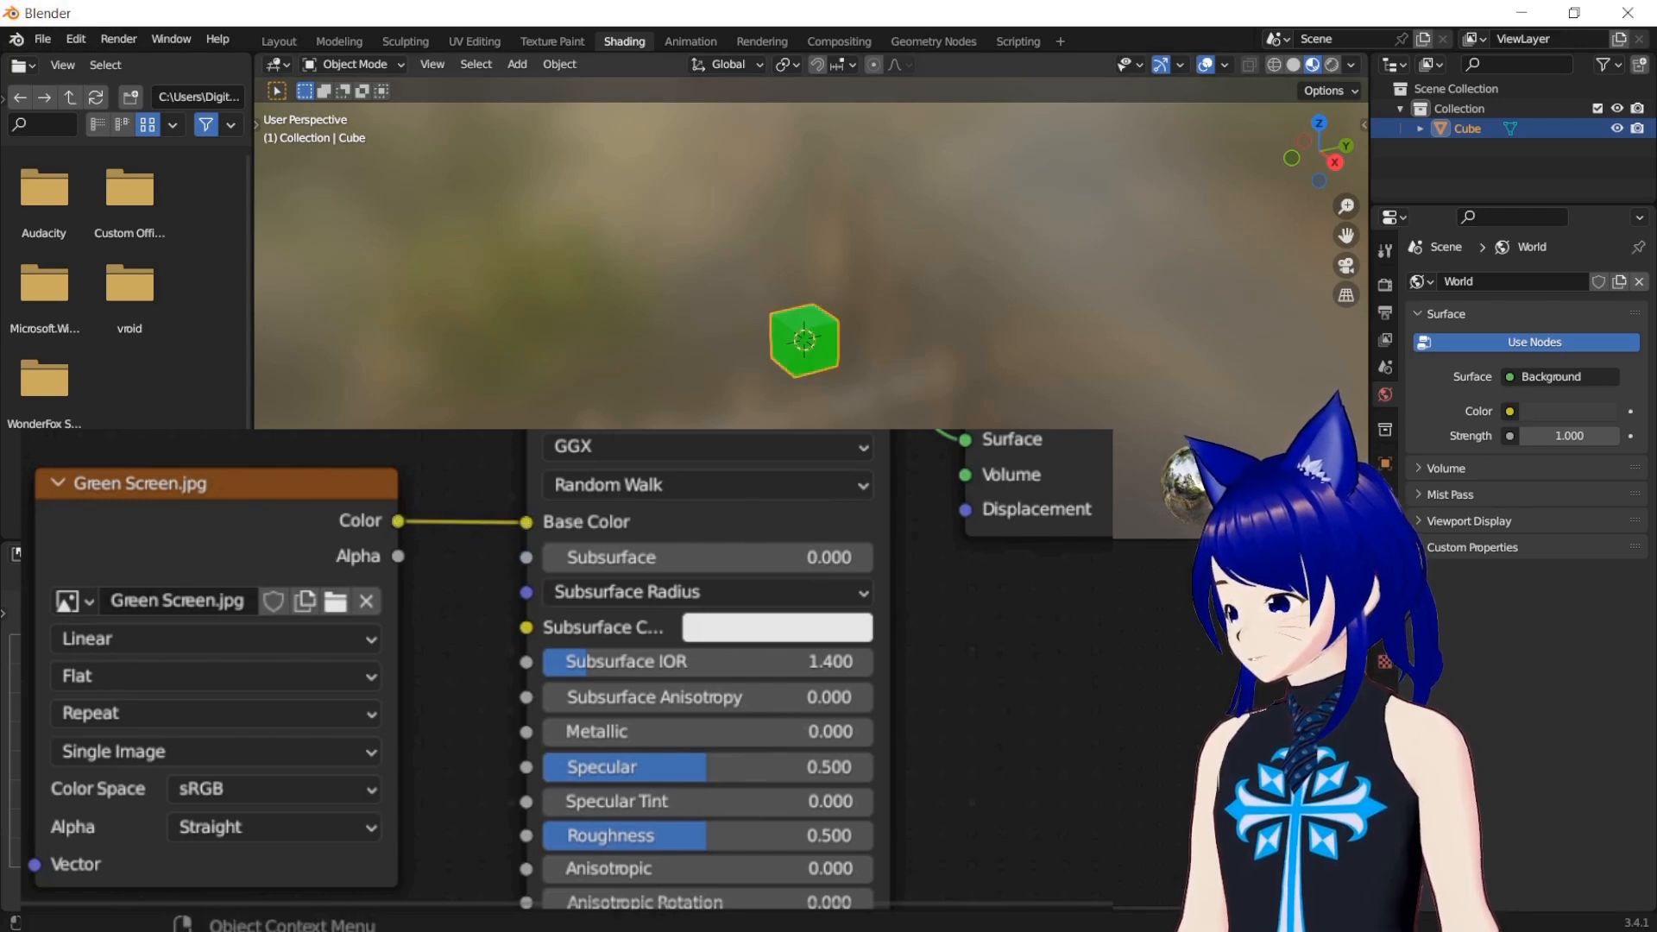
scroll(794, 362, up, 7)
drag(1341, 234, 1341, 136)
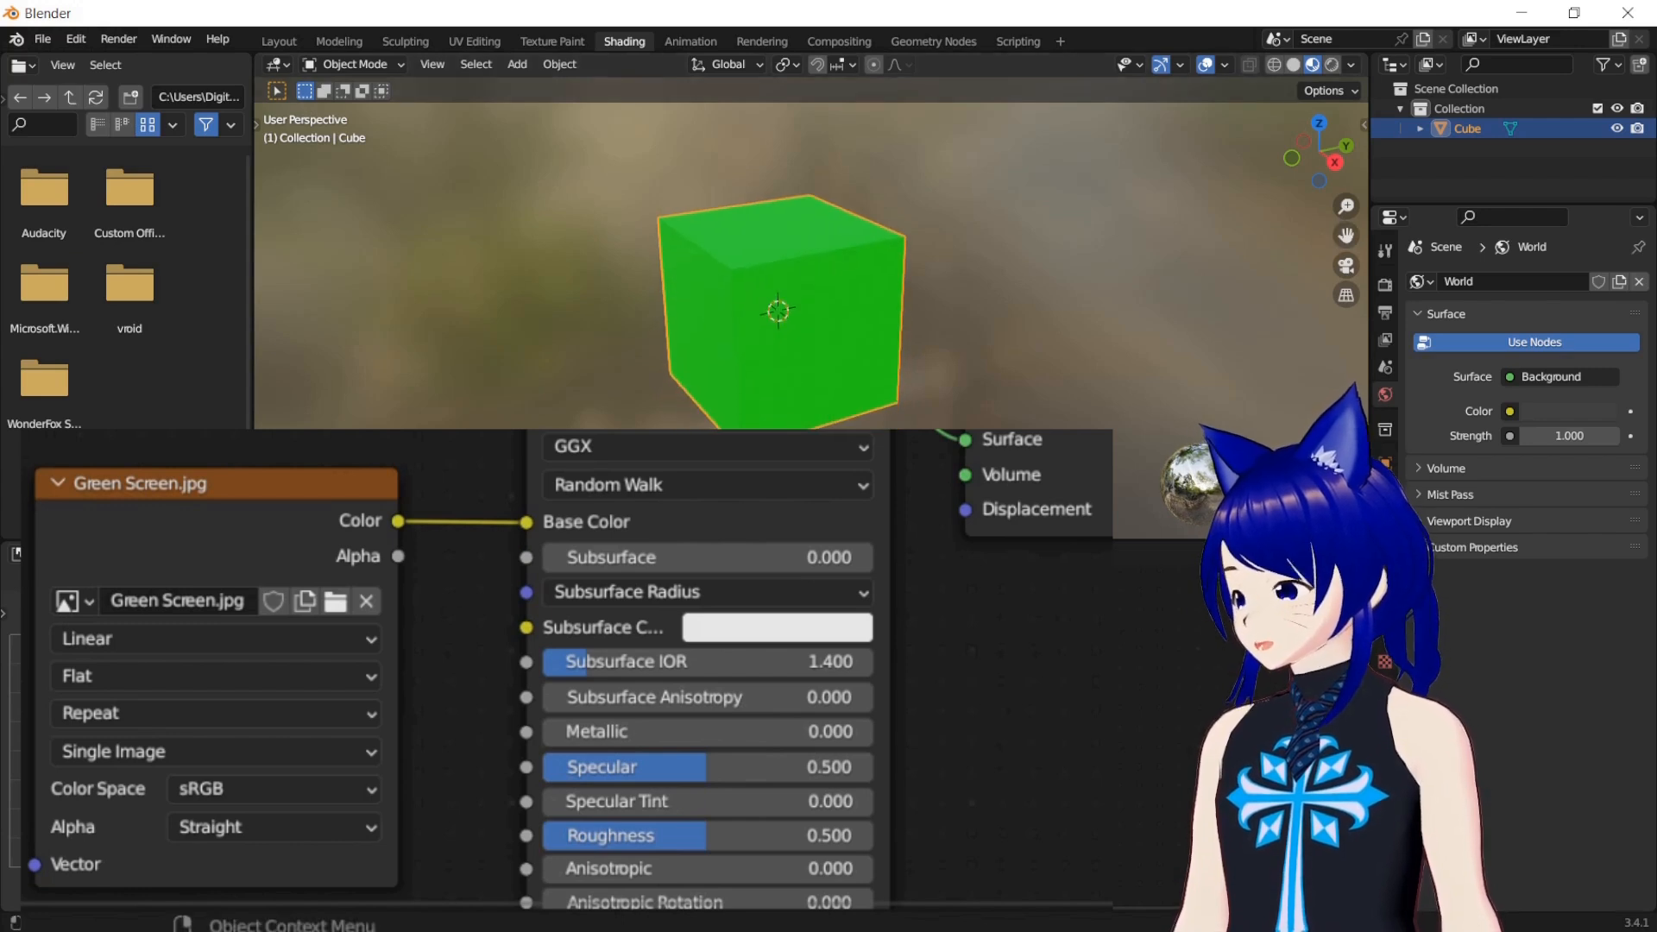
Replace the Green Screen.jpg node with the image thumbs up.png and connect its Color output to Base Color
right_click(237, 481)
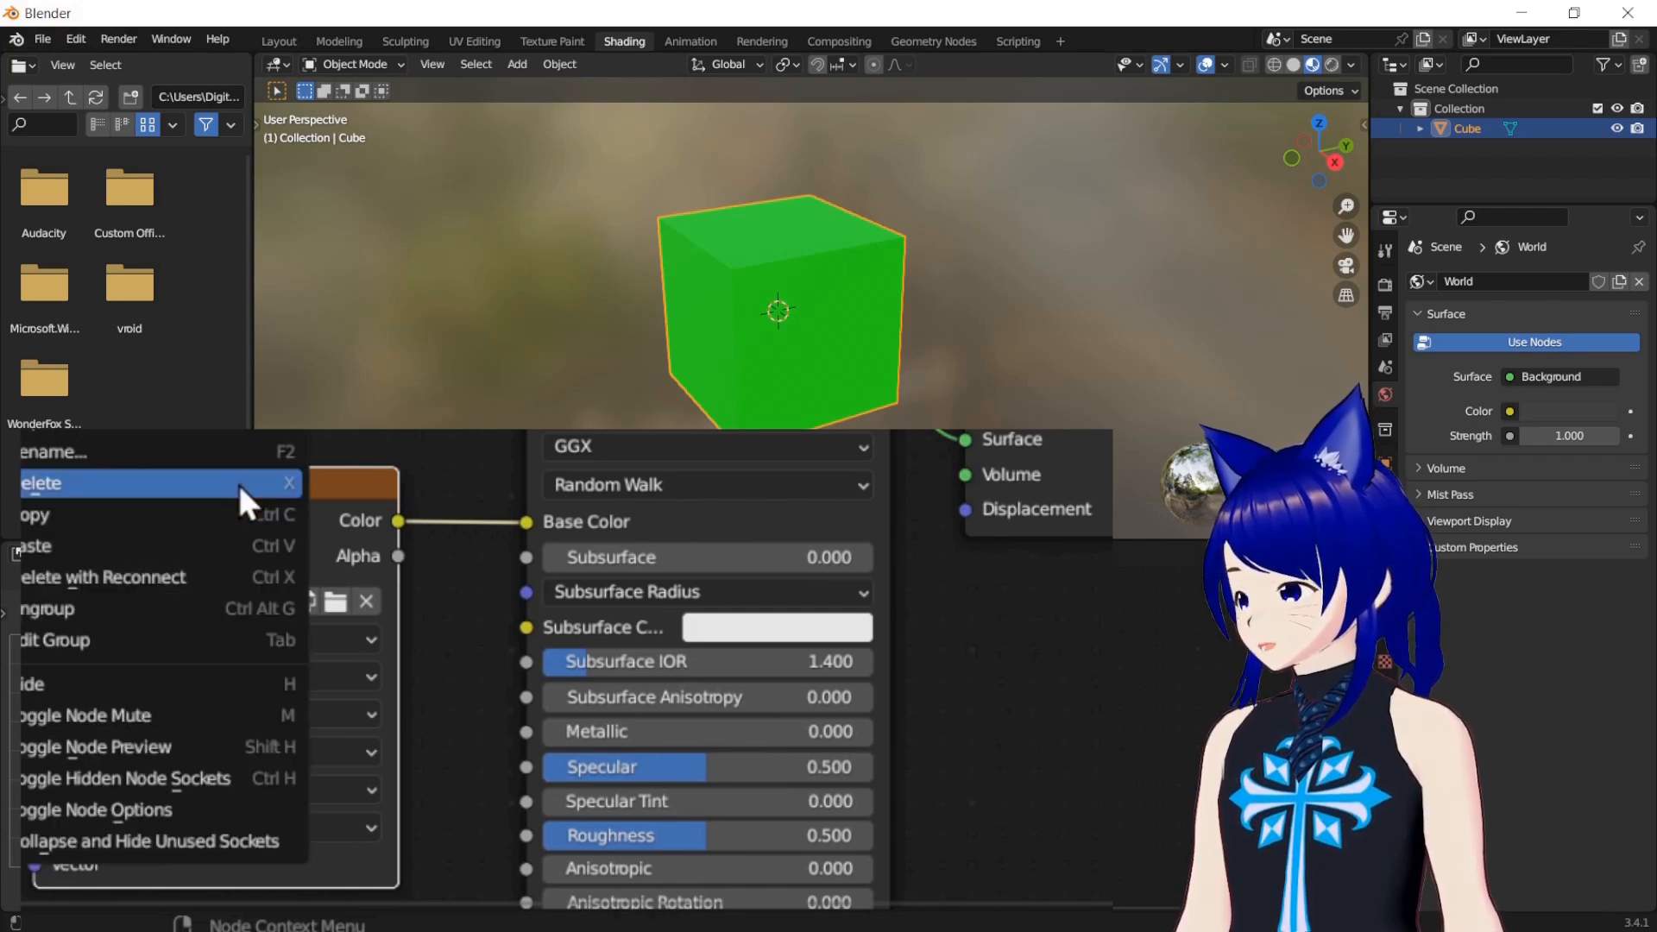
click(237, 482)
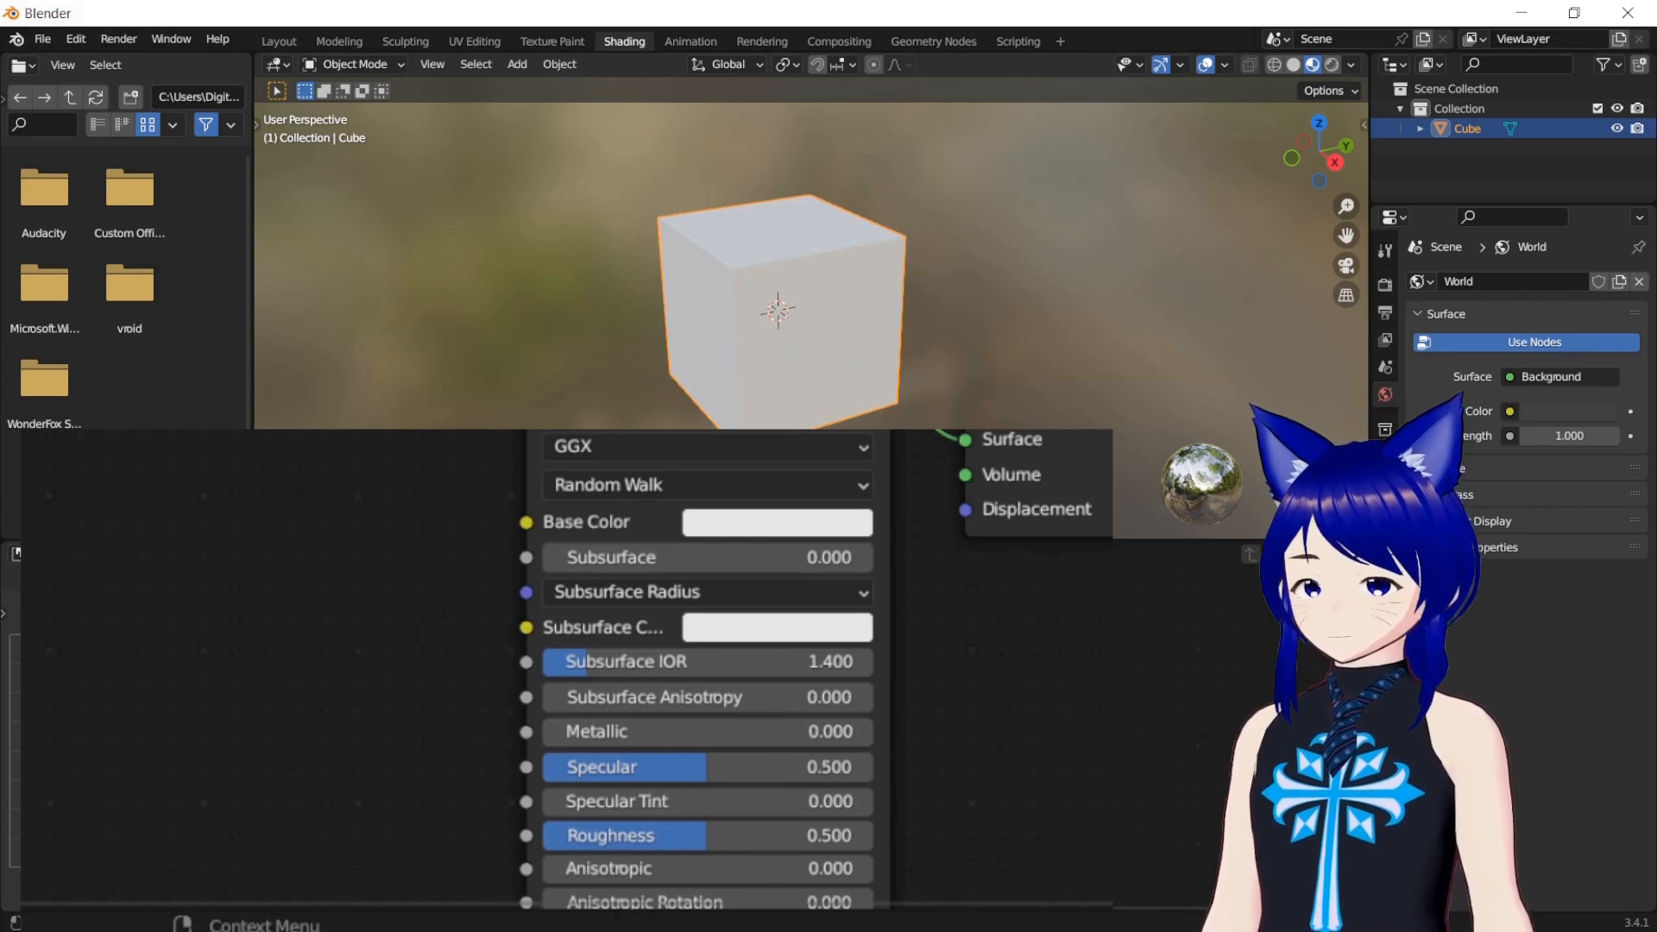
drag(1232, 509, 338, 563)
drag(505, 588, 274, 509)
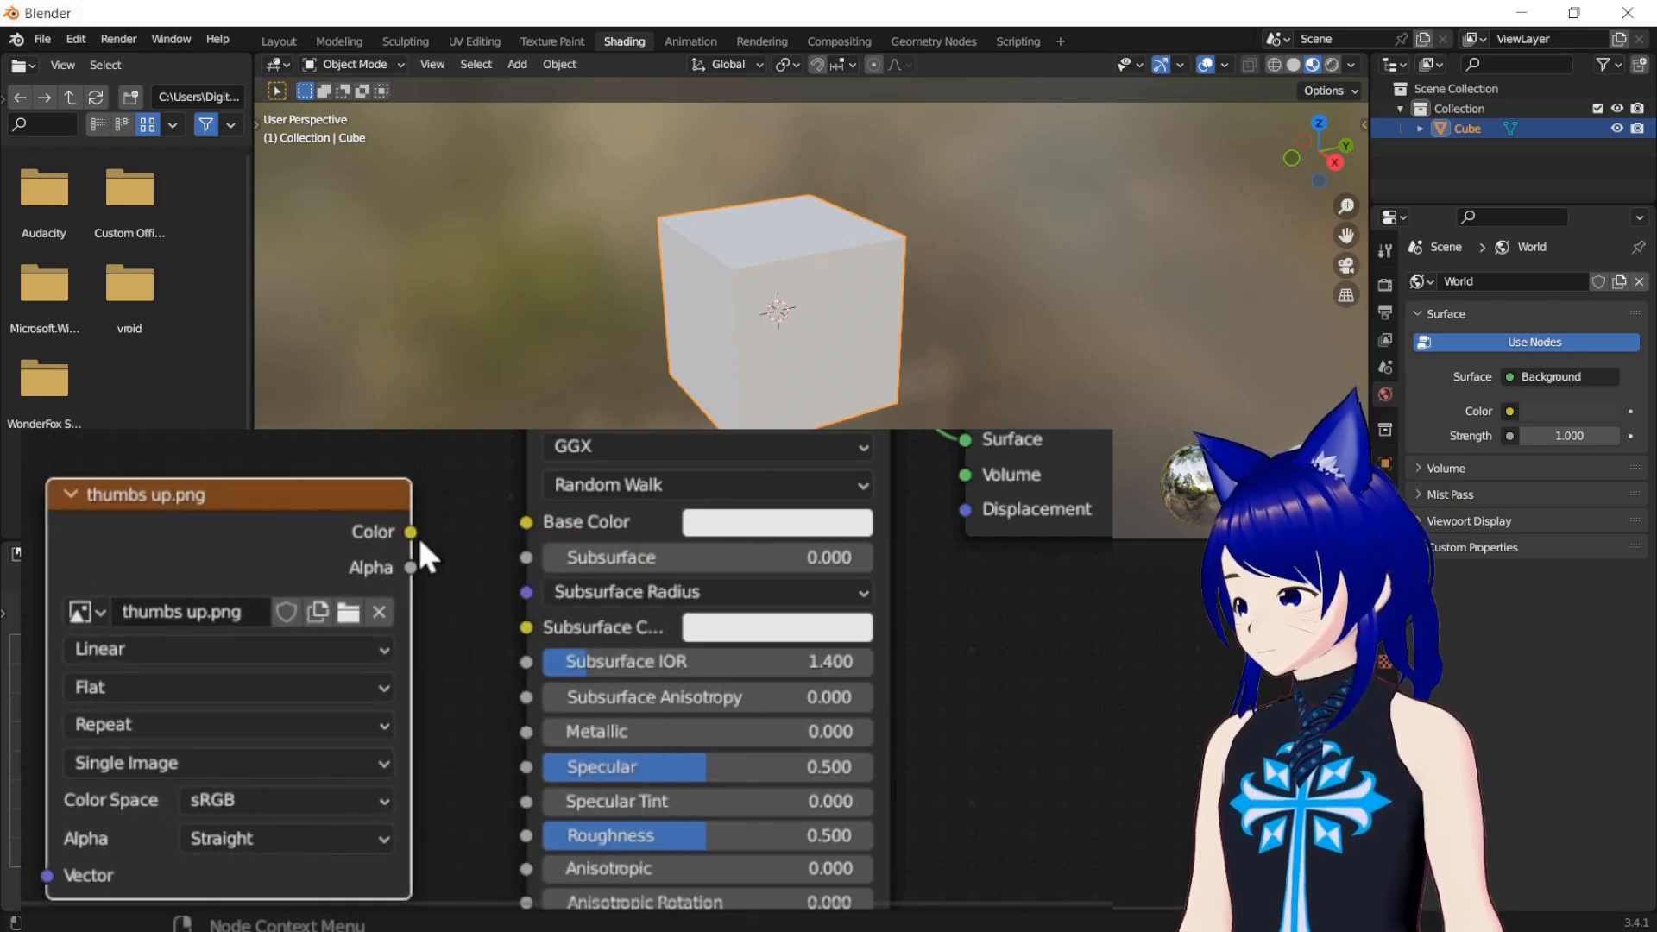
drag(412, 532, 429, 553)
drag(607, 670, 616, 663)
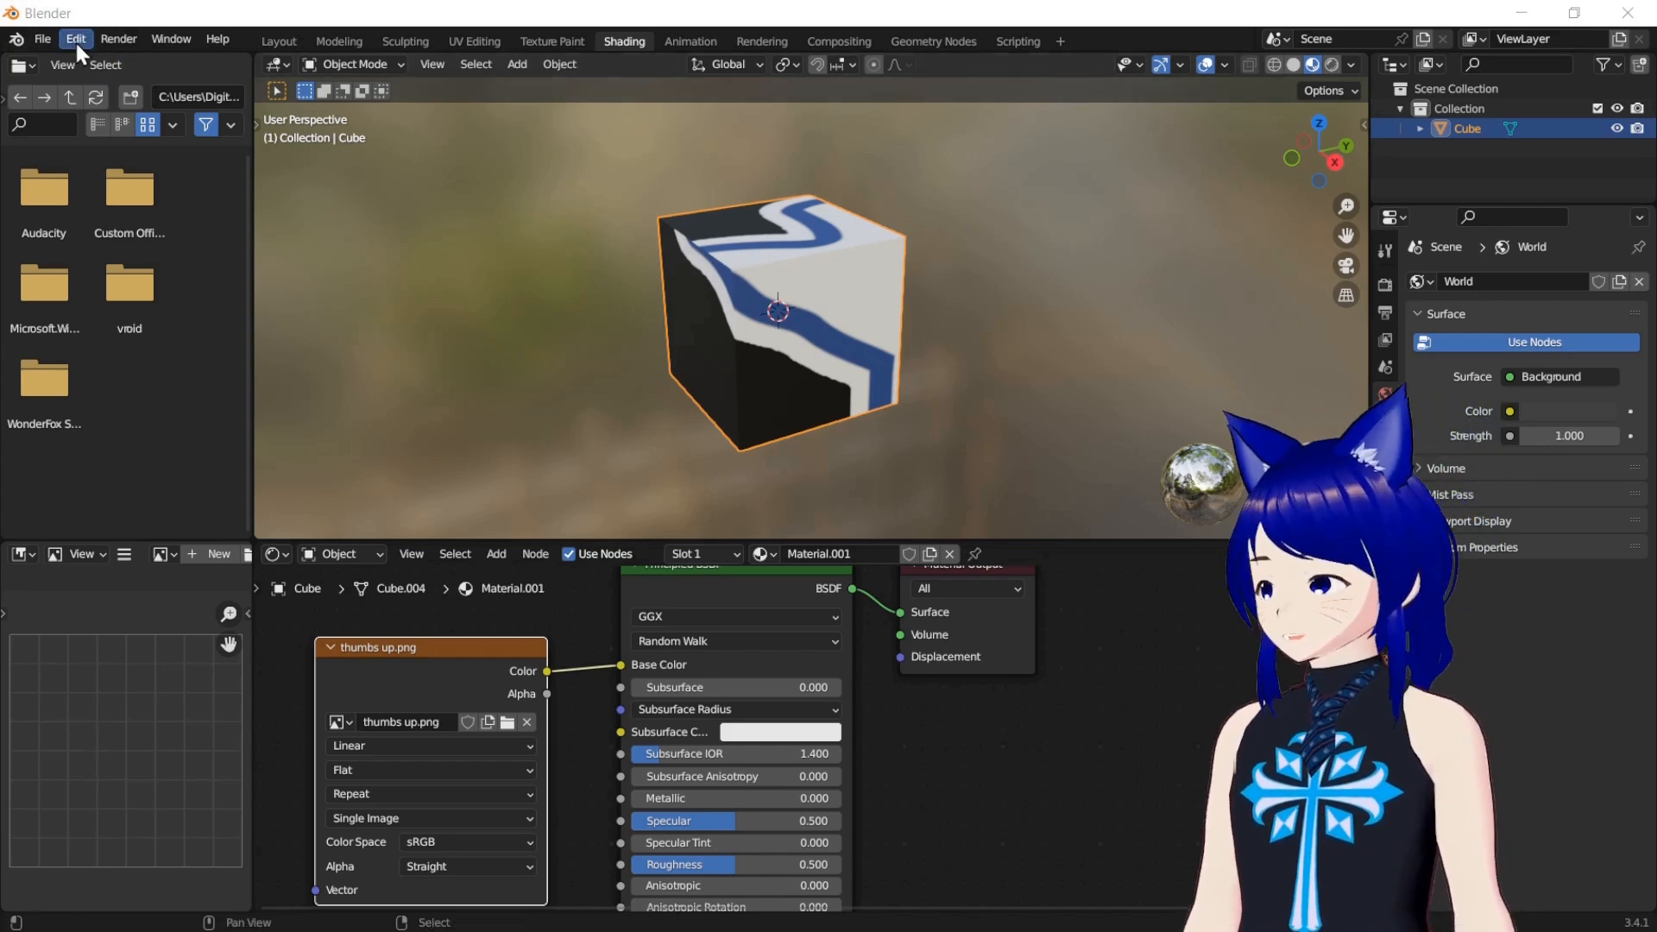
Return to the Layout workspace, deselect the cube and enlarge the timeline area
click(292, 45)
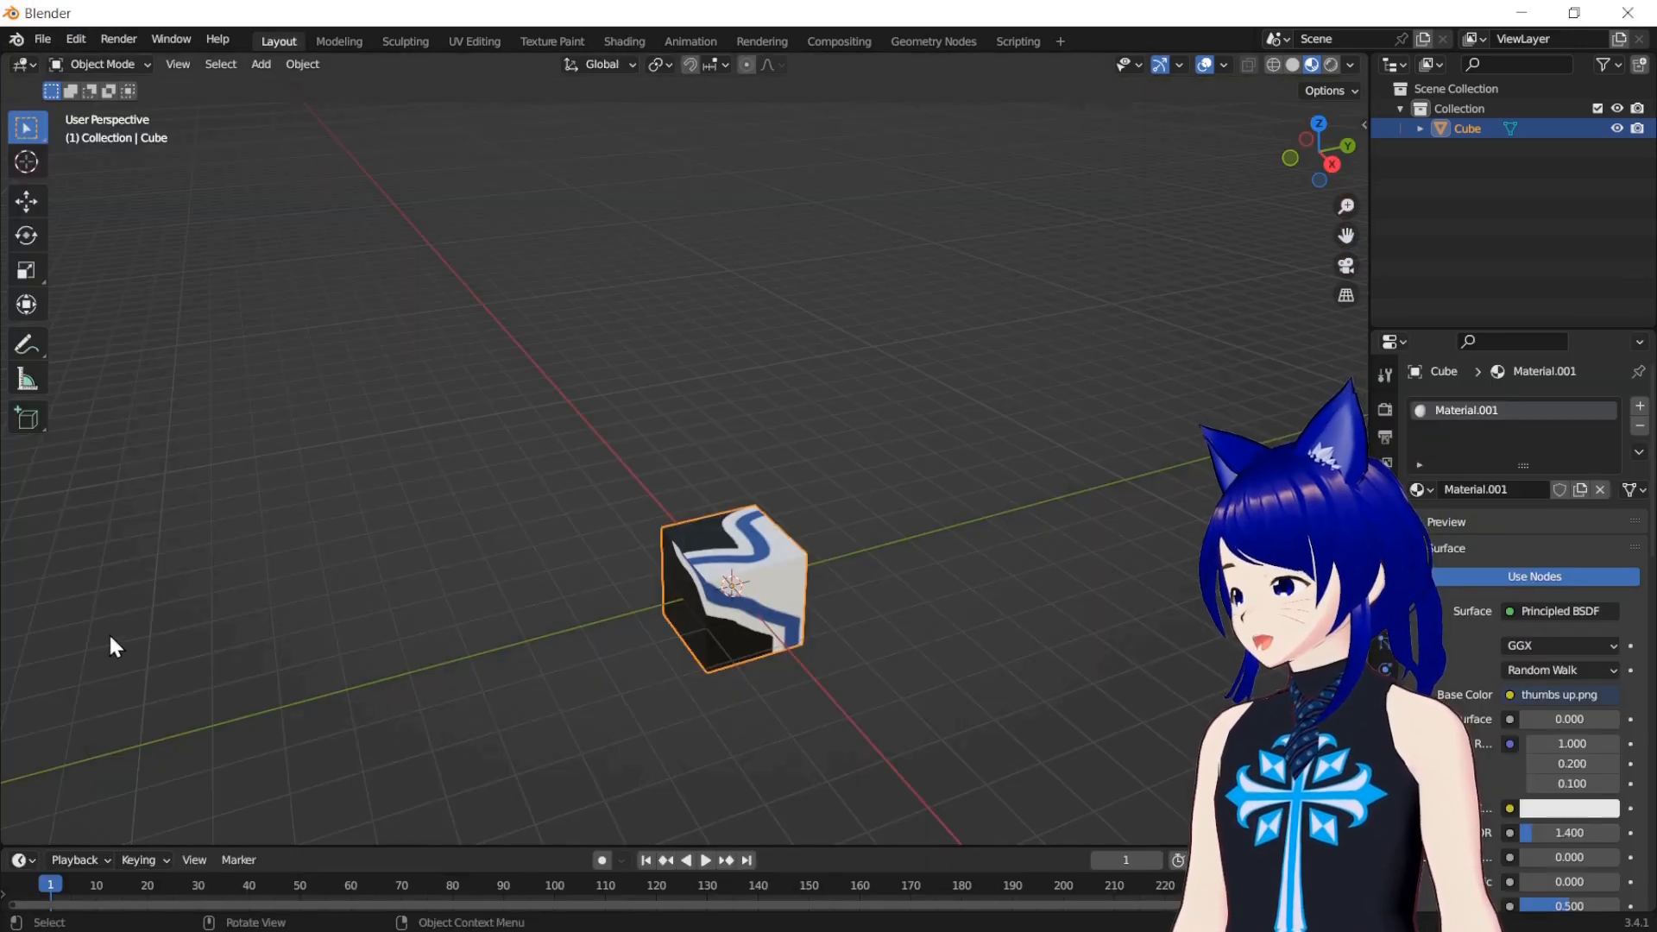
click(240, 833)
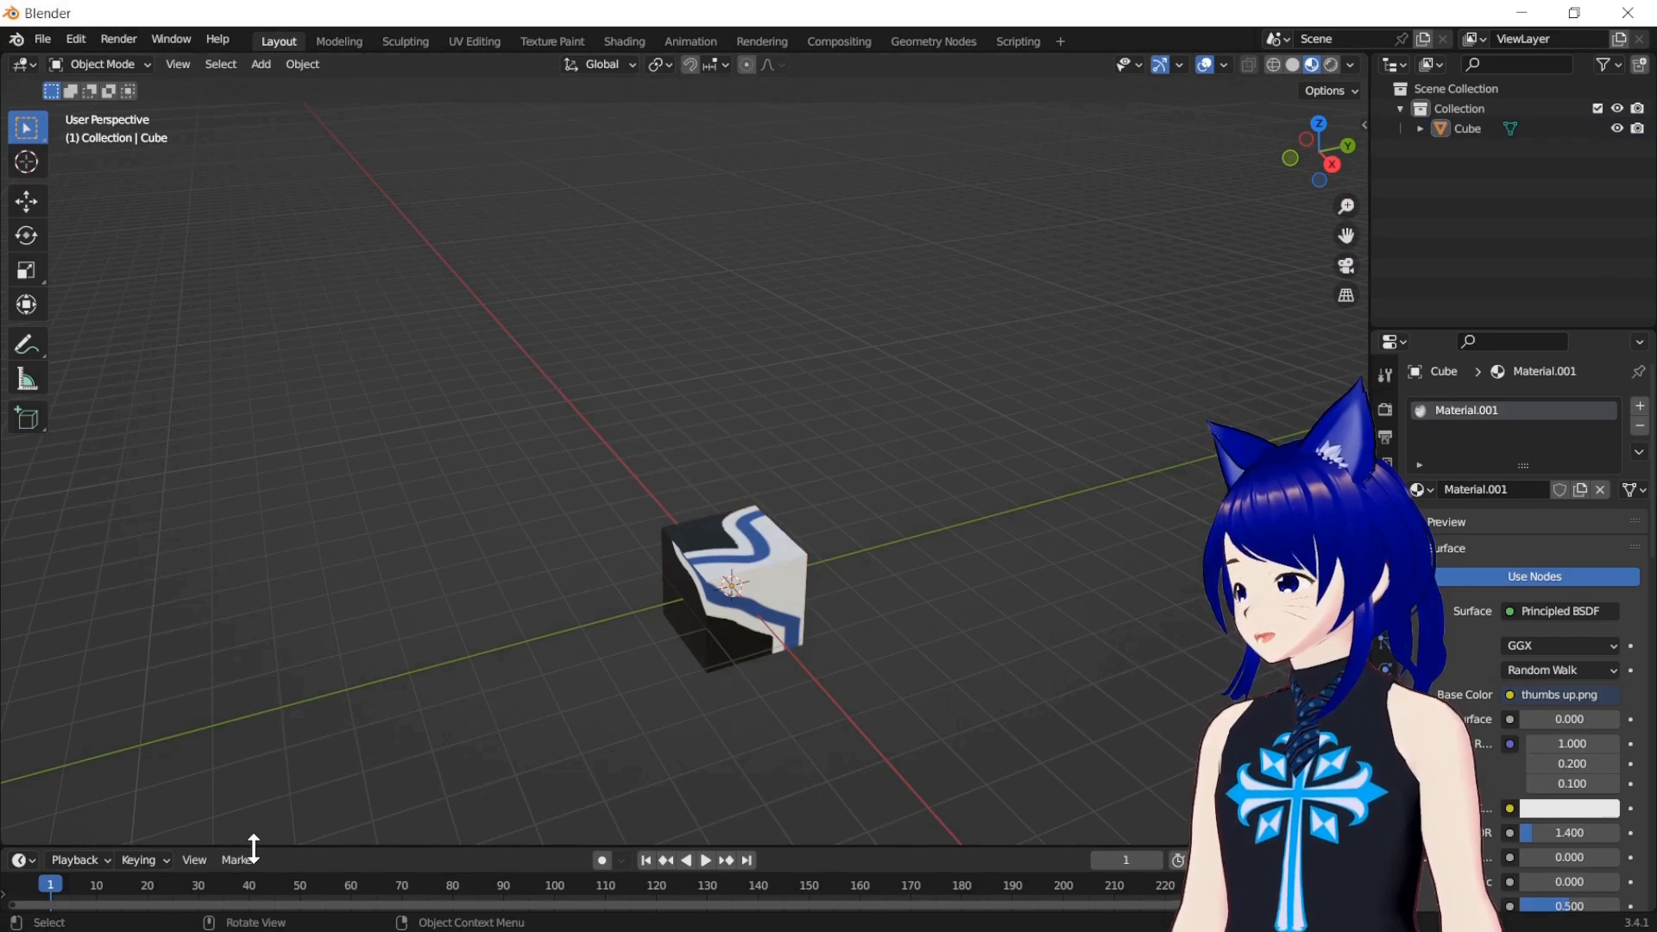
click(246, 858)
click(290, 750)
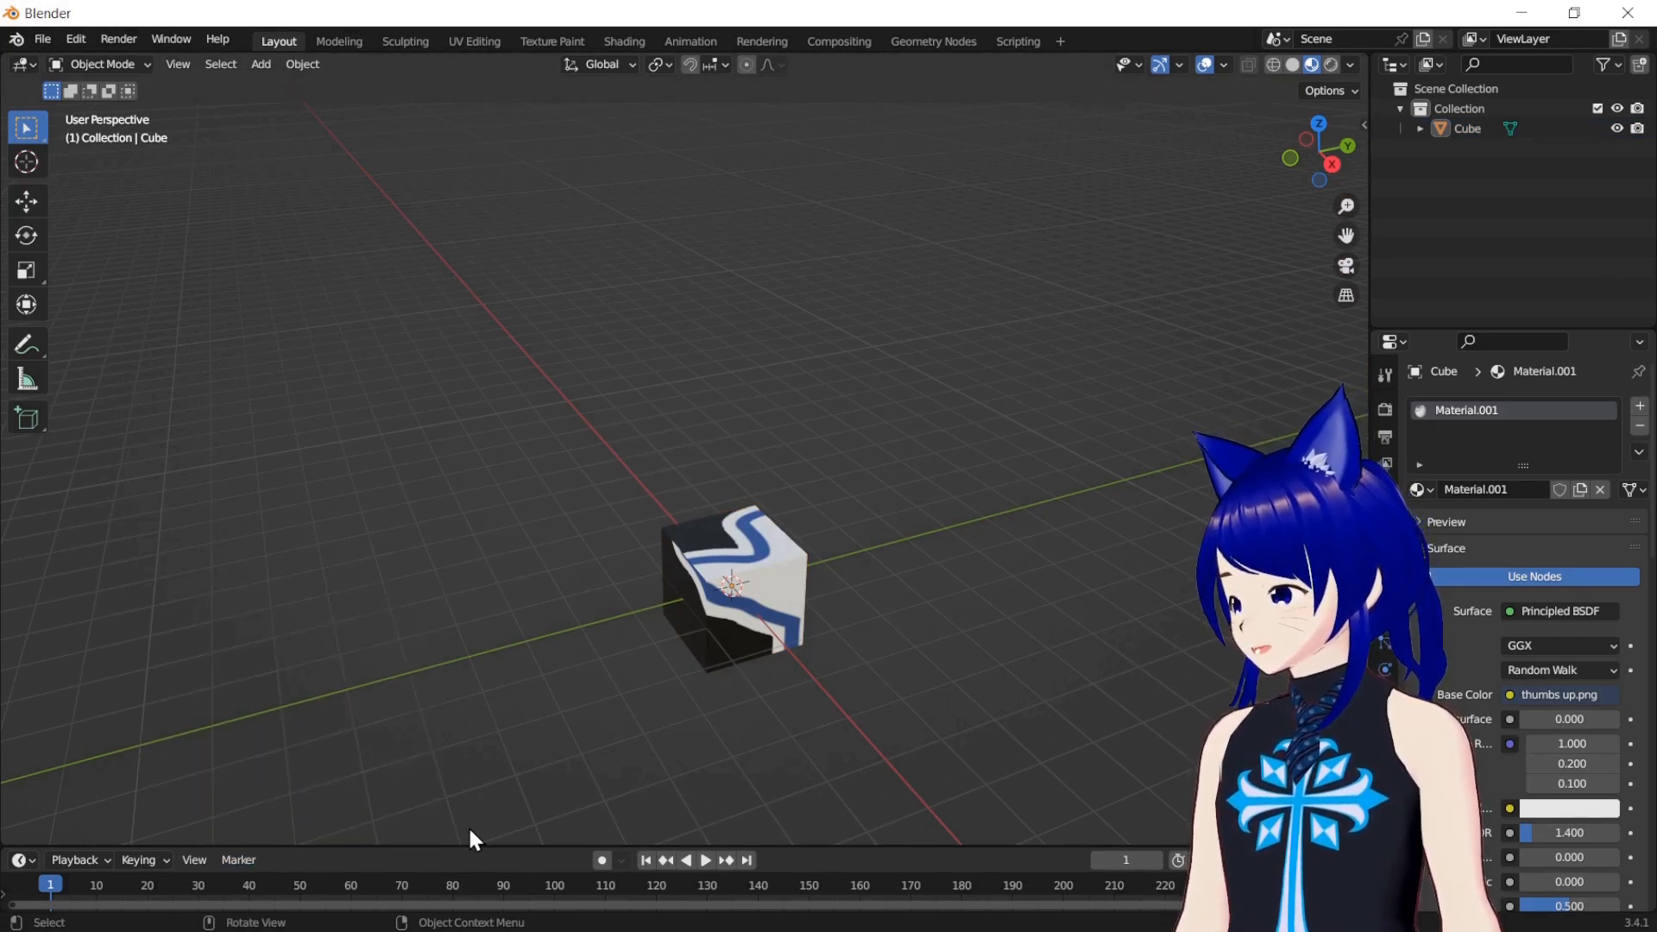
drag(480, 846, 507, 595)
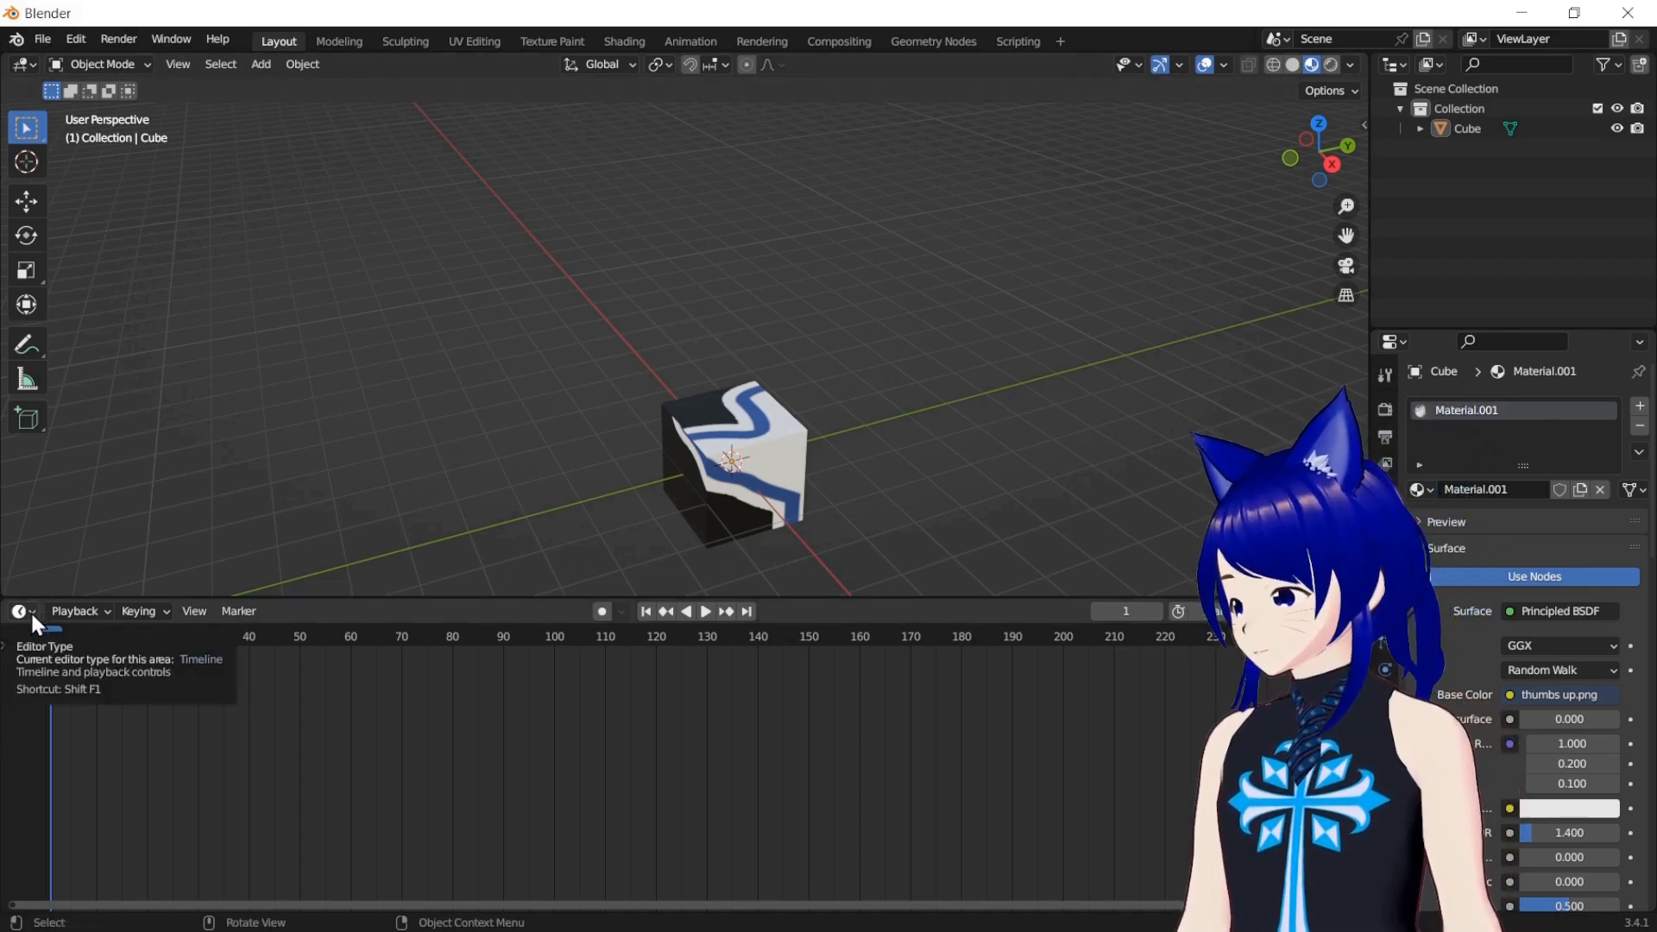
Turn the timeline area into a Shader Editor and enlarge it to show the cube's material nodes
click(30, 613)
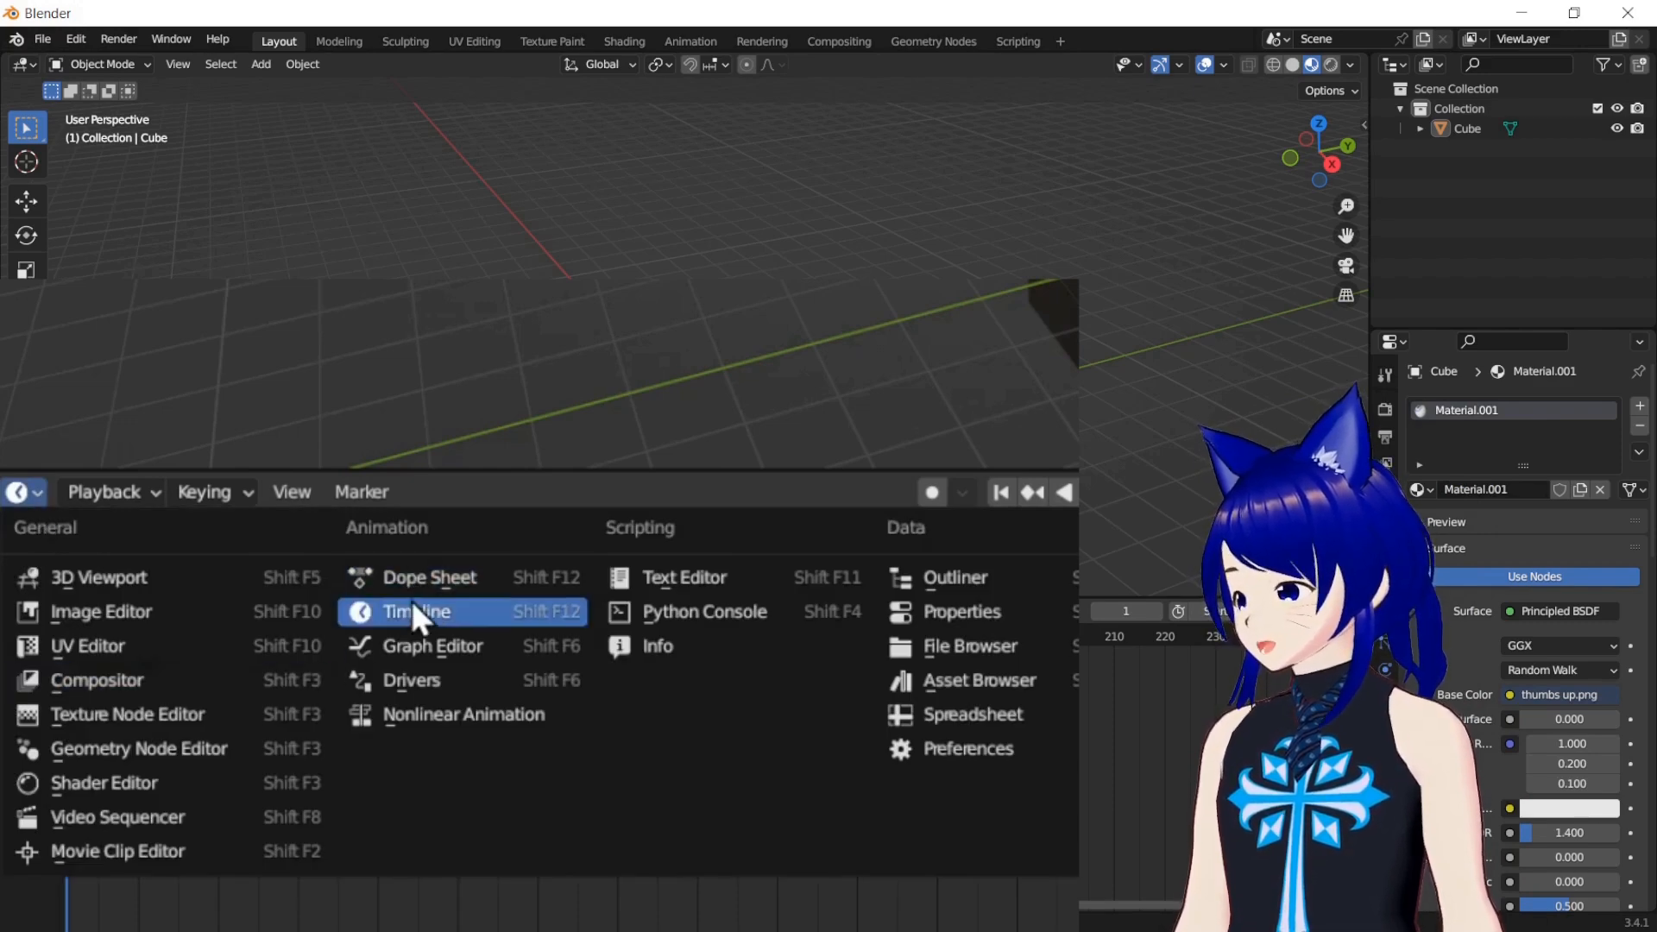
click(90, 783)
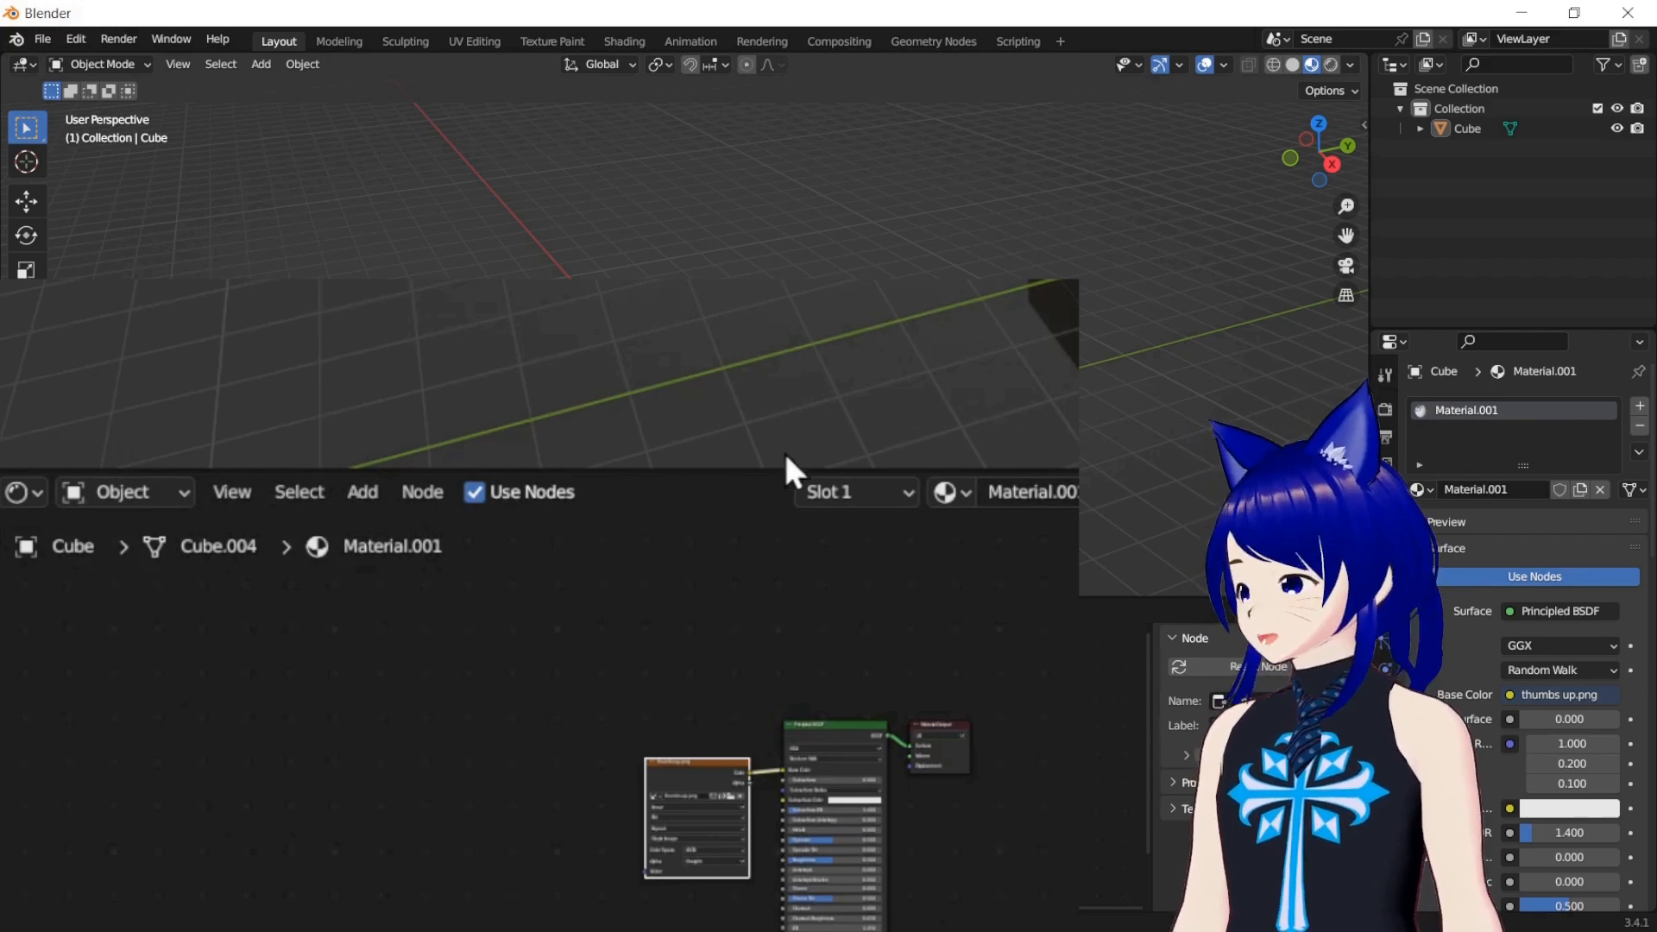
drag(765, 467, 796, 263)
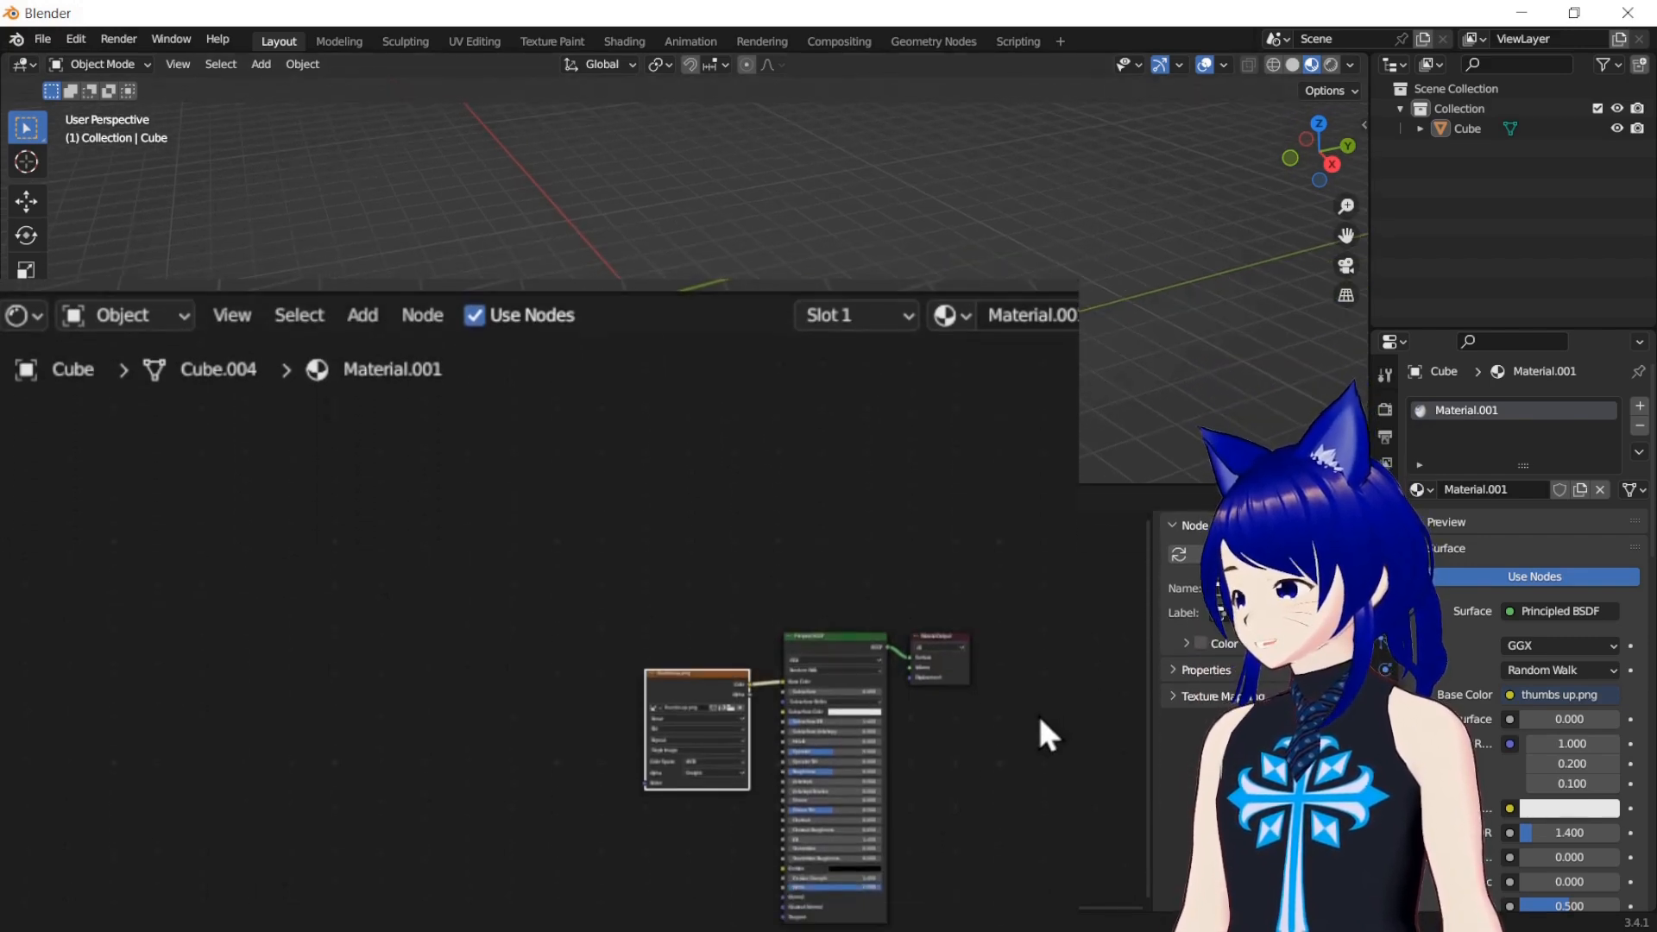
key(Home)
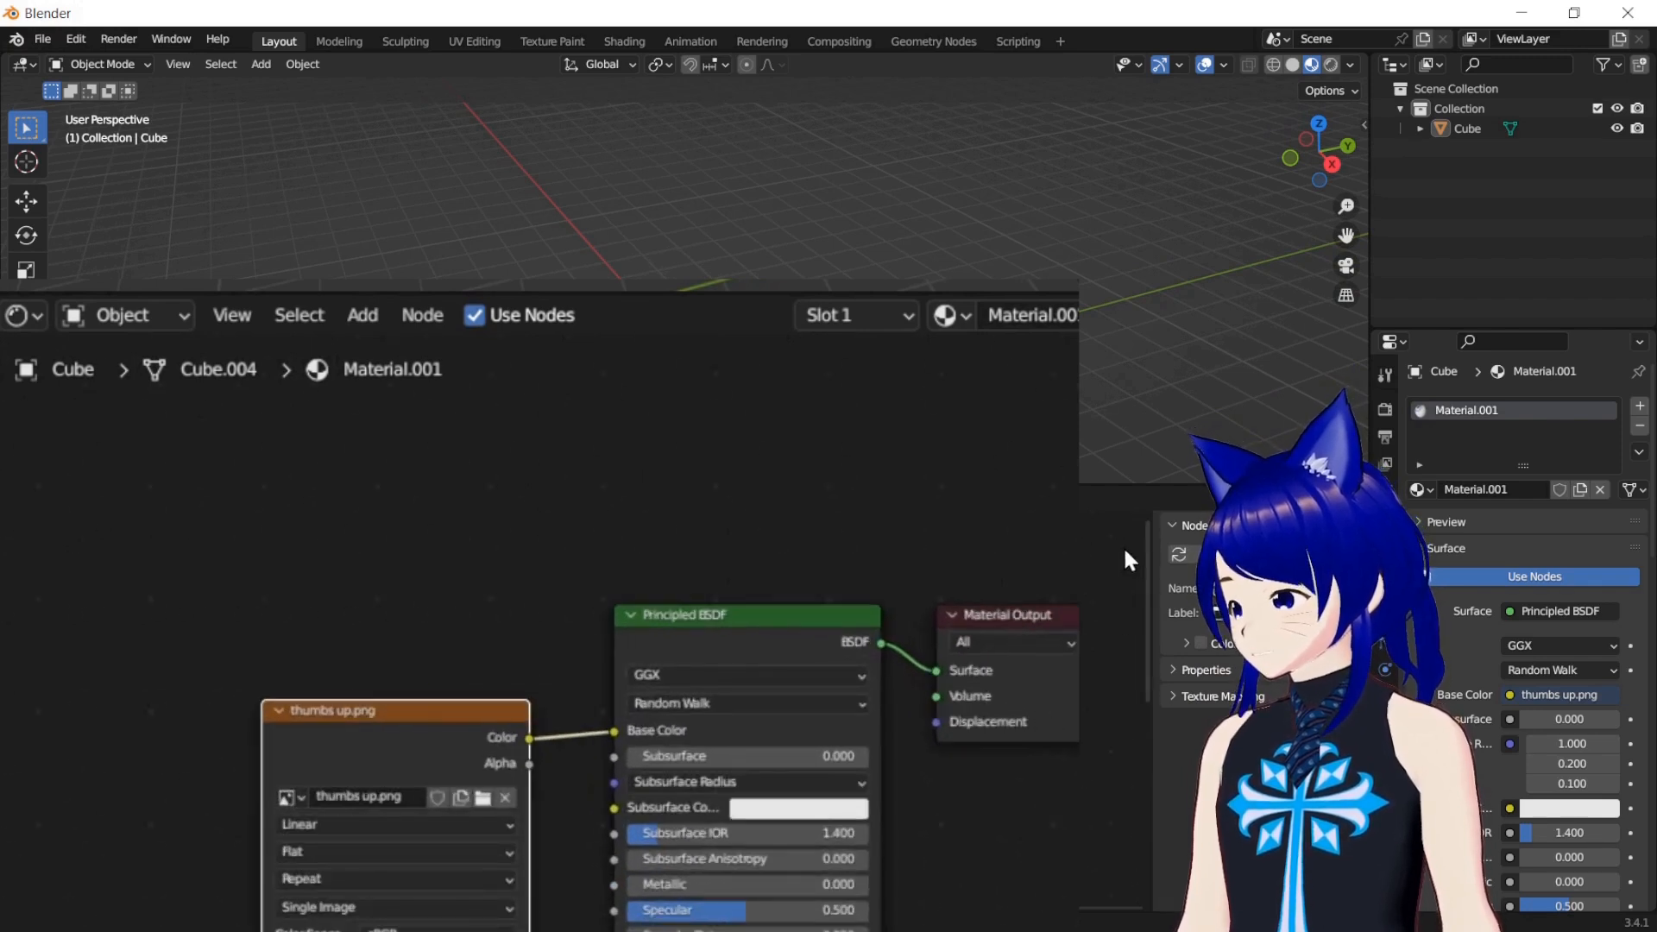
drag(1150, 552, 1138, 667)
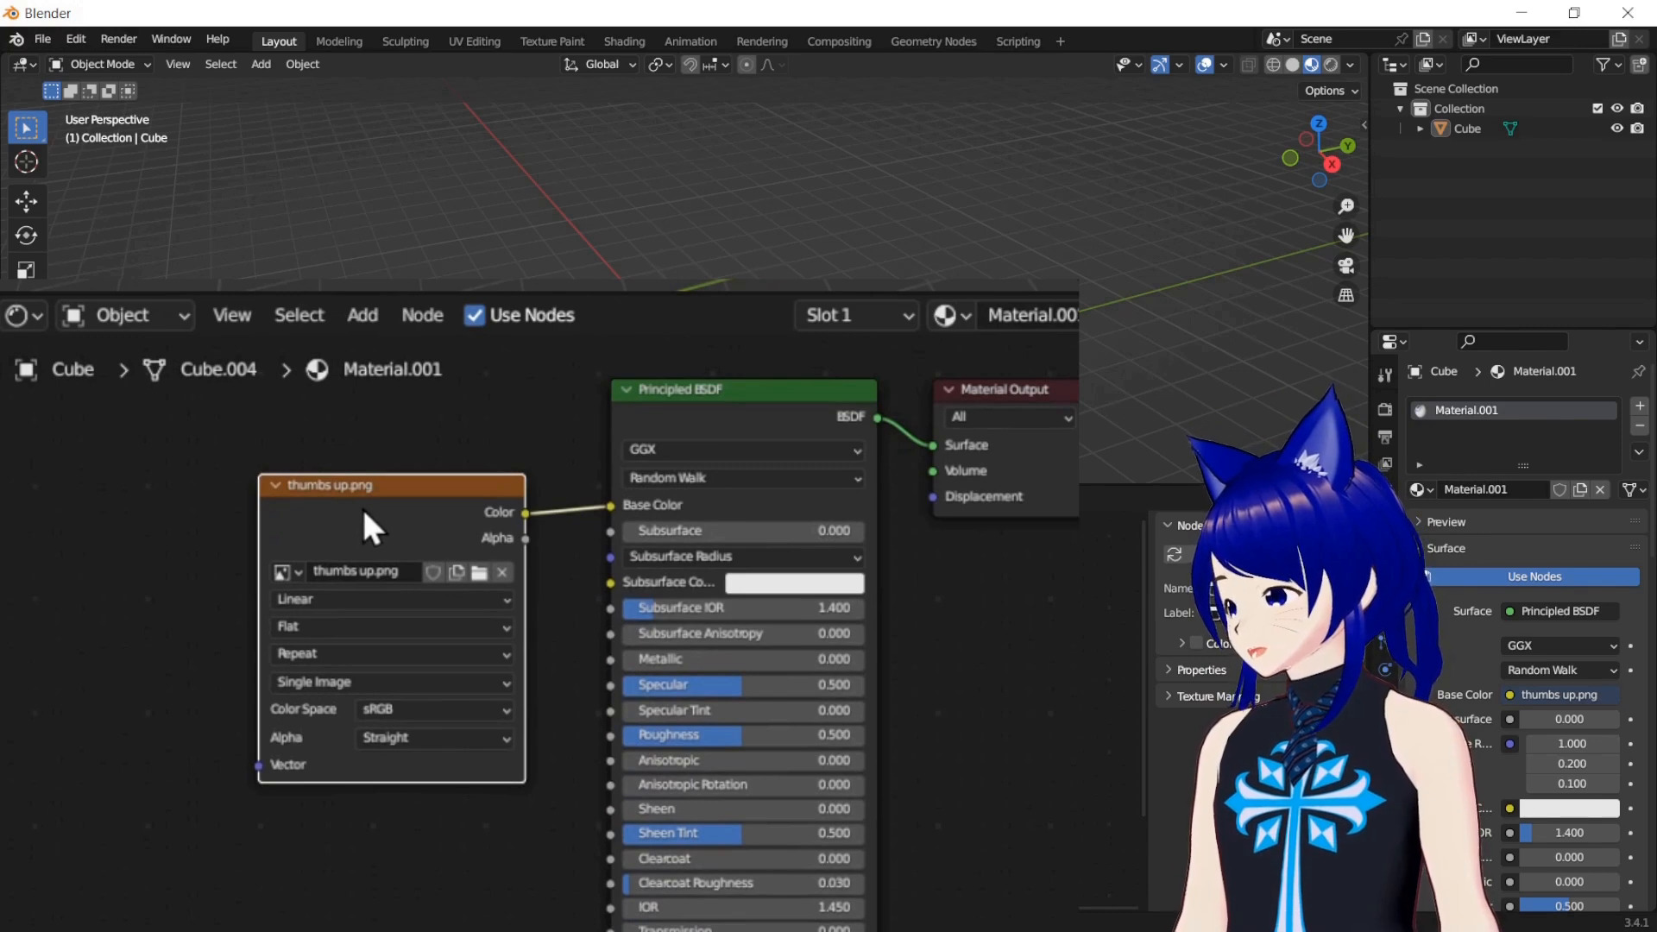
Delete the thumbs up.png node, bring the image file in again and reconnect its Color output to Base Color
right_click(376, 477)
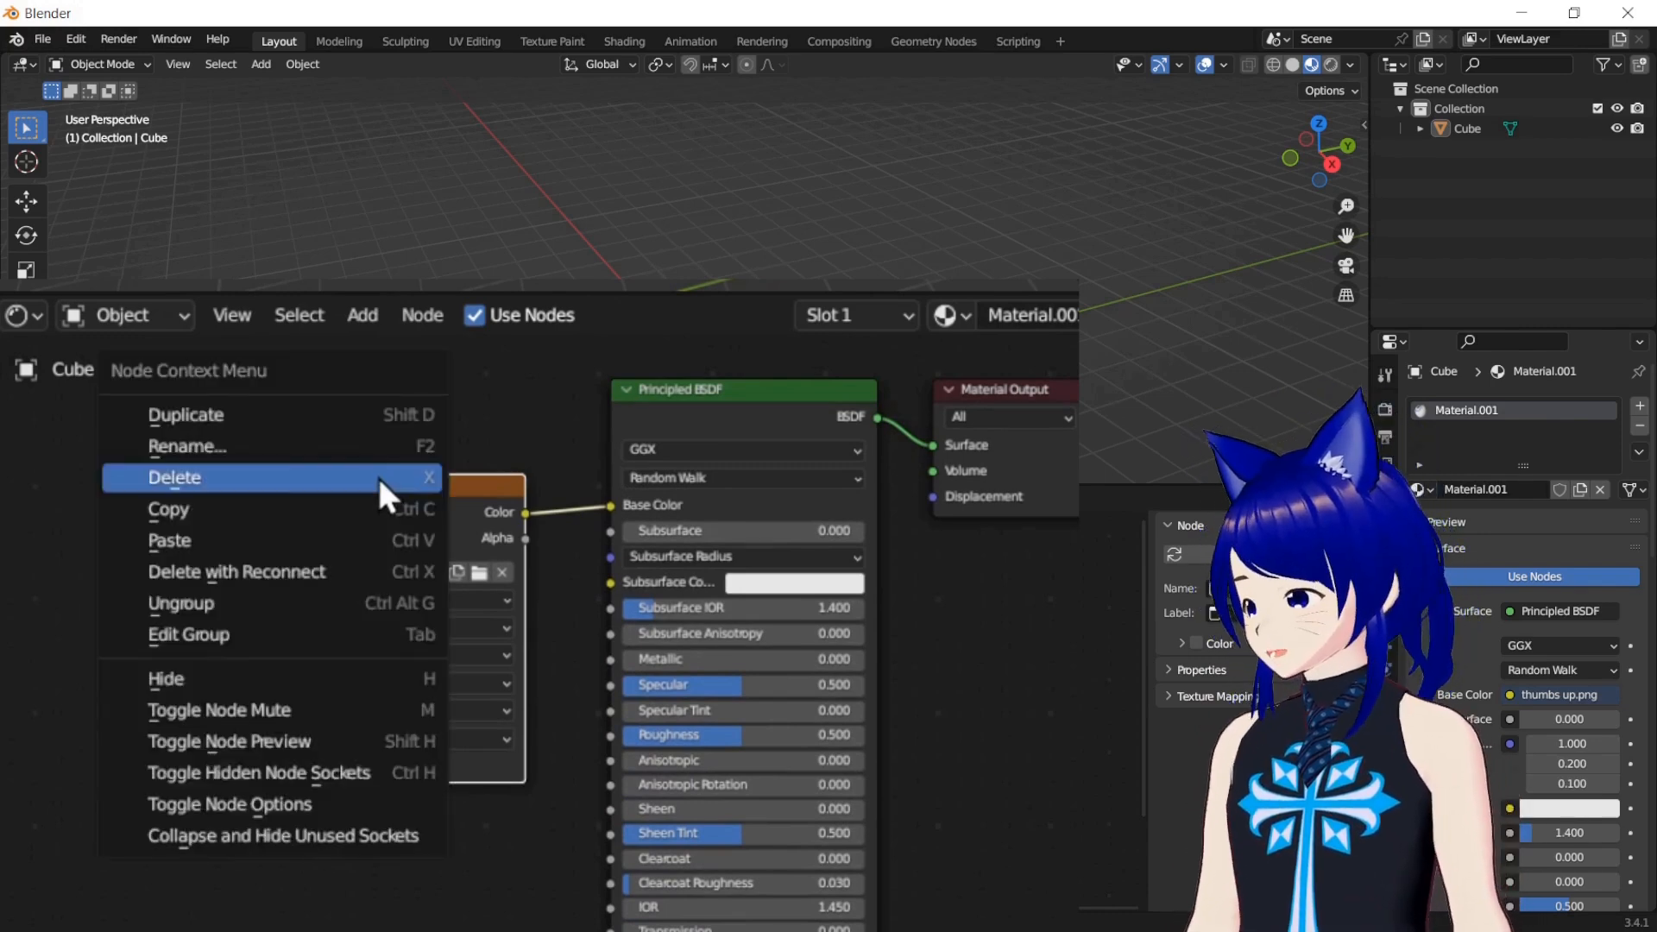
click(378, 476)
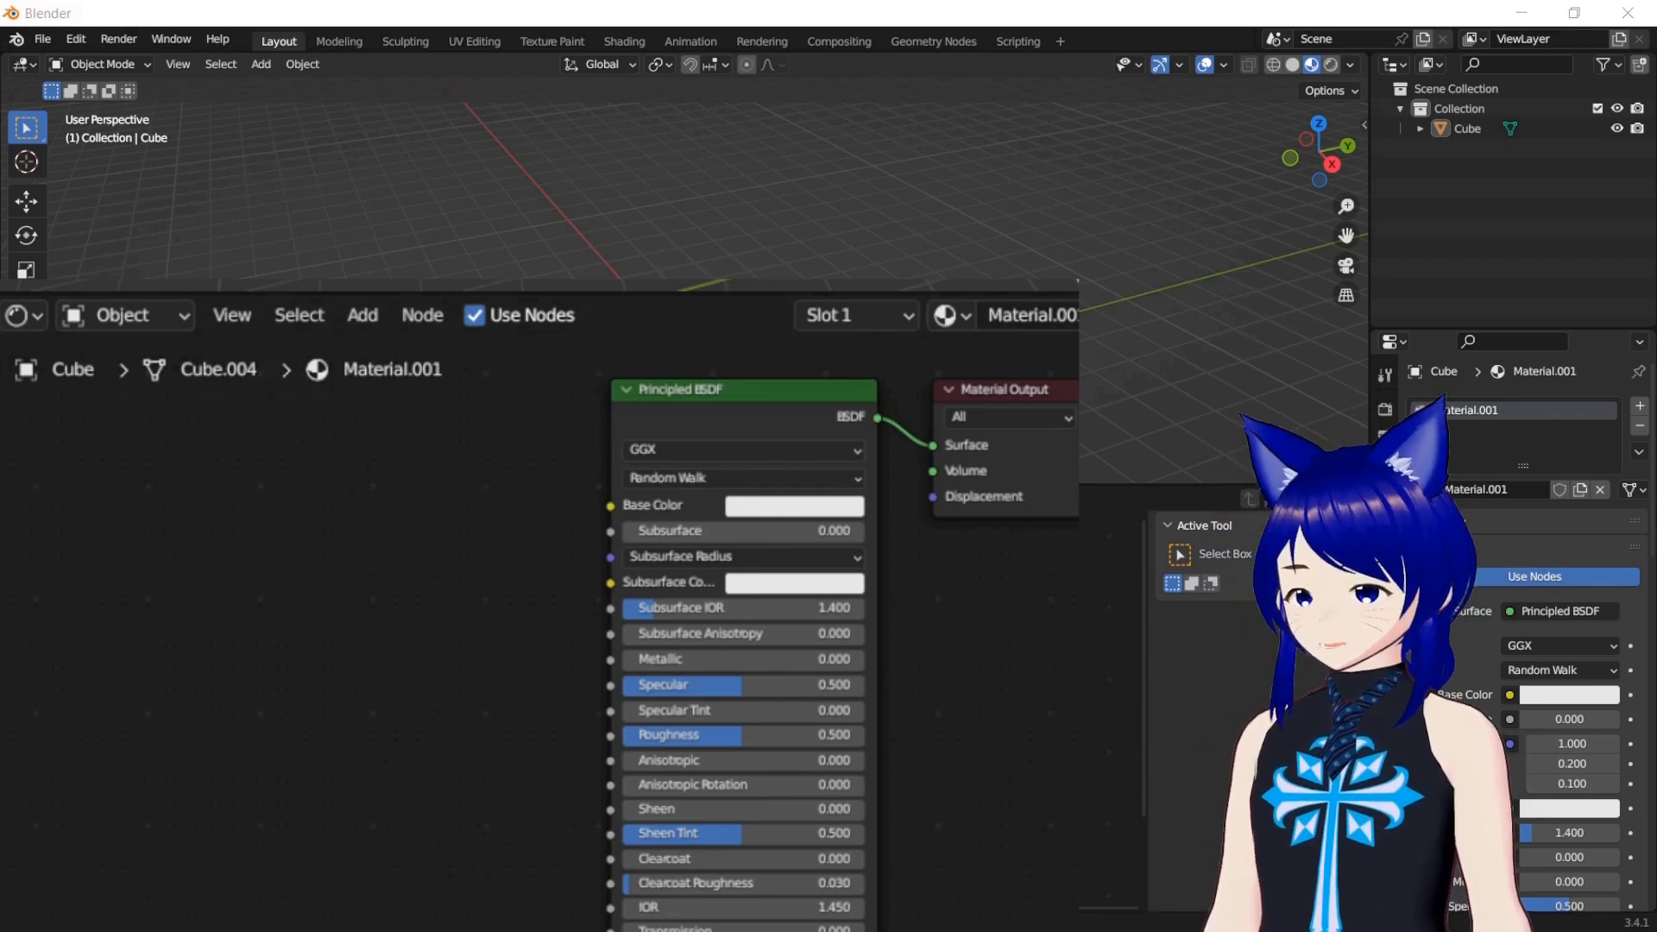
drag(506, 483, 165, 514)
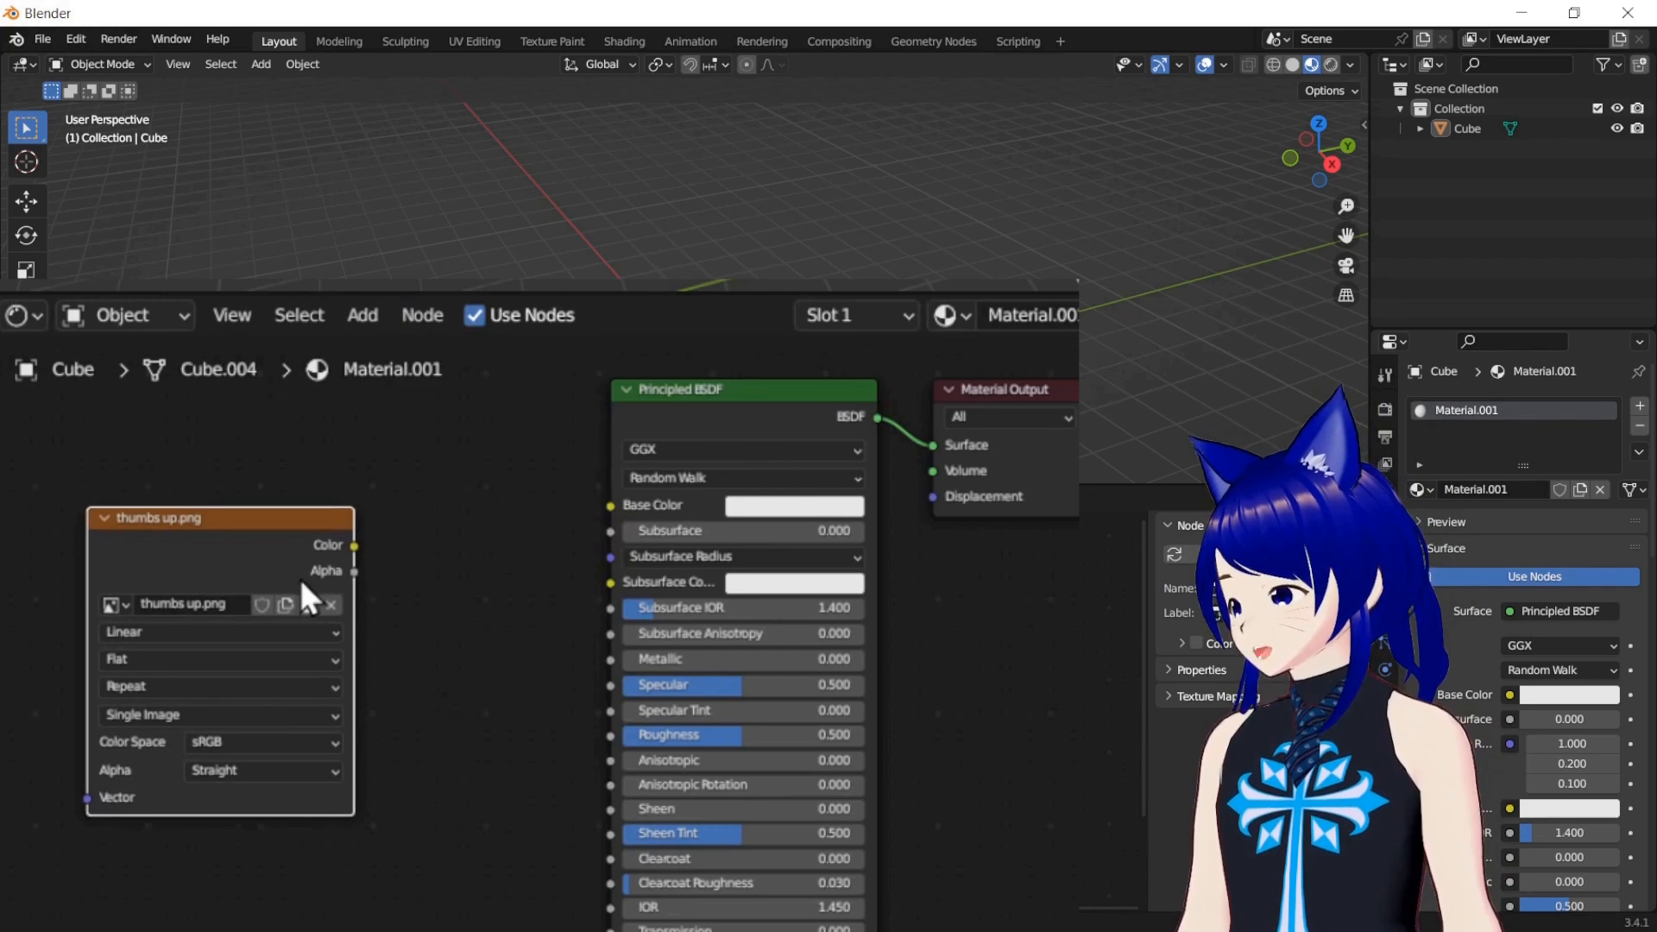
drag(349, 542, 609, 511)
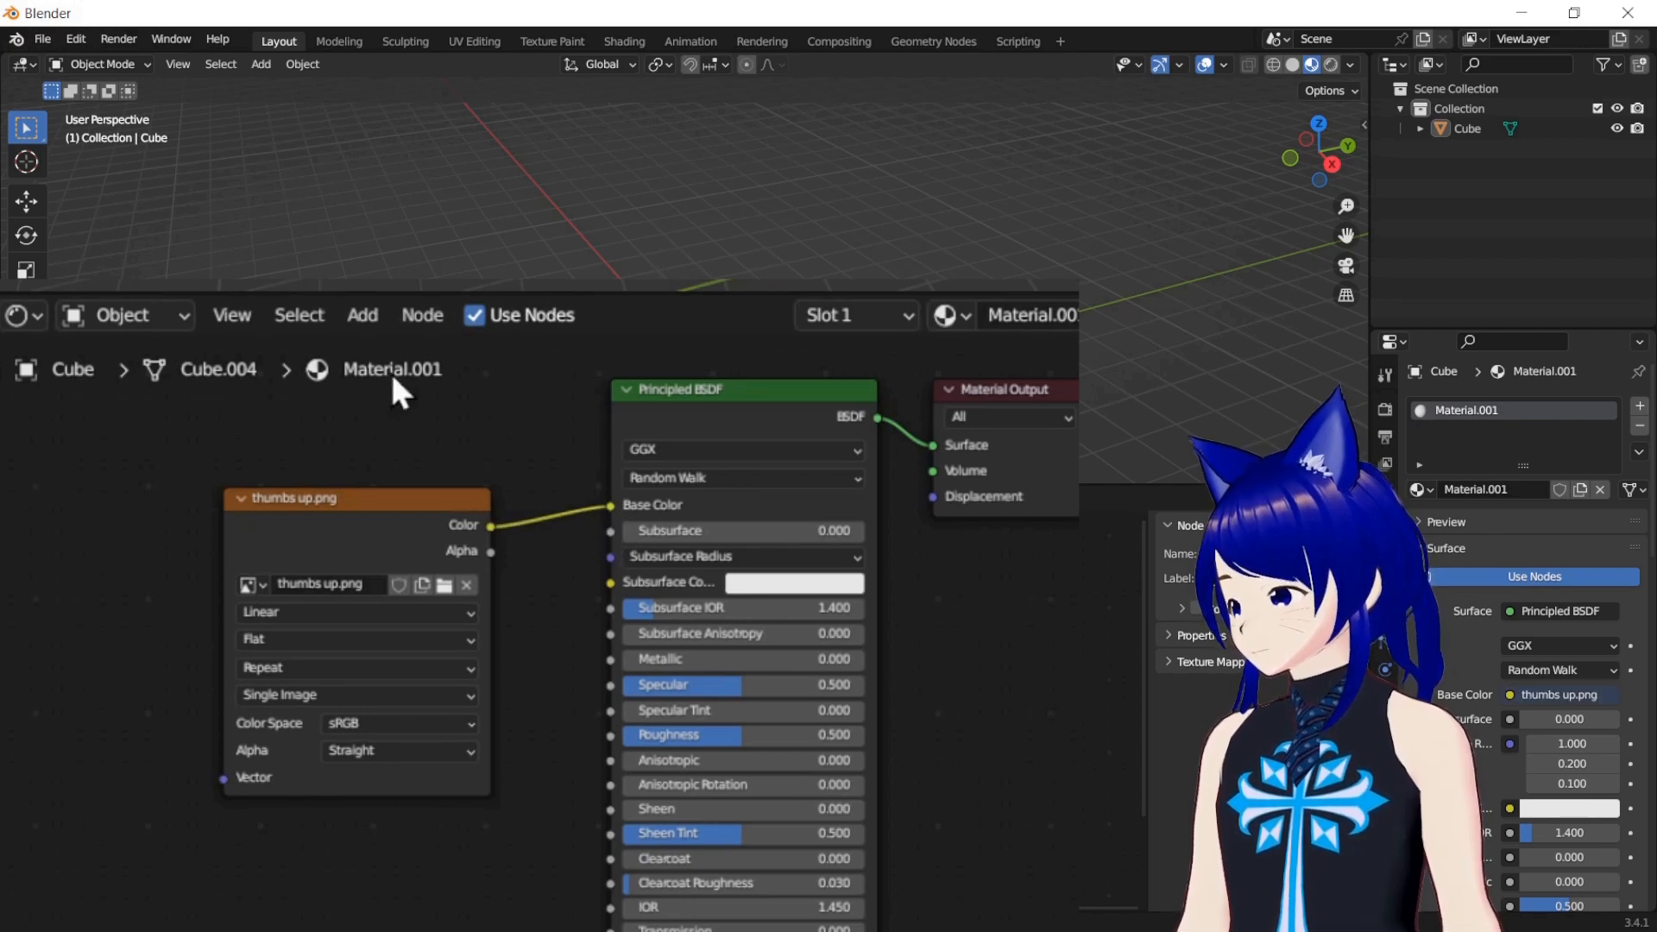
Change the Shader Editor area to a UV Editor and put the cube in Edit Mode to display its UV layout over thumbs up.png
click(35, 316)
click(75, 460)
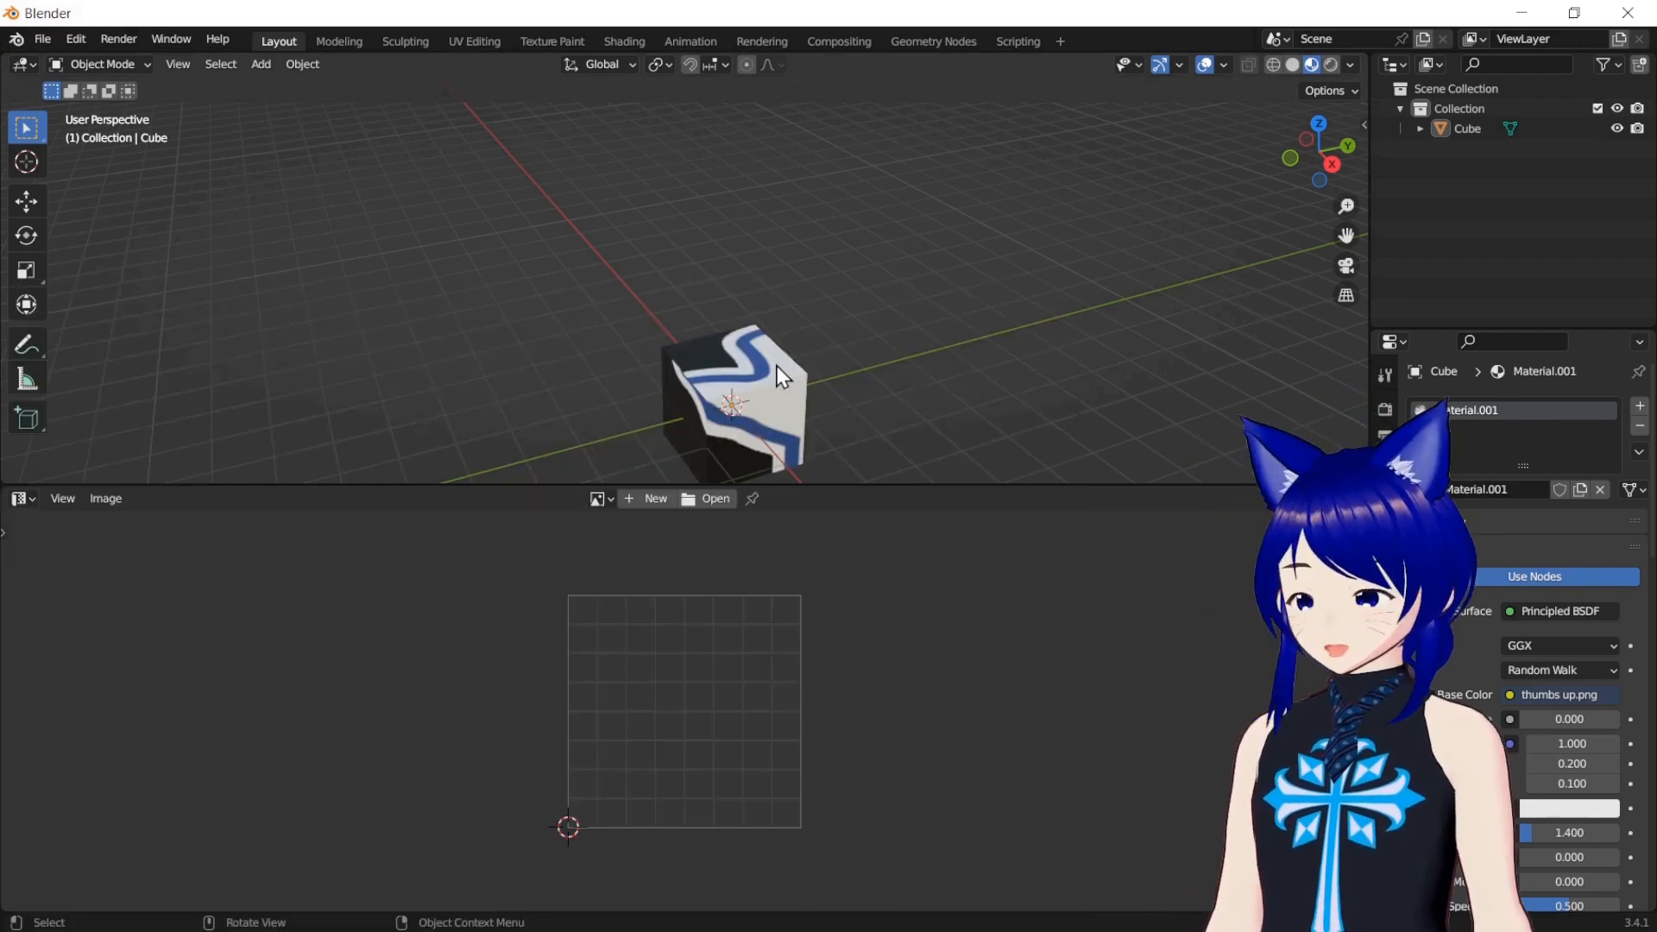
click(776, 367)
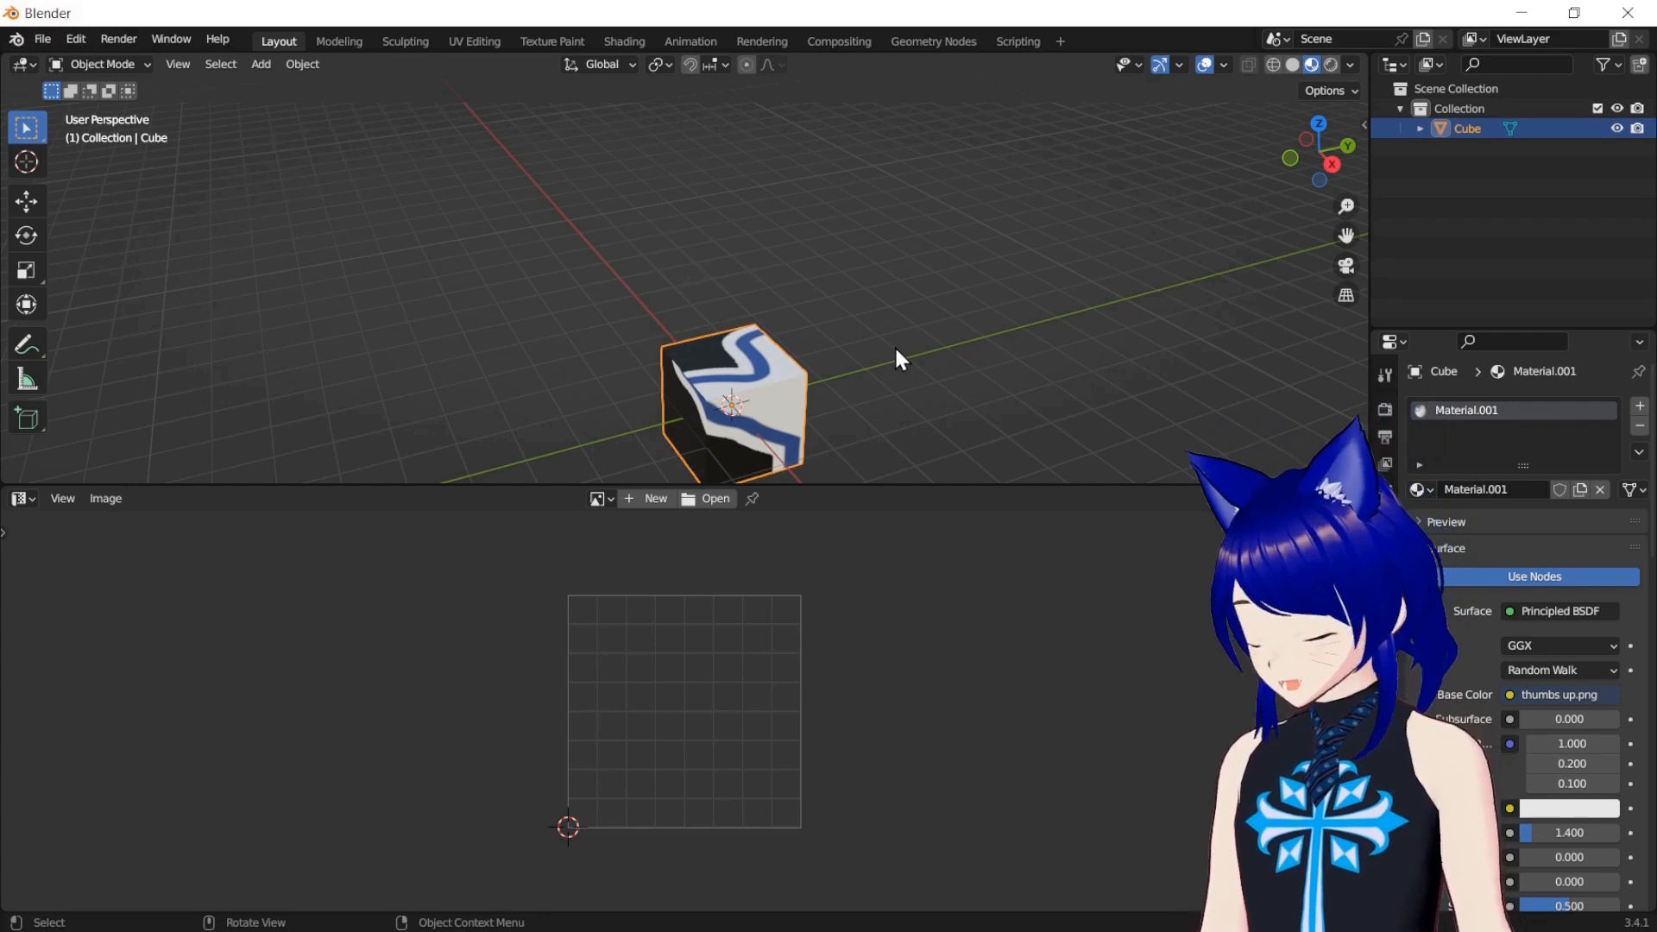
key(Tab)
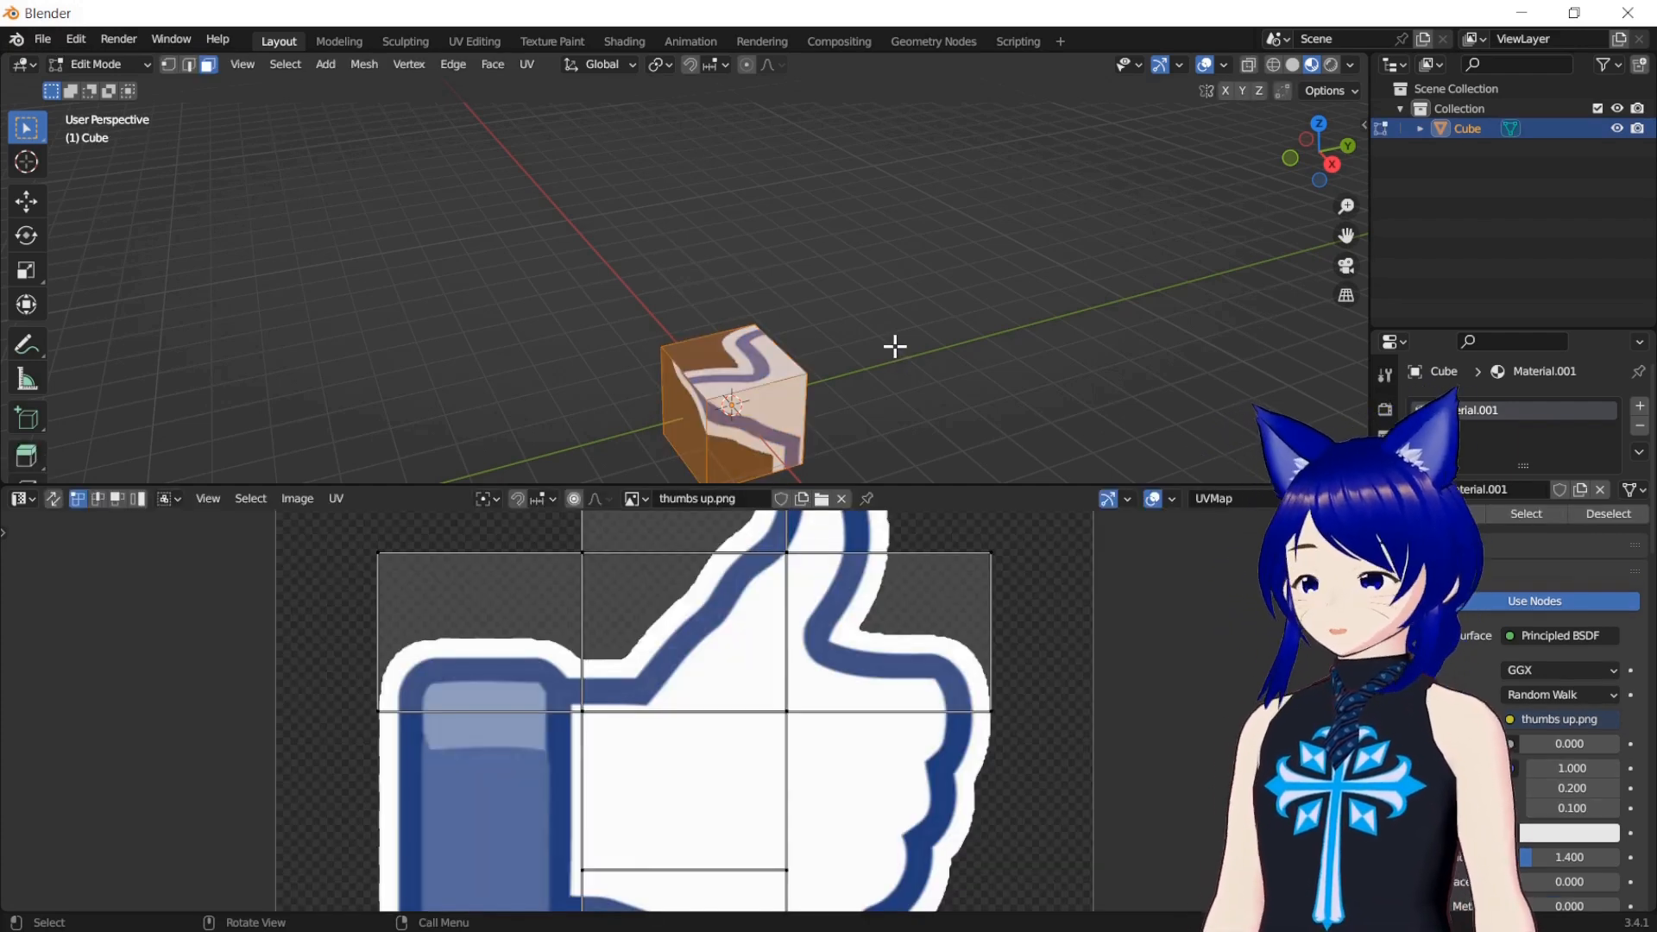
key(Home)
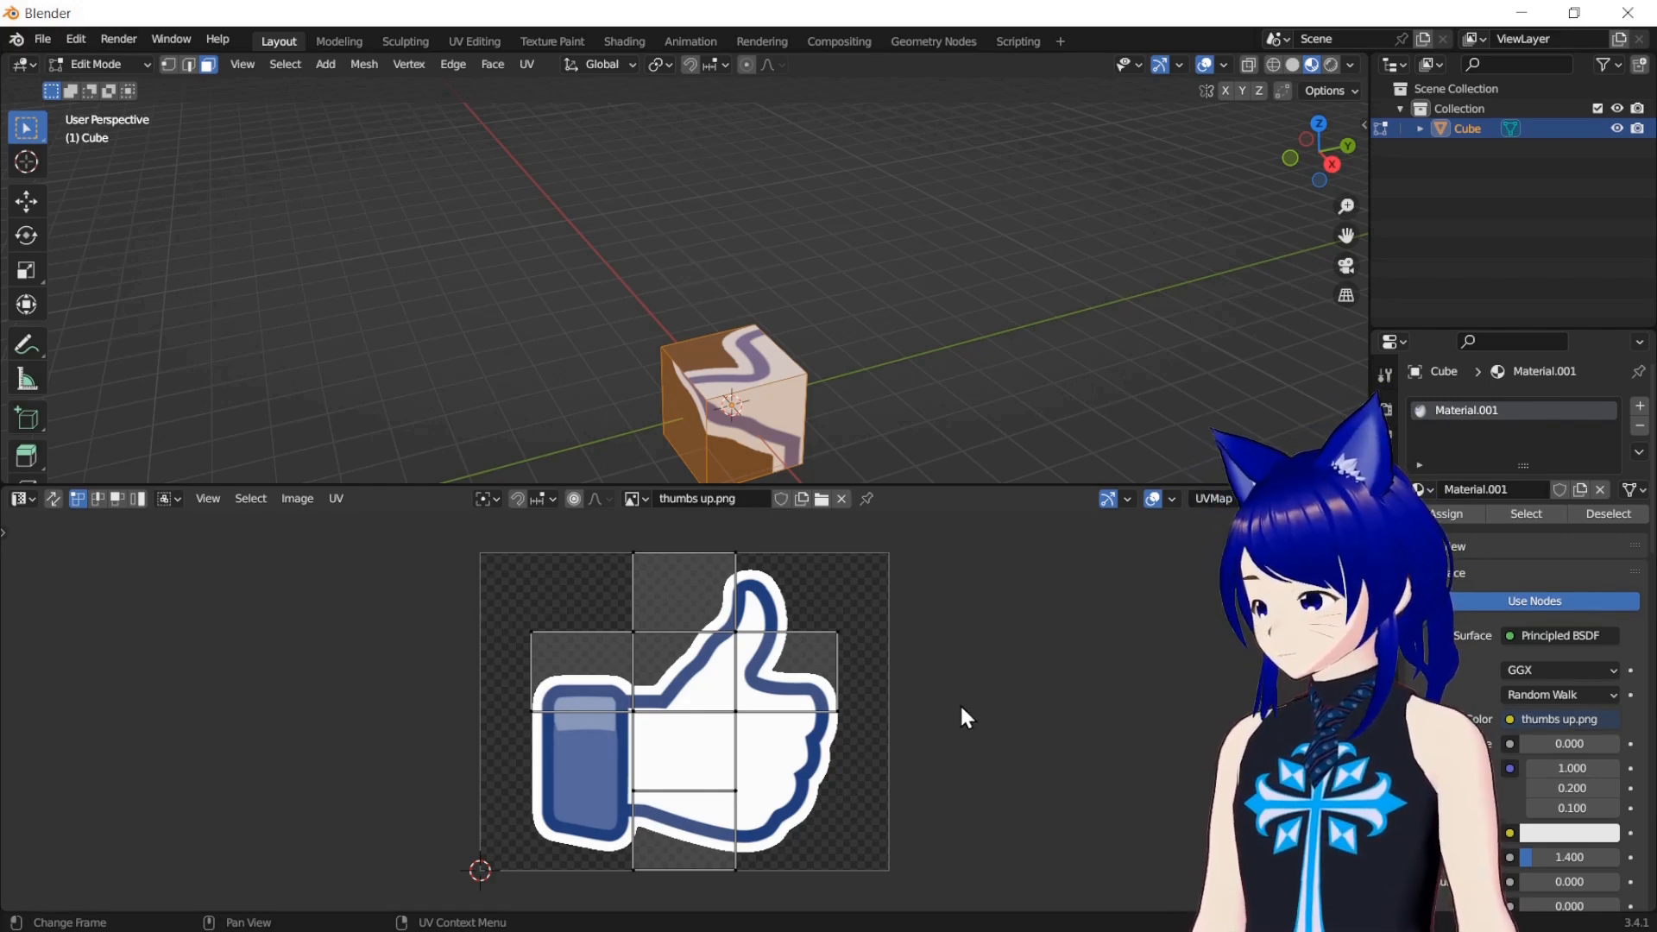
drag(509, 546, 894, 848)
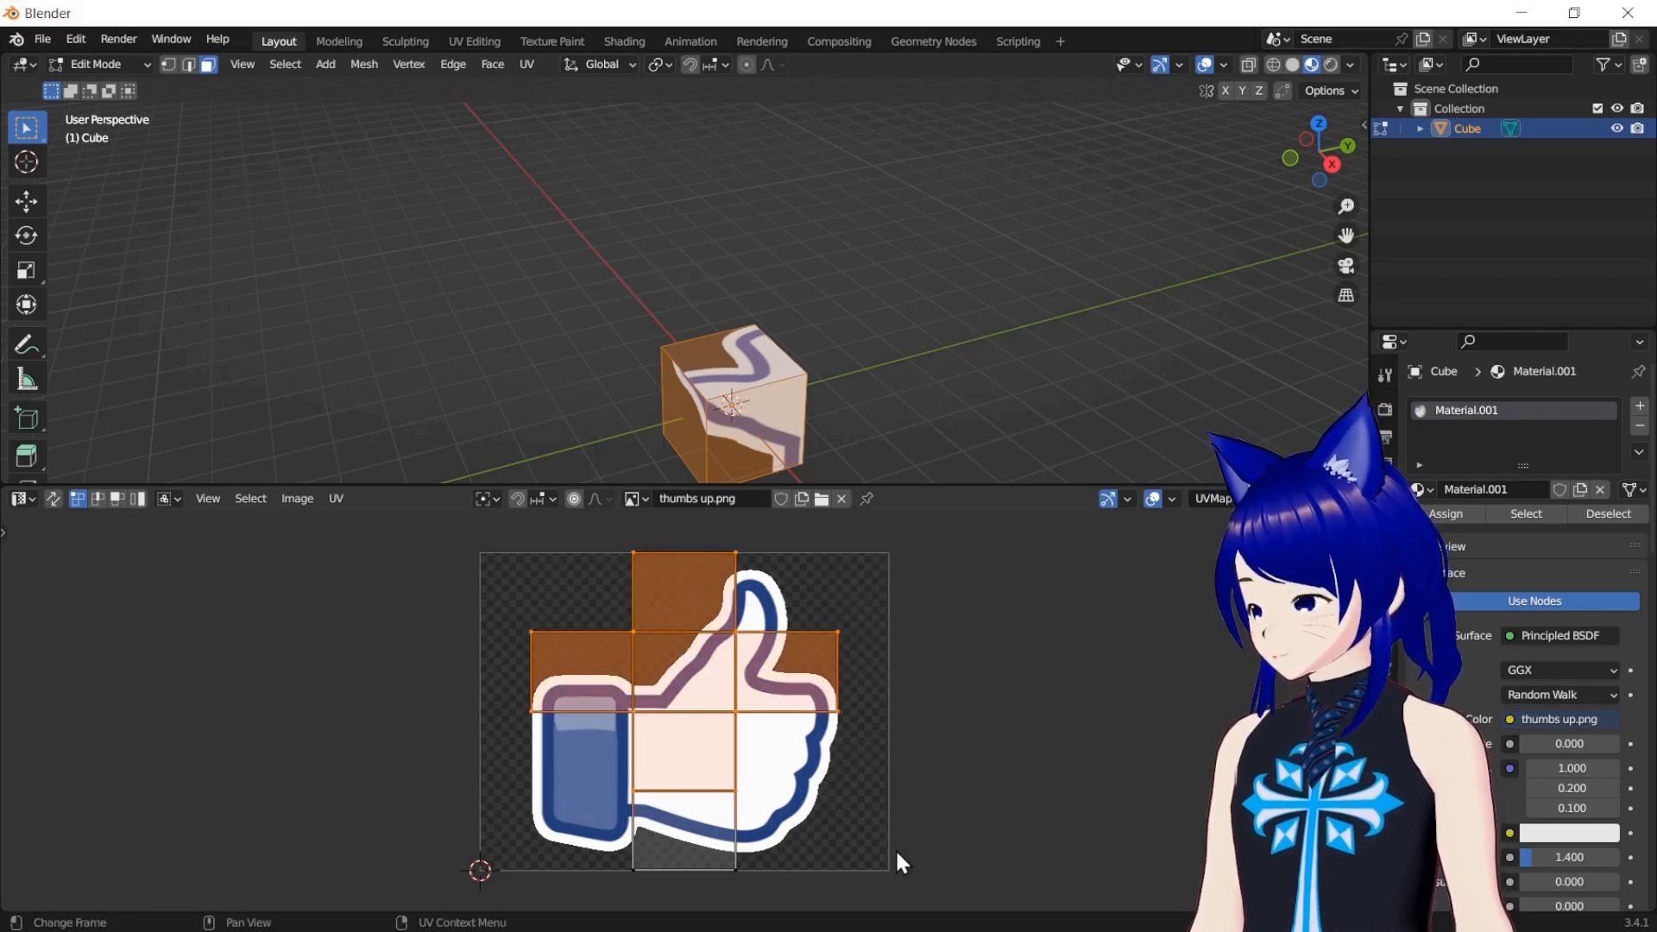
key(s)
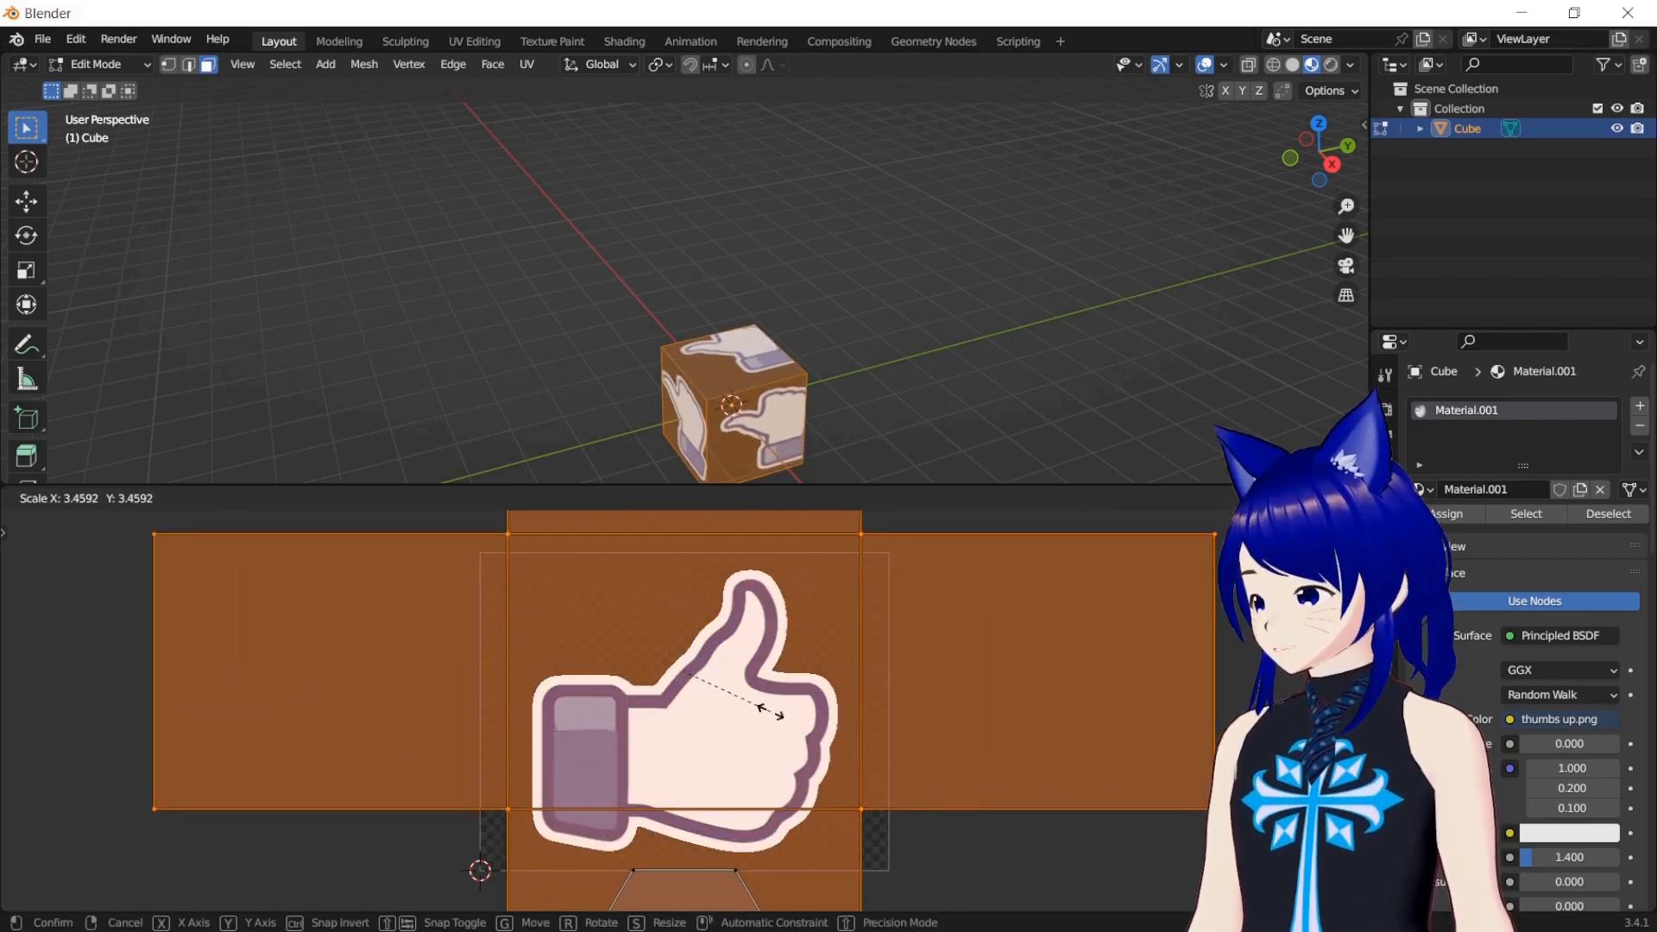
key(Escape)
key(alt+a)
Select the cube's whole UV layout, scale it up more than 3.6 times and move it so one face frames the thumbs up image
key(a)
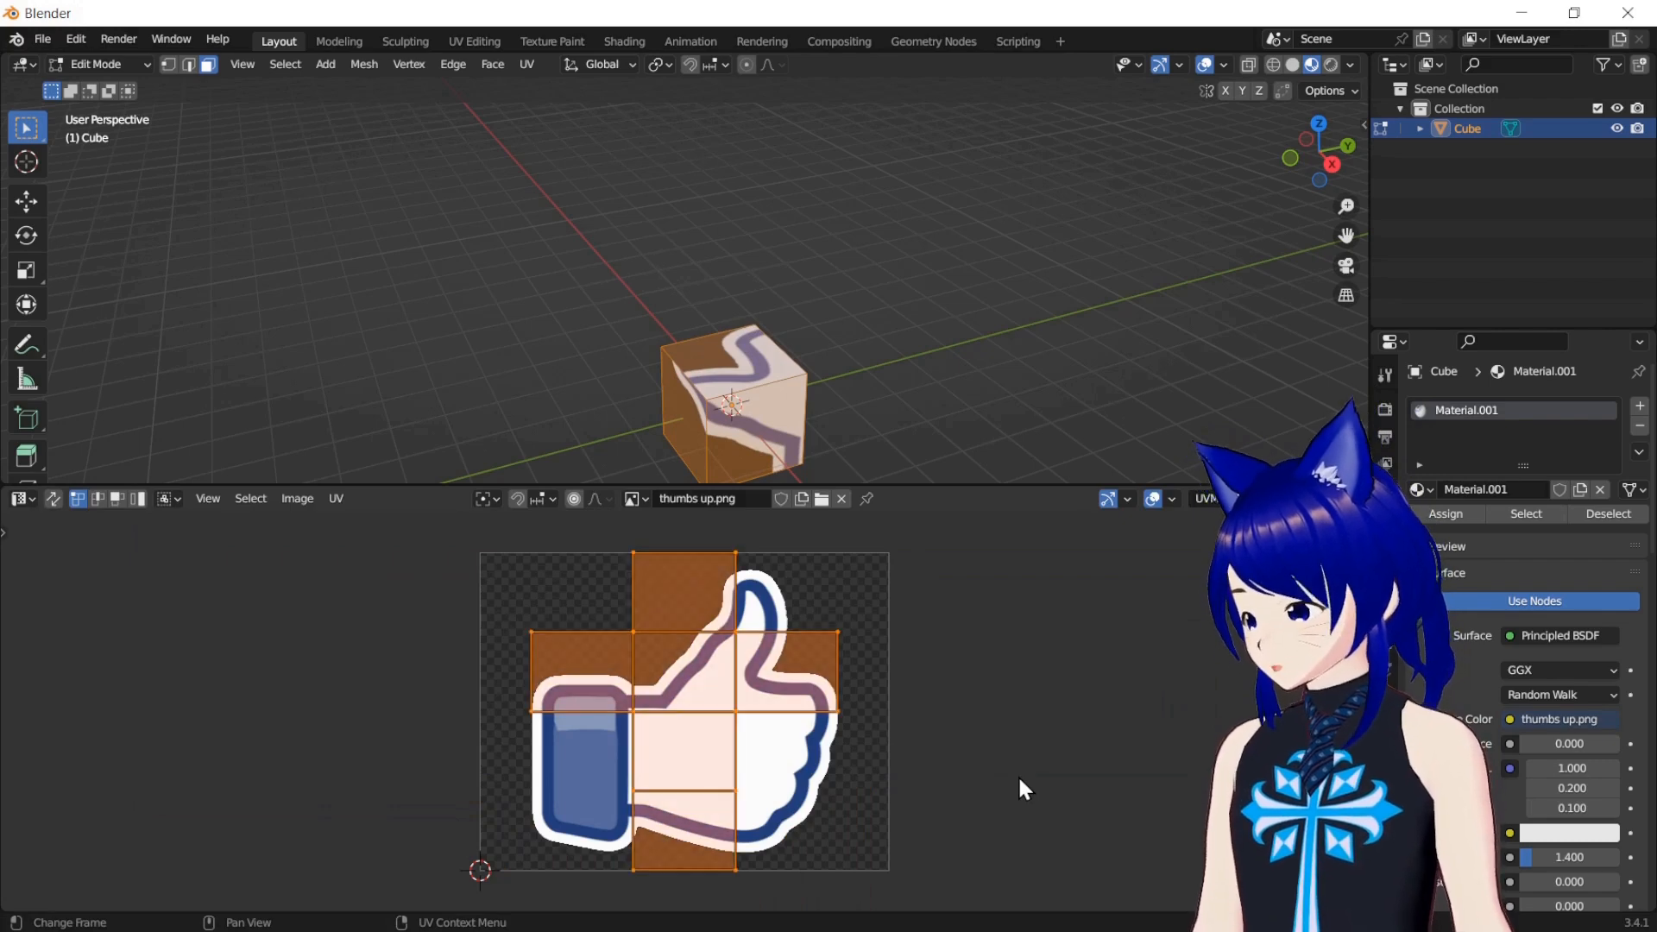
key(s)
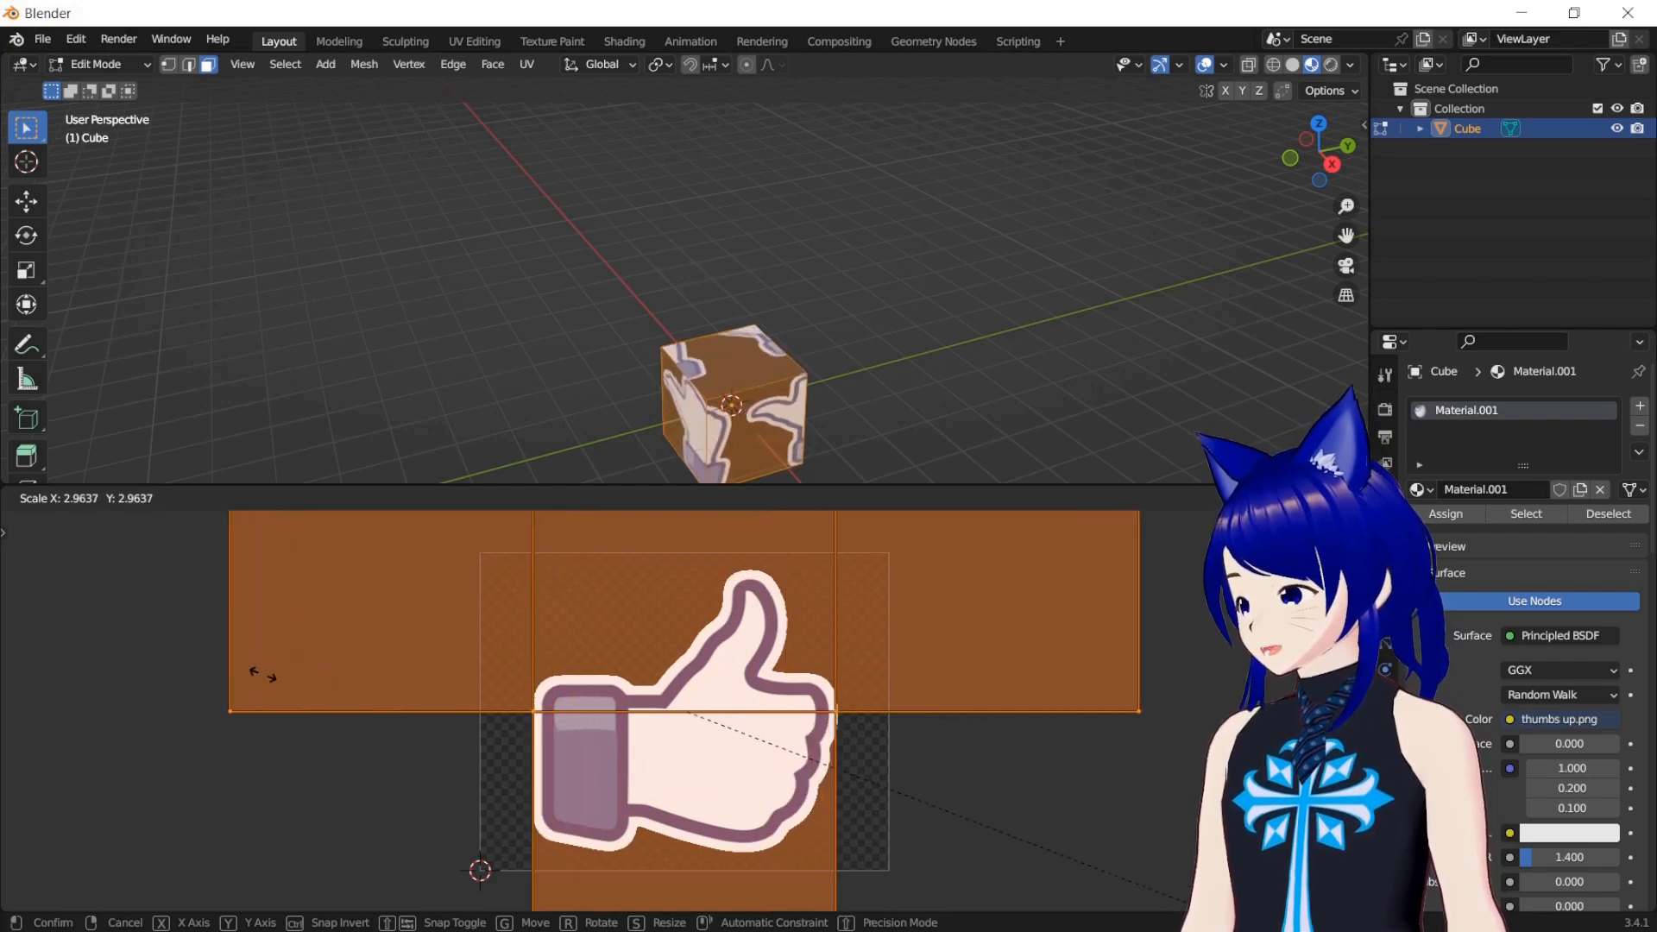
click(496, 762)
key(g)
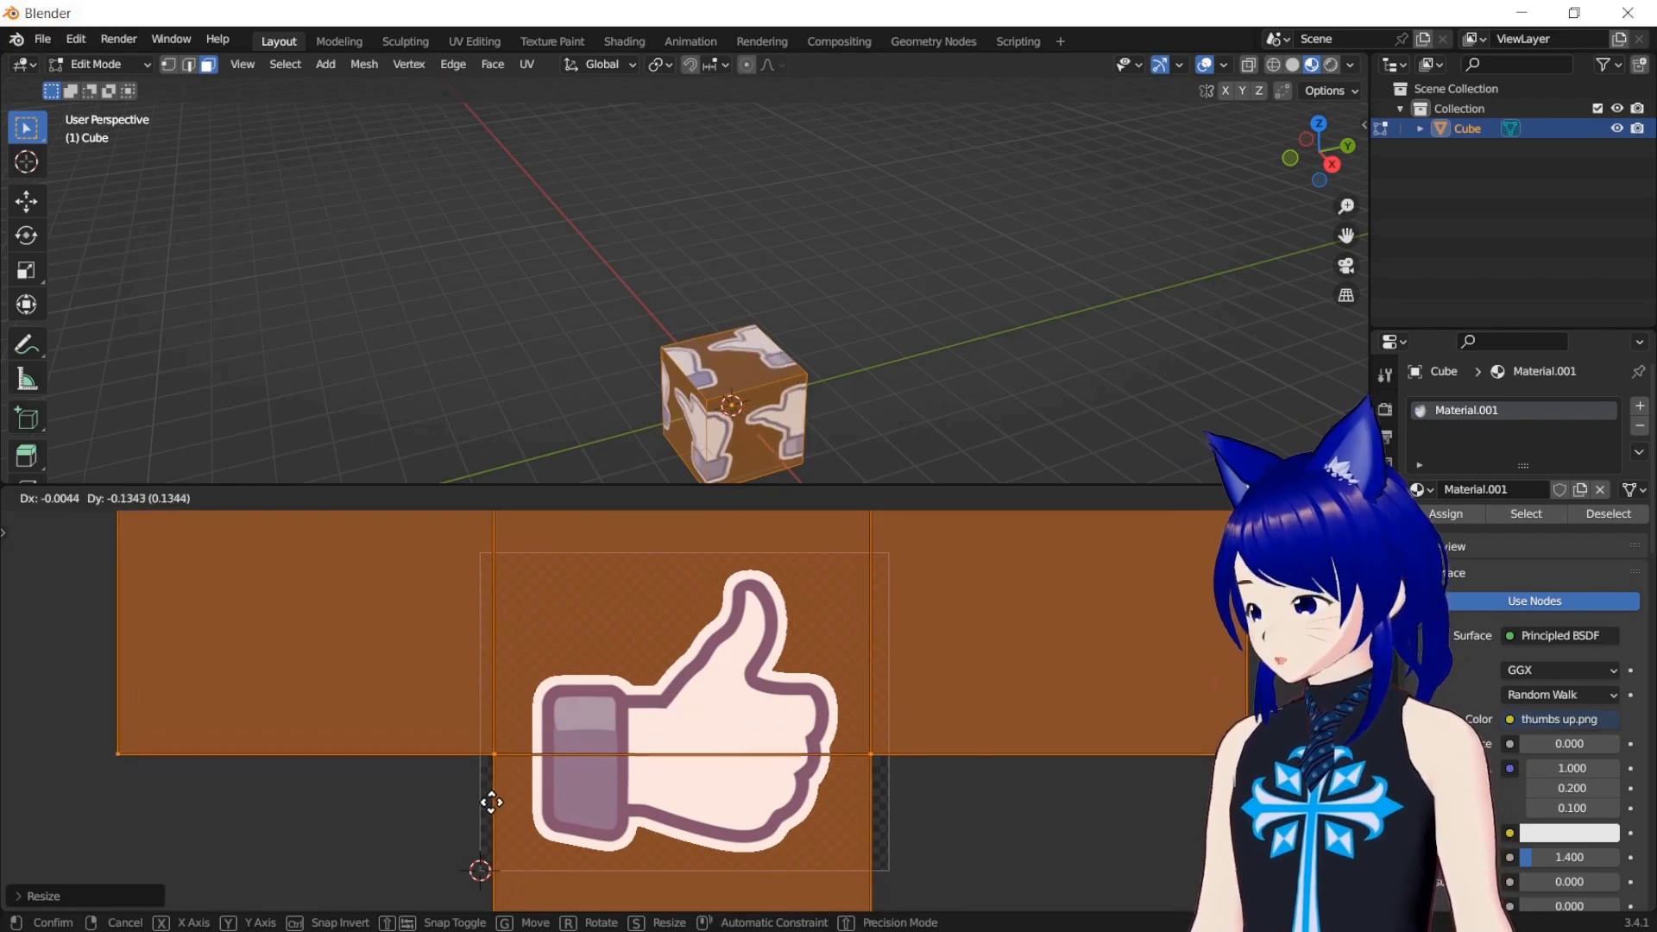
click(510, 892)
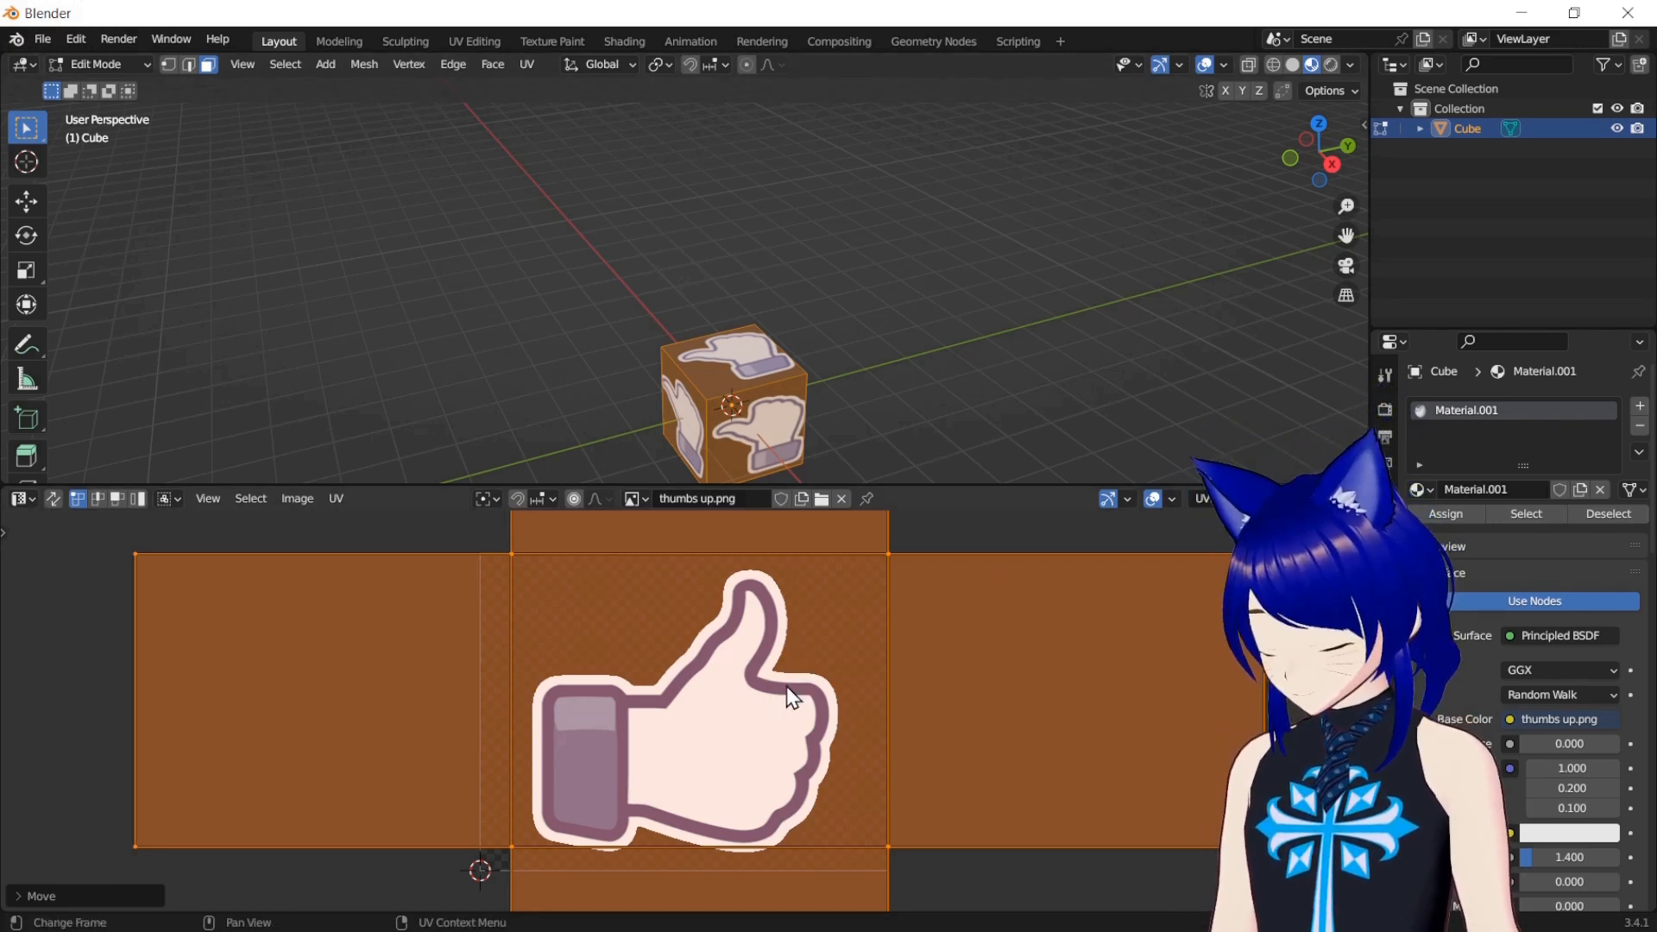
key(g)
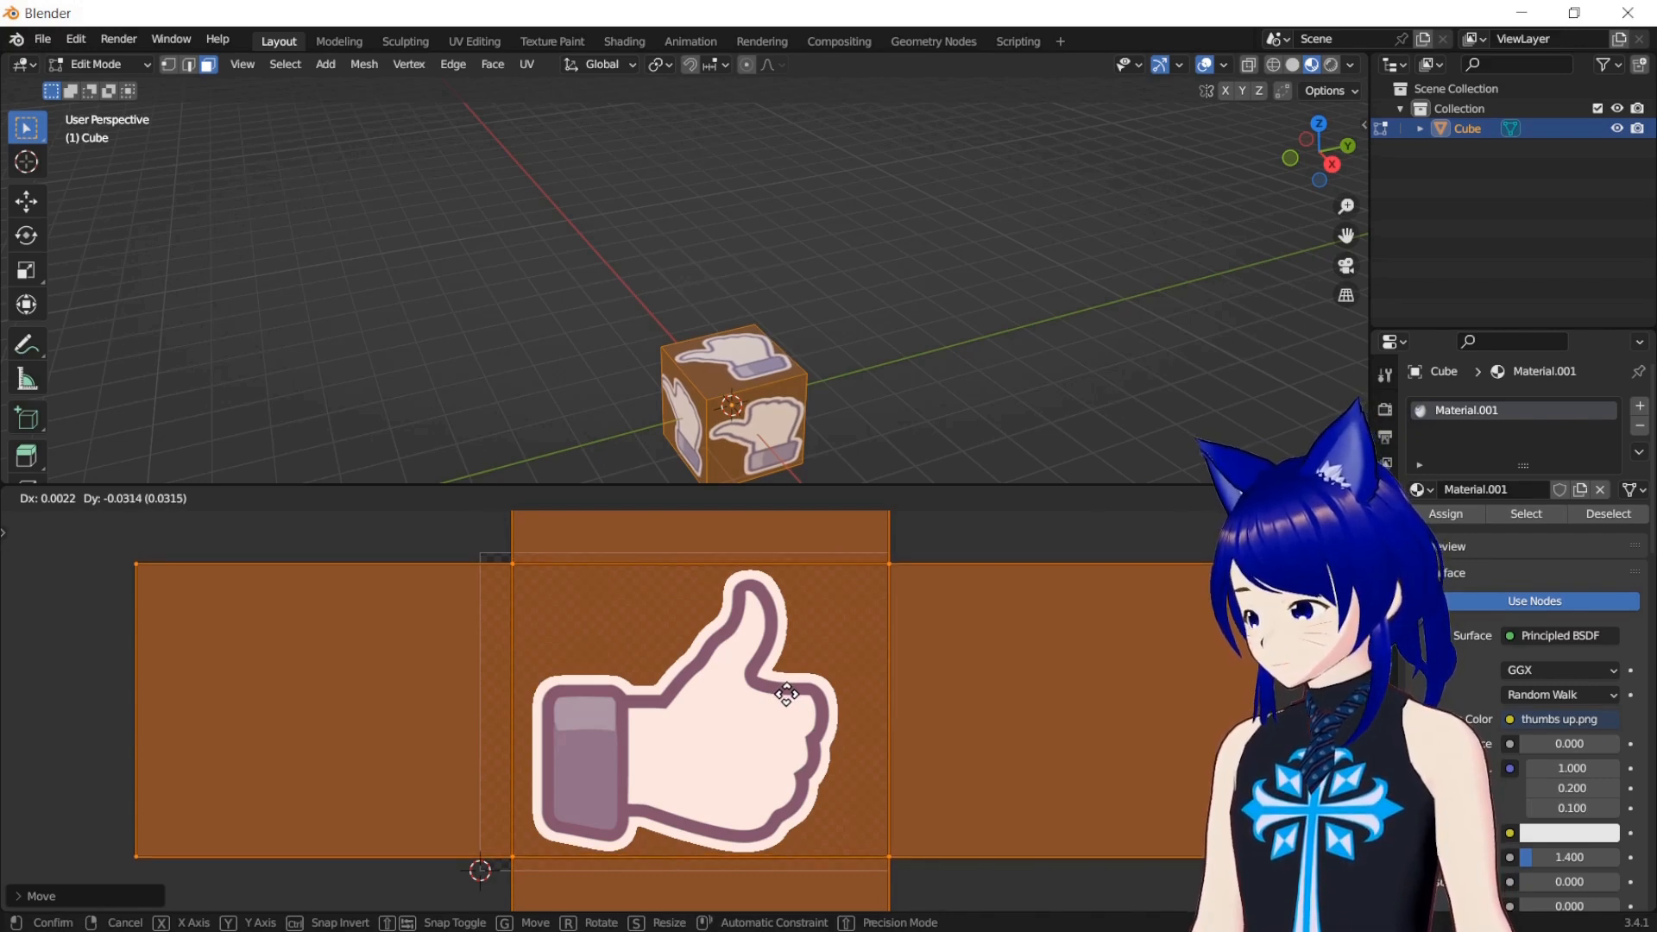
click(785, 699)
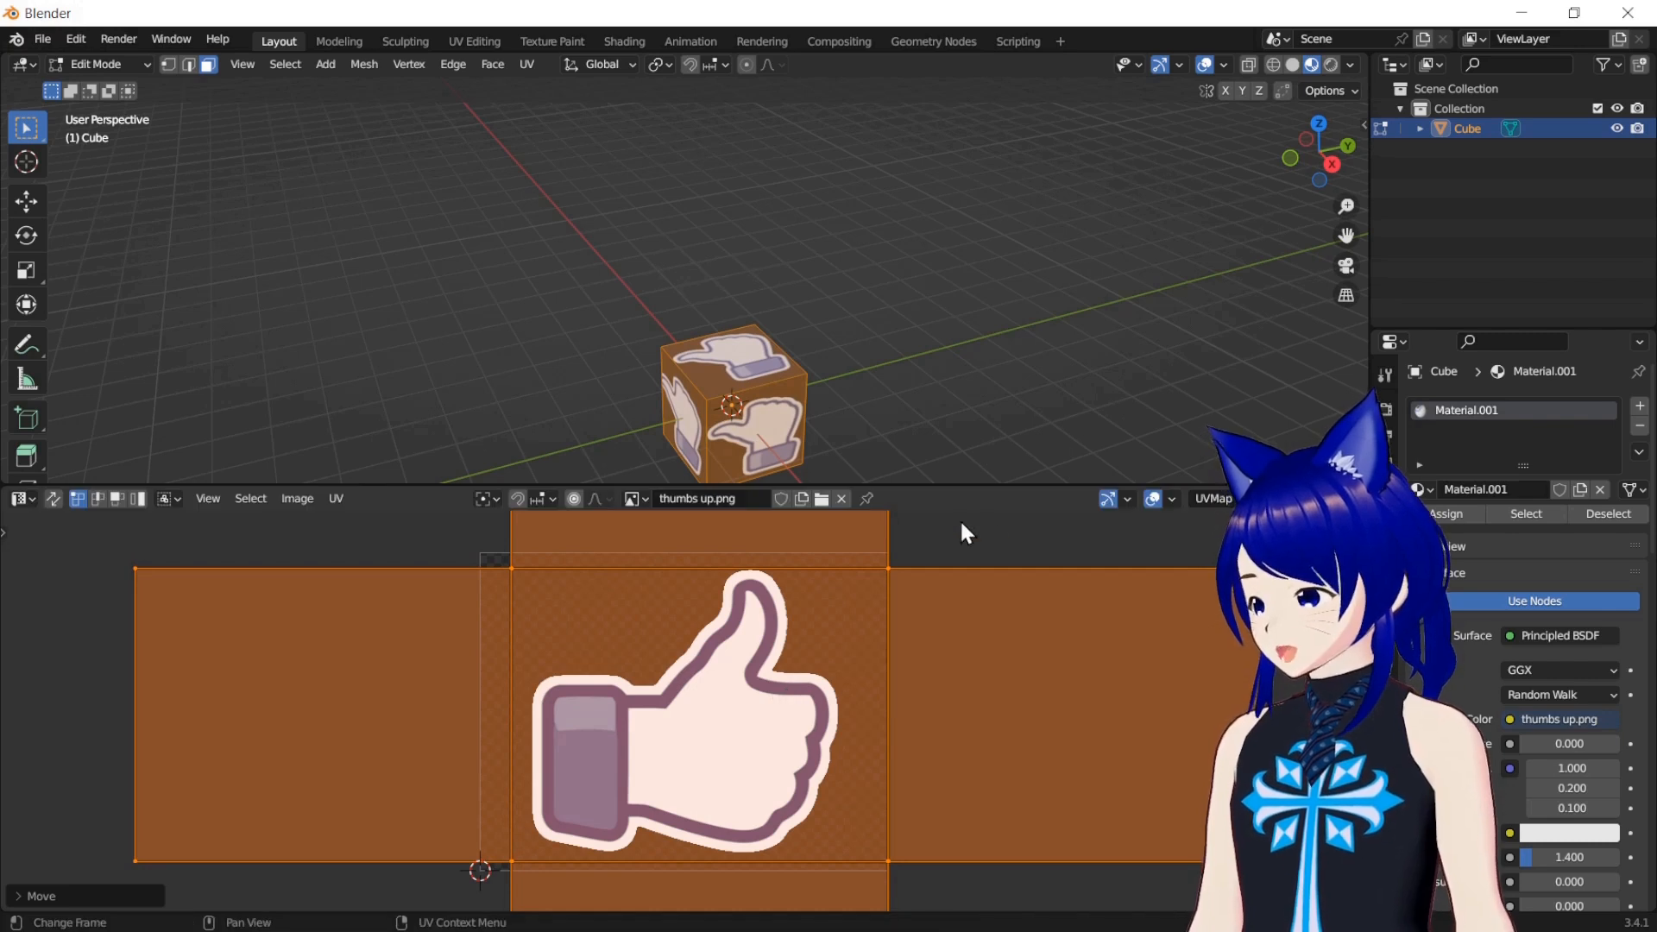
Select only the cube's top face, scale its UVs to 0 and move the collapsed point onto the thumbs up image's blue outline
key(alt+a)
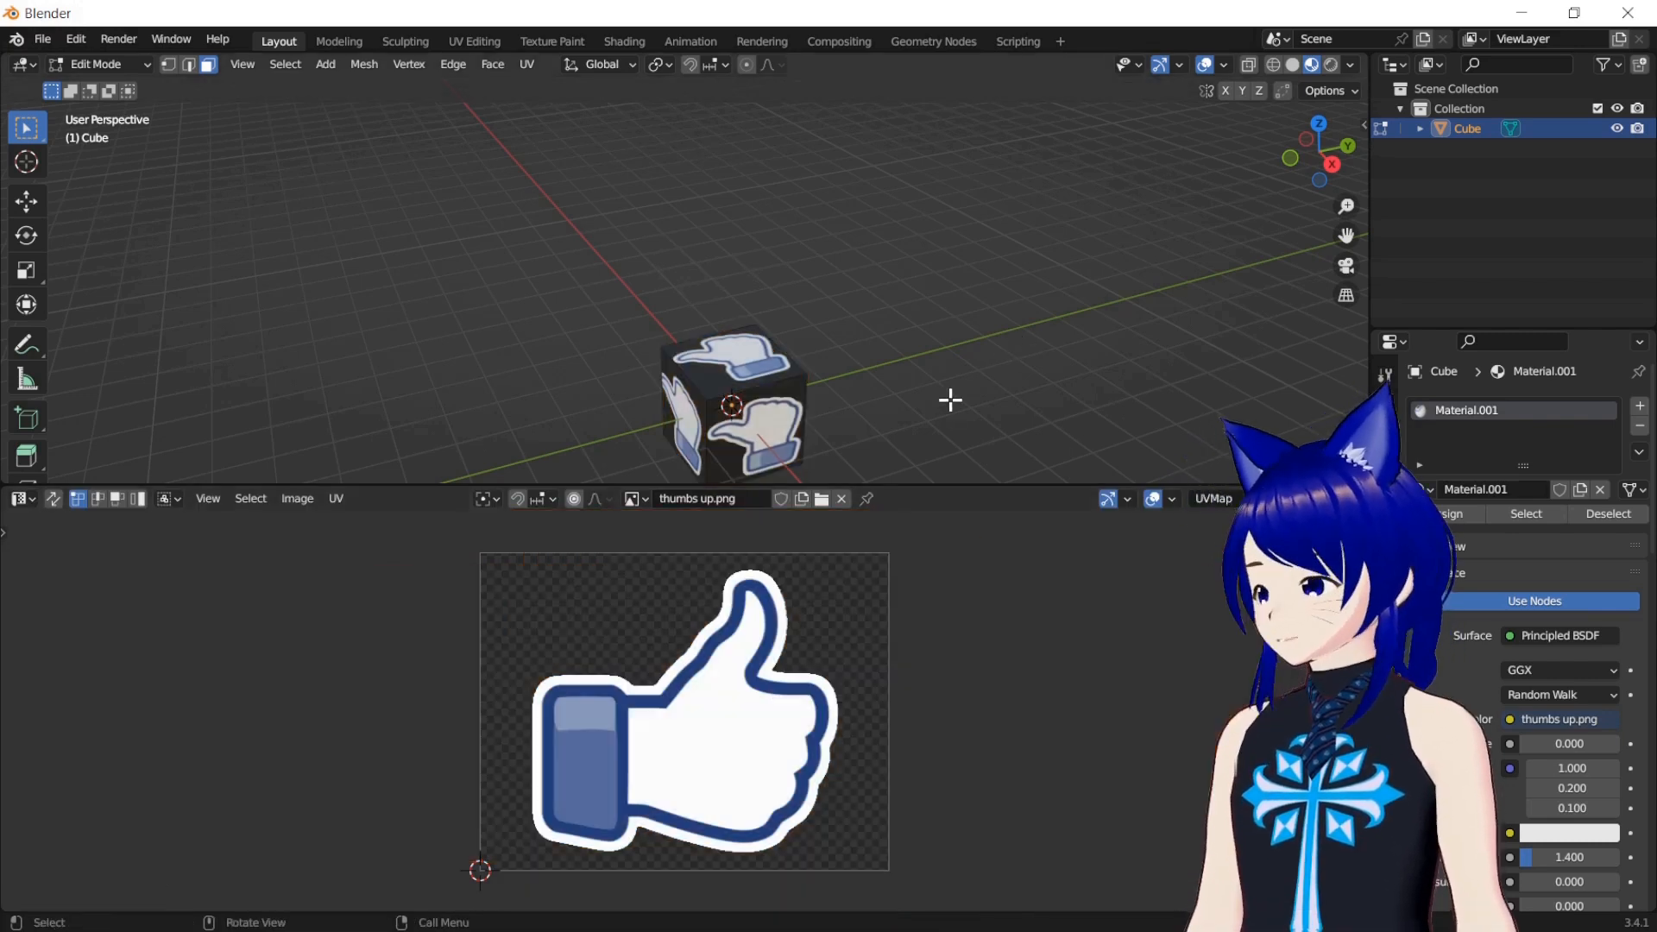
click(795, 411)
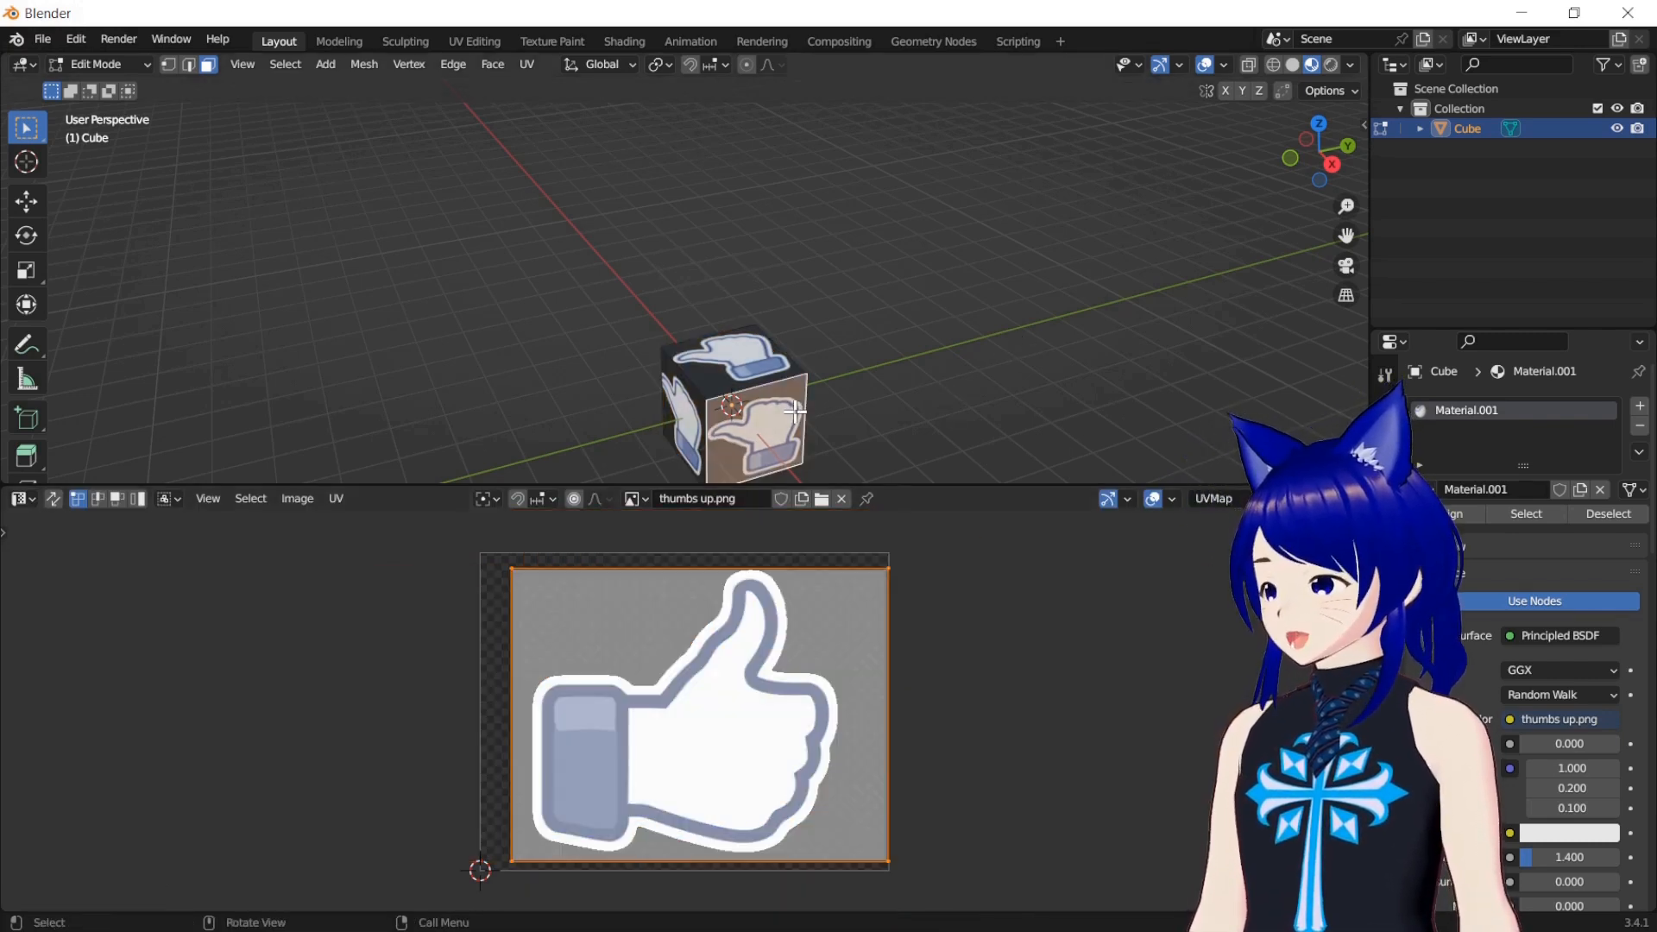
click(739, 364)
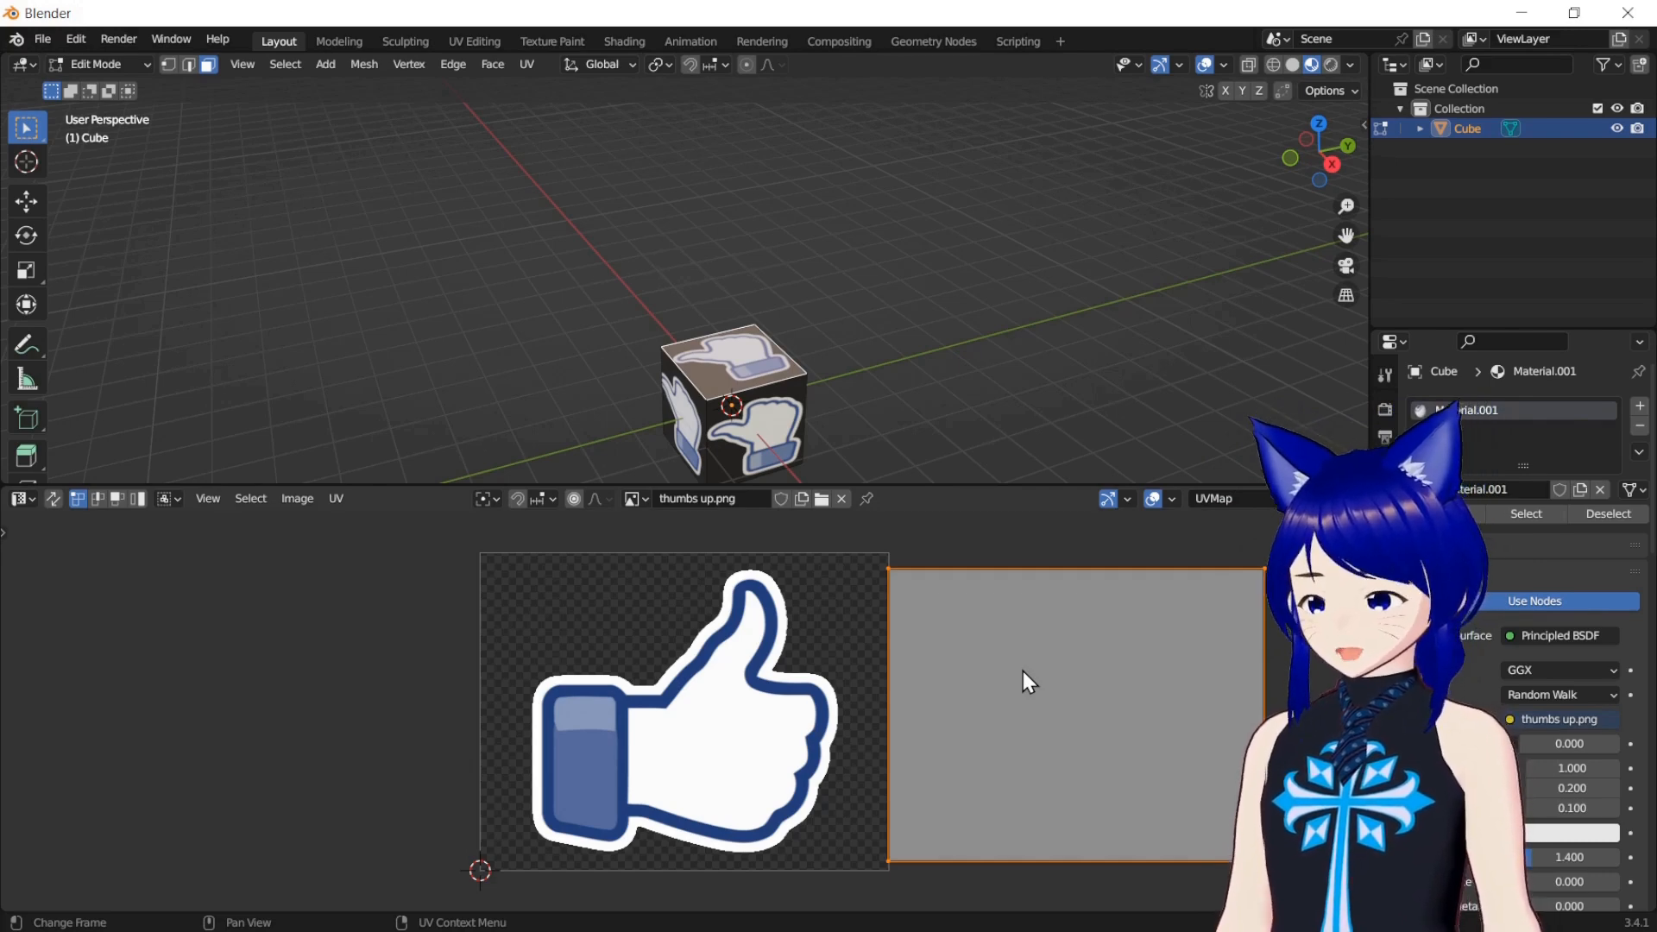
key(s)
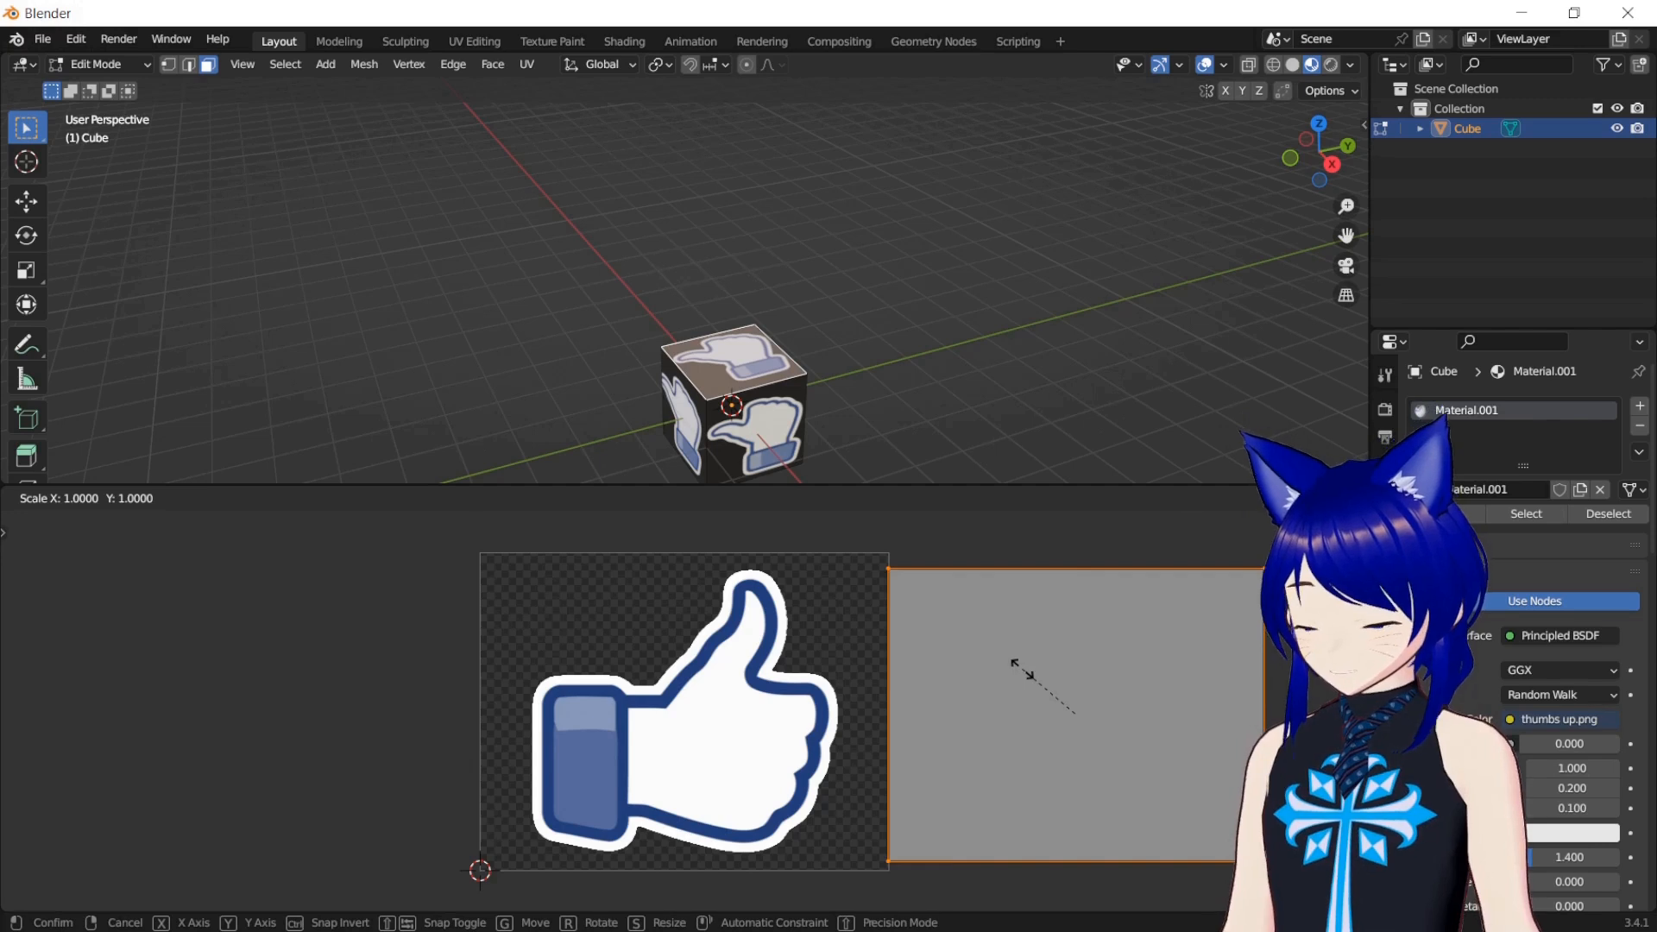
key(0)
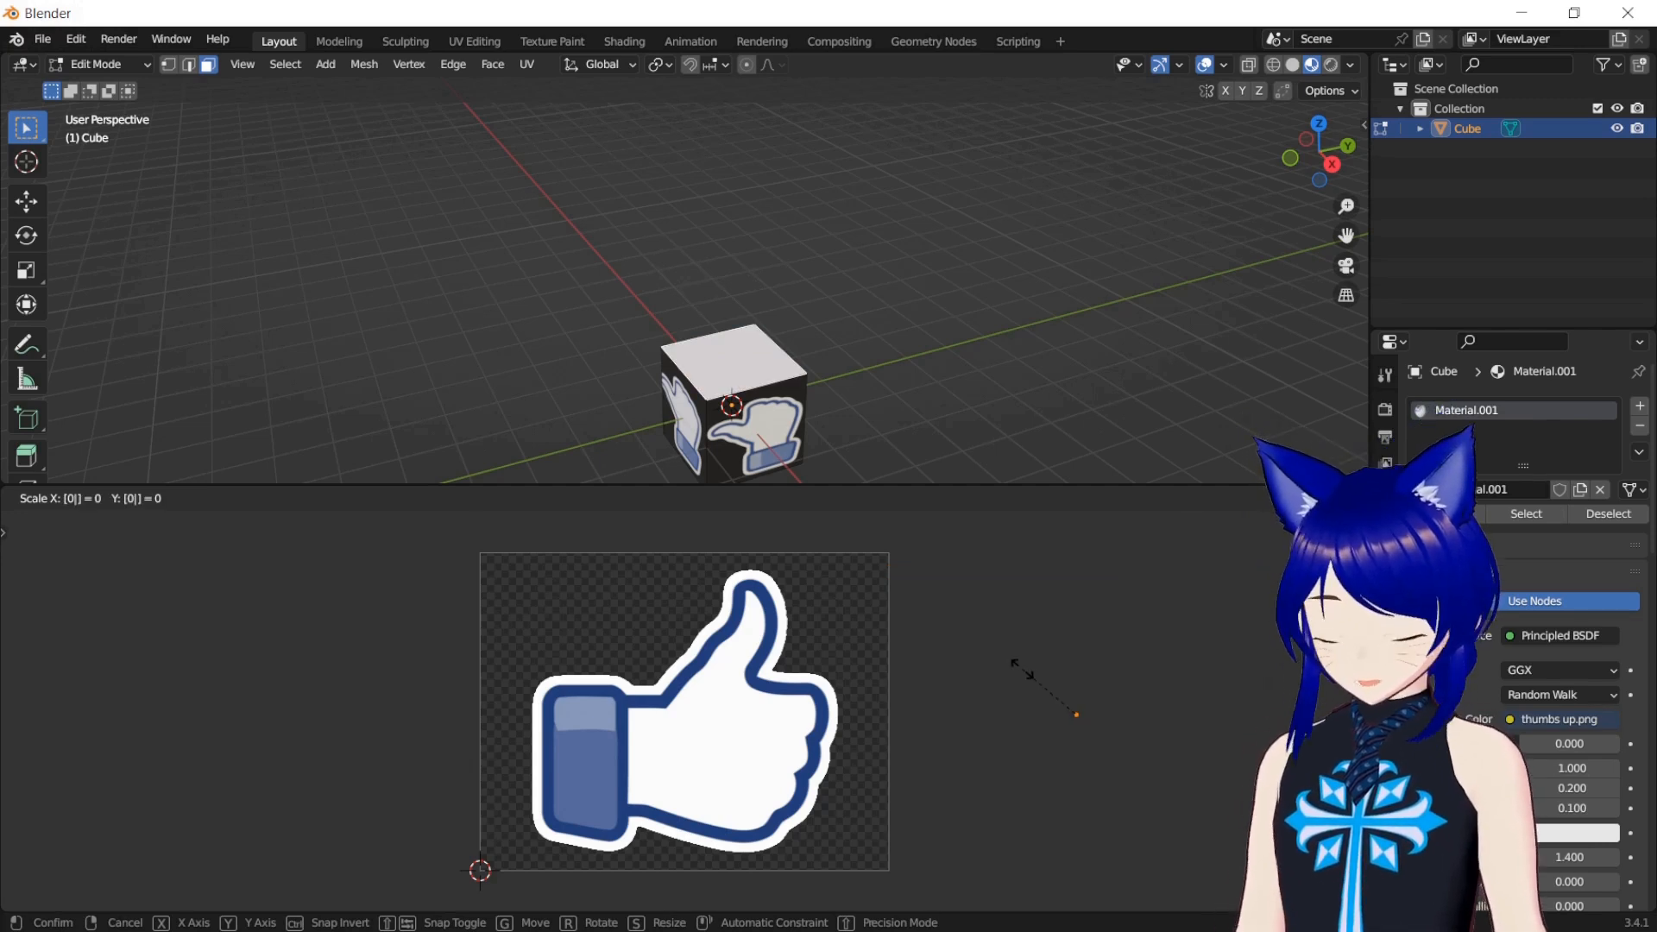
key(Return)
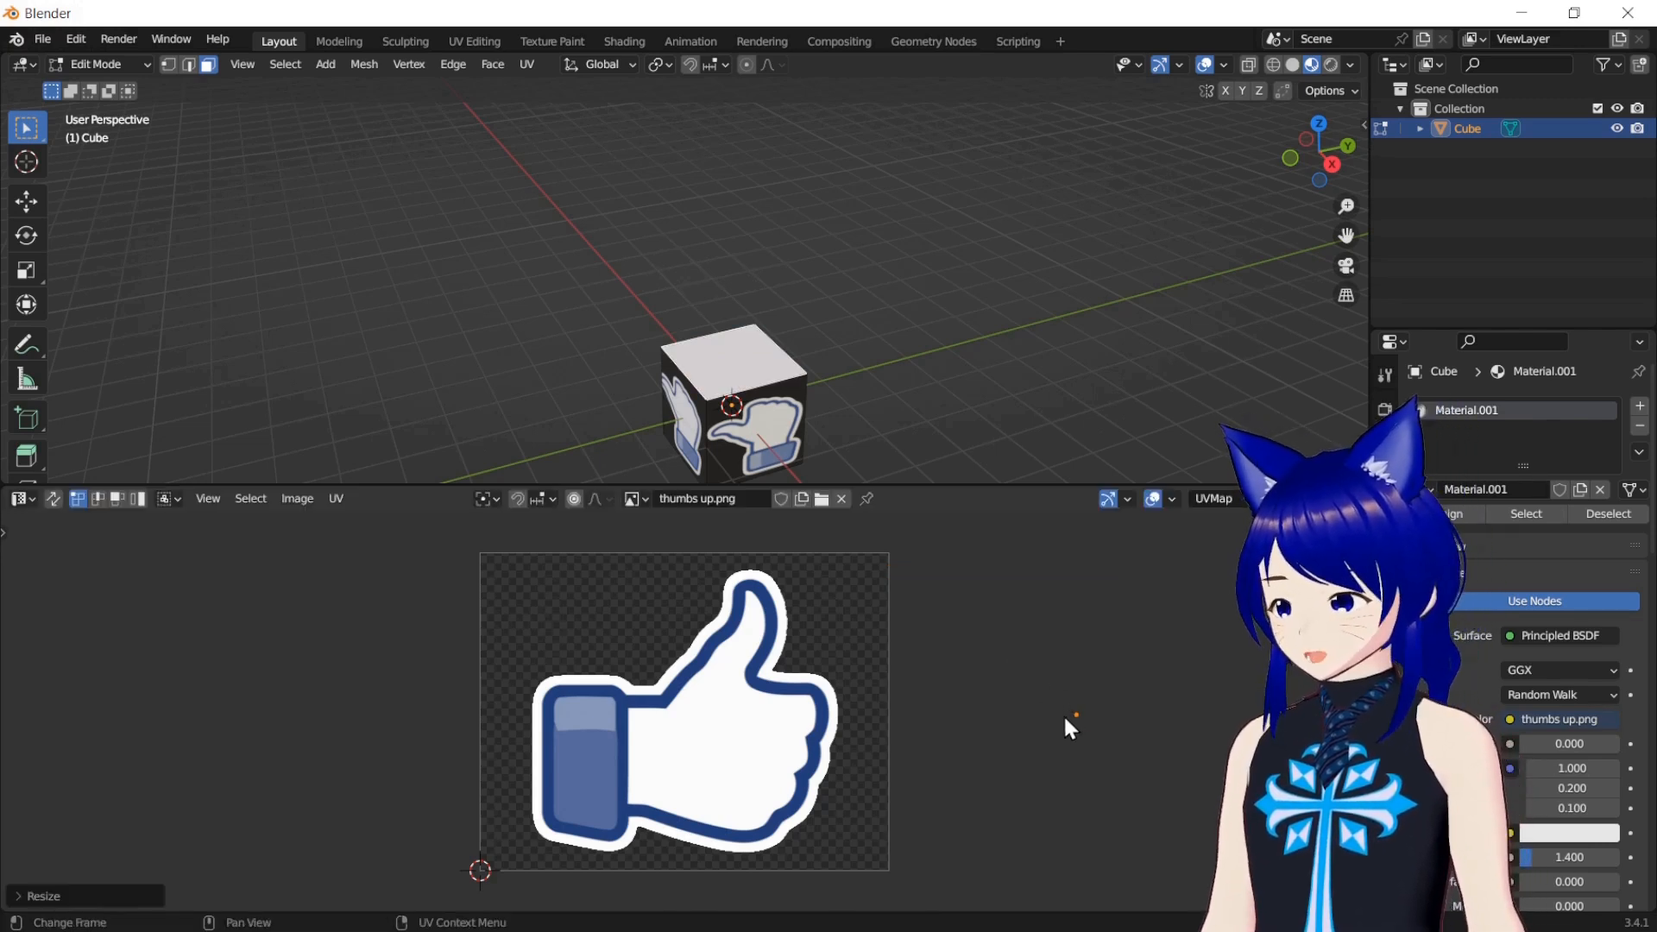
key(g)
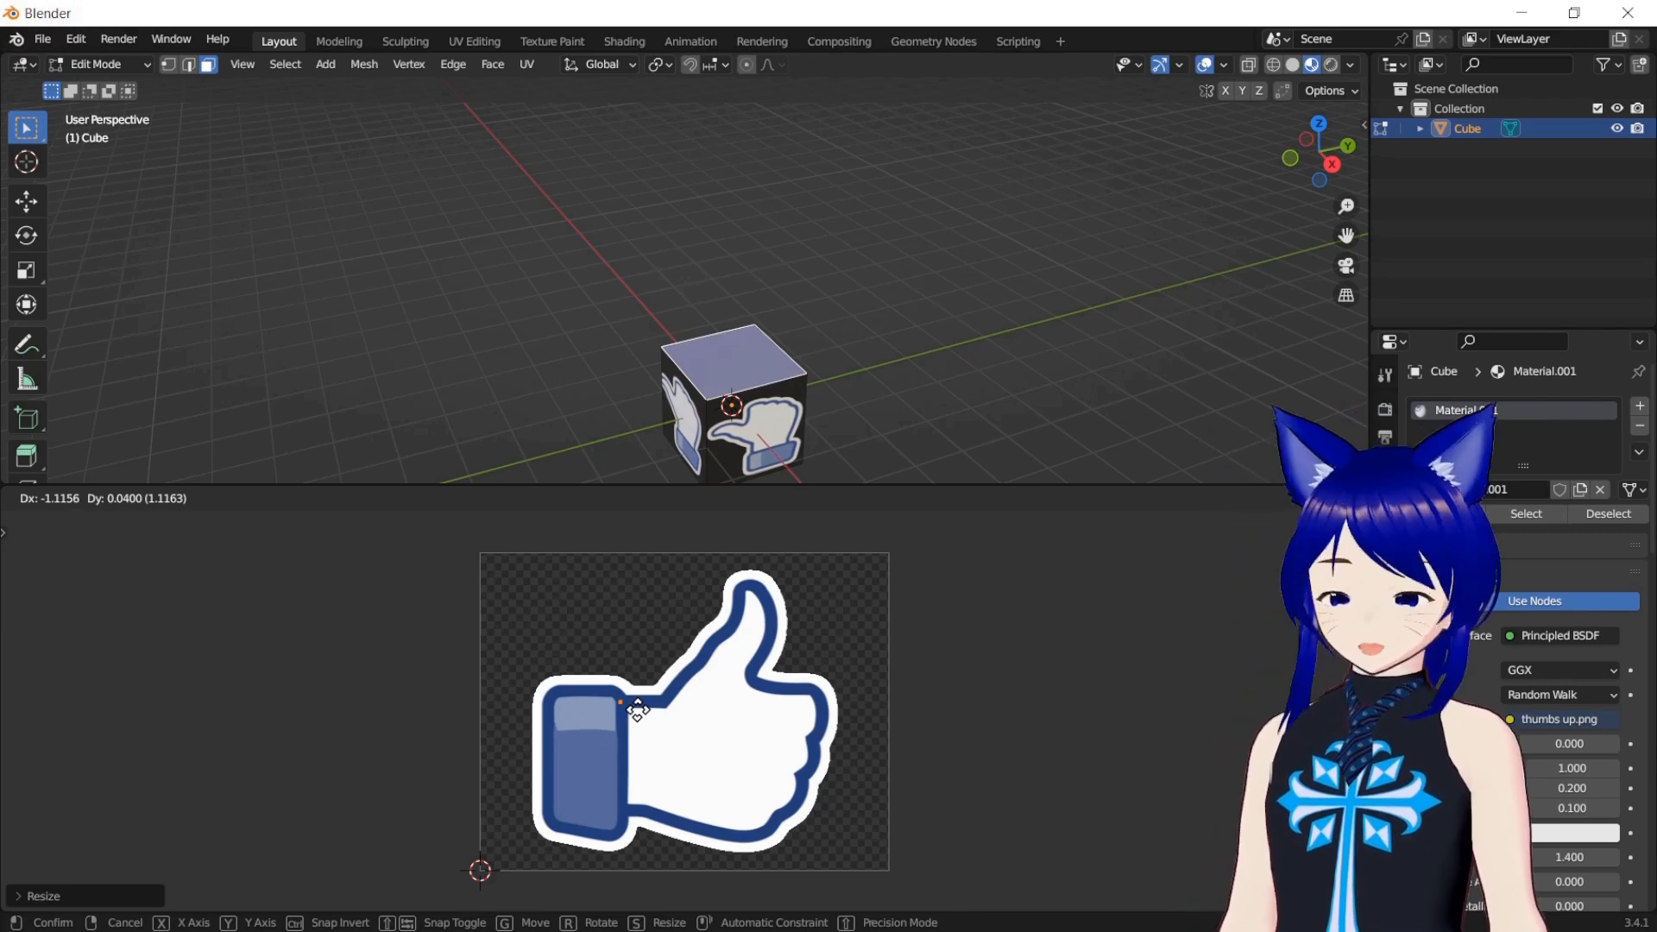
click(638, 709)
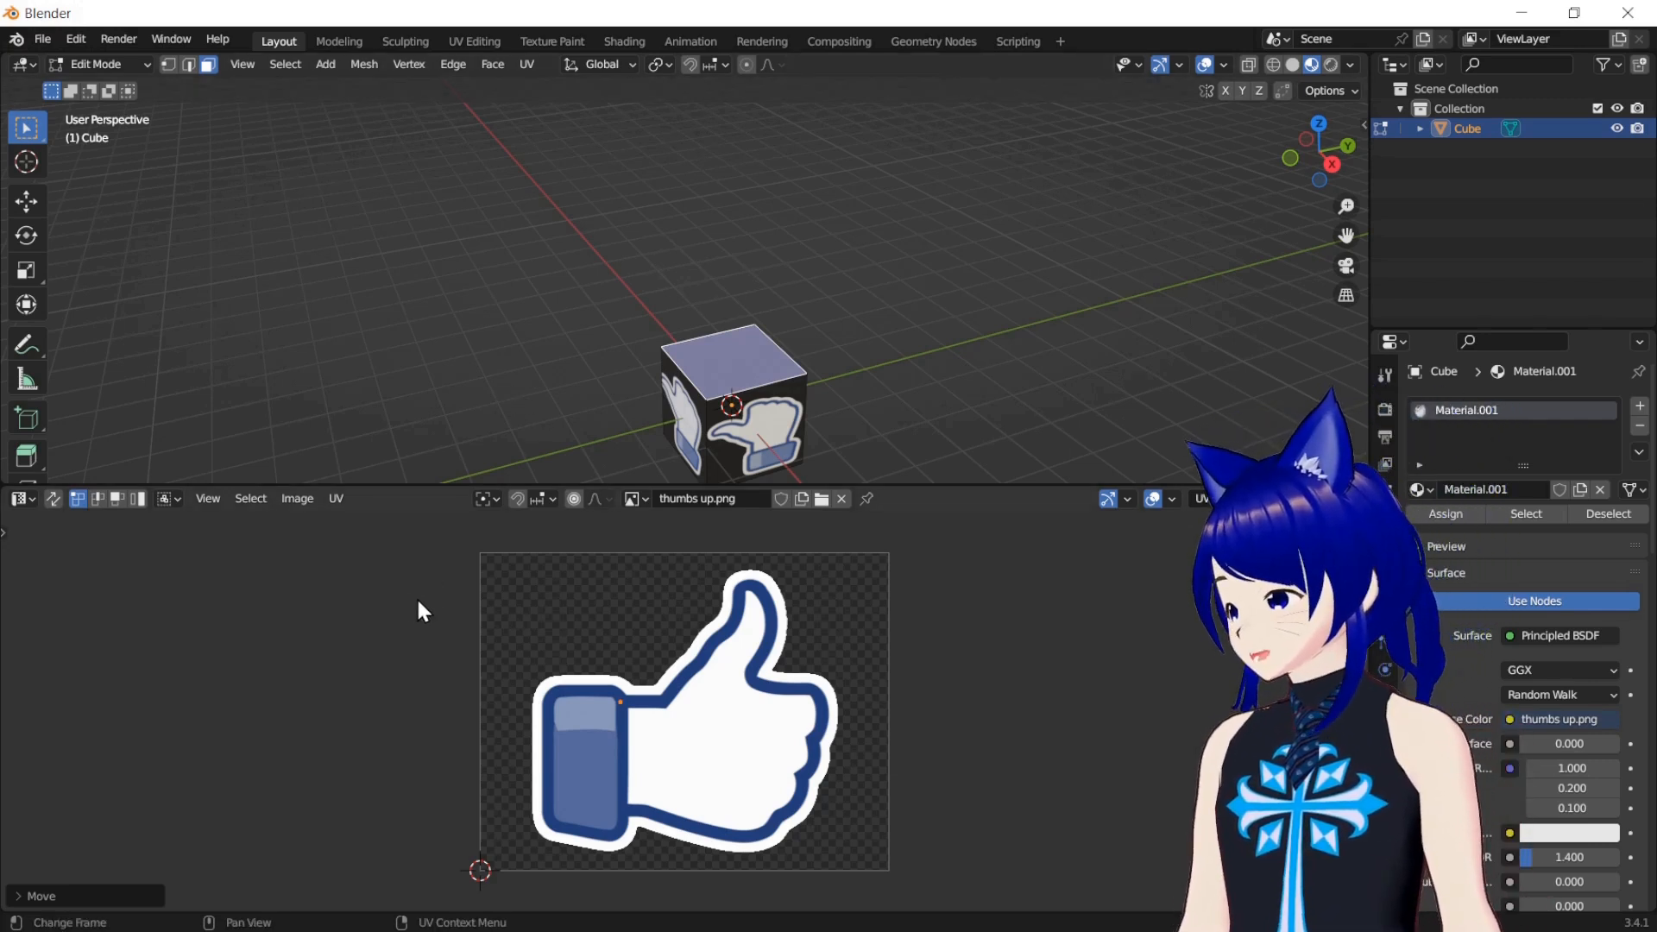
Change the UV Editor area to a Shader Editor and remove the thumbs up.png texture from Material.001's Base Color
click(33, 499)
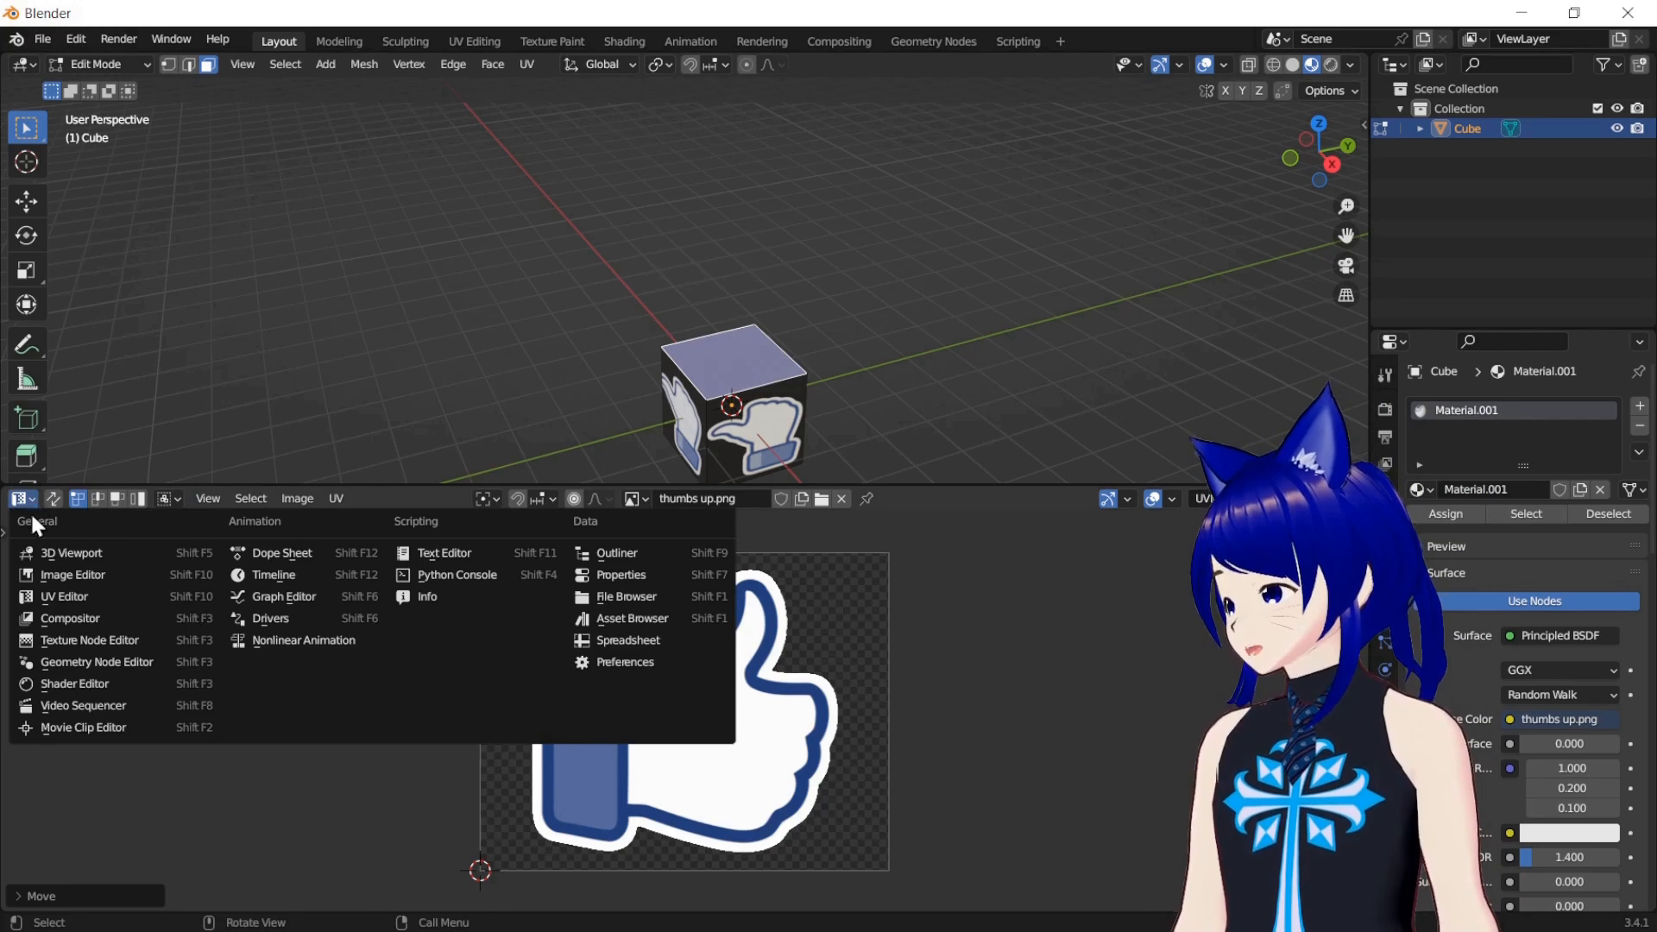
click(94, 685)
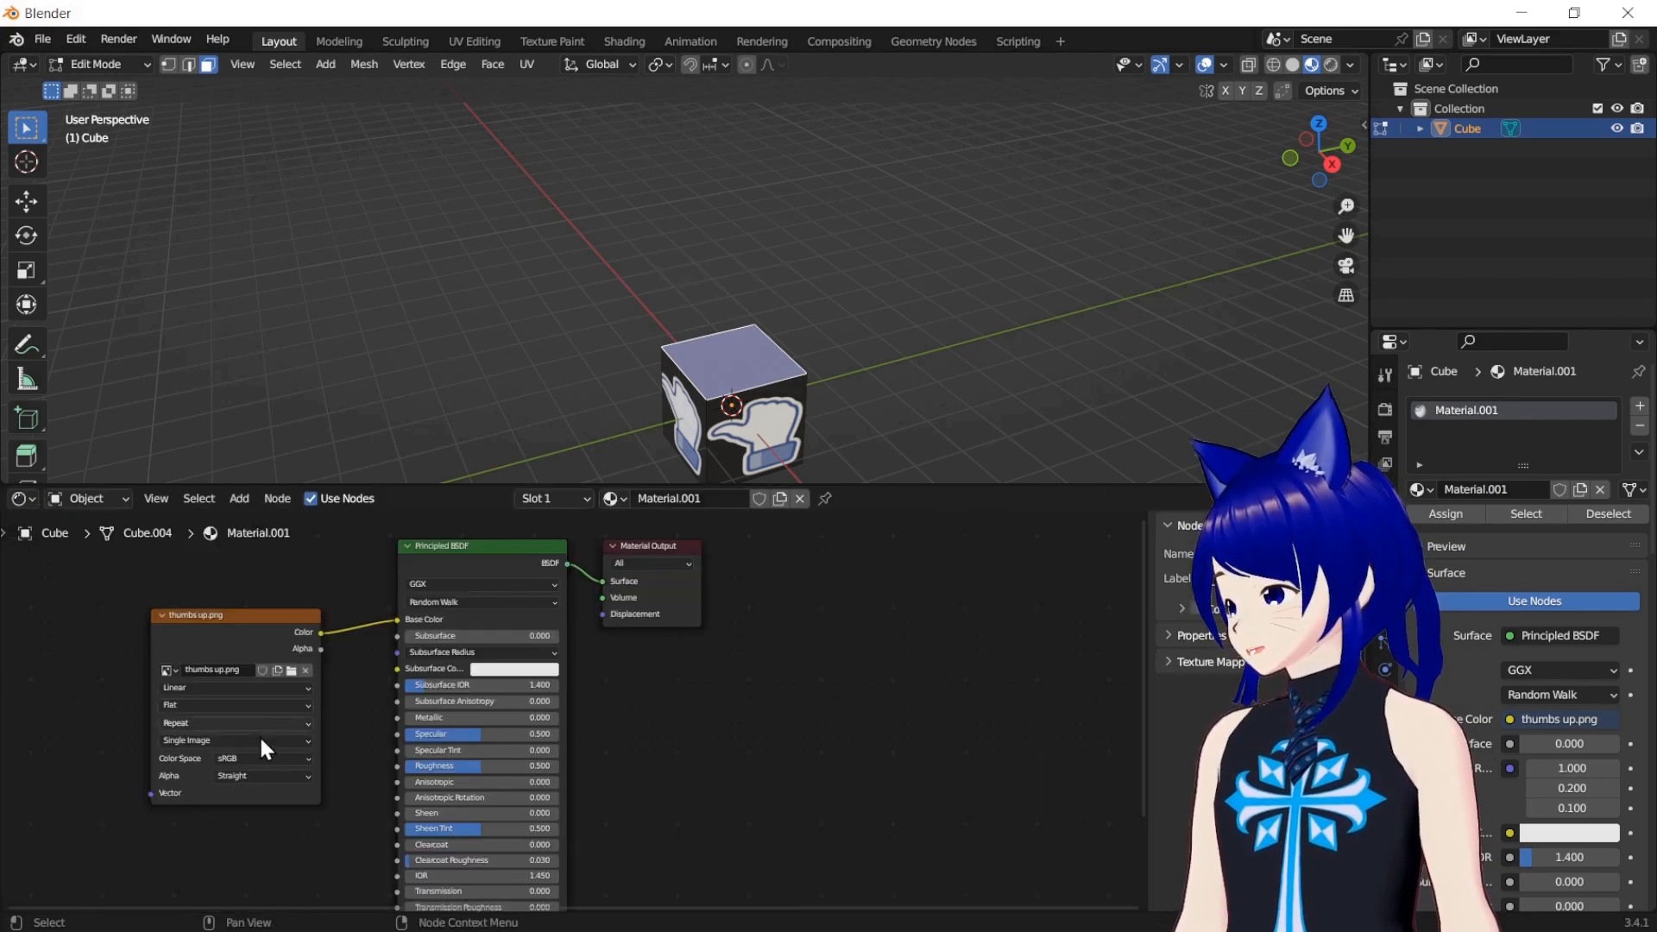
click(246, 625)
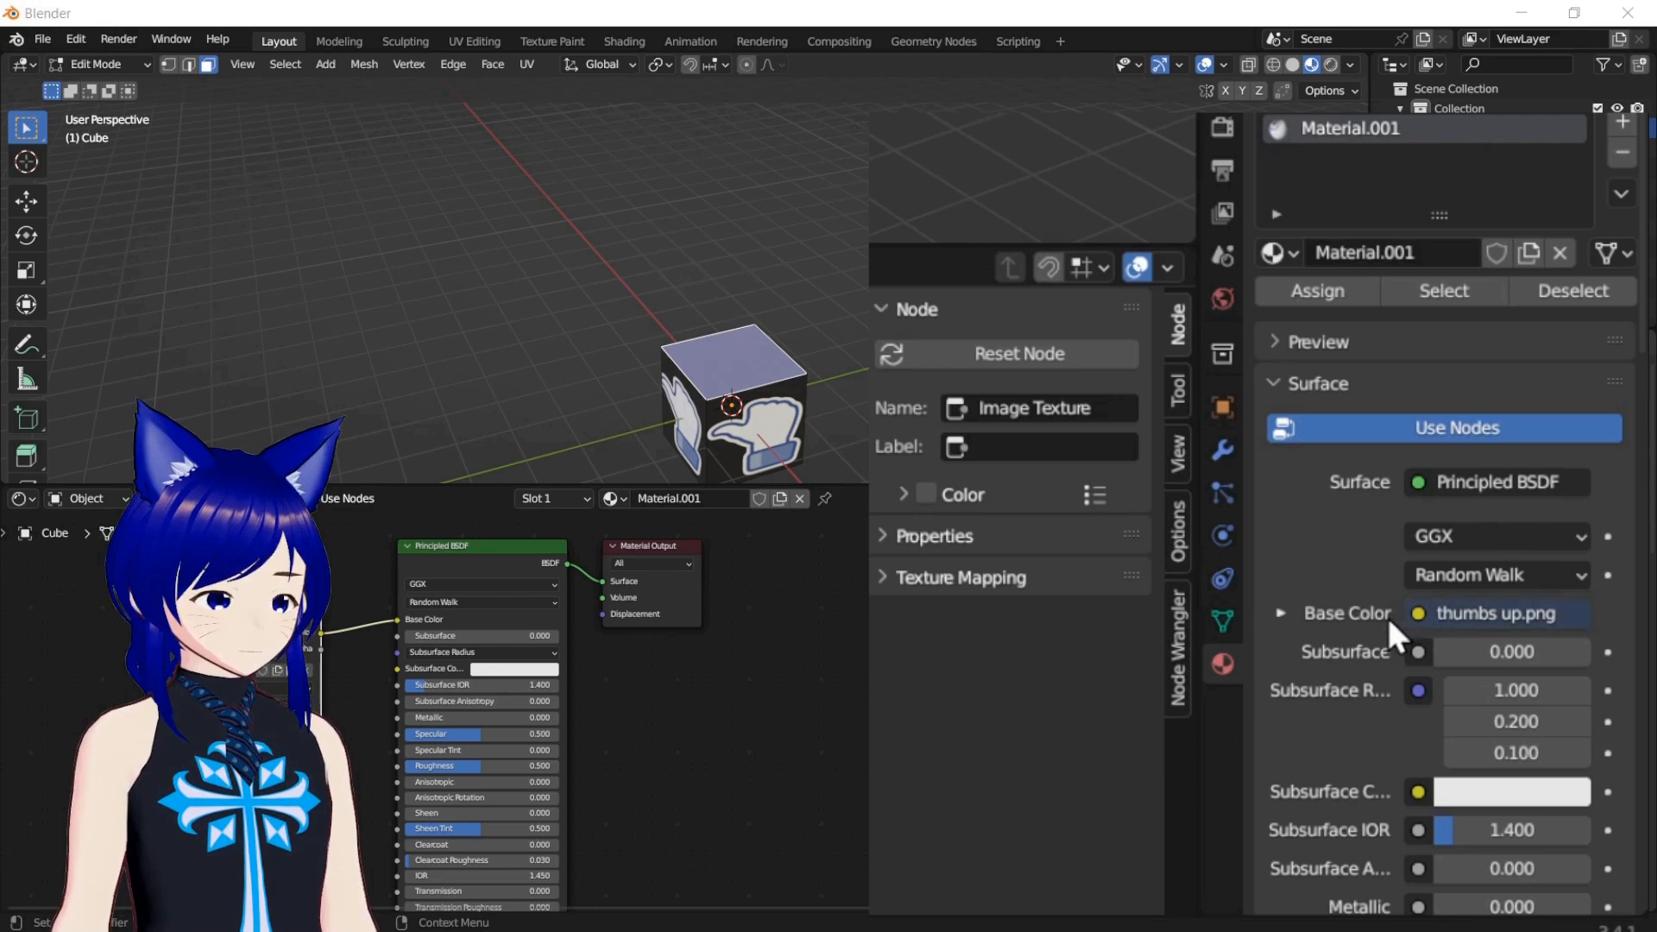
click(1419, 616)
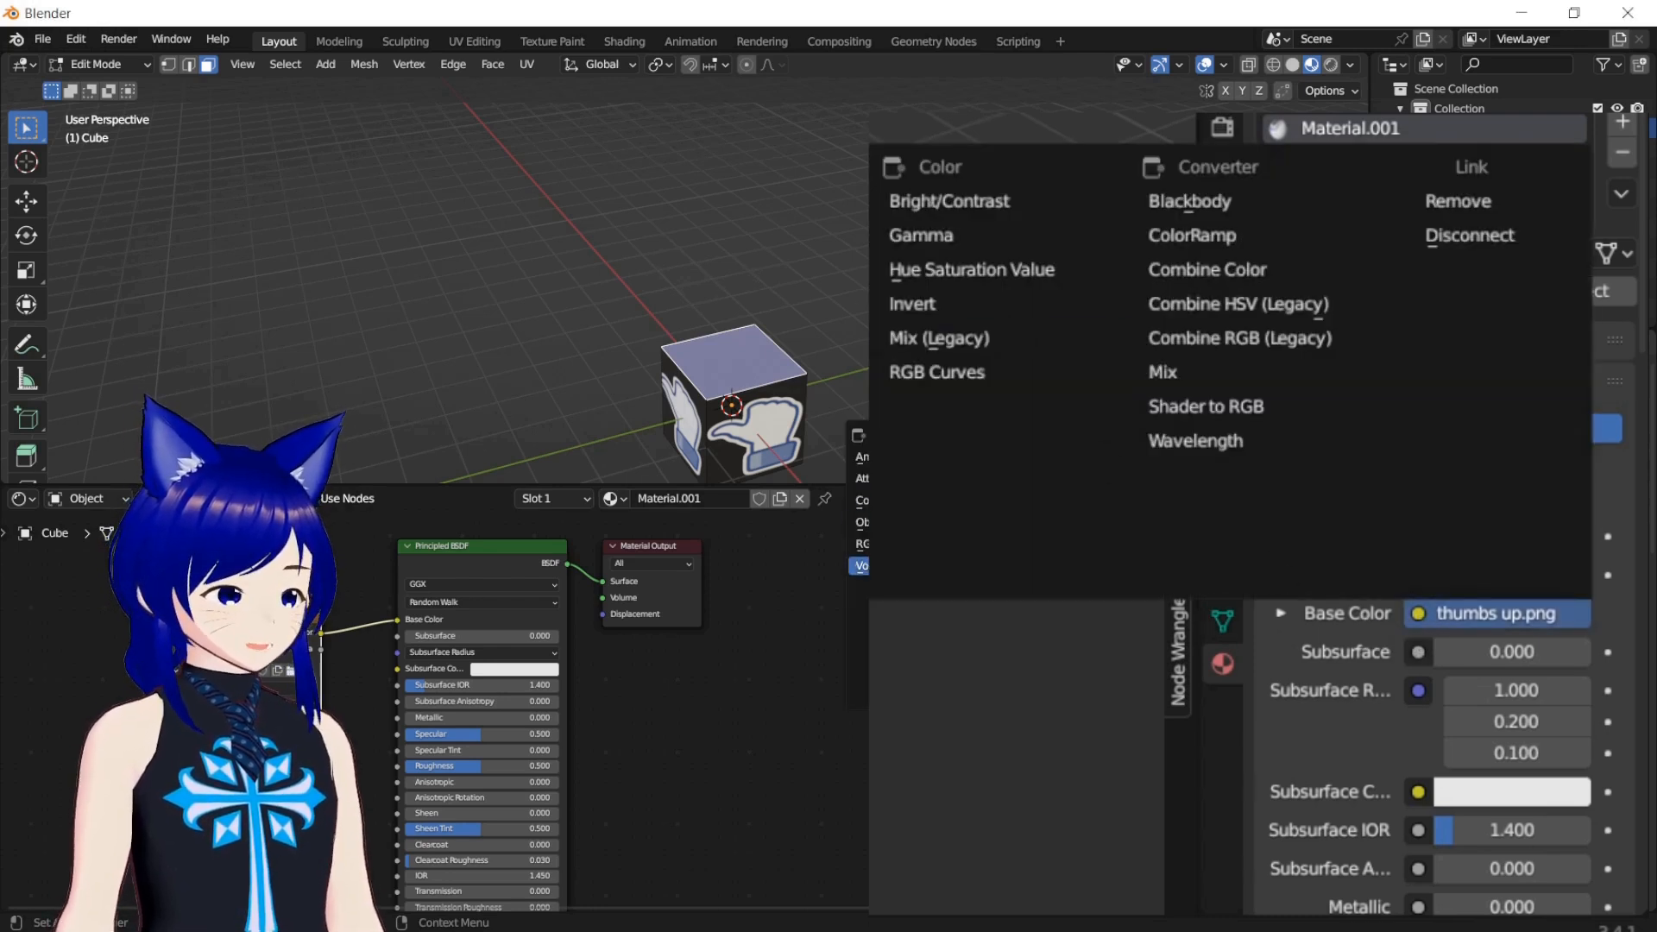
click(1492, 195)
Set Material.001's Base Color to a saturated blue
click(1418, 613)
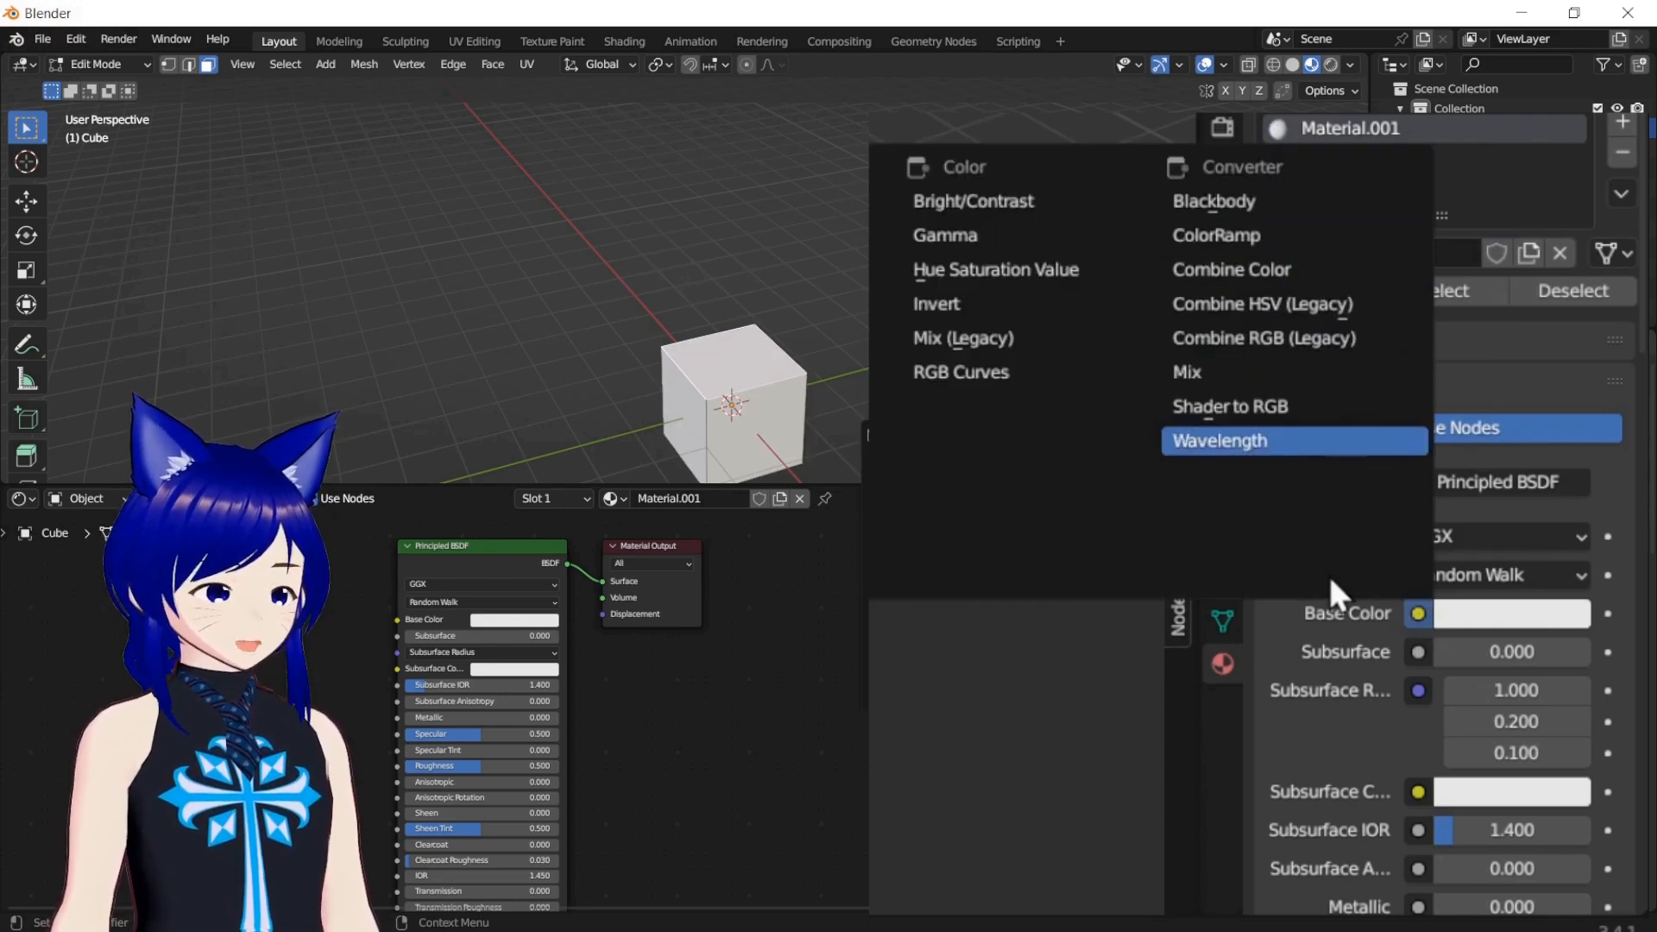
click(1468, 625)
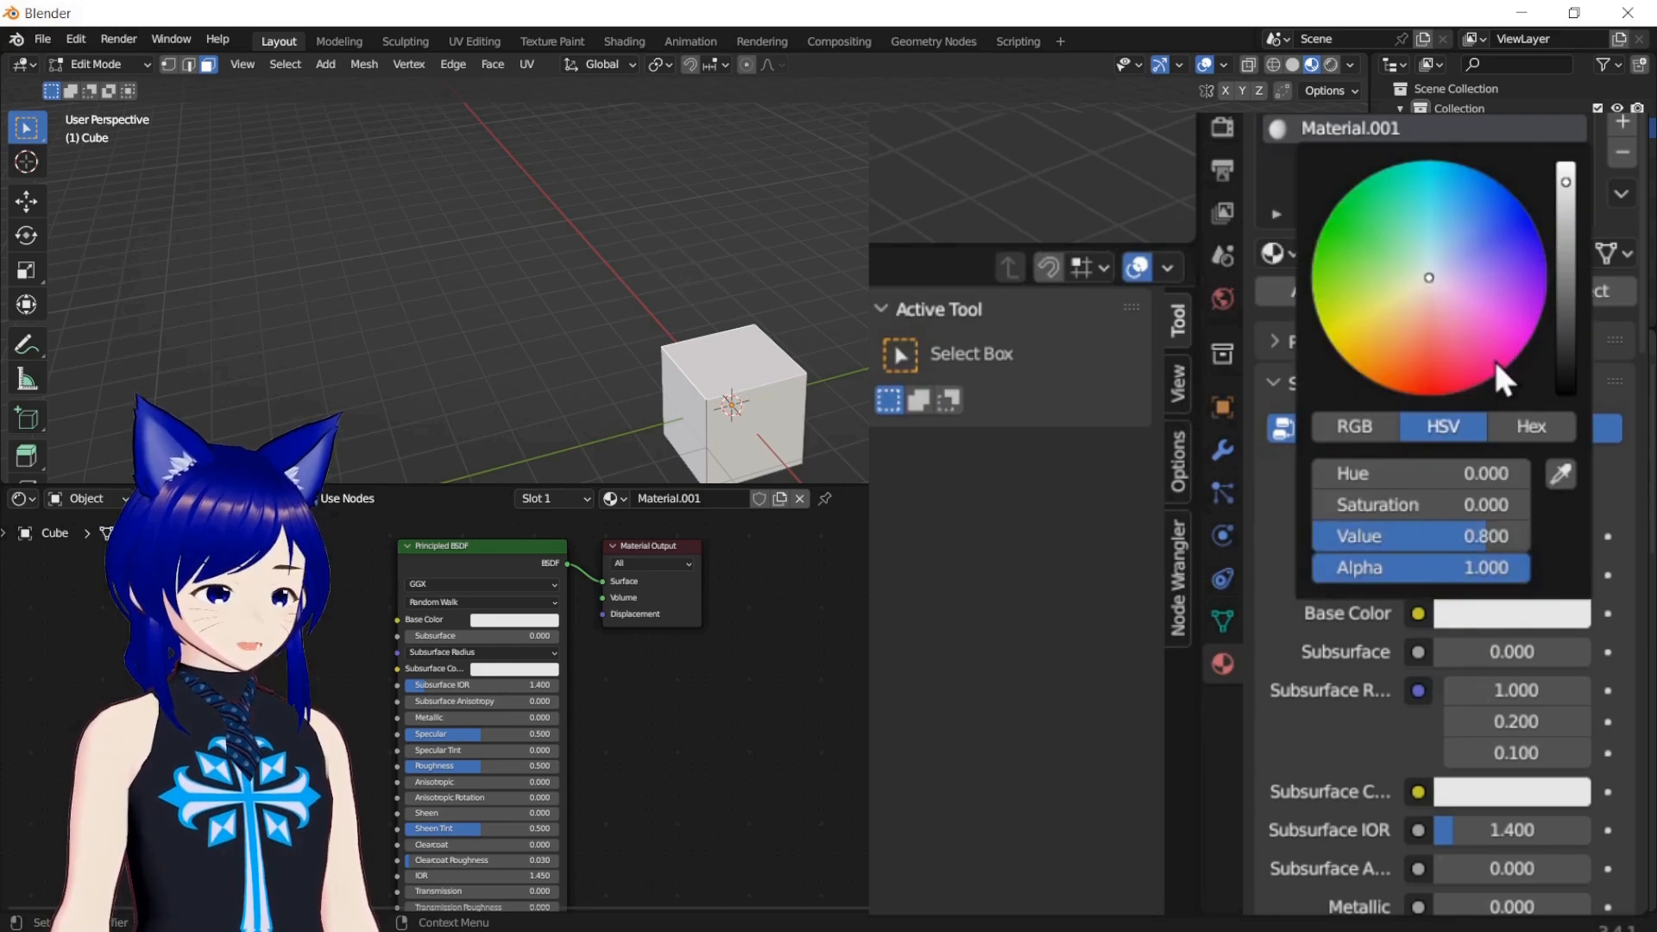
click(1495, 226)
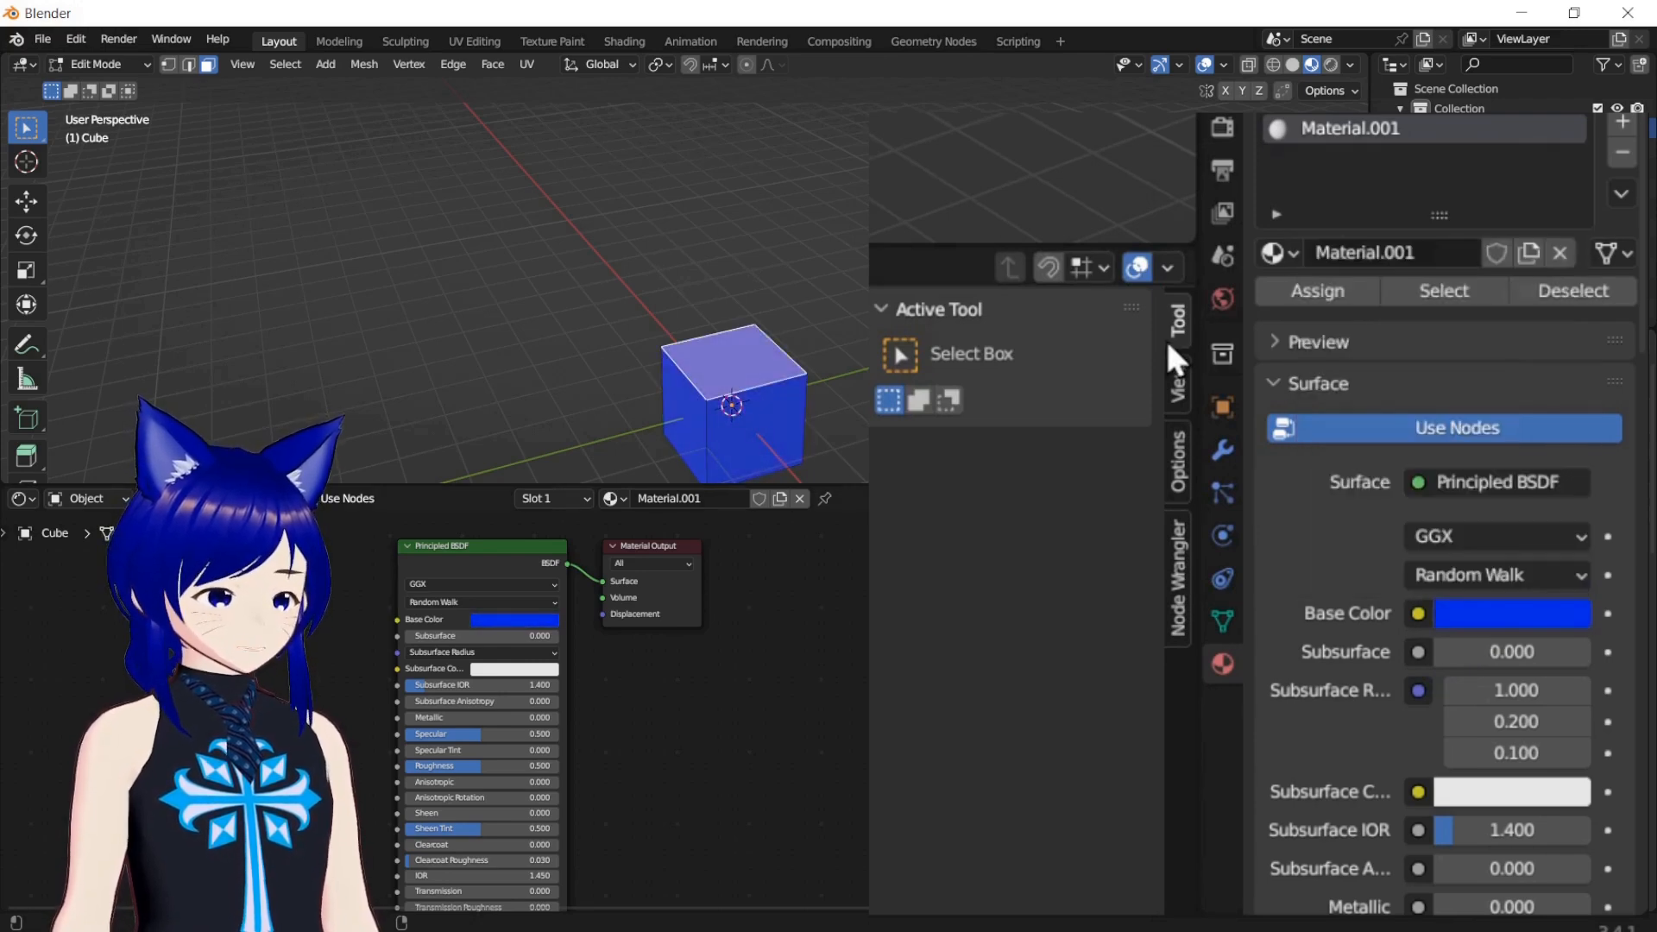
Swap the cube's material to the green Material, and replace that with the existing Blue material
click(1297, 256)
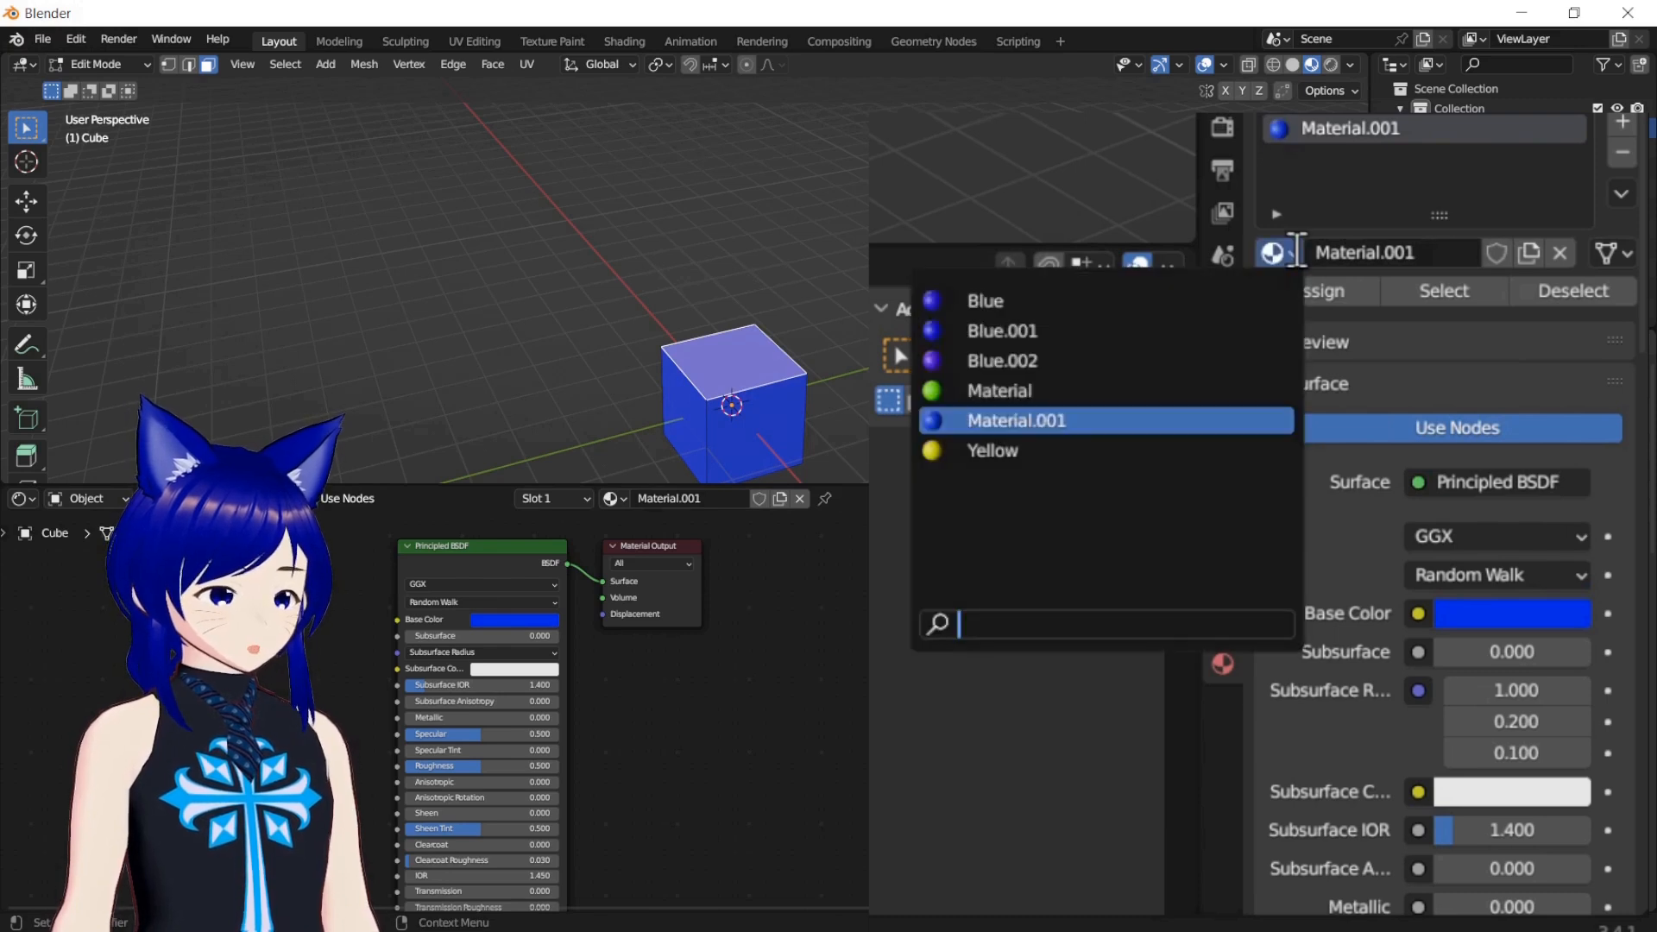
click(1123, 390)
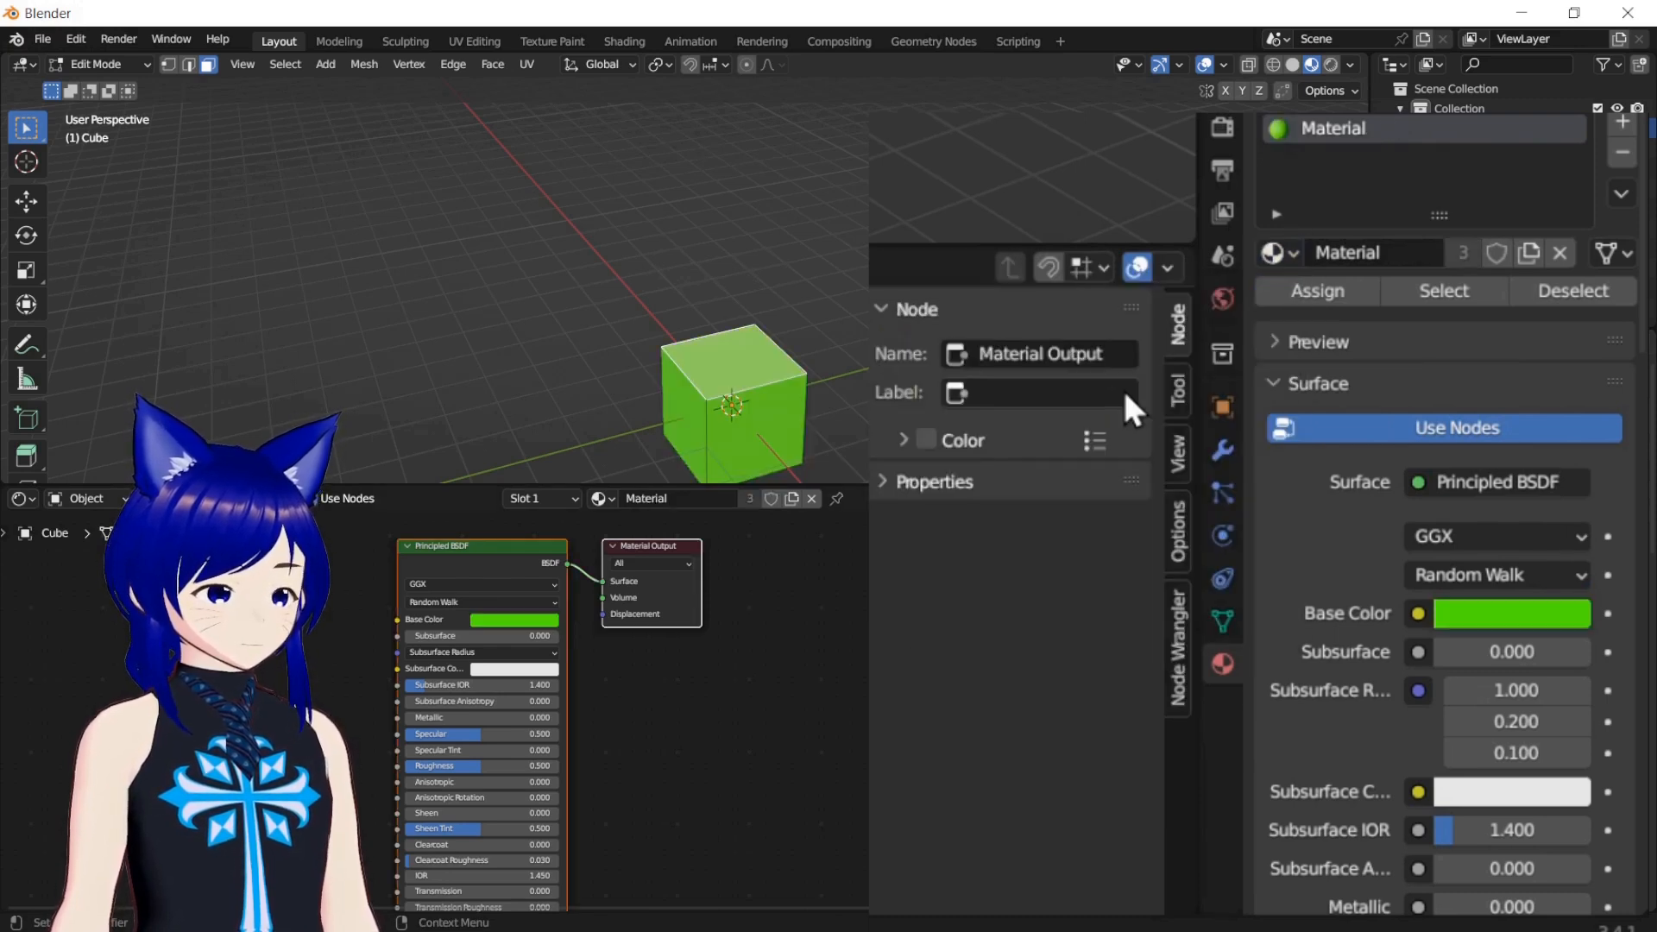
click(1291, 255)
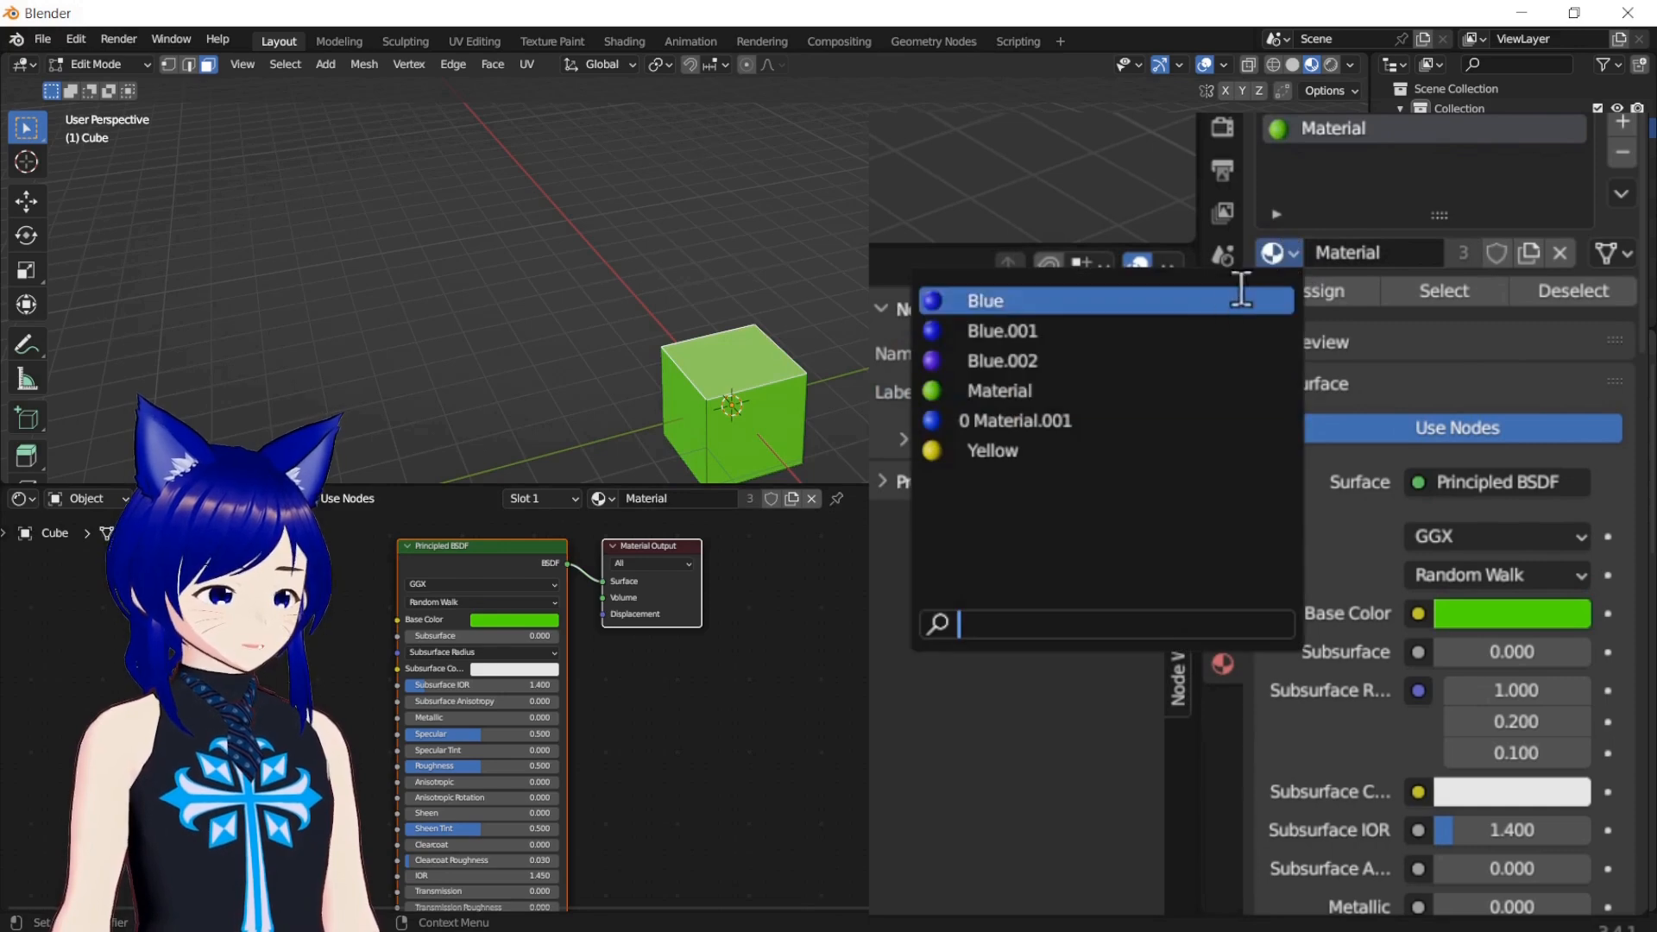
click(1217, 299)
Try an RGB input on the Blue material's Base Color with a pale green tint, and remove it again
click(1418, 613)
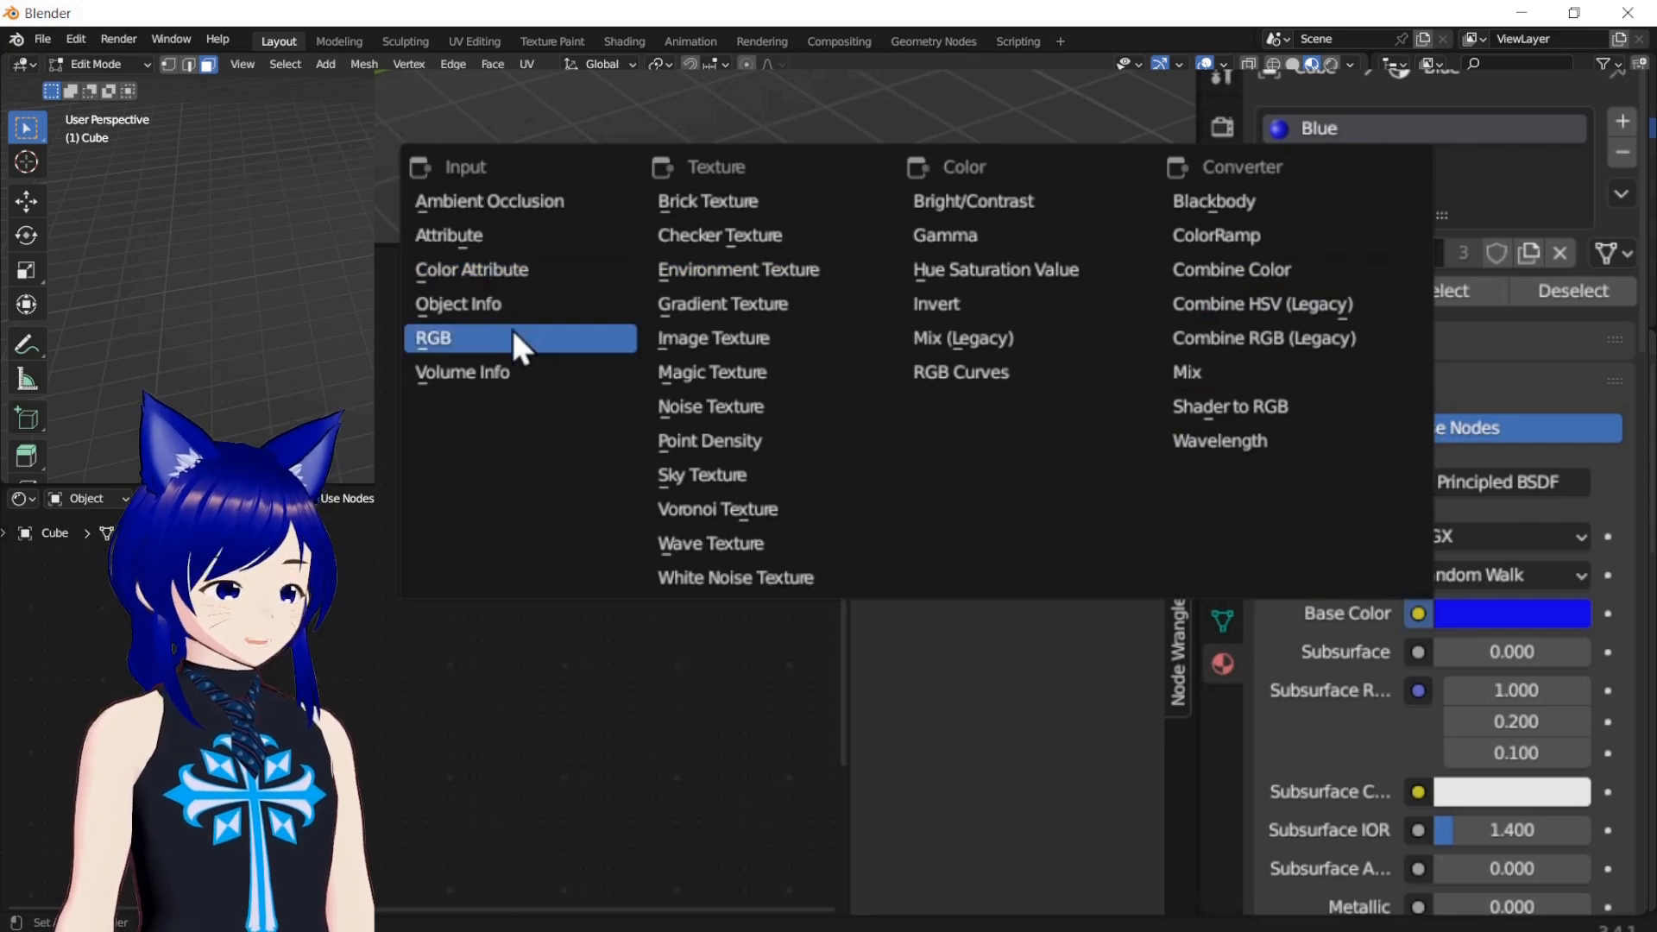
click(469, 338)
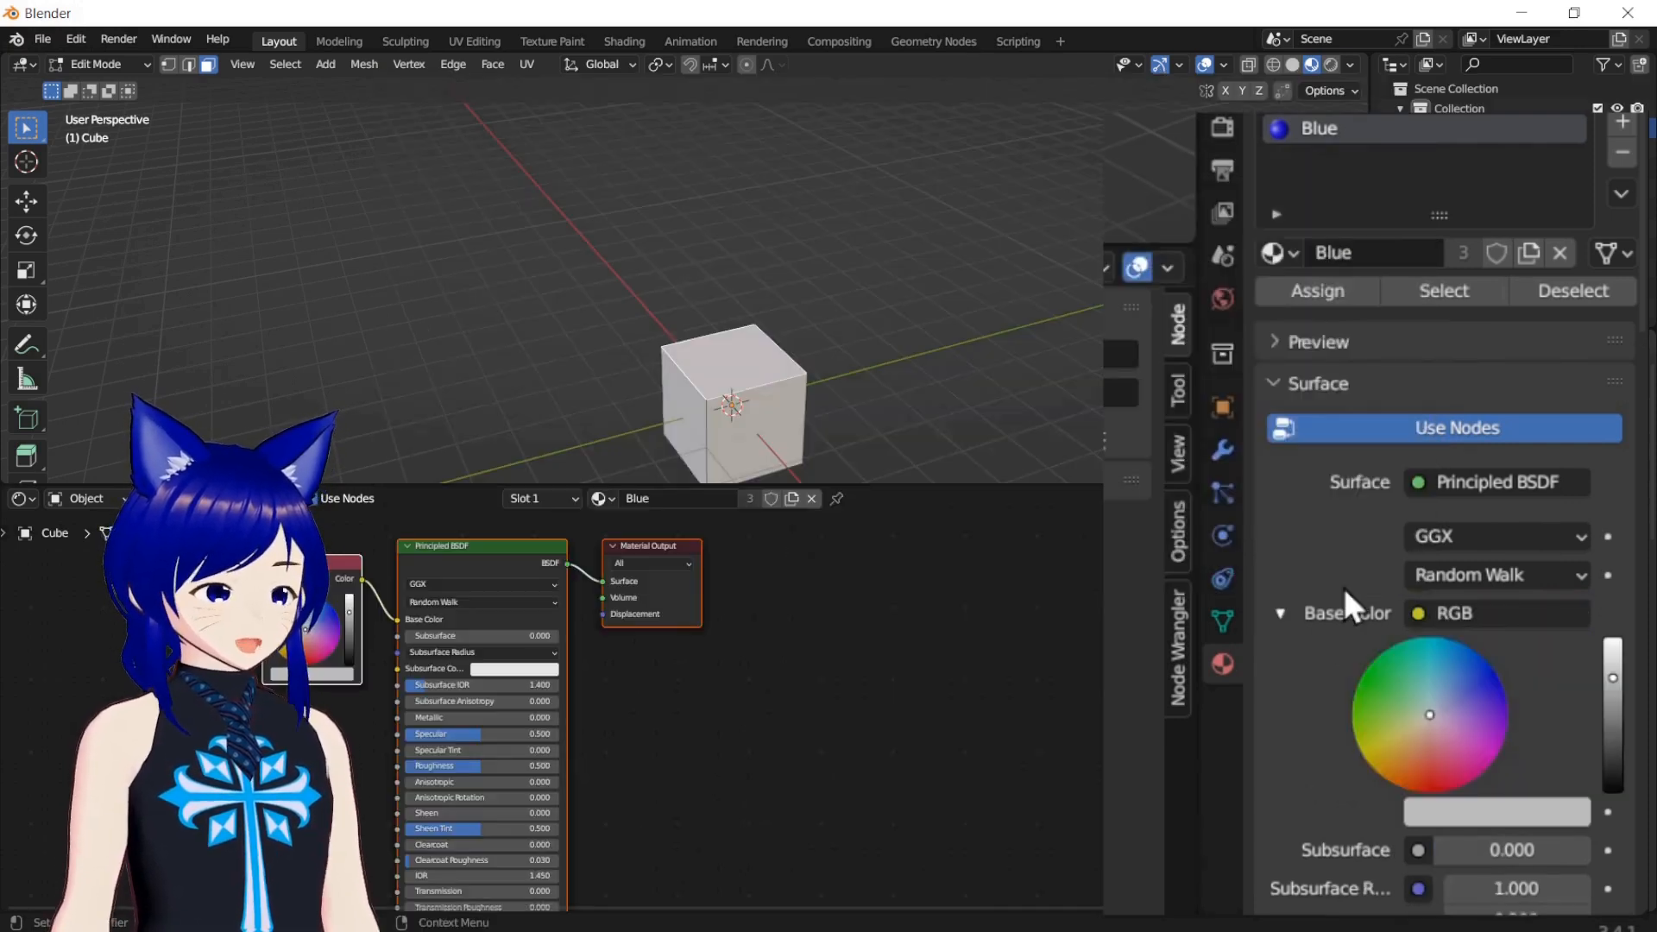
mouse_move(1428, 716)
mouse_down()
mouse_move(1448, 703)
mouse_move(1412, 696)
mouse_up()
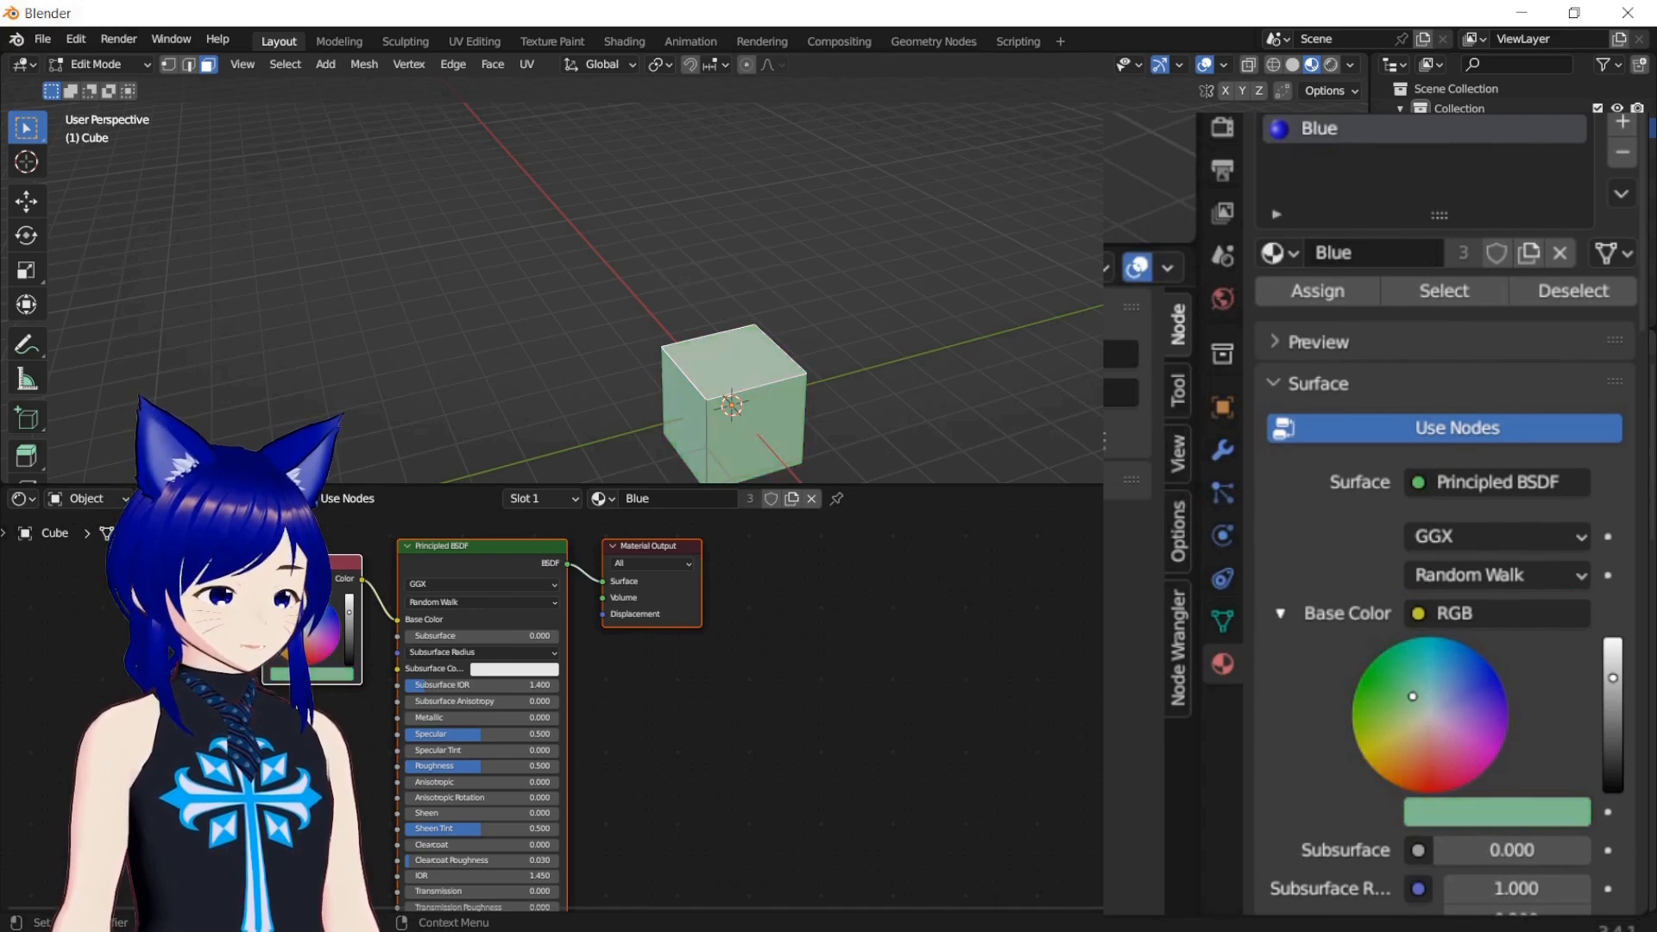
click(1416, 620)
click(1467, 199)
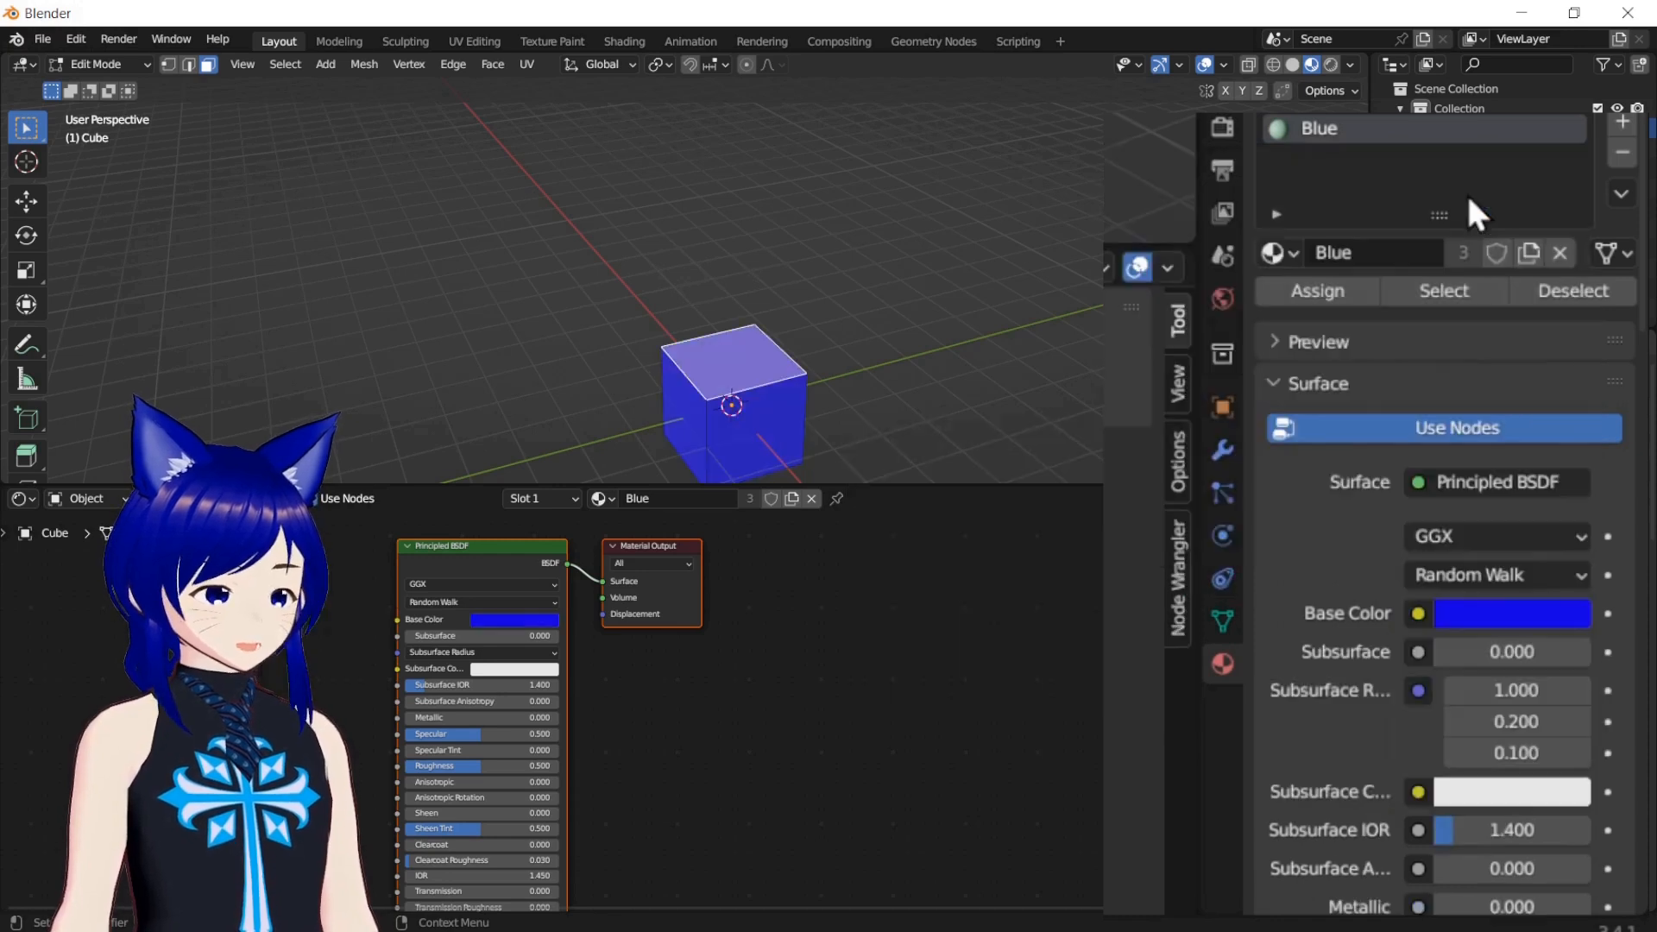
Try a Brick Texture as the Blue material's Base Color and remove it again
click(1418, 614)
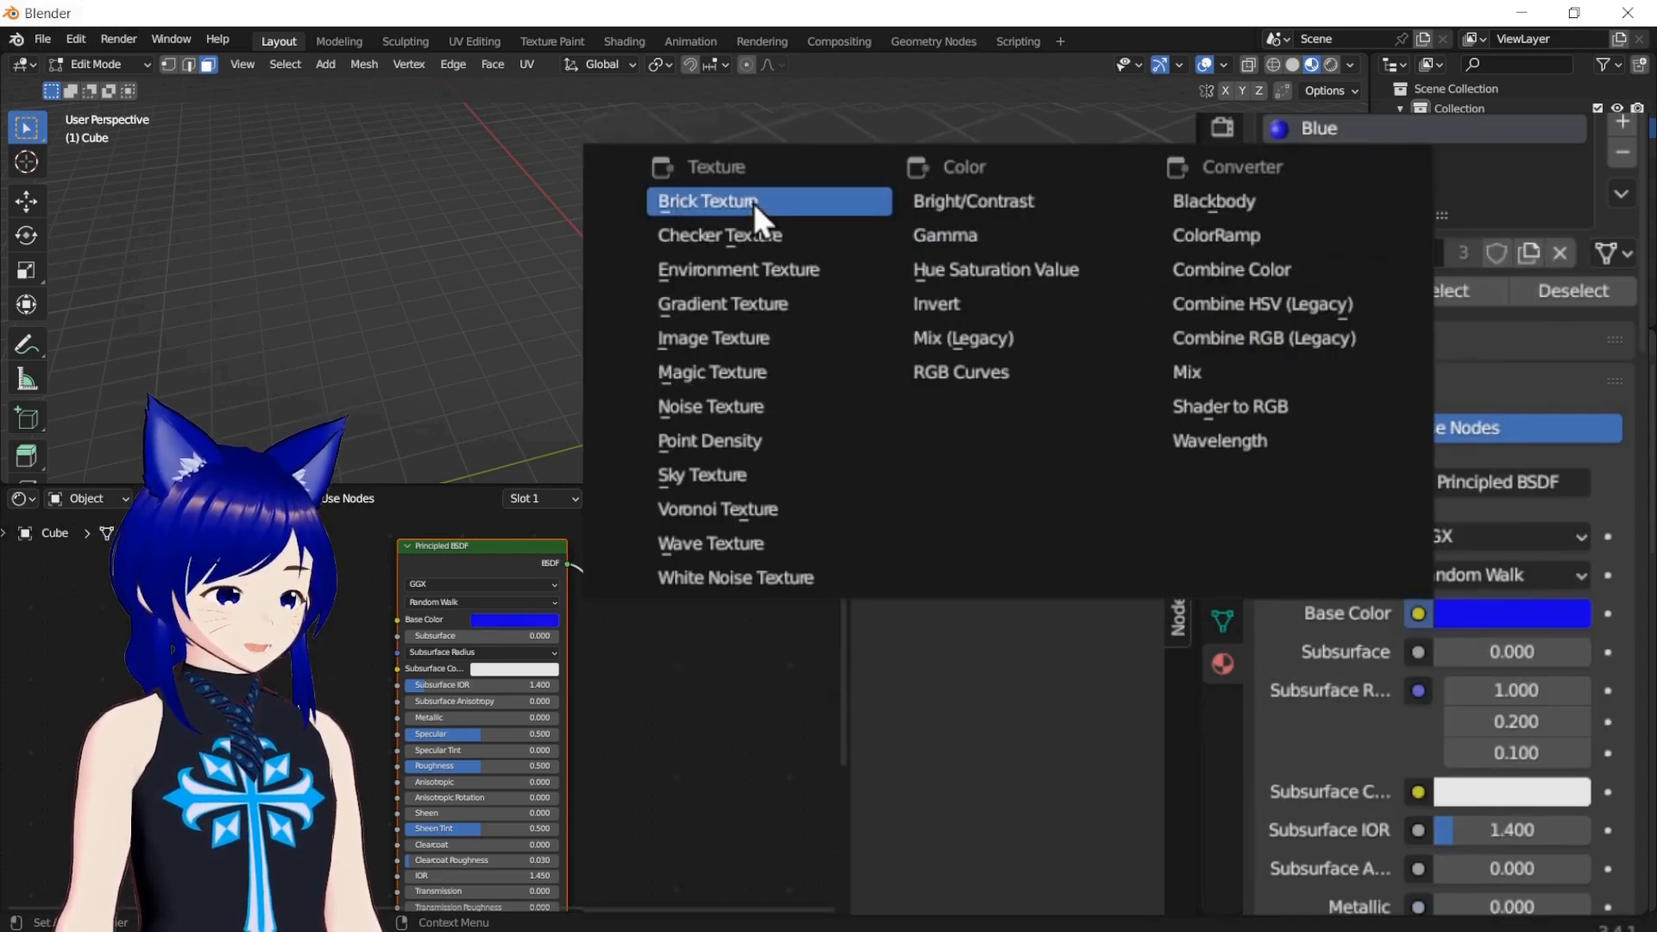
click(754, 203)
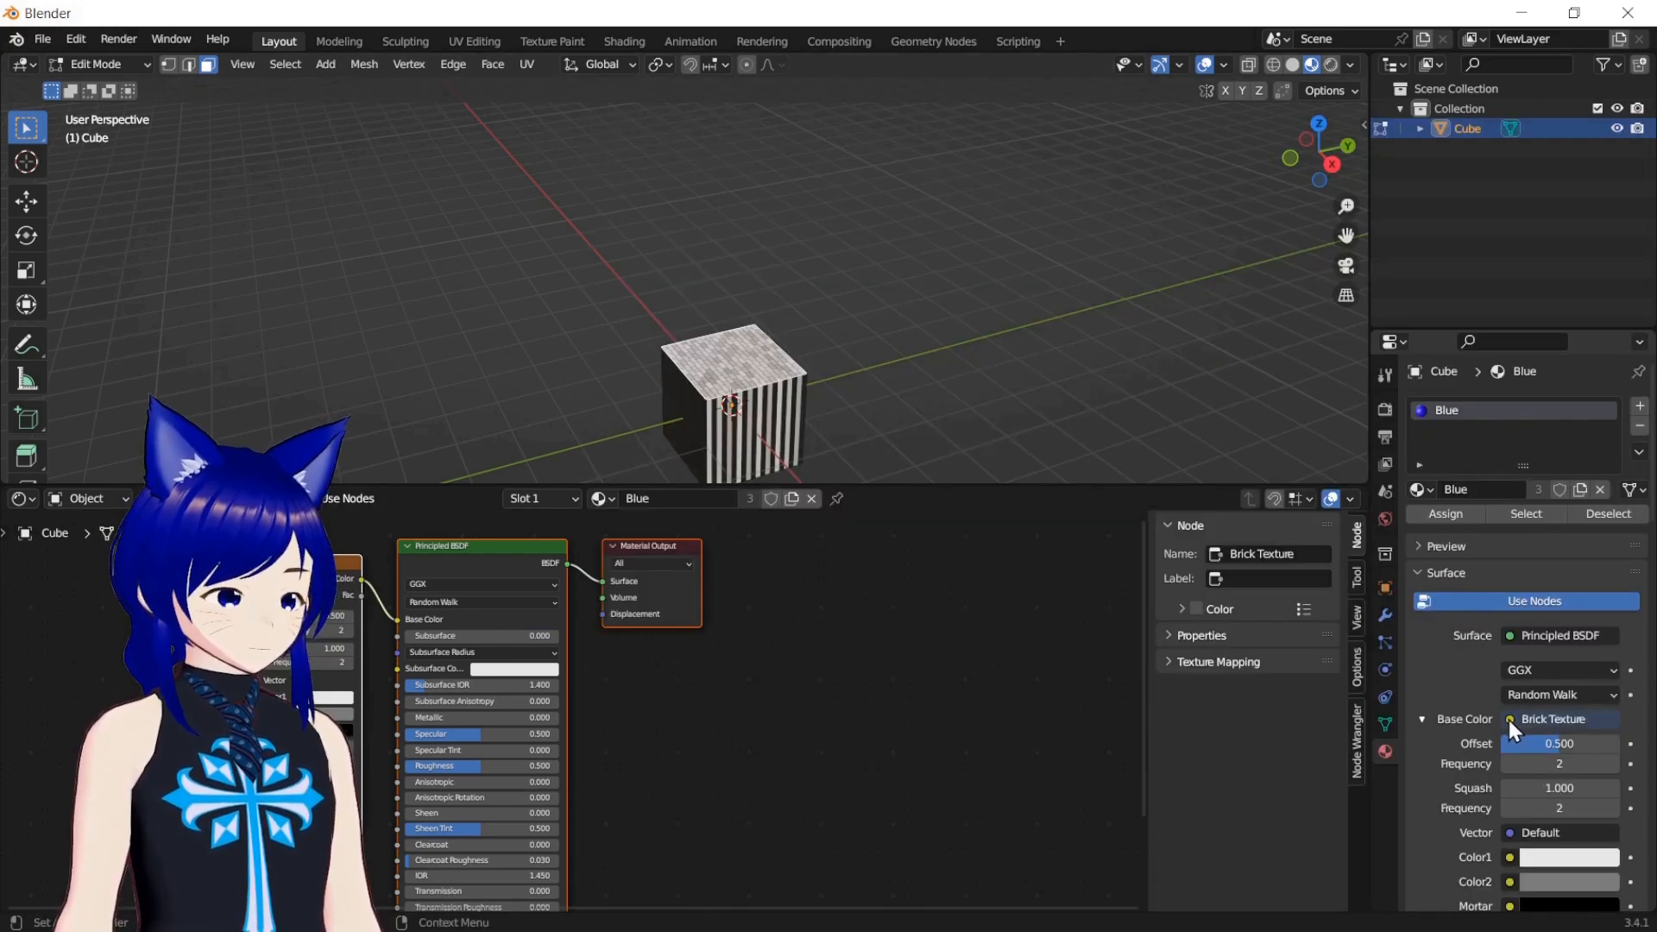
click(1512, 721)
click(1529, 459)
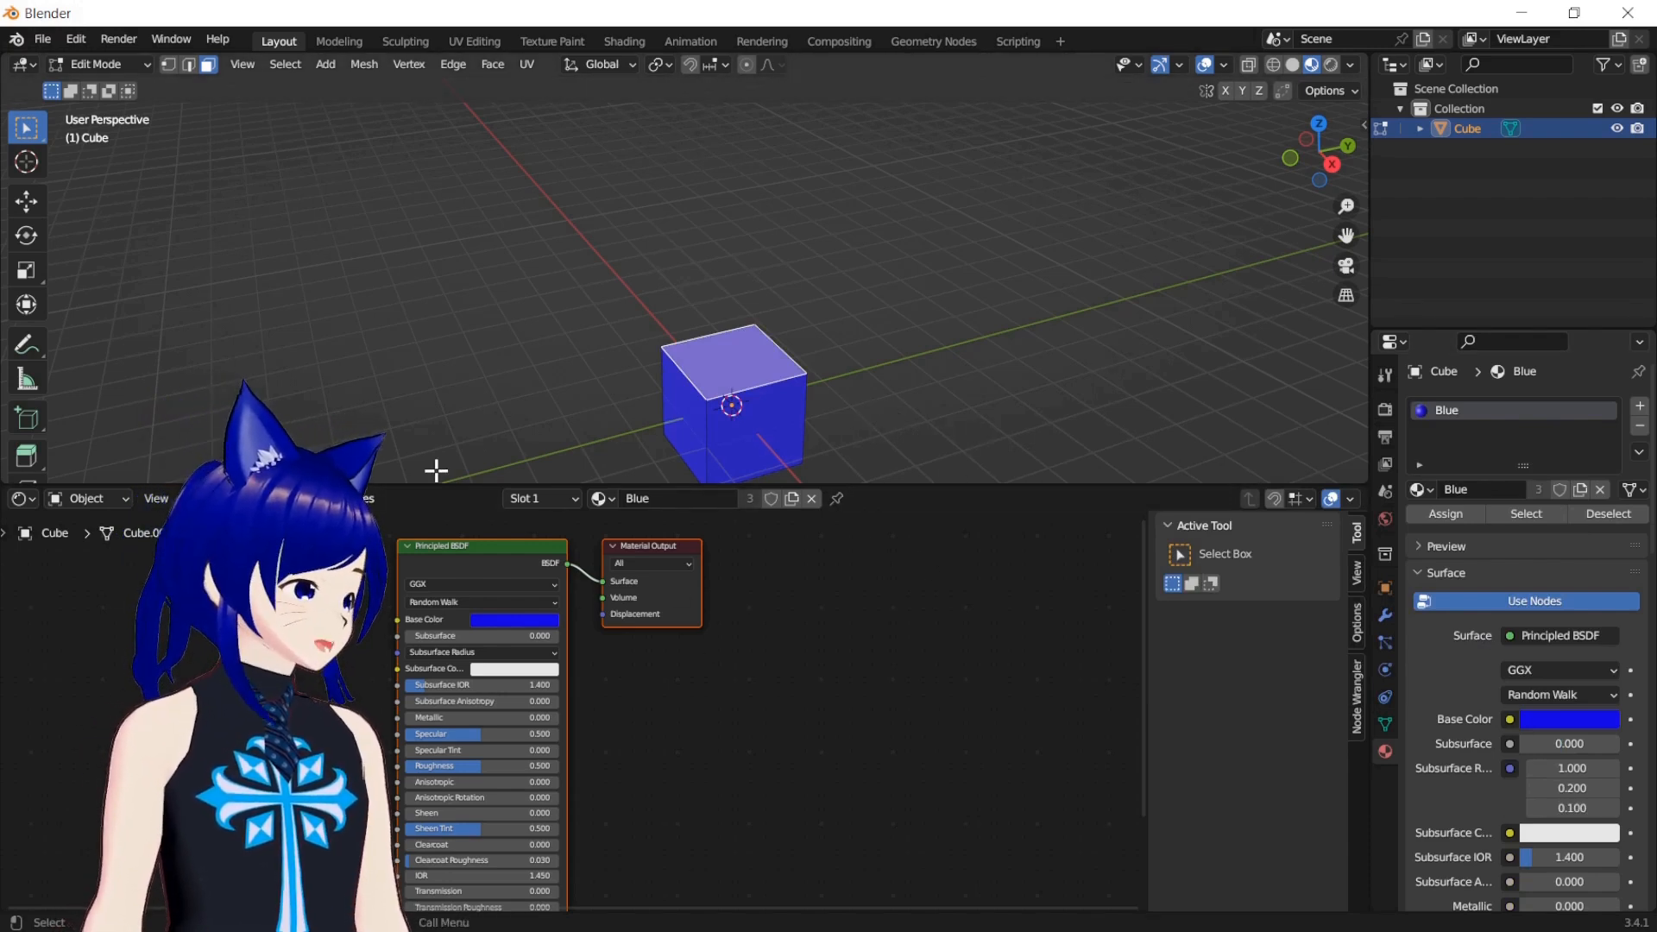
Shrink the Shader Editor to a low strip under the 3D viewport and slightly widen the Outliner and Properties areas
drag(436, 482, 410, 785)
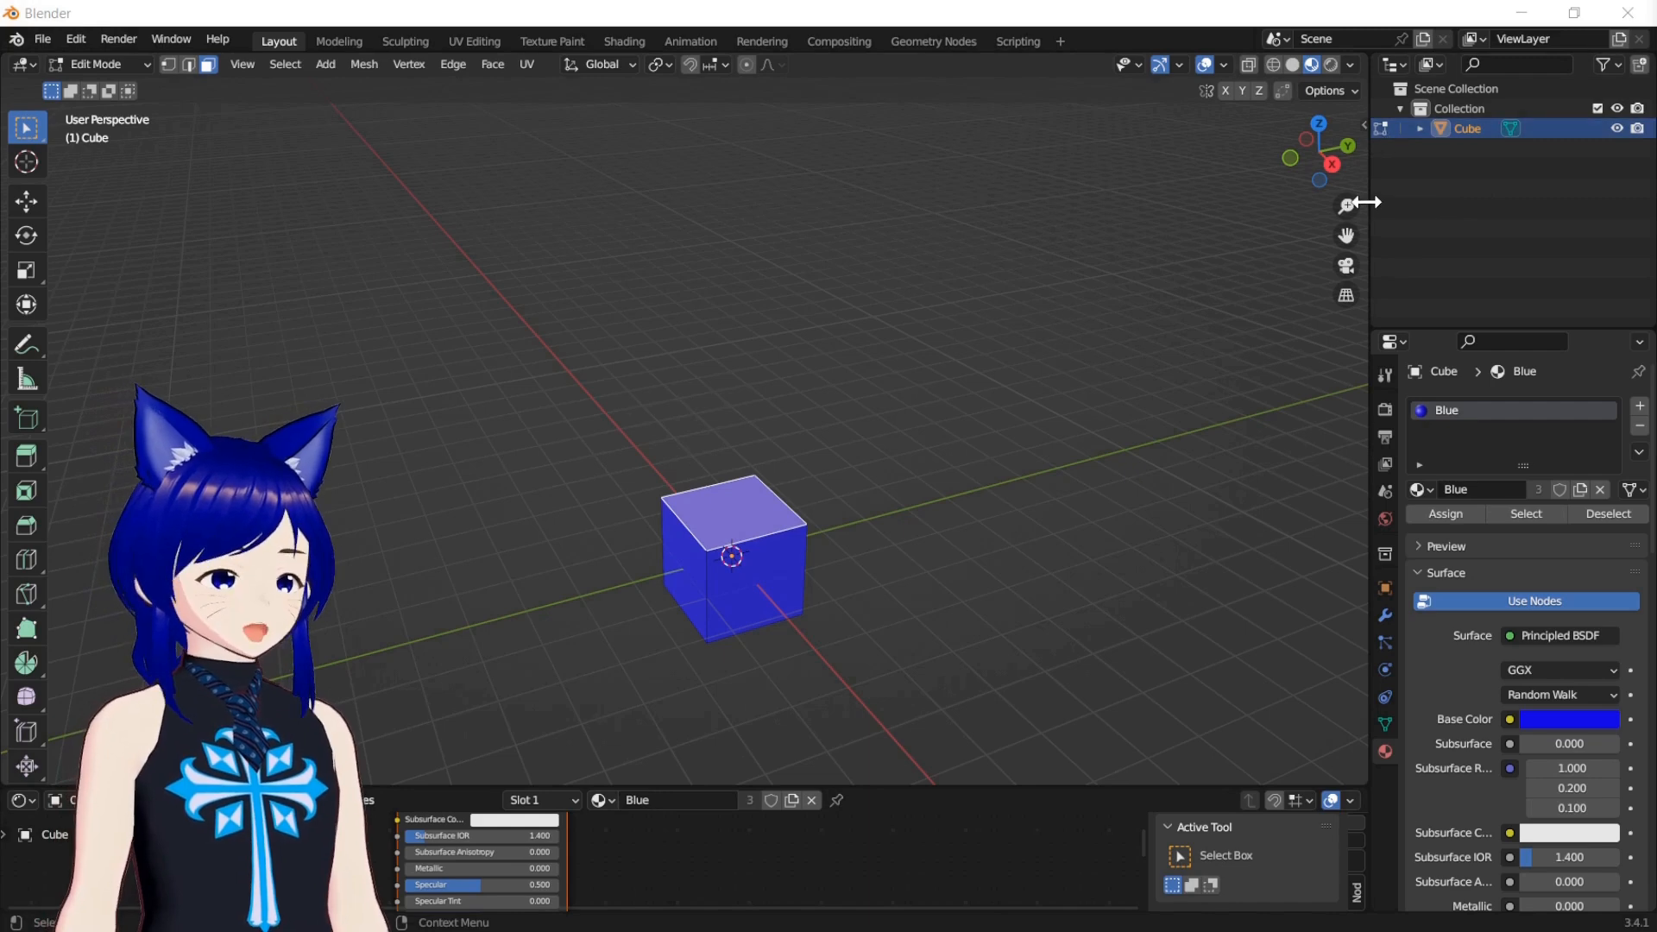
drag(1364, 201, 1329, 202)
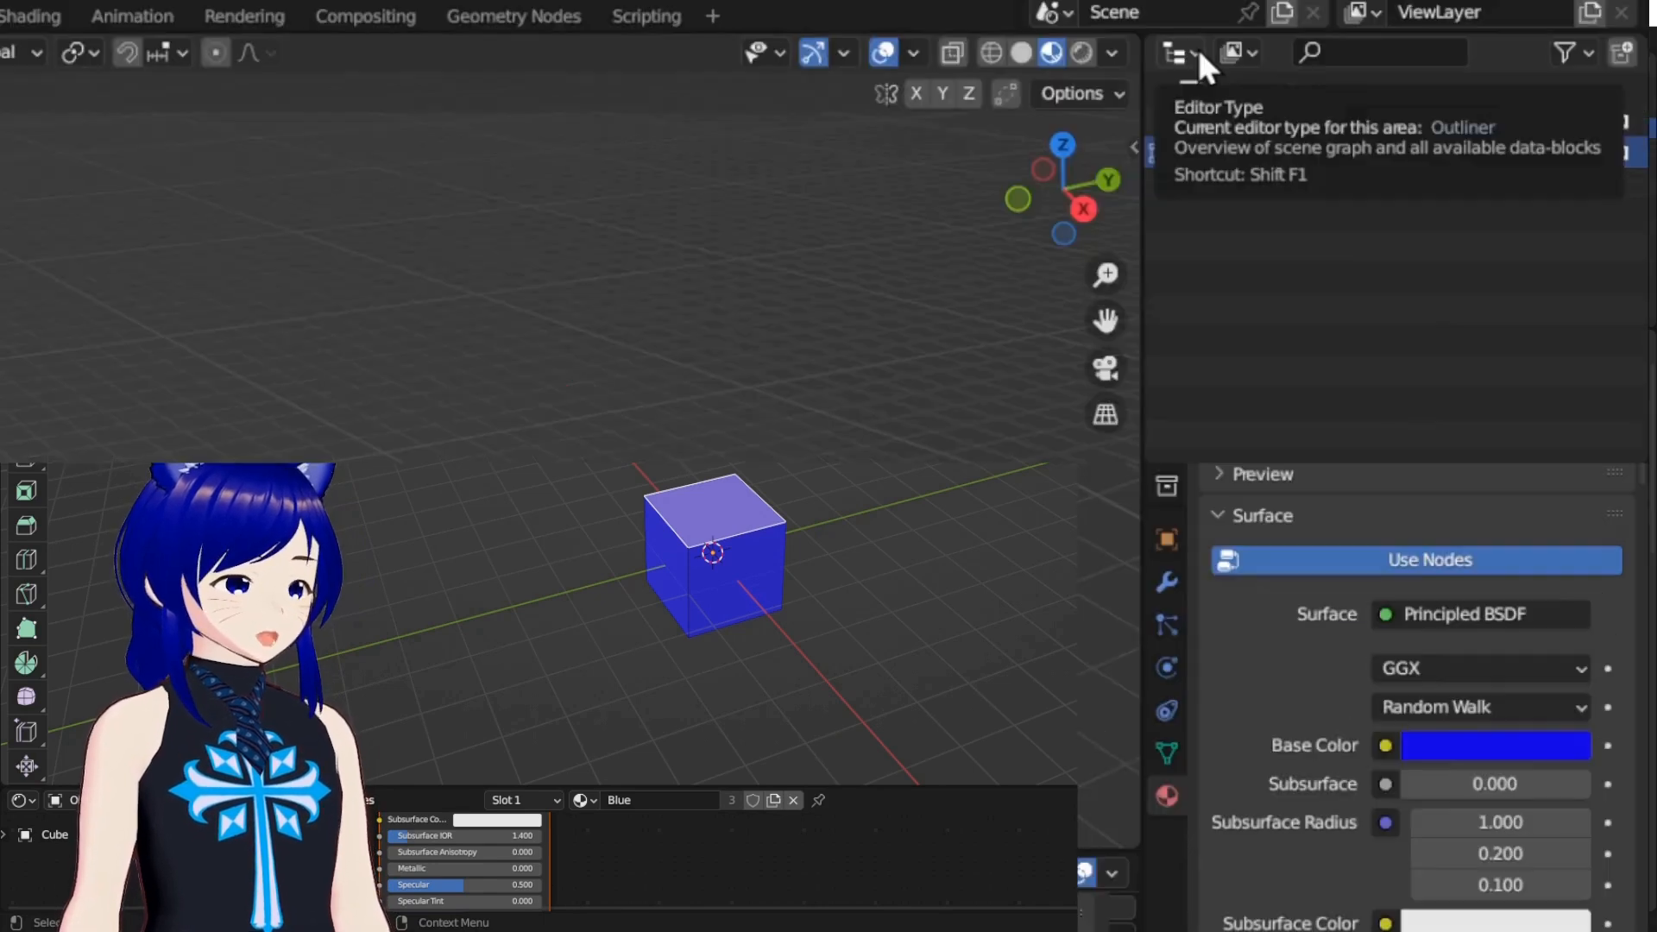
Turn the Outliner area into an Image Editor and load the blue-haired character image into it
click(1183, 52)
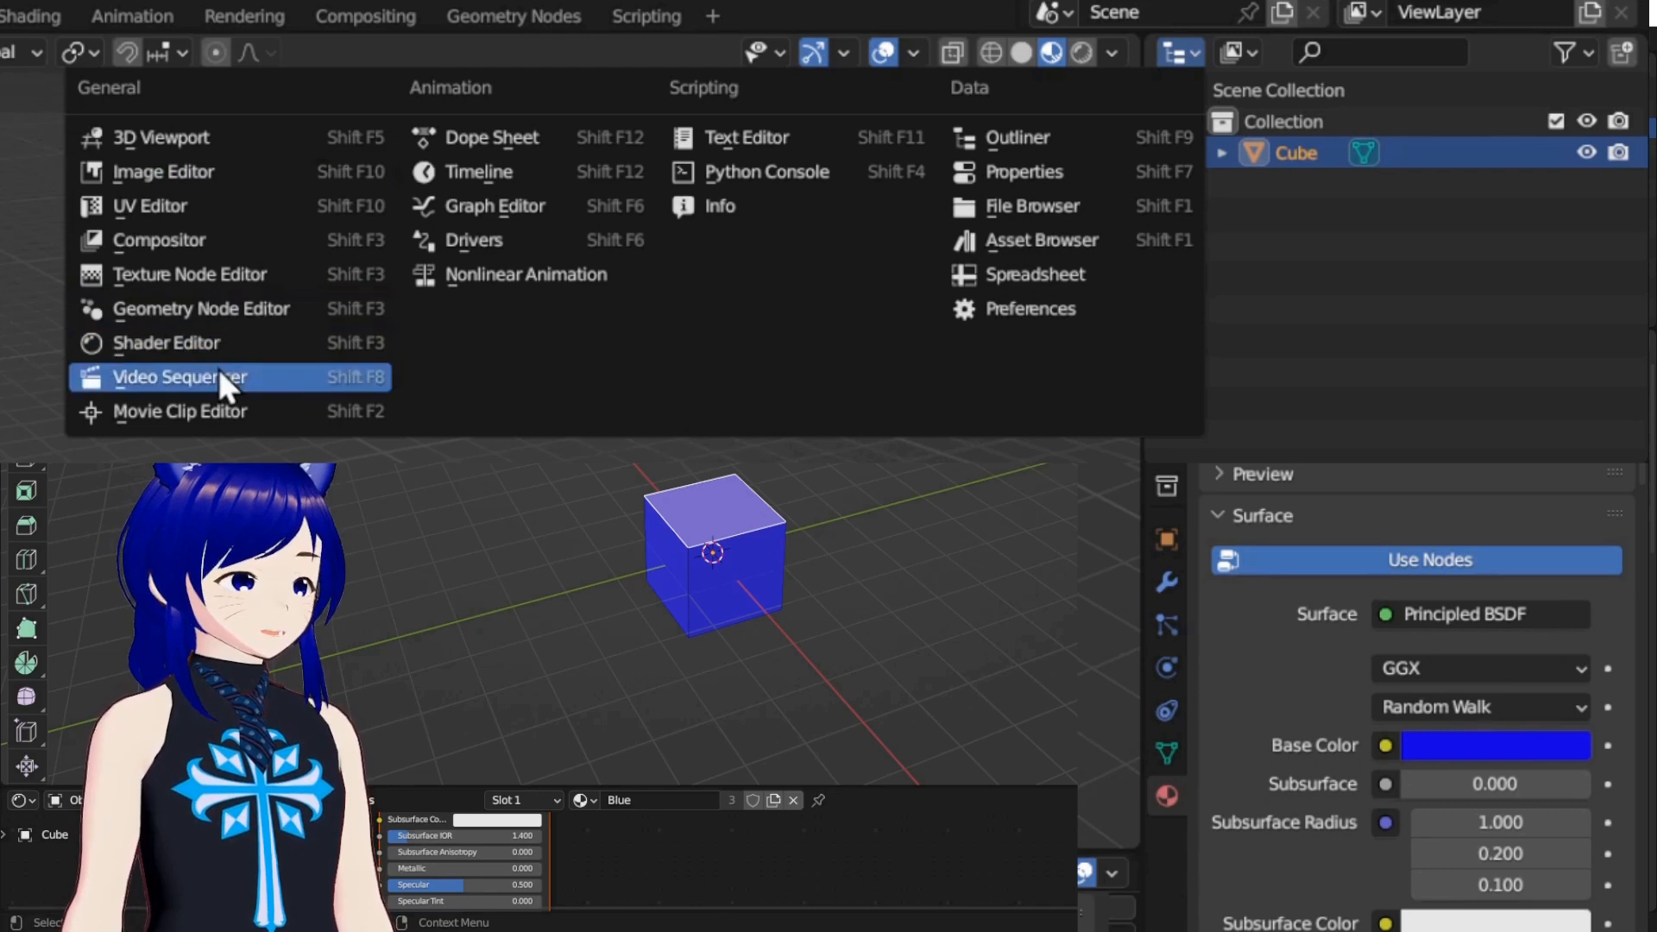
click(202, 168)
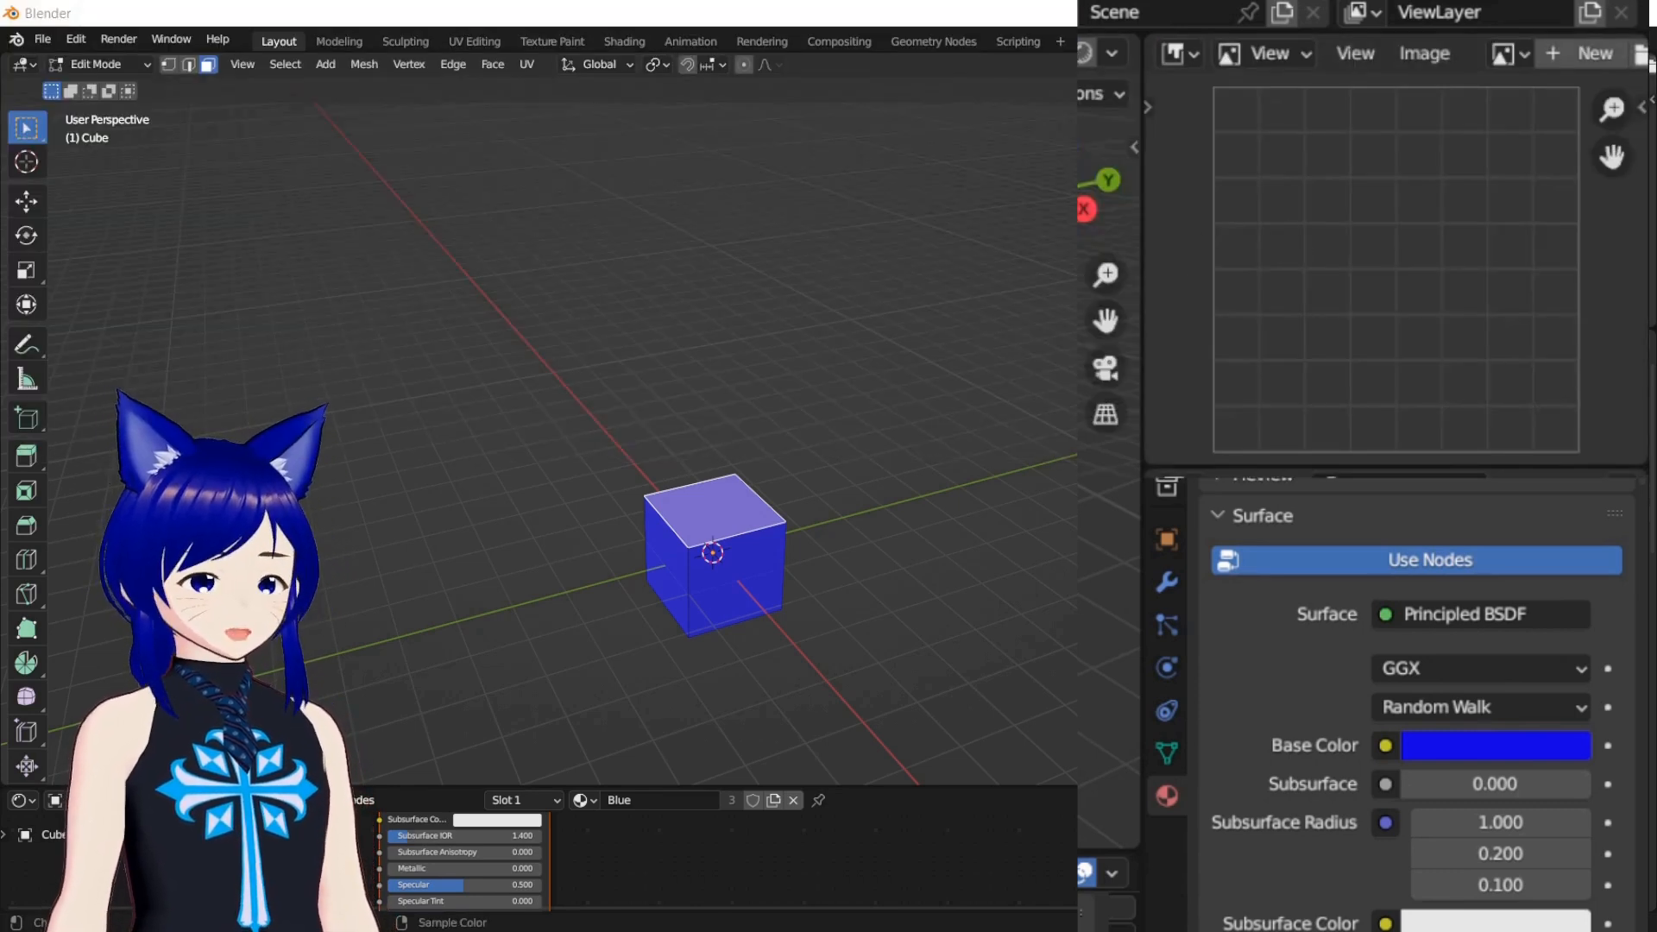
drag(1364, 271, 1339, 273)
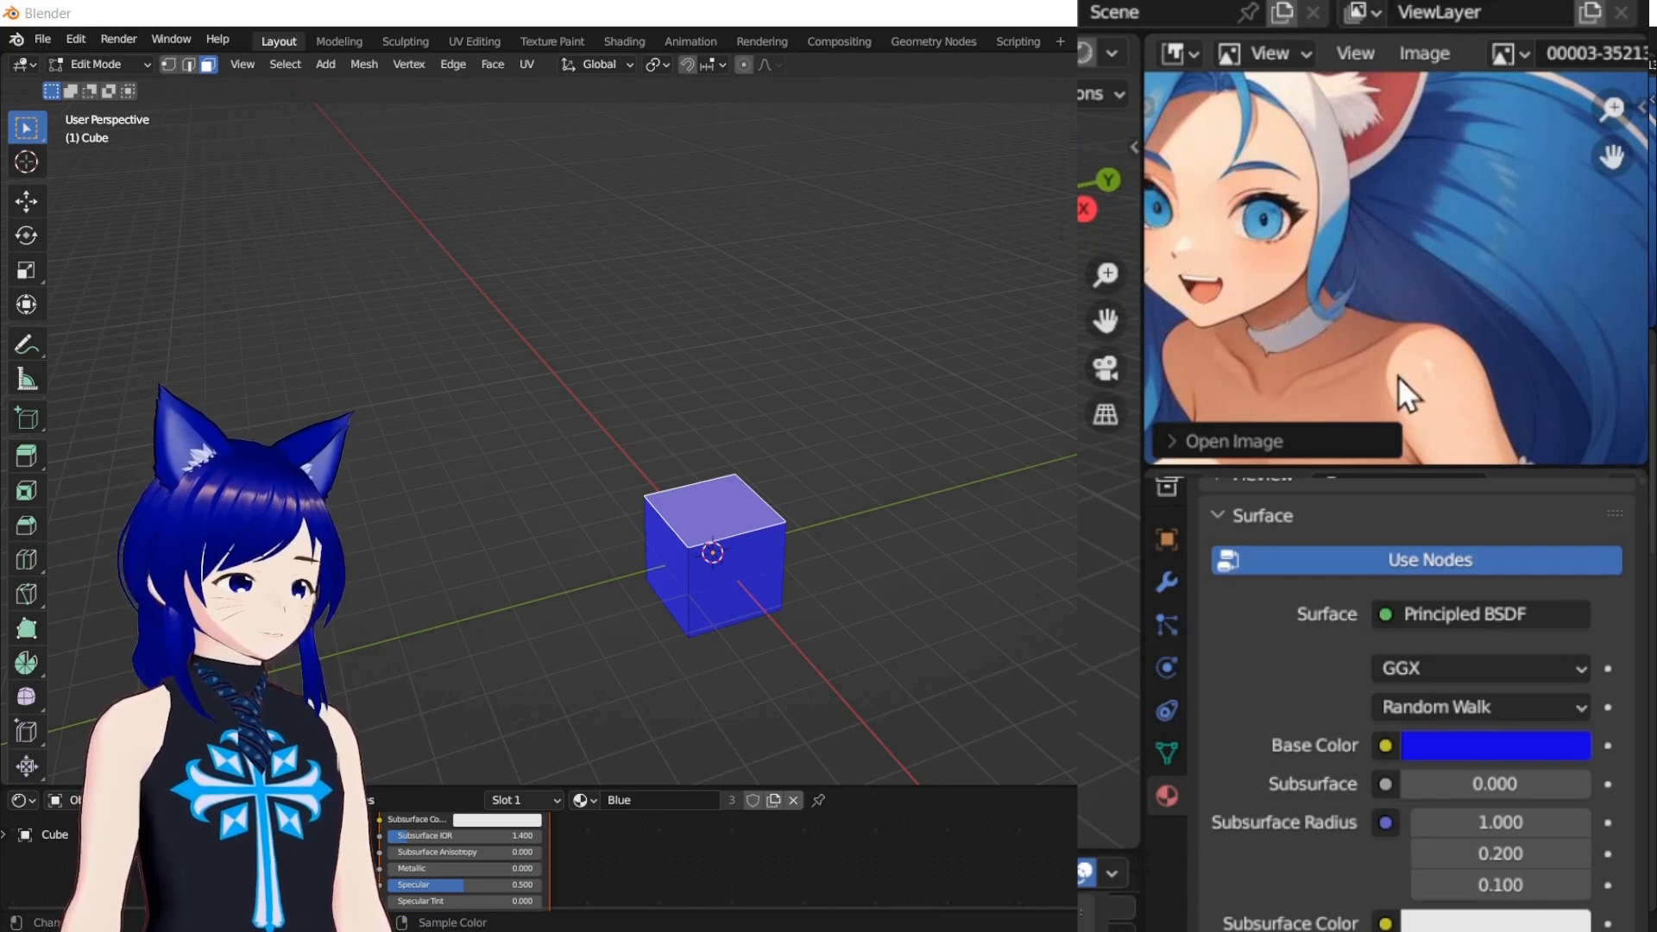
With the cube's top face selected, try an averaged Base Color sampled from the image's blue hair across to the face
click(876, 485)
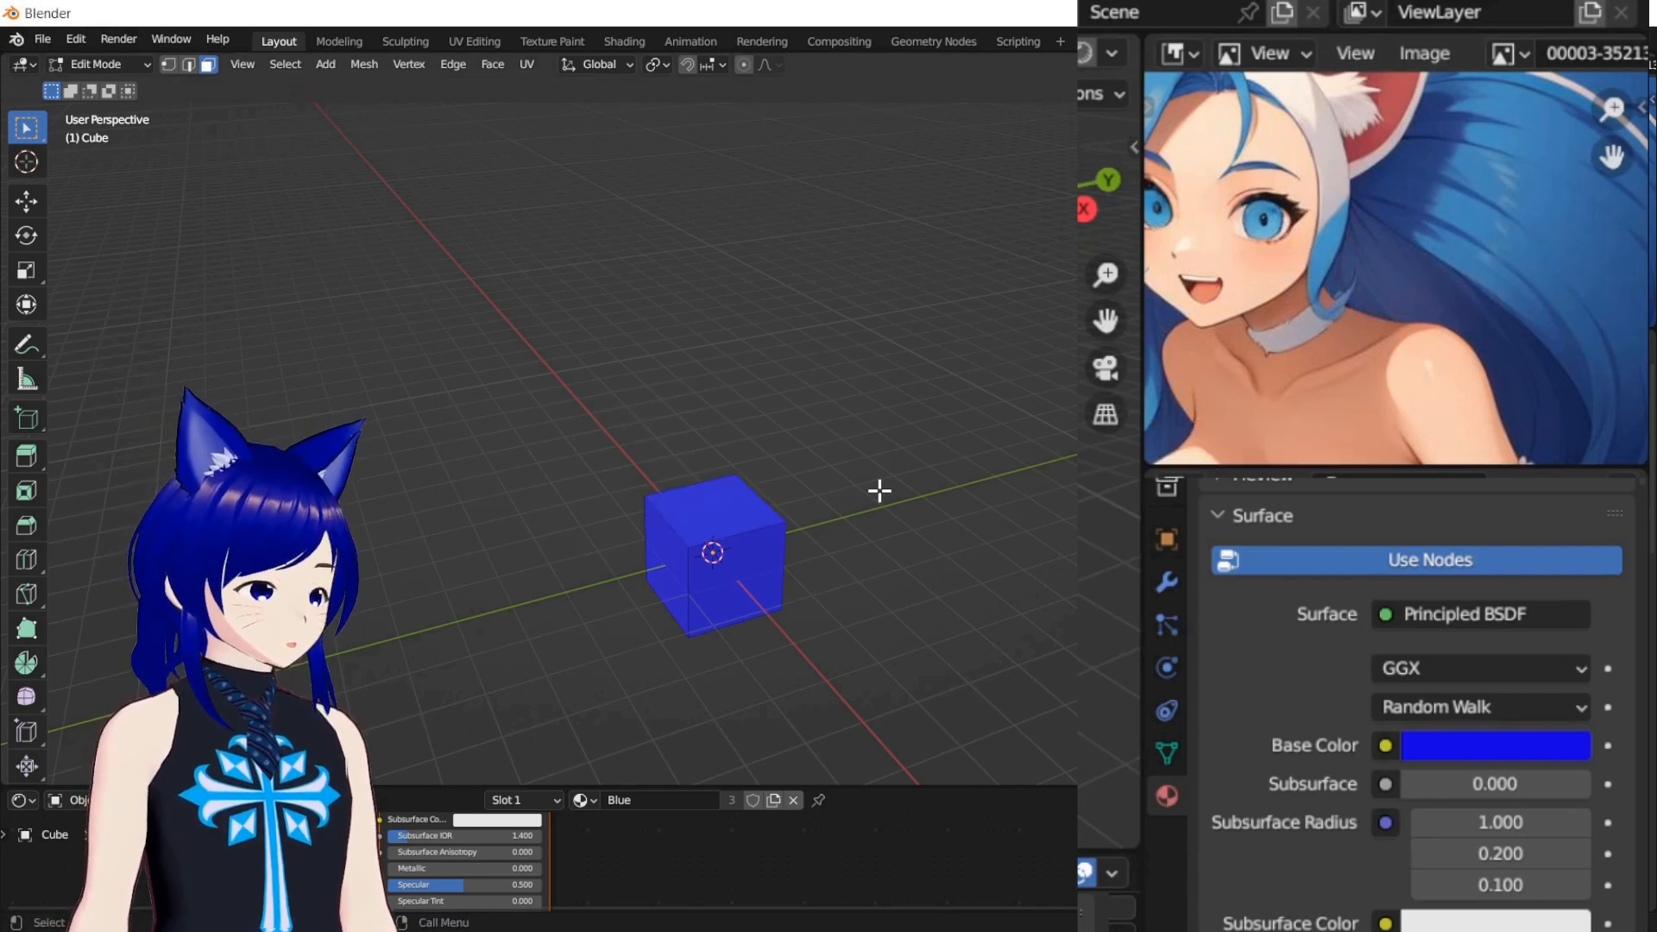
click(710, 509)
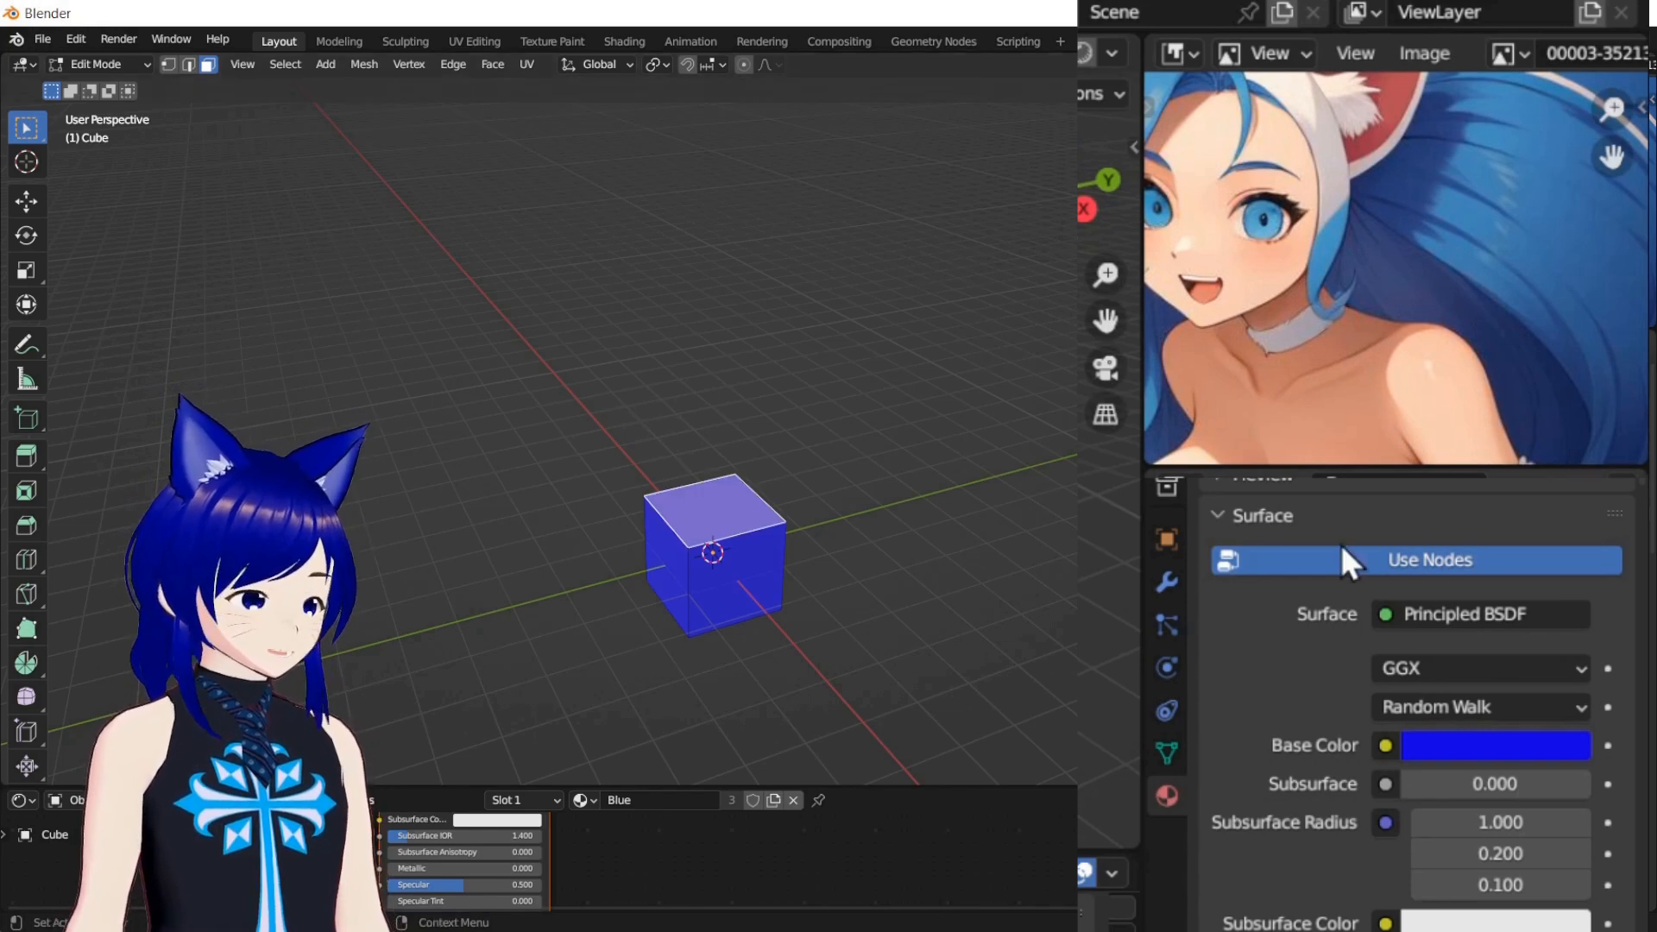
click(1436, 744)
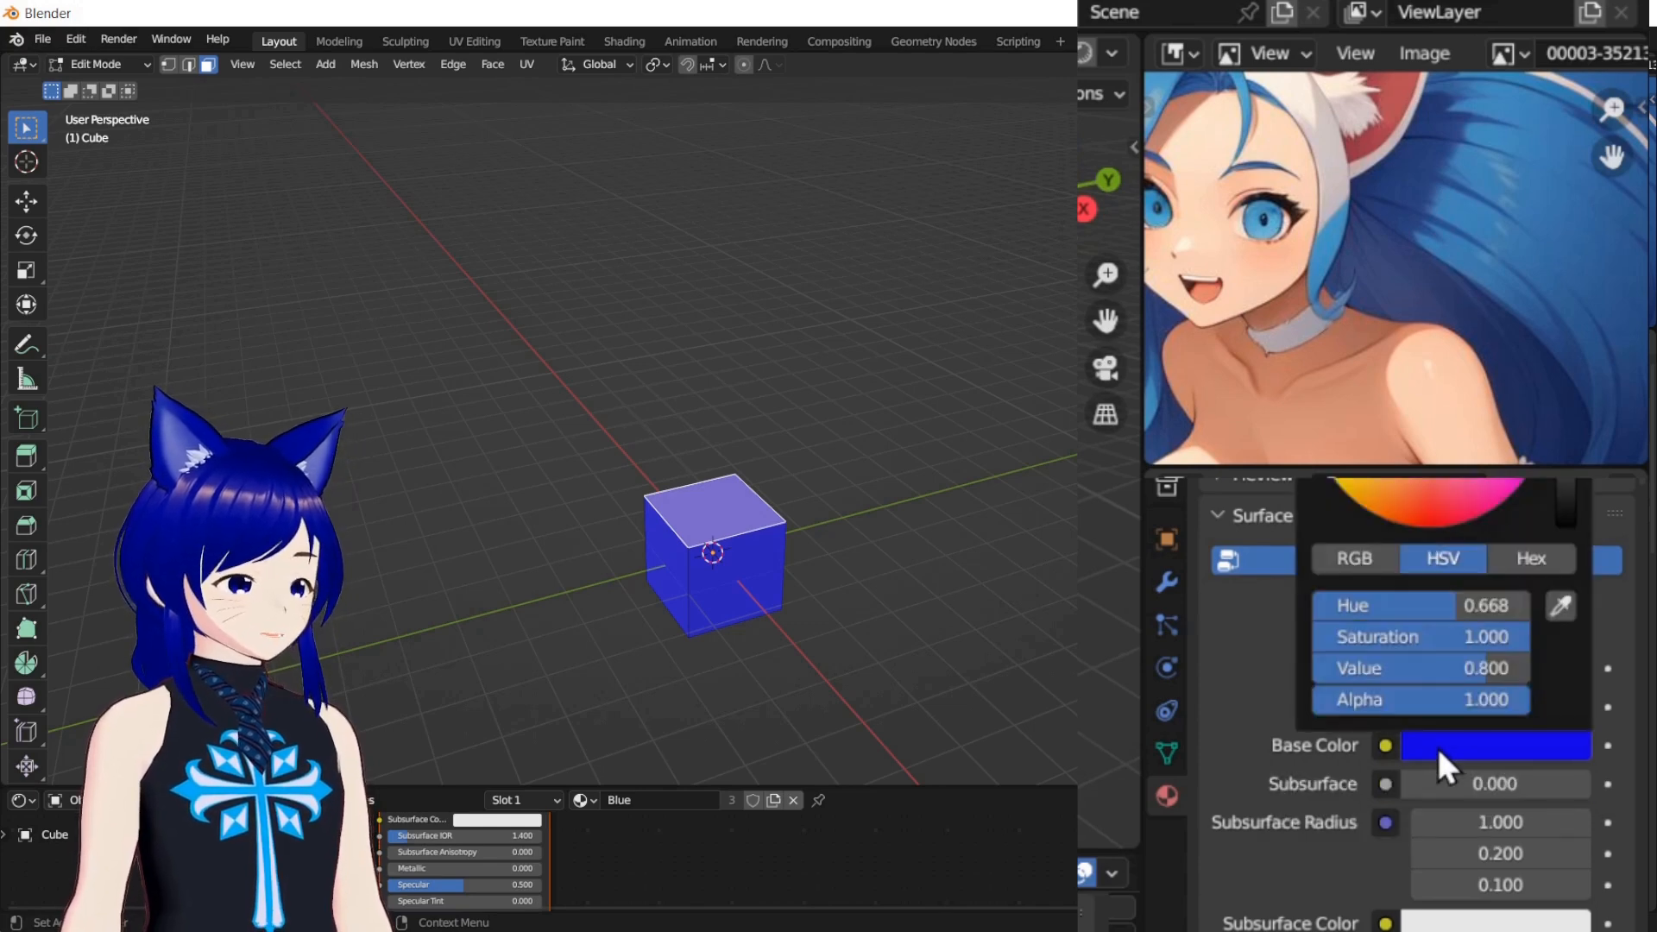
click(1559, 608)
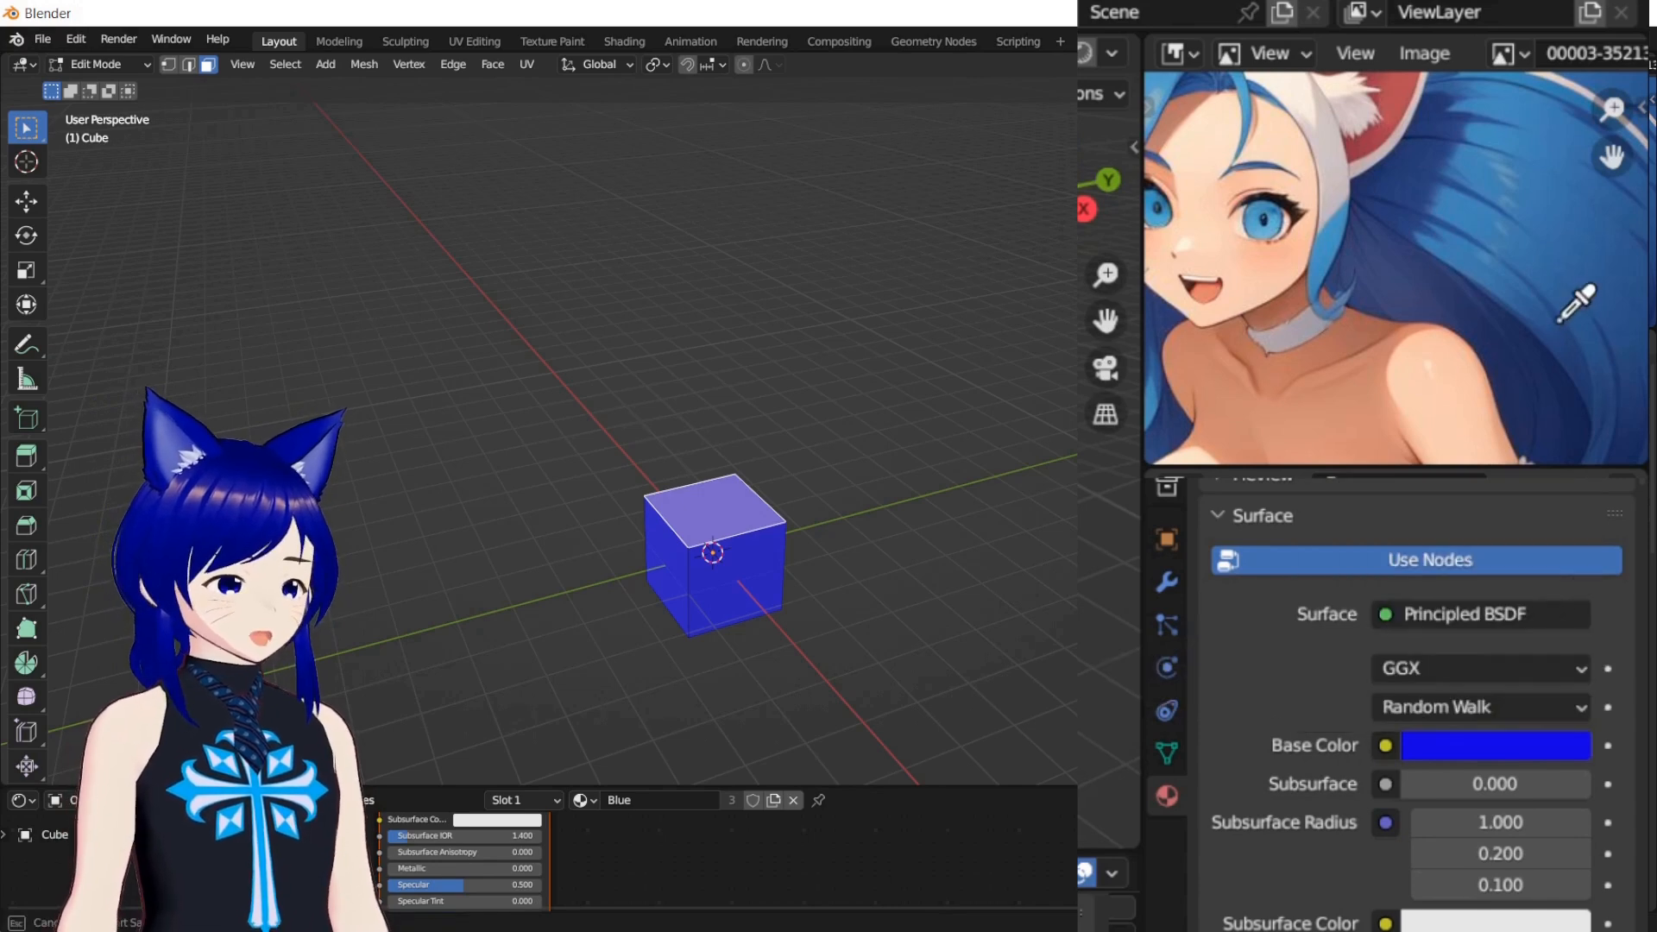
drag(1531, 182, 1275, 219)
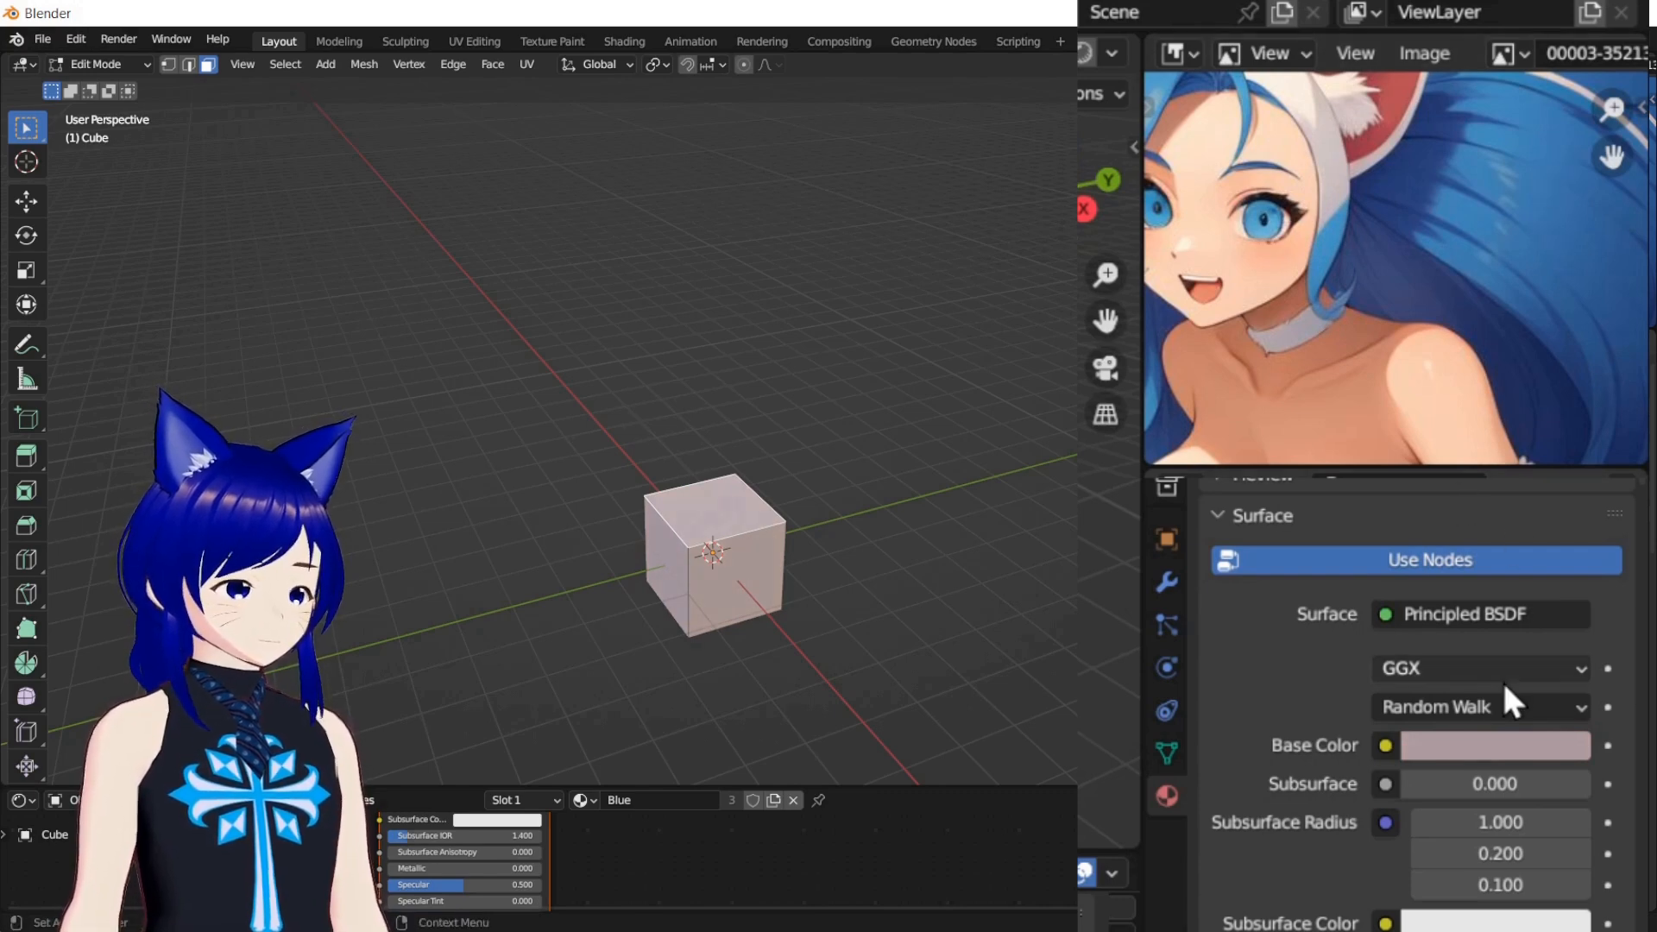
Sample the Blue material's Base Color from the character's blue hair at the image's edge with the eyedropper
click(1498, 739)
click(1557, 597)
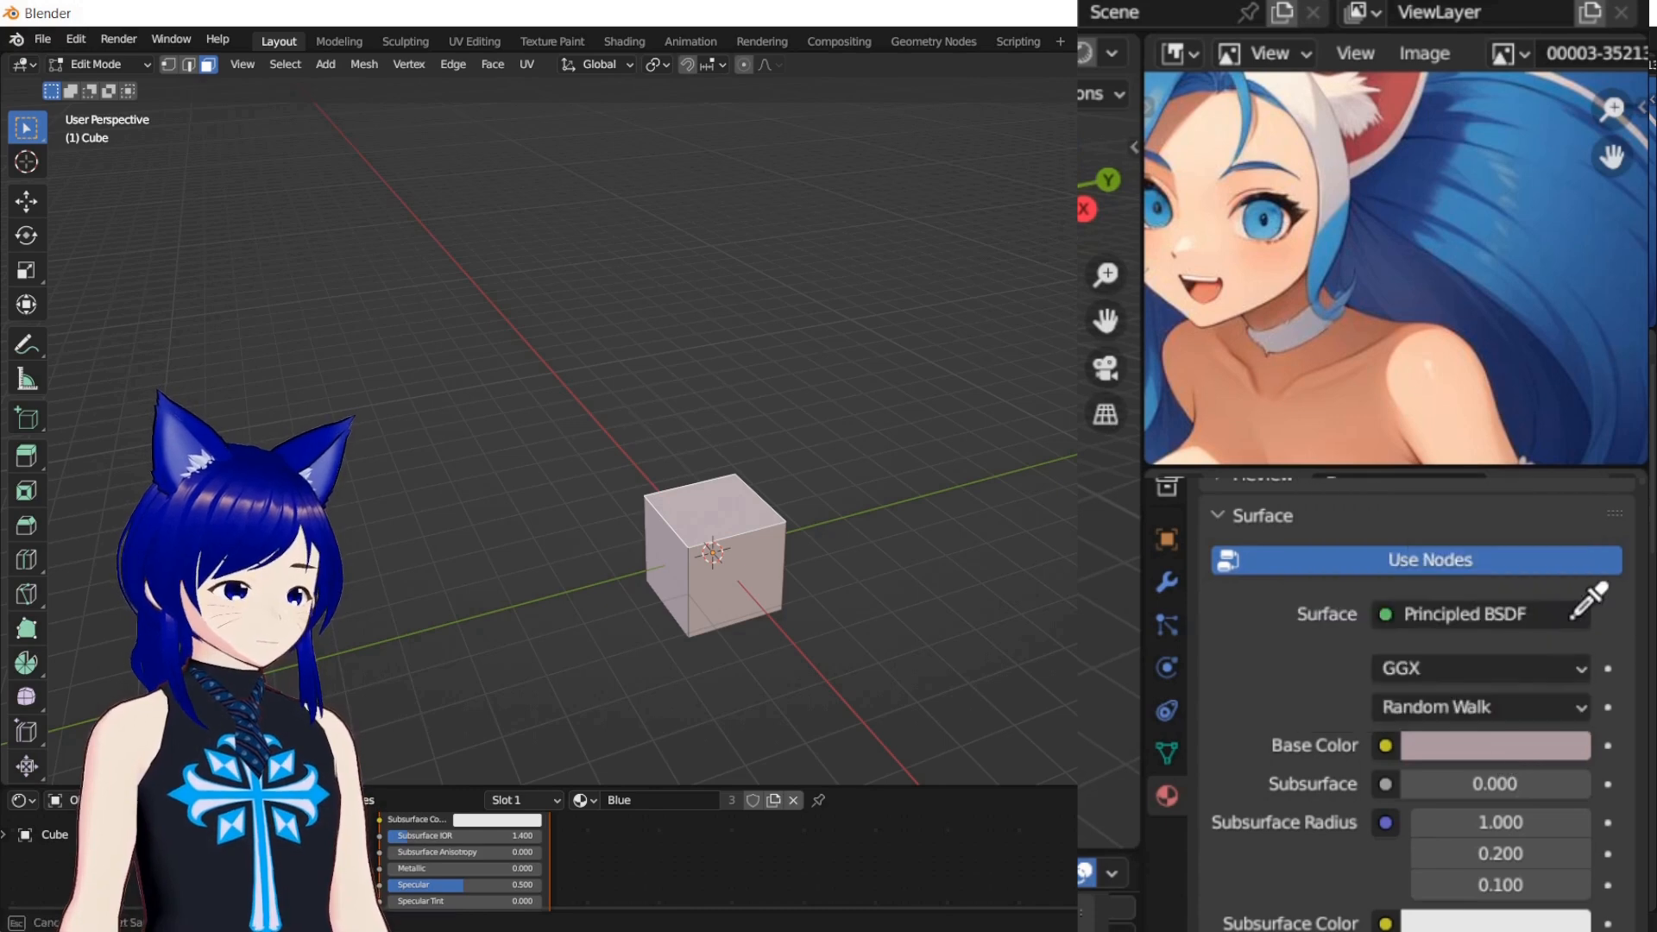
click(1587, 250)
Try a mauve Base Color averaged across the image with the eyedropper, and replace it with a blue sampled from the hair
click(1499, 742)
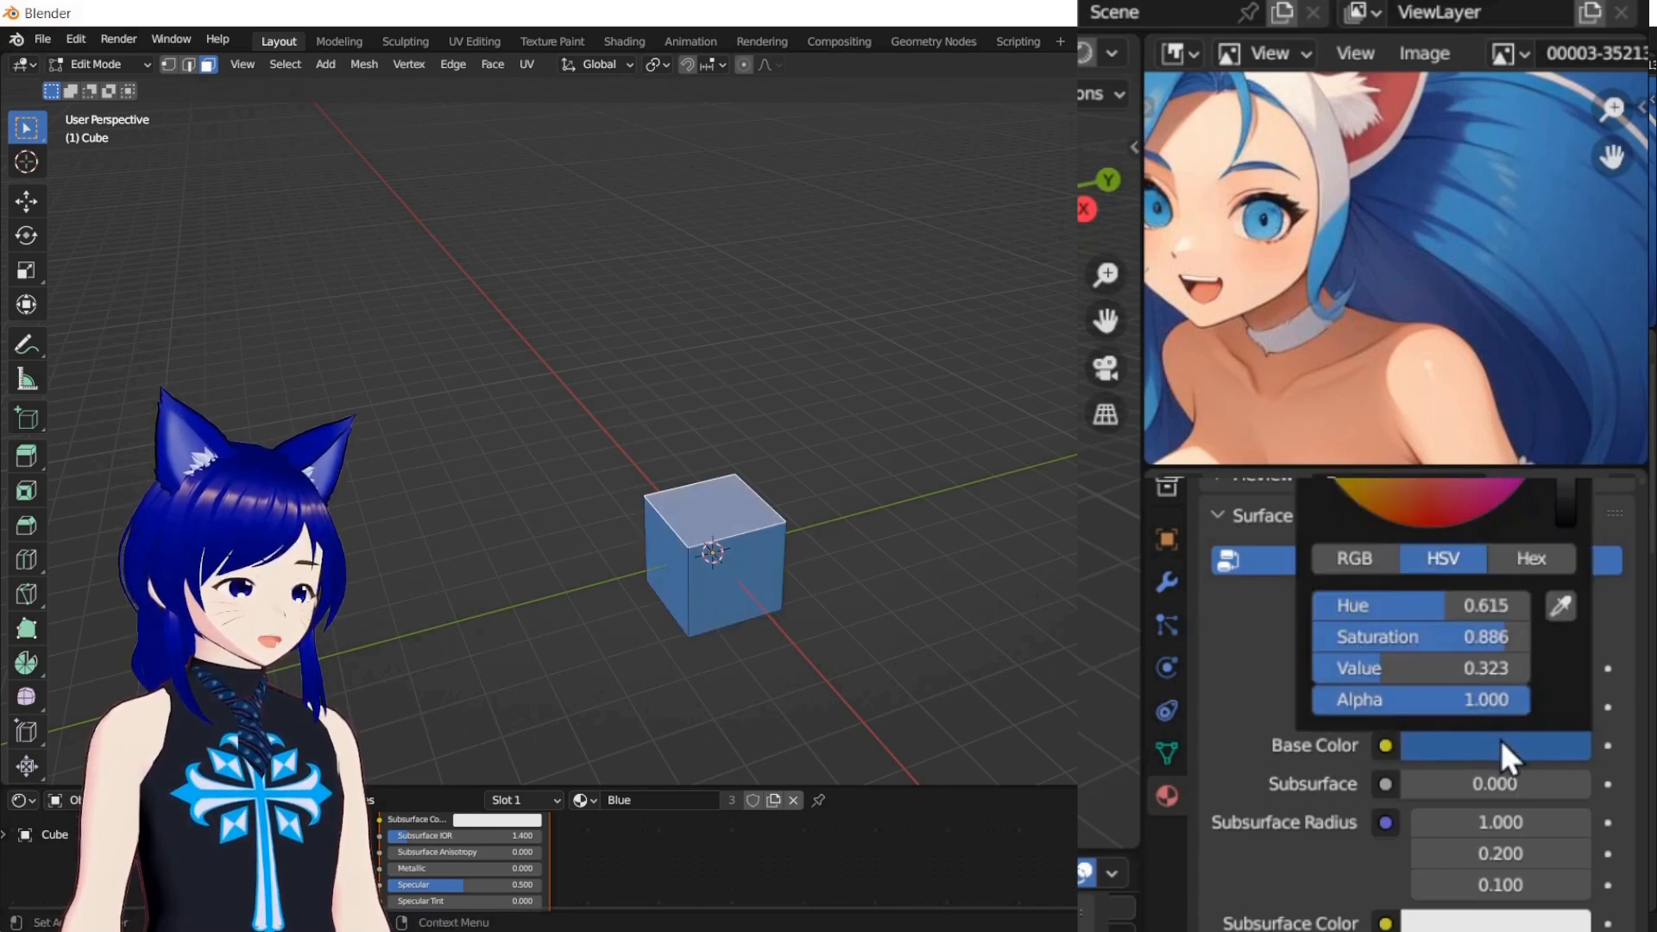
click(1560, 609)
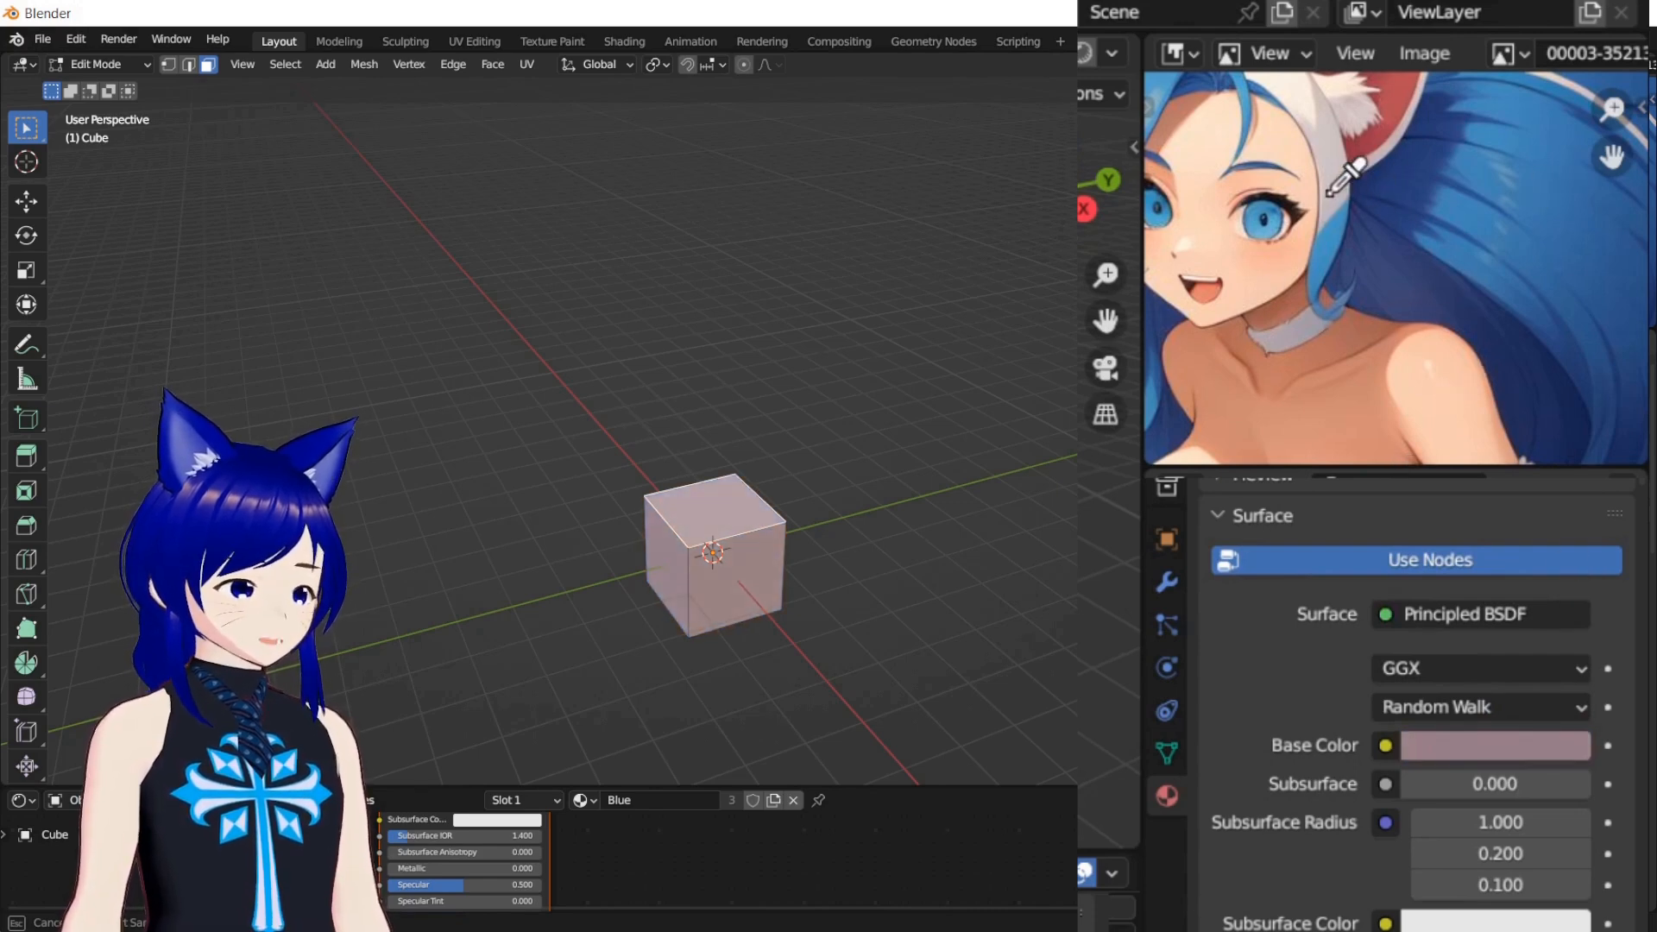
click(1545, 252)
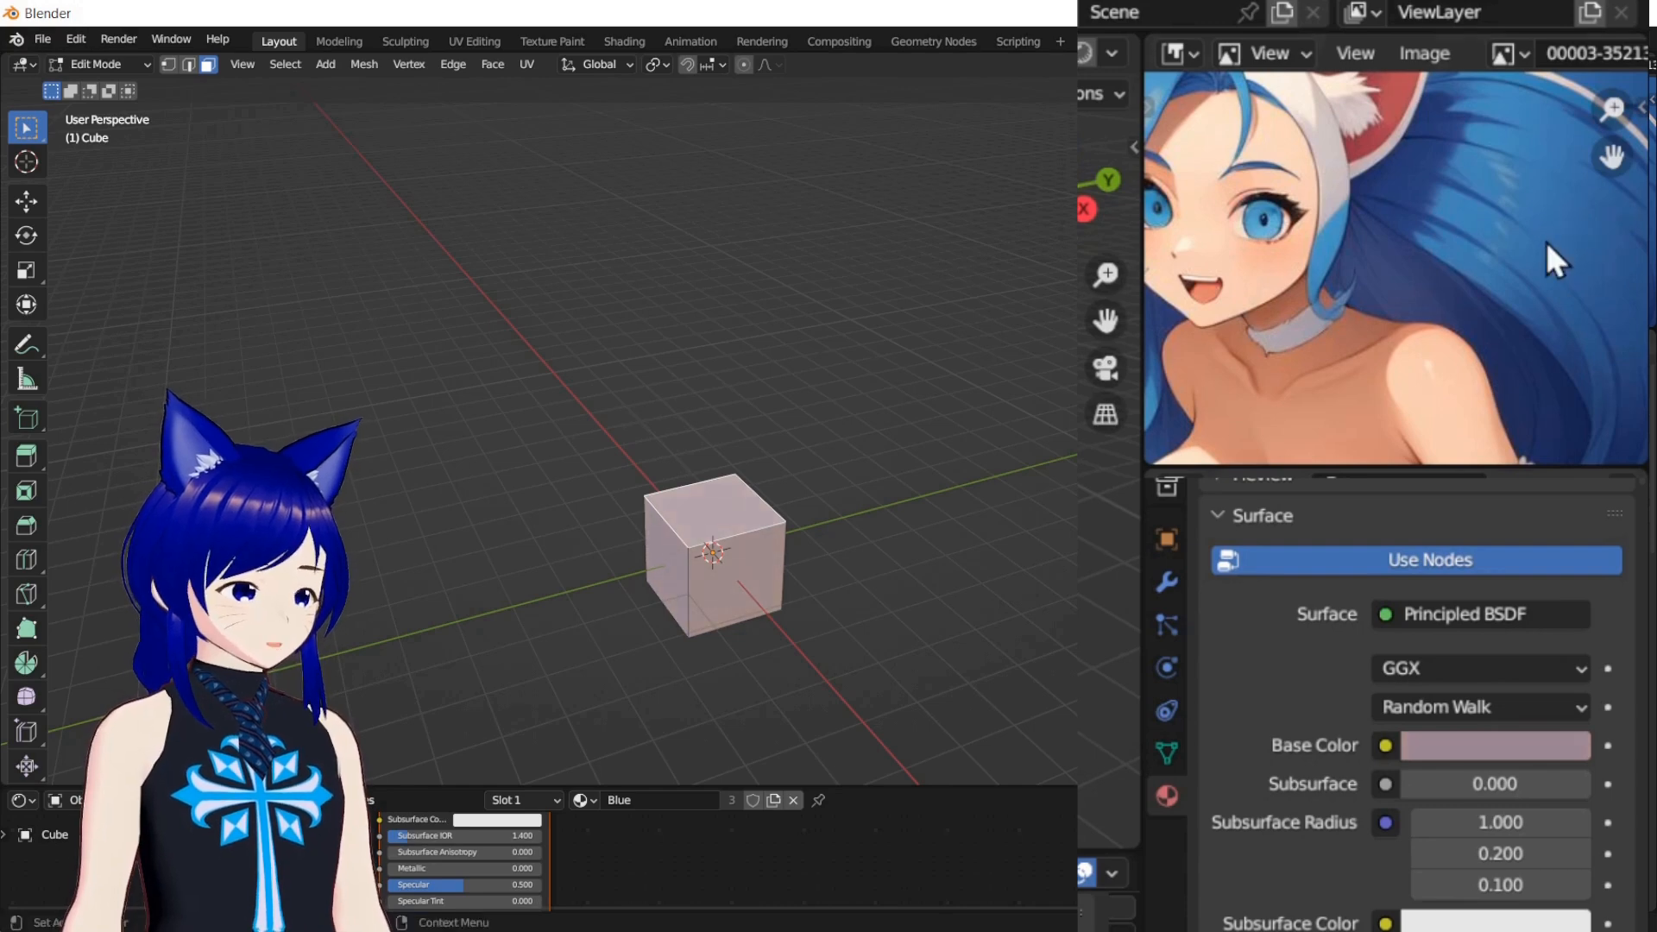
click(1550, 748)
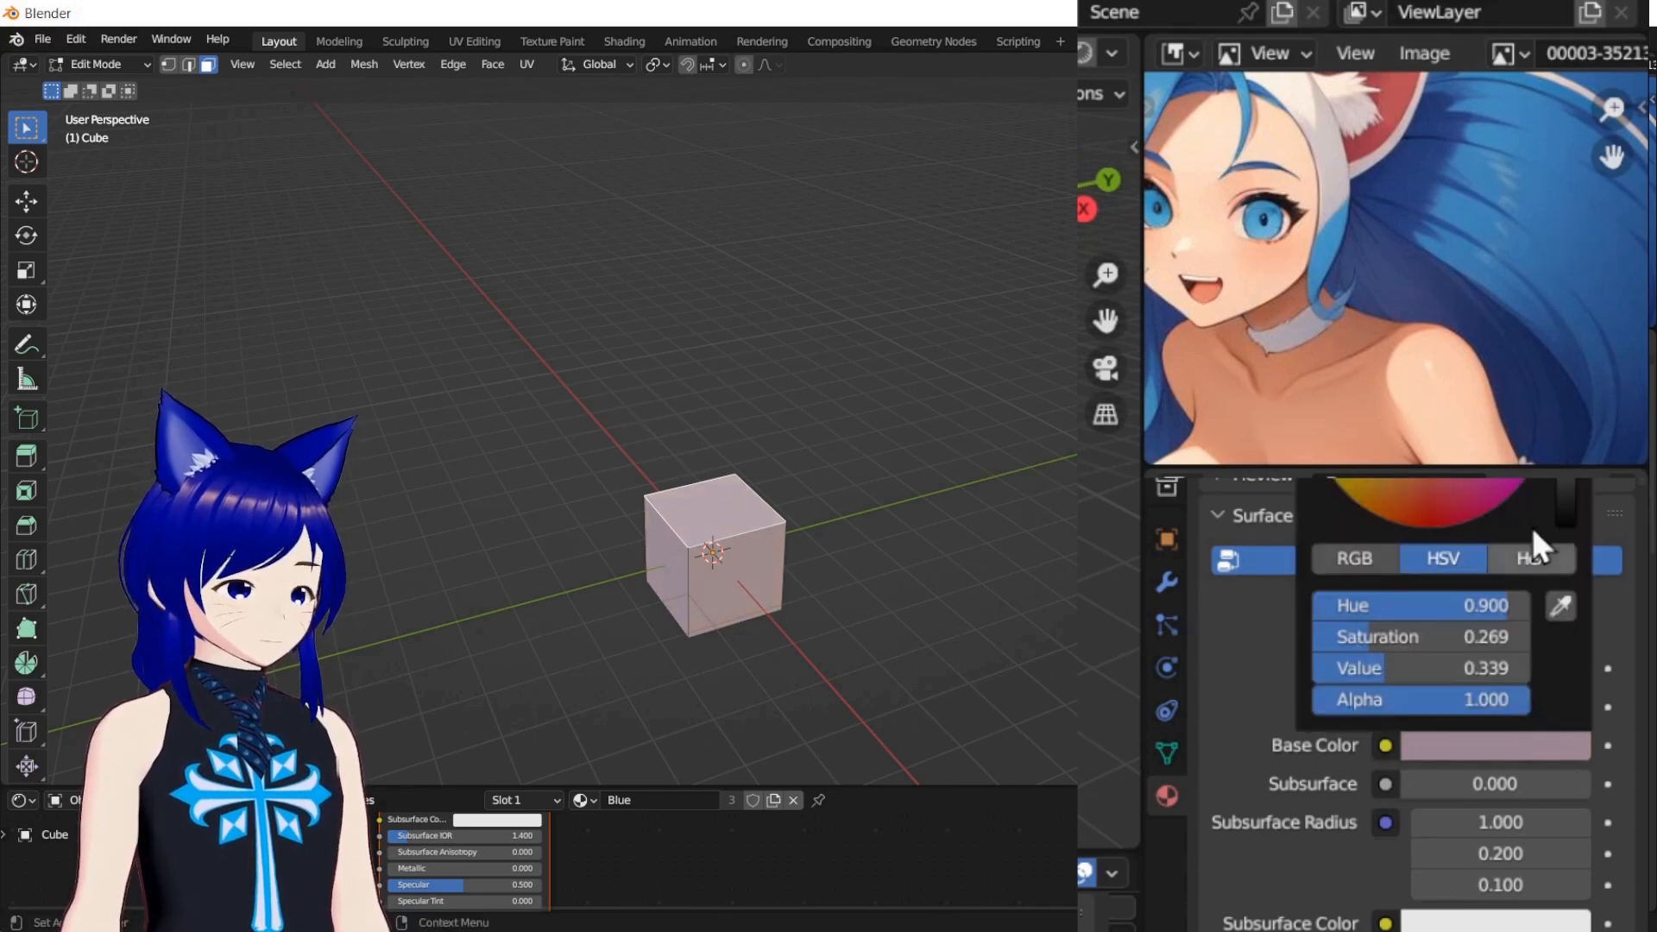
click(1561, 604)
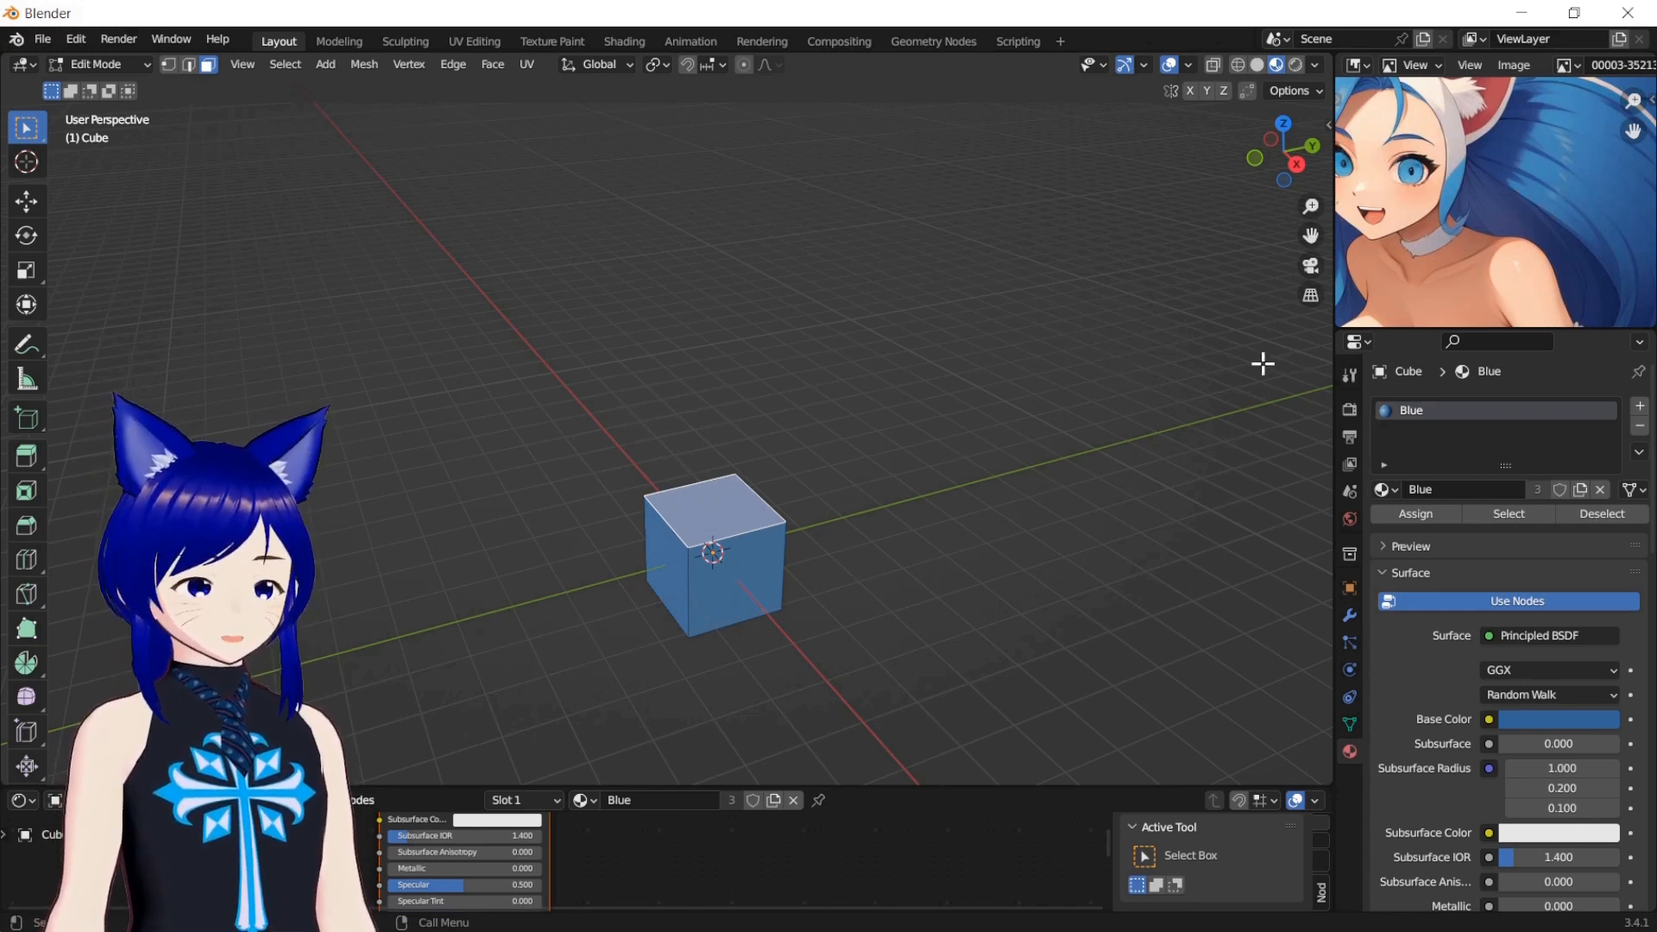
Sample the Base Color twice from the cube's own shaded side faces in the 3D viewport
click(1545, 722)
click(1598, 634)
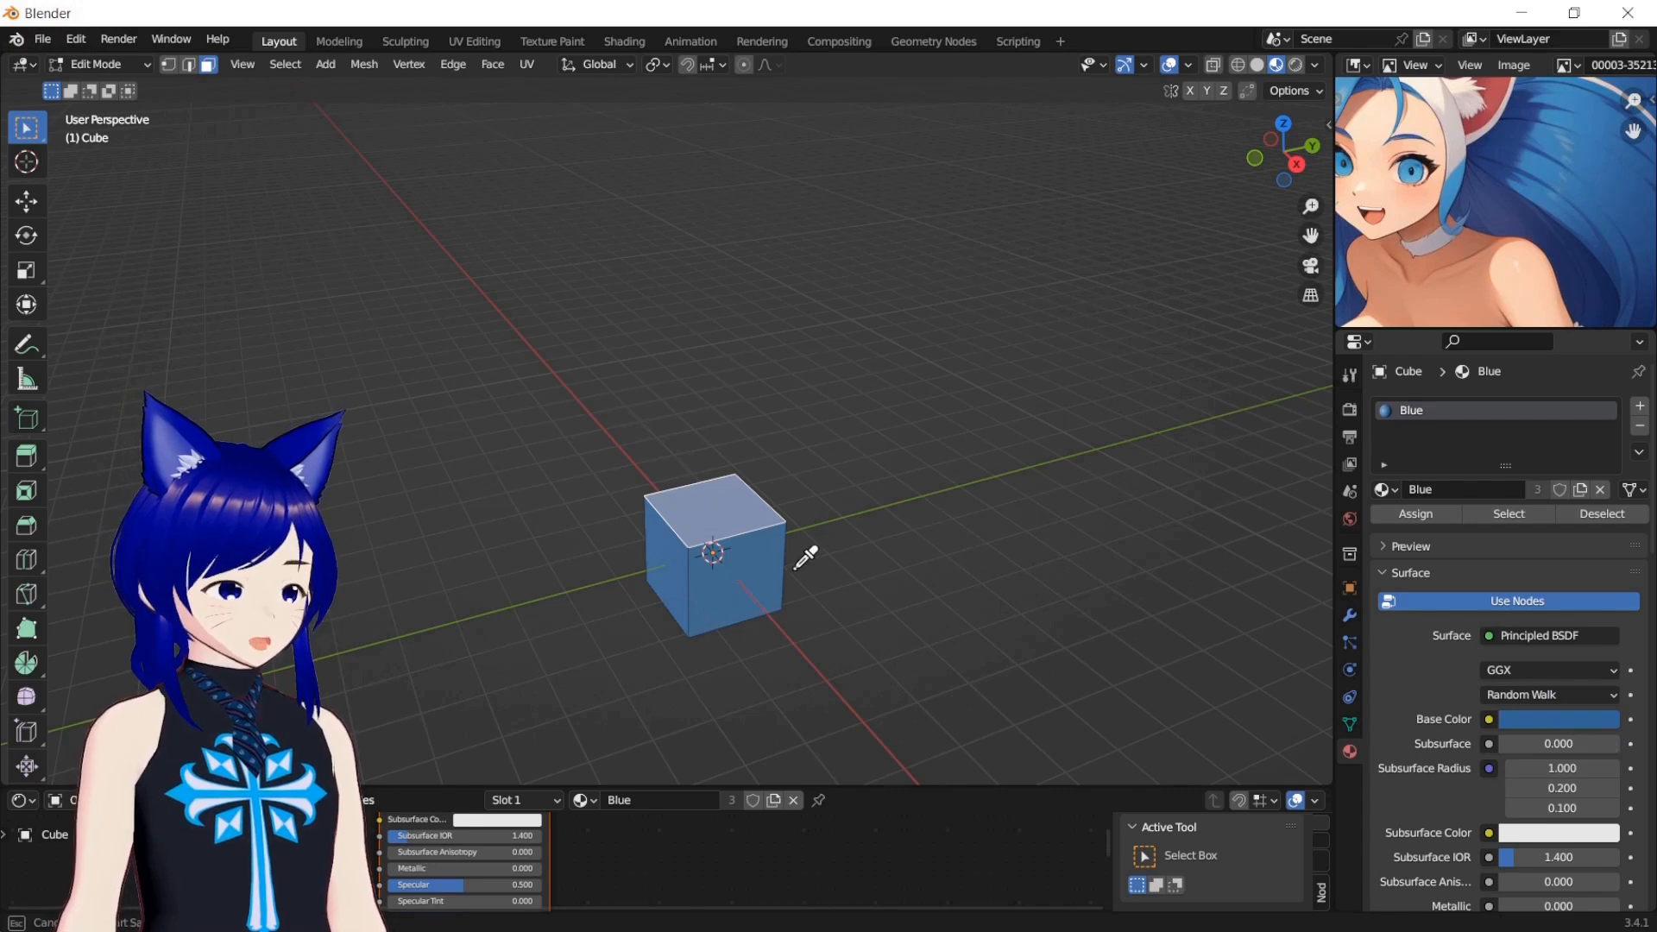
click(762, 552)
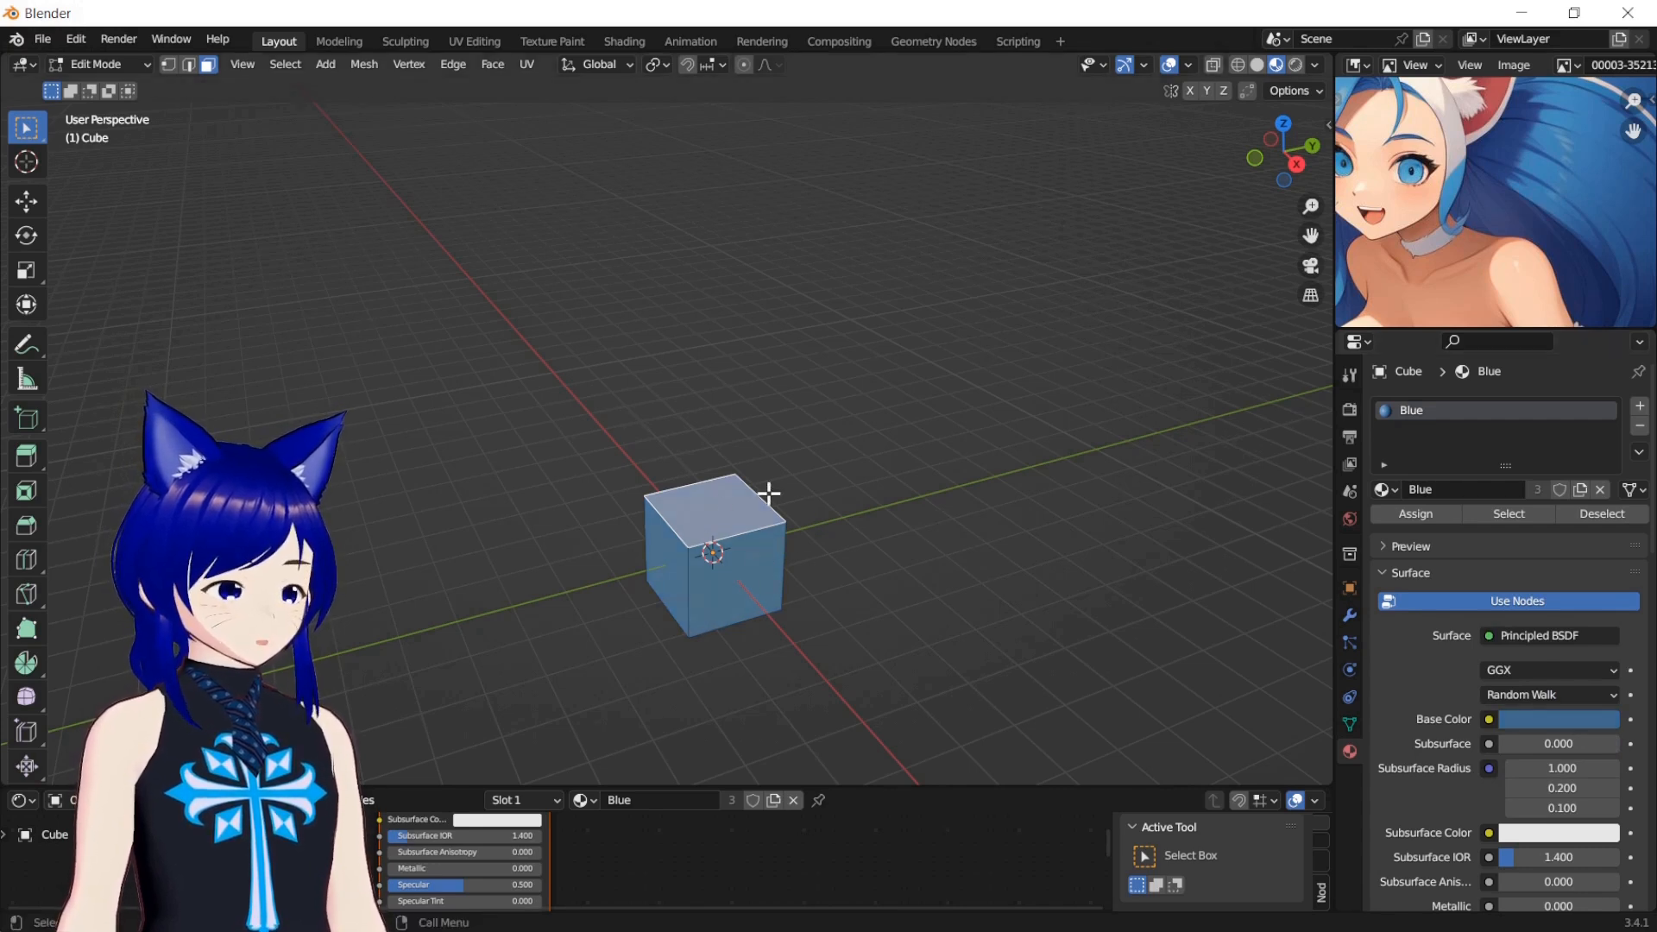
click(1536, 719)
click(1600, 630)
click(675, 549)
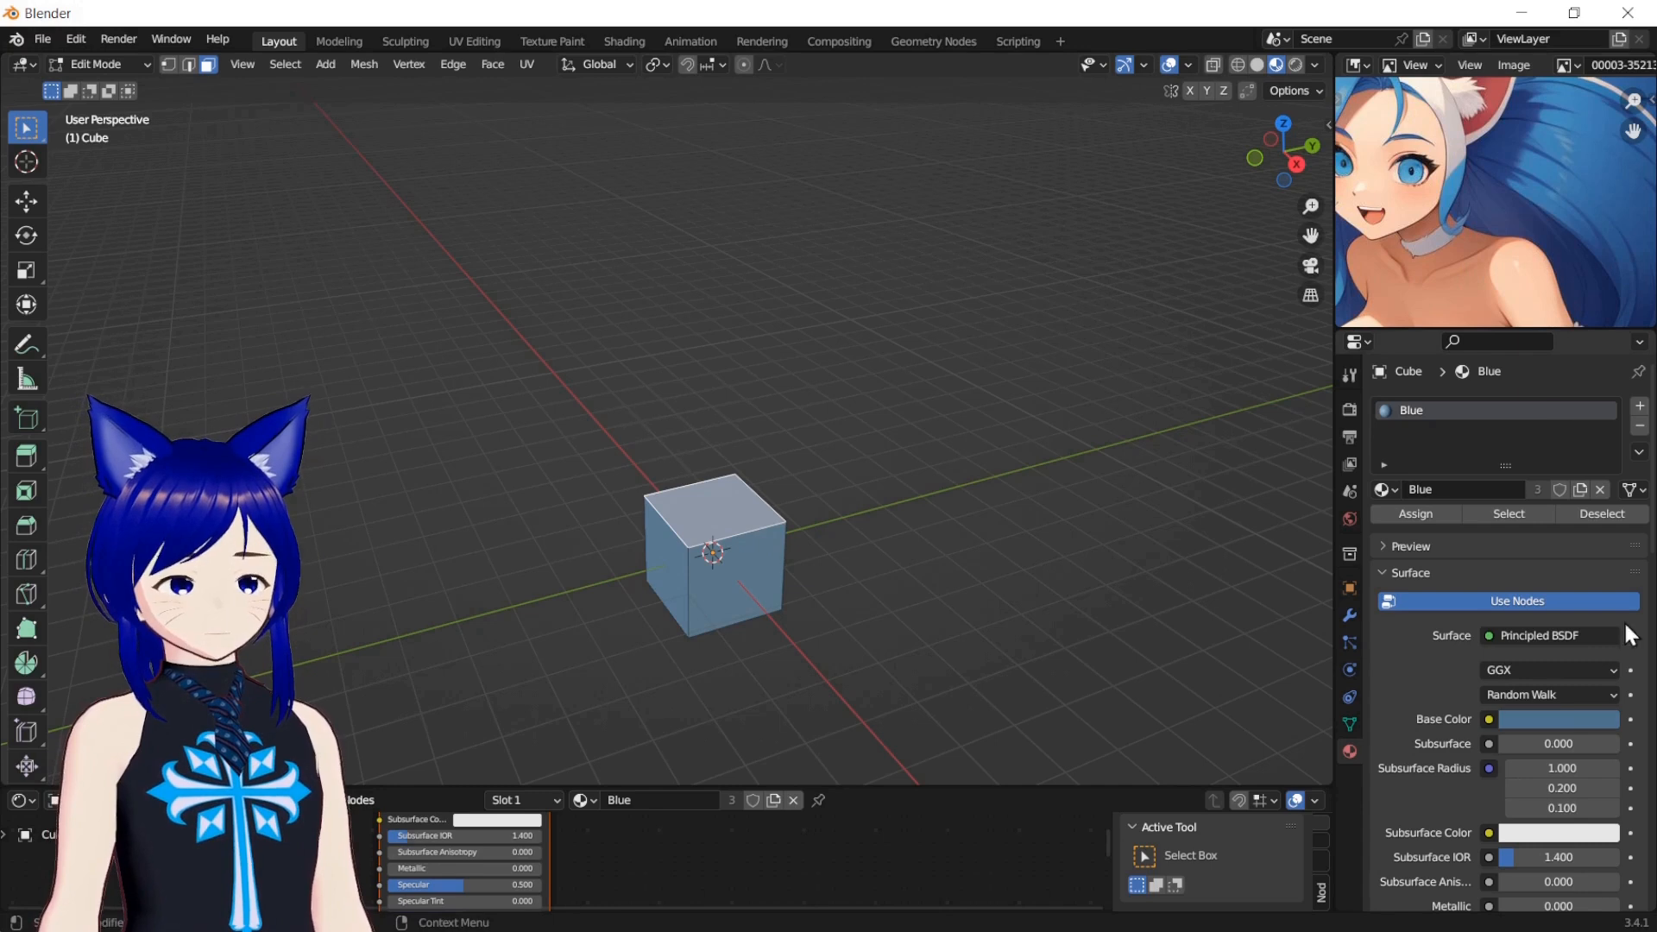
Add a keyframe to the Base Color and remove it again, and bring up the choices for its node input
click(1630, 720)
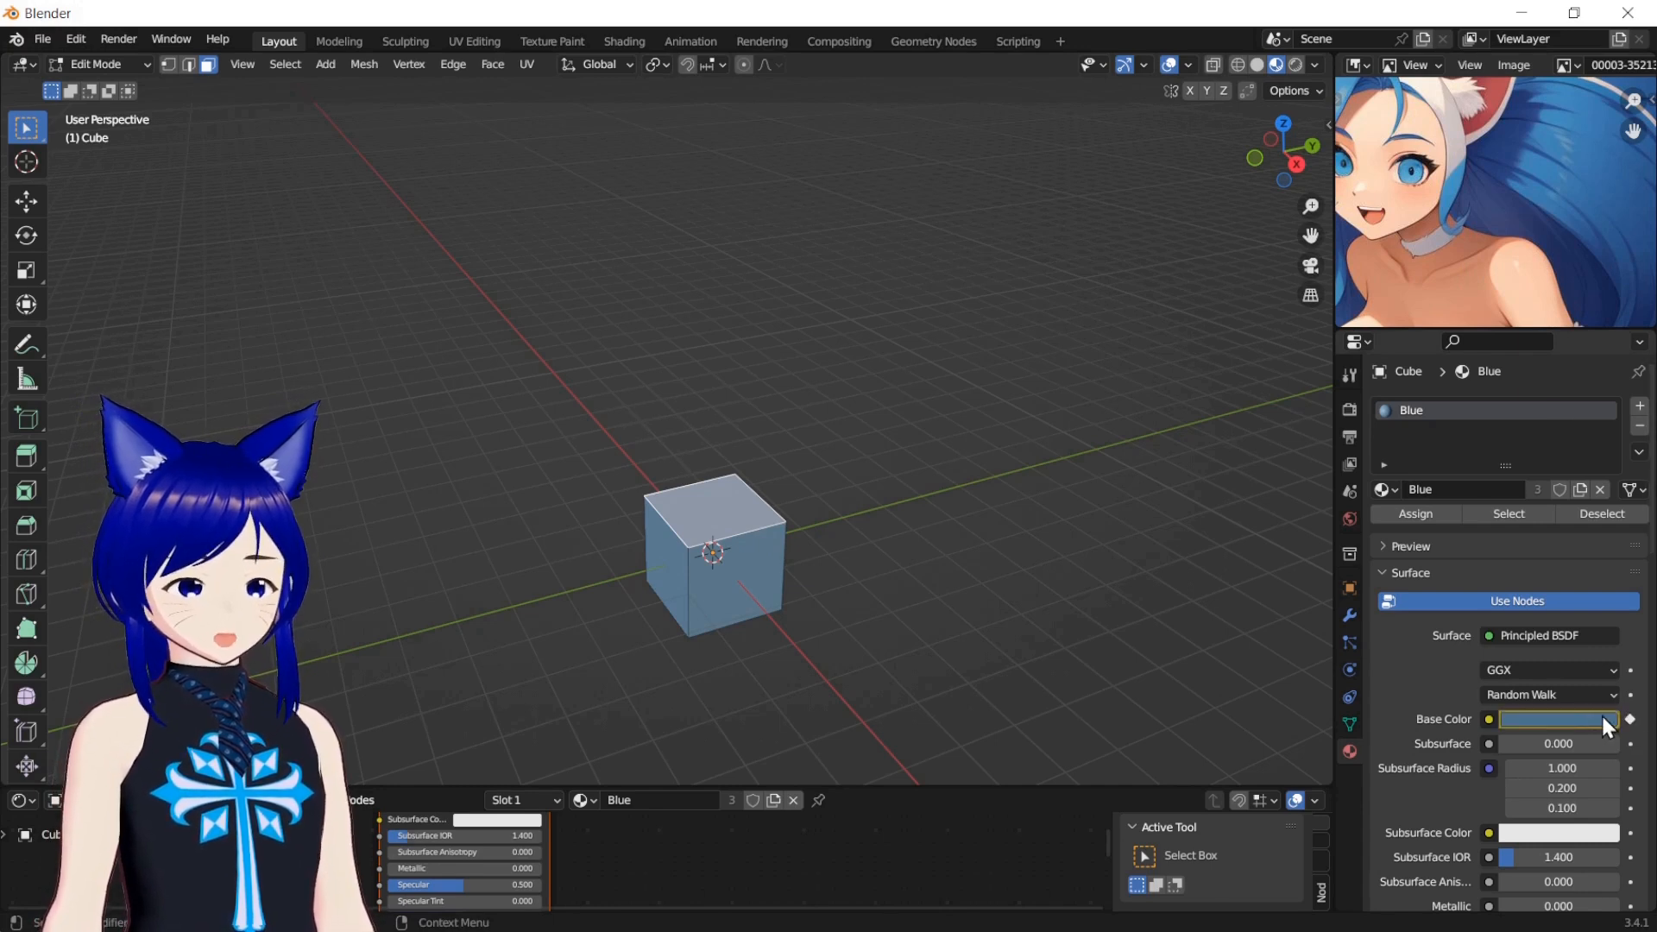
click(1630, 720)
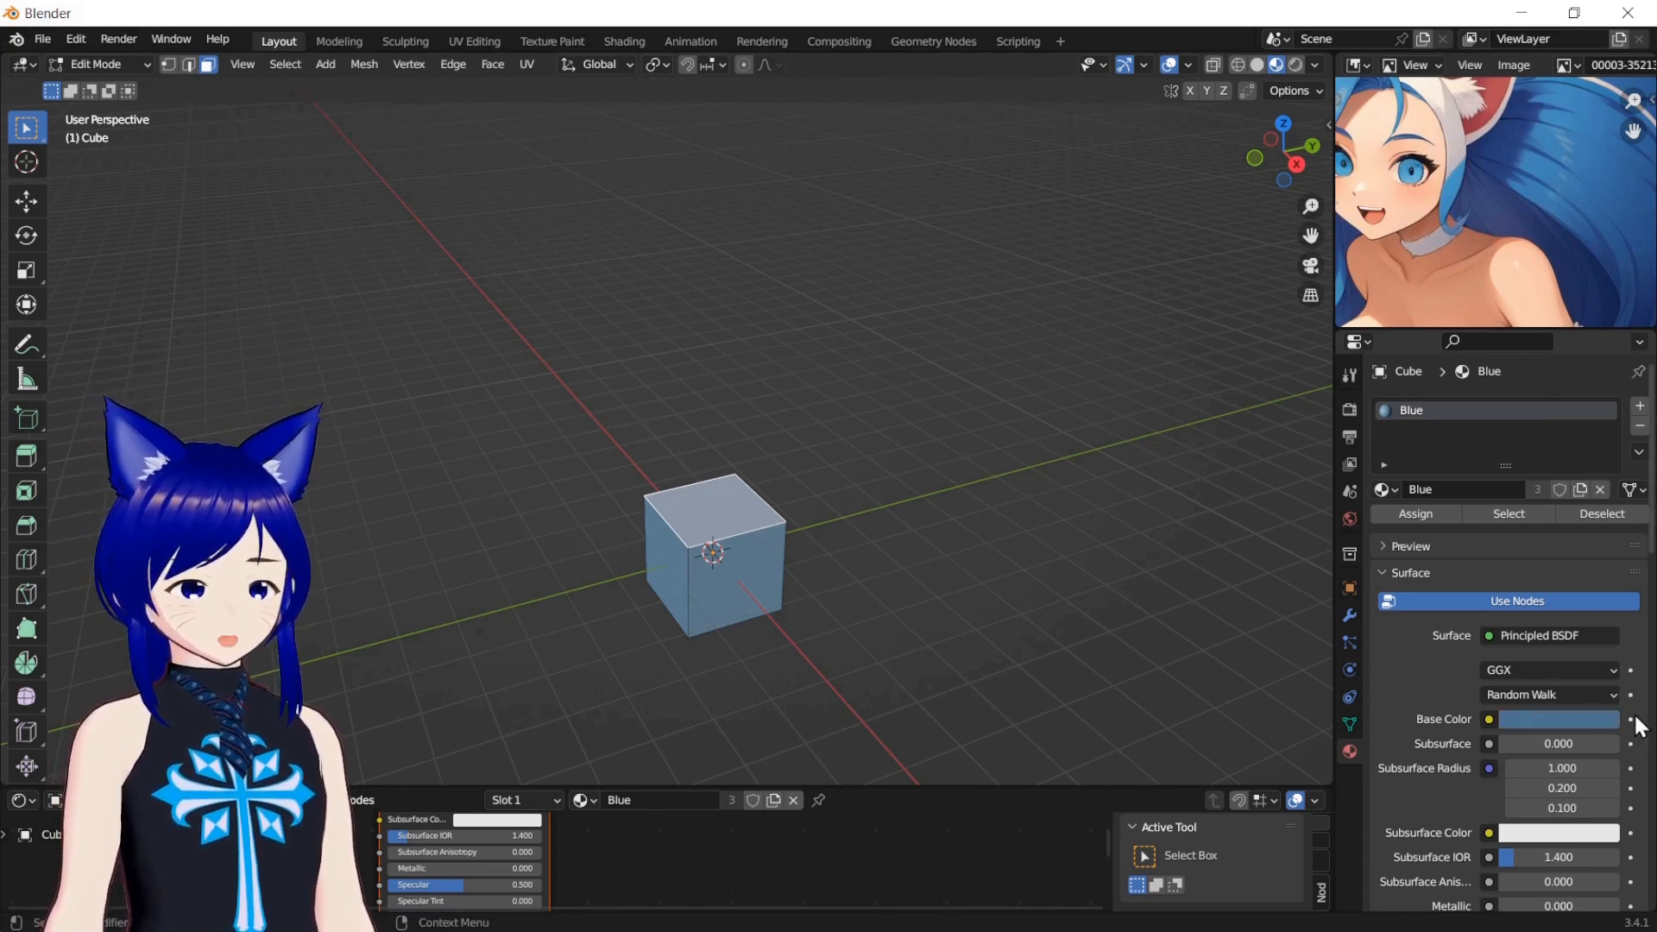
click(1489, 719)
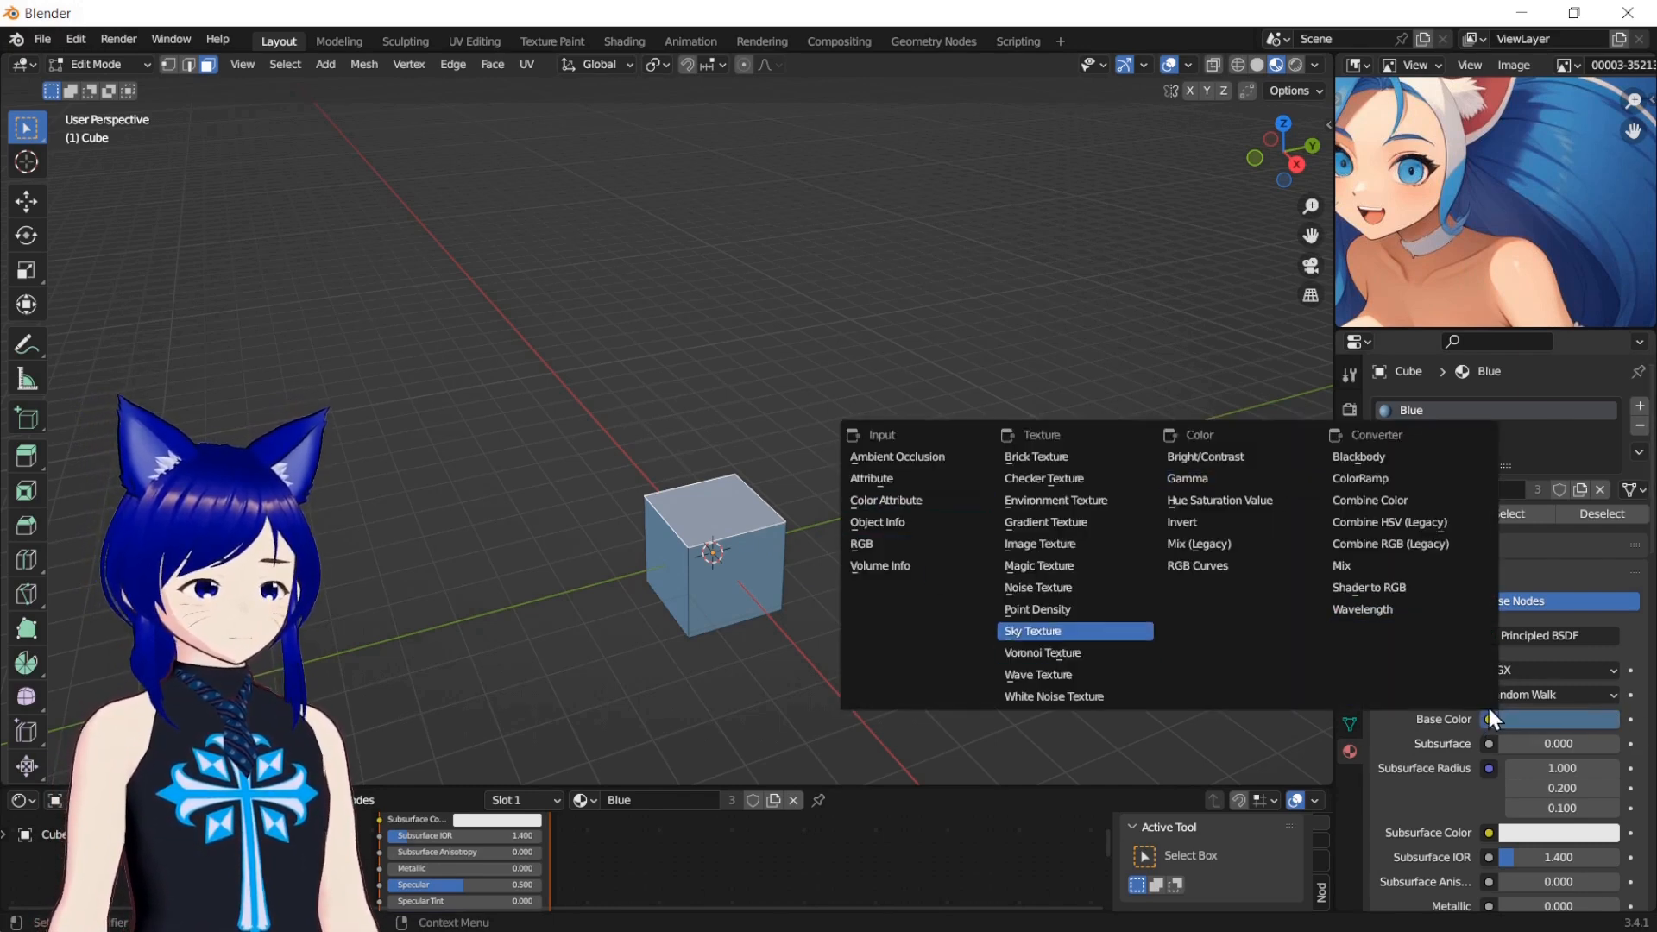
Sample the Base Color from the image's dark blue hair, and replace it with a brighter blue from the hair
click(1530, 715)
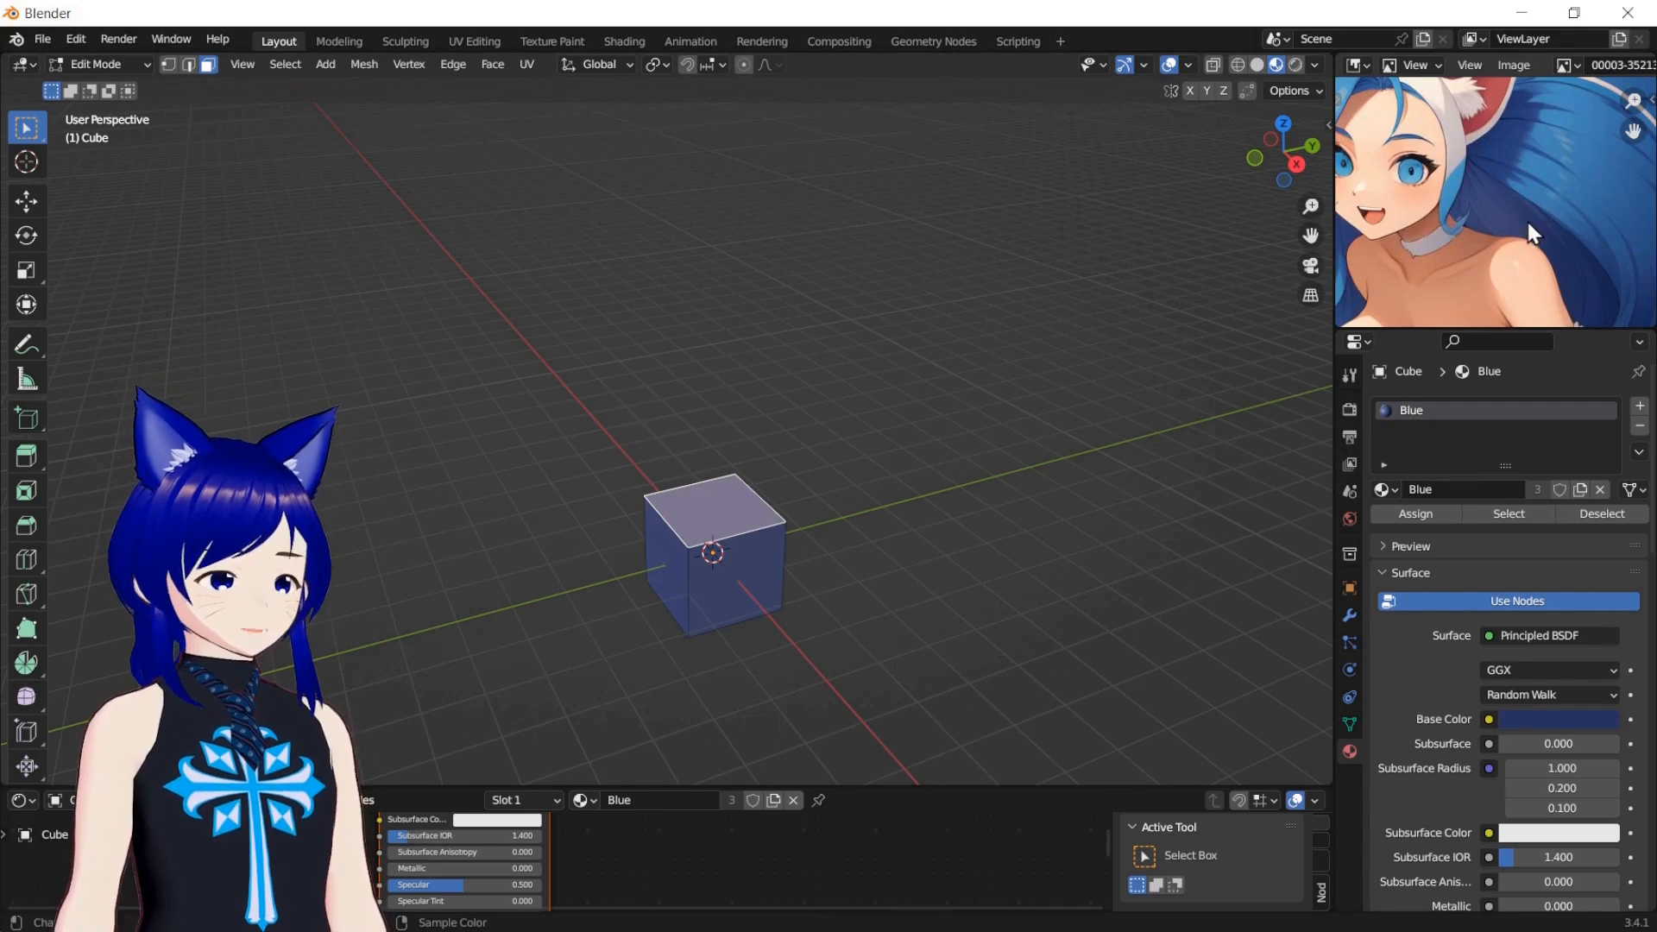
click(1546, 720)
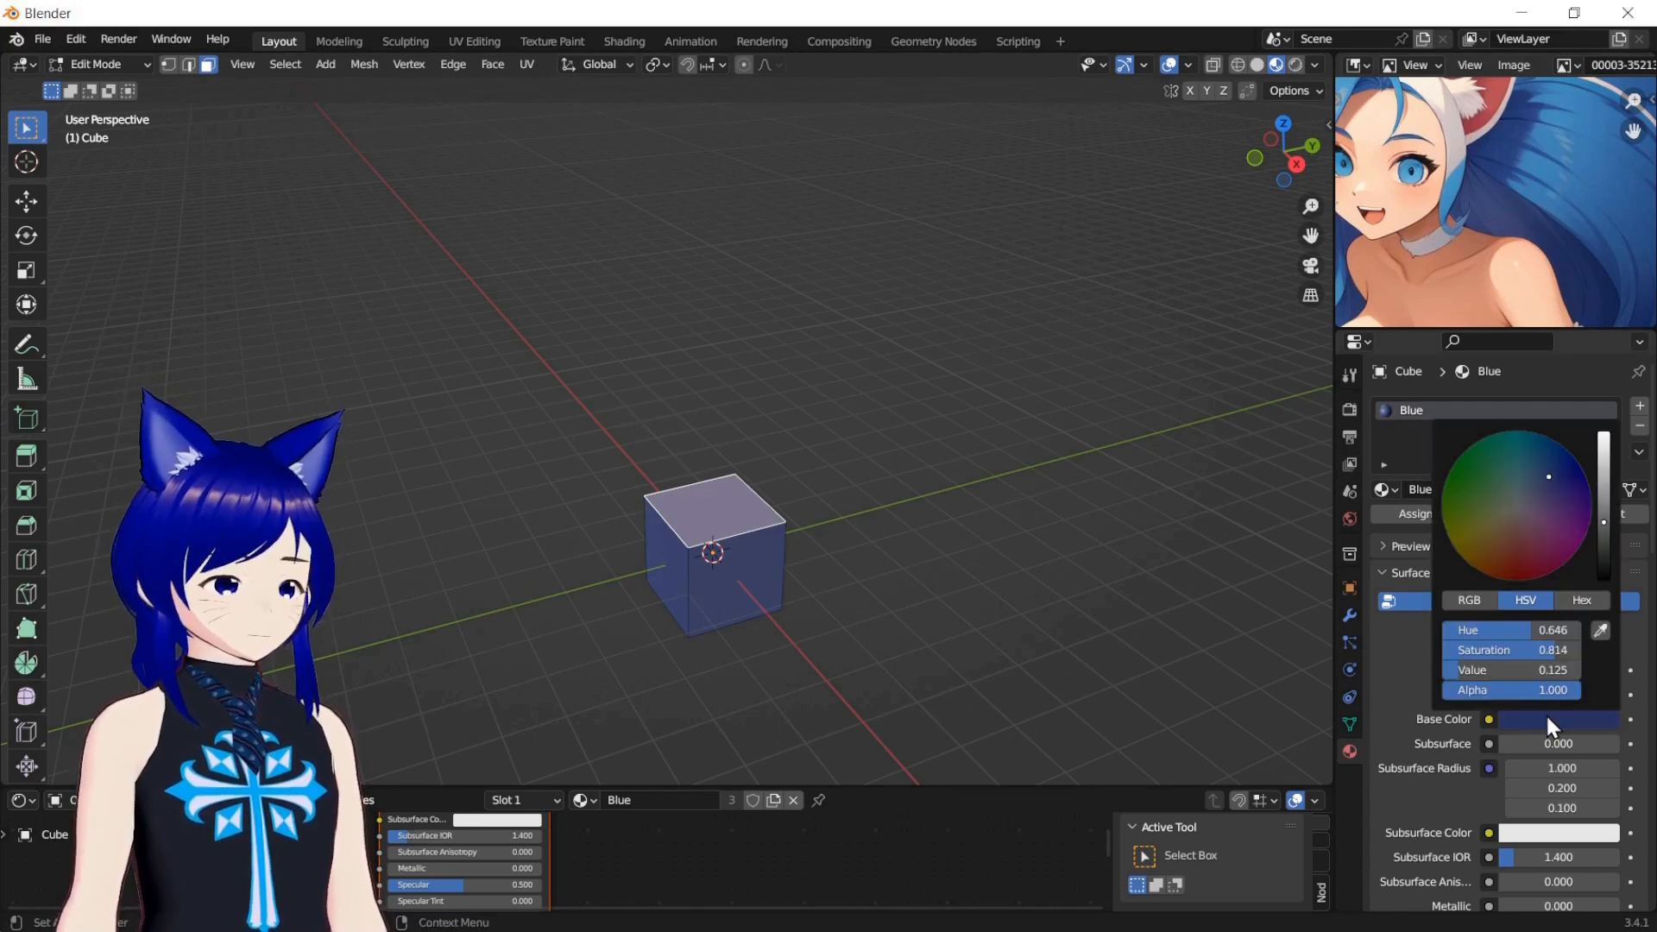
click(1598, 632)
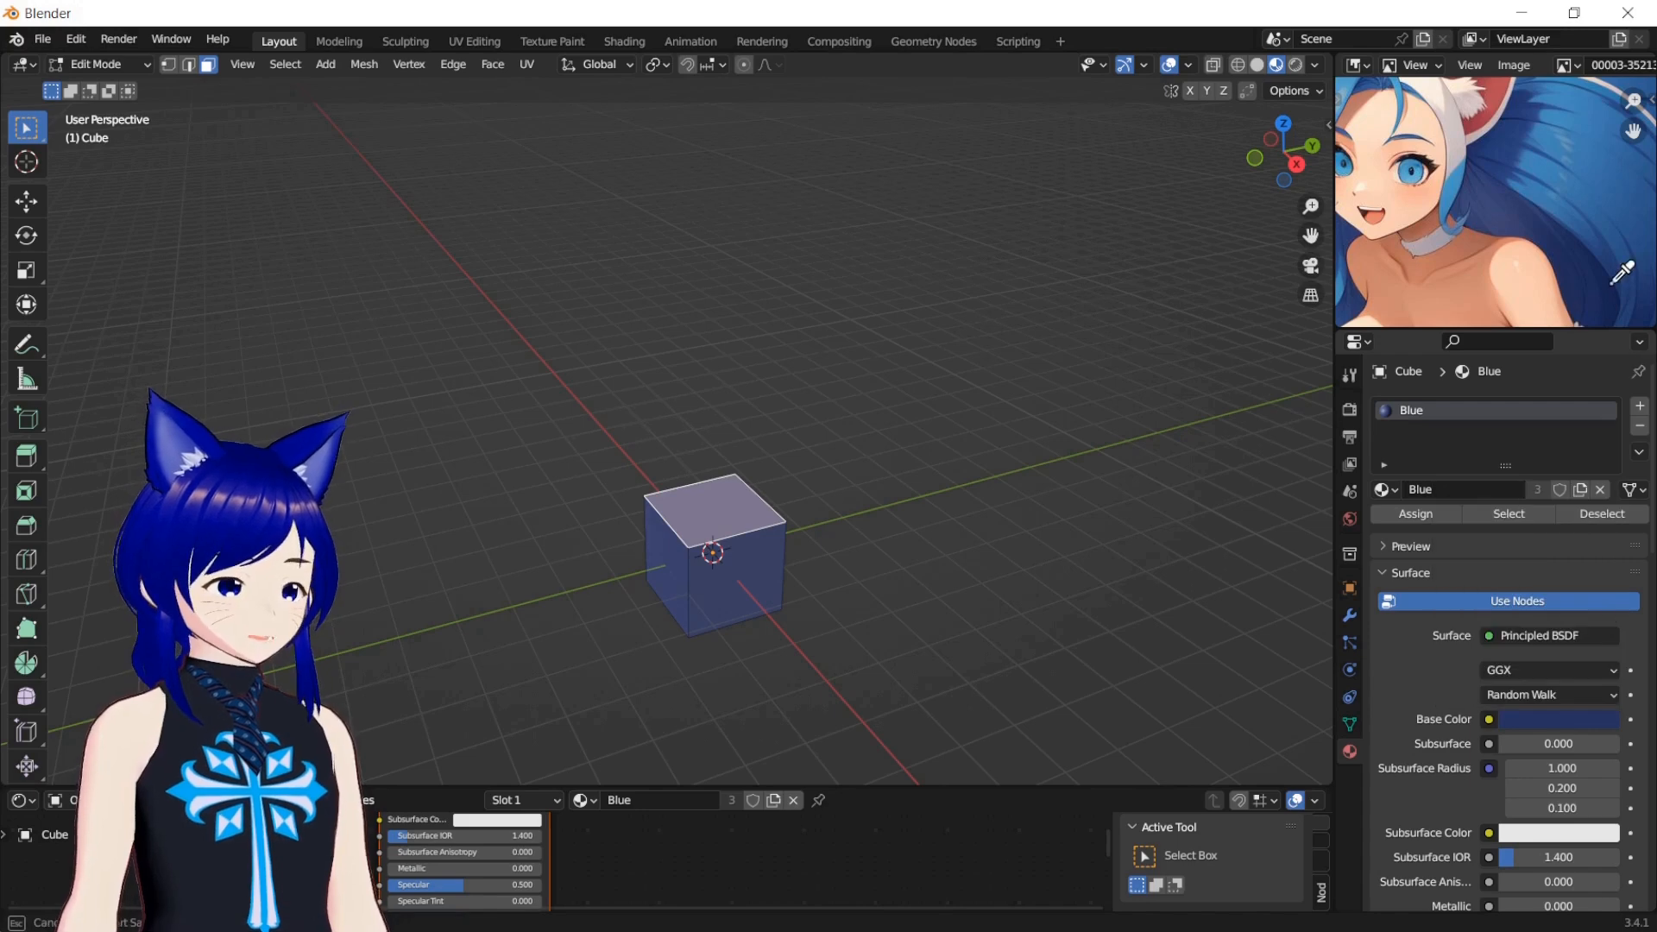
click(1616, 200)
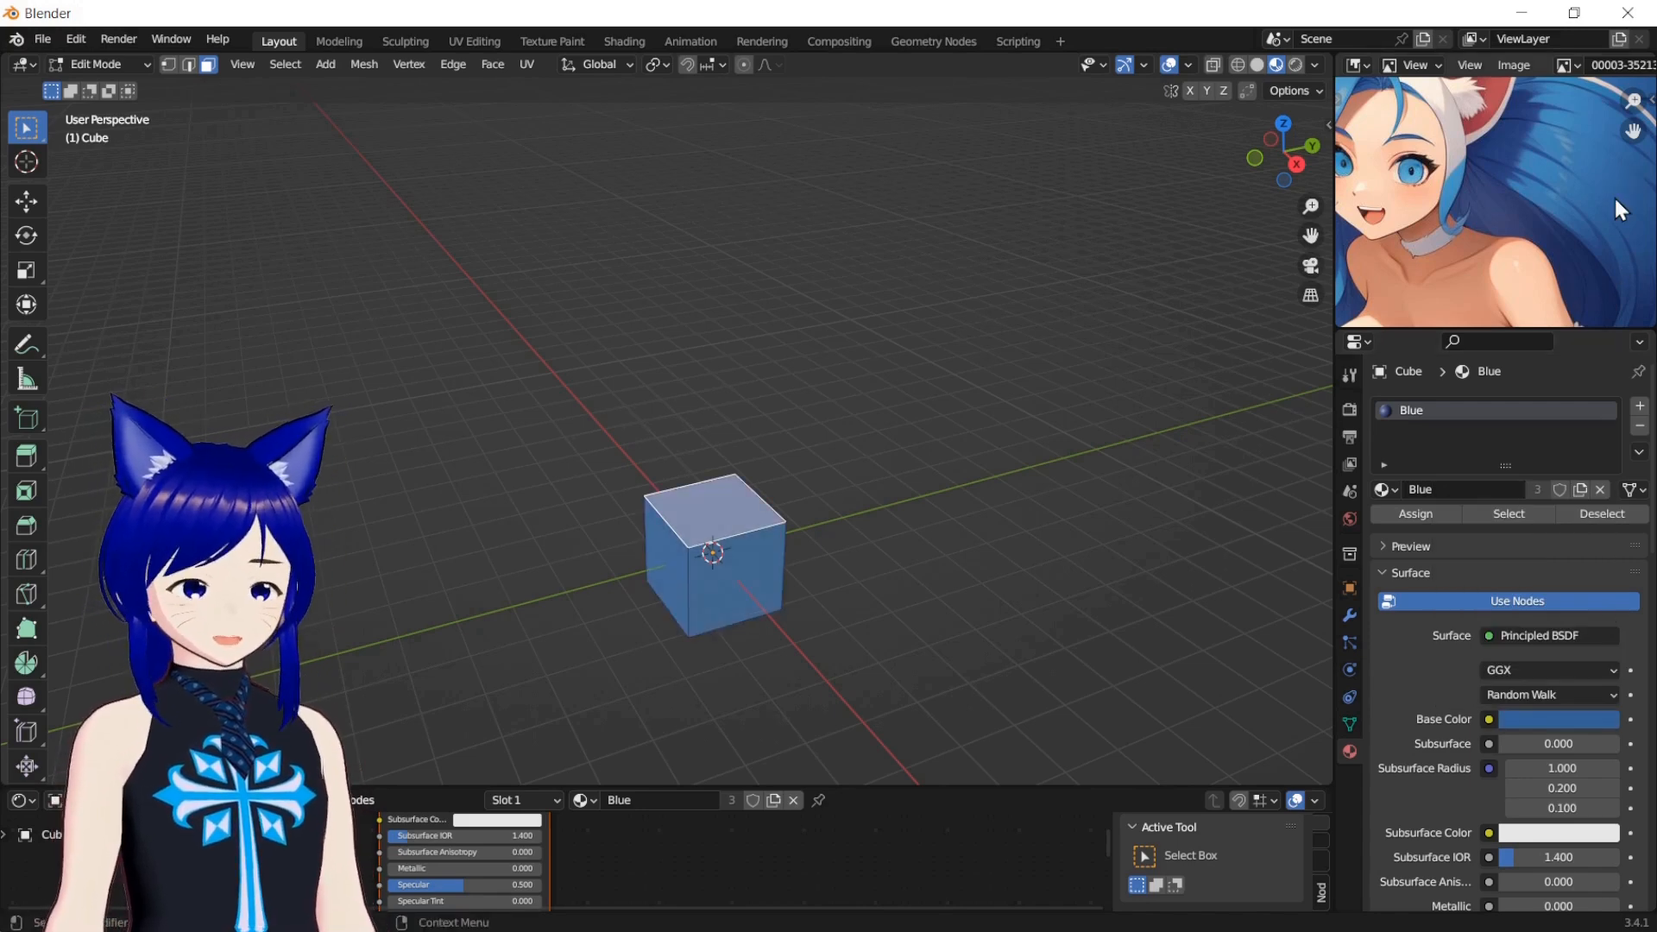